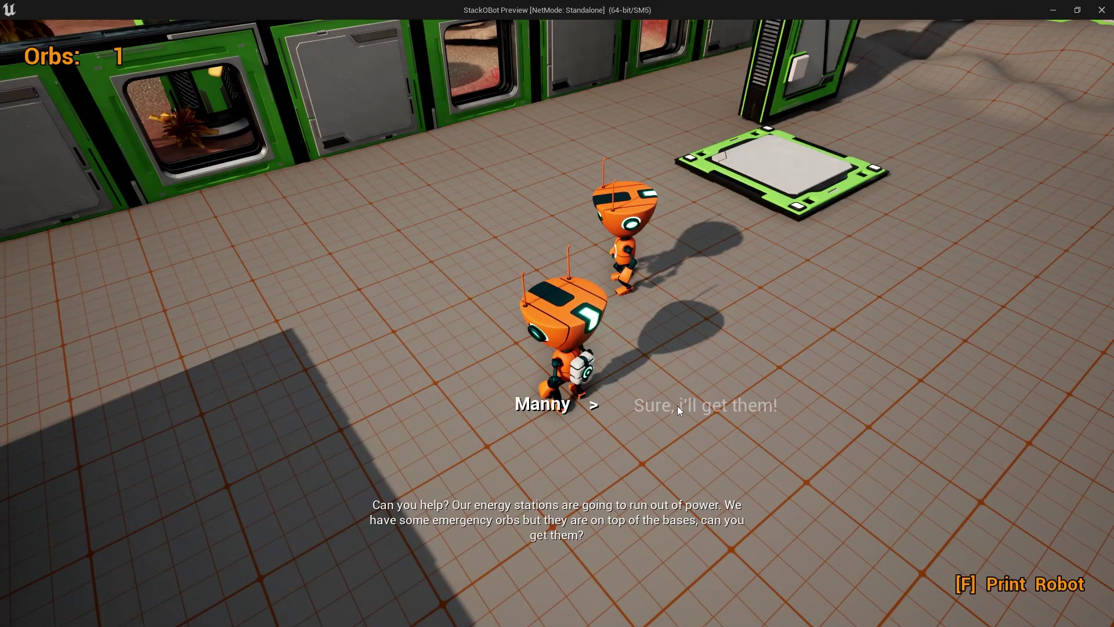
# - Bring the collected orbs back to Manny in the game preview and answer him with "Yes, Heres the orbs."
pyautogui.press('w')
pyautogui.press('w')
pyautogui.press('w')
pyautogui.press('w')
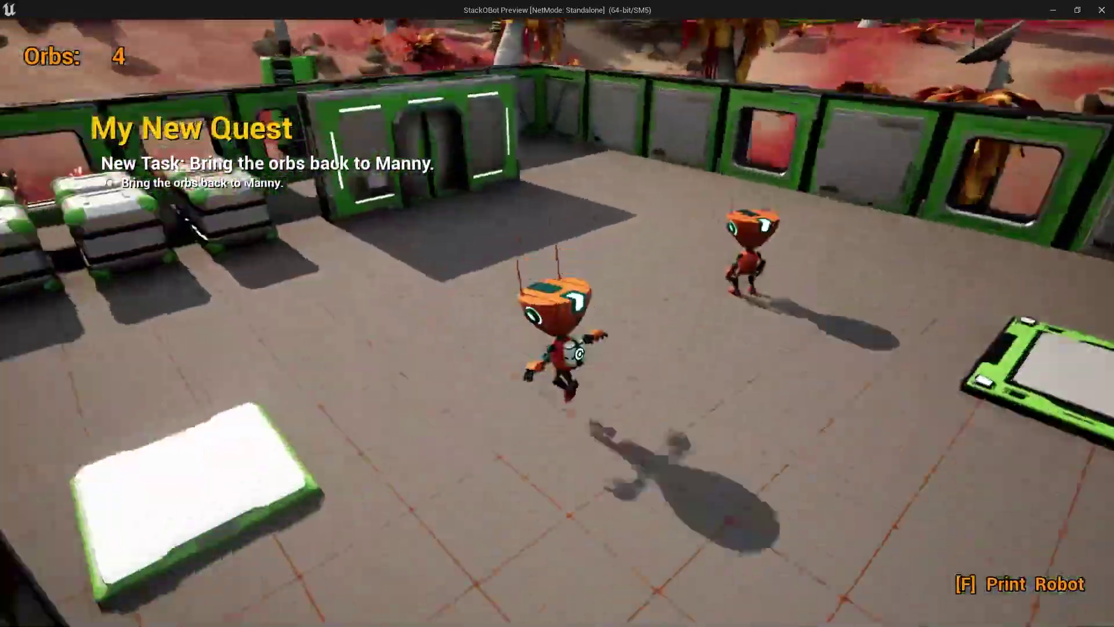
pyautogui.press('e')
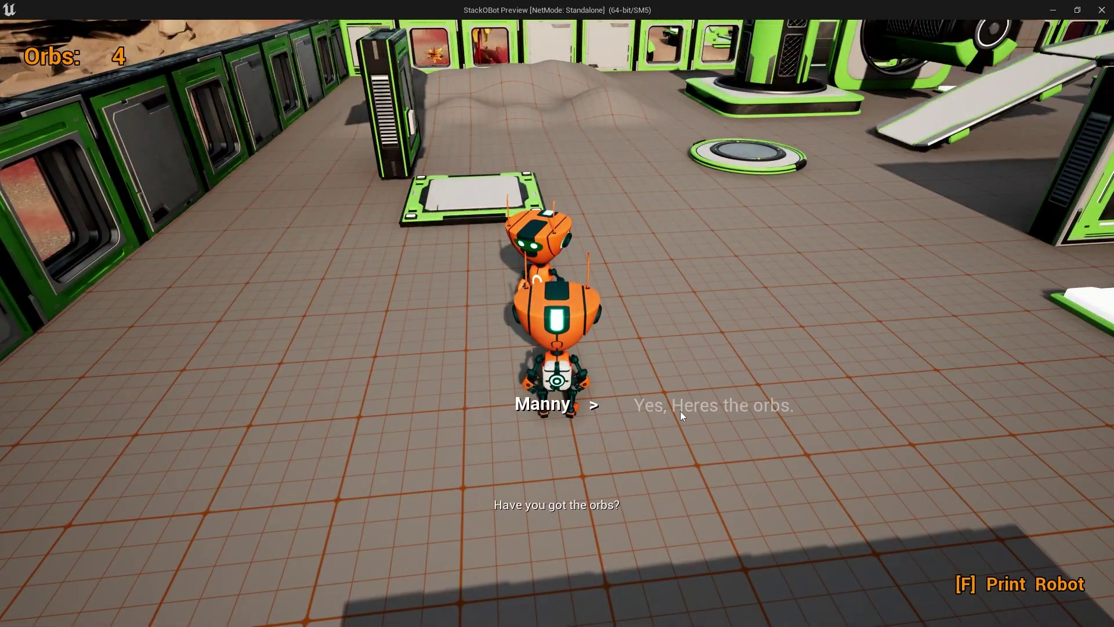
pyautogui.click(680, 411)
pyautogui.press('w')
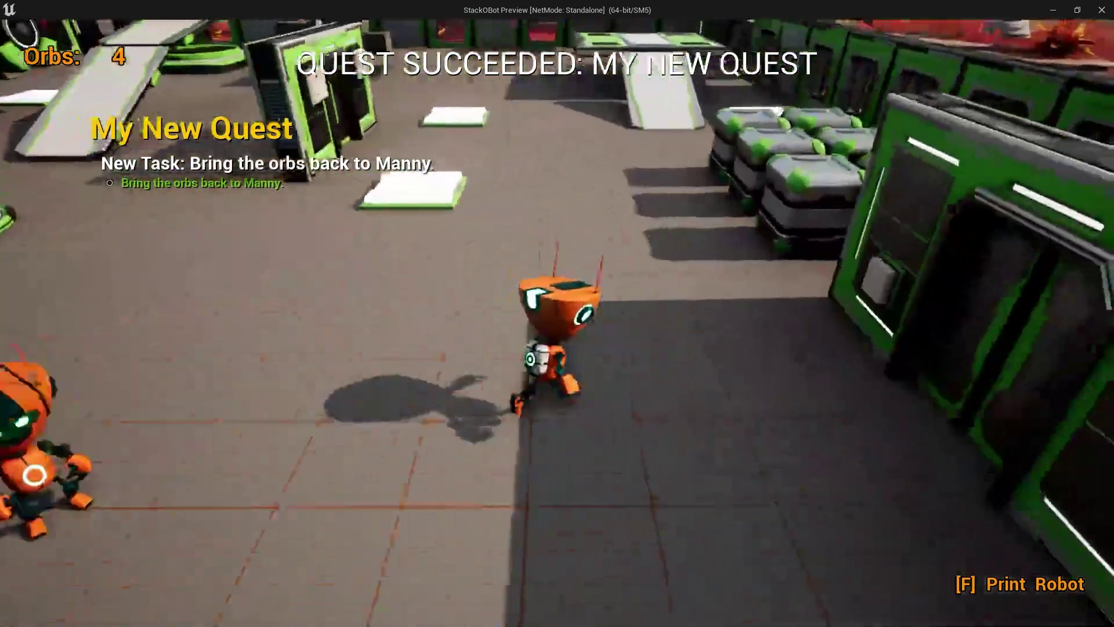
pyautogui.press('w')
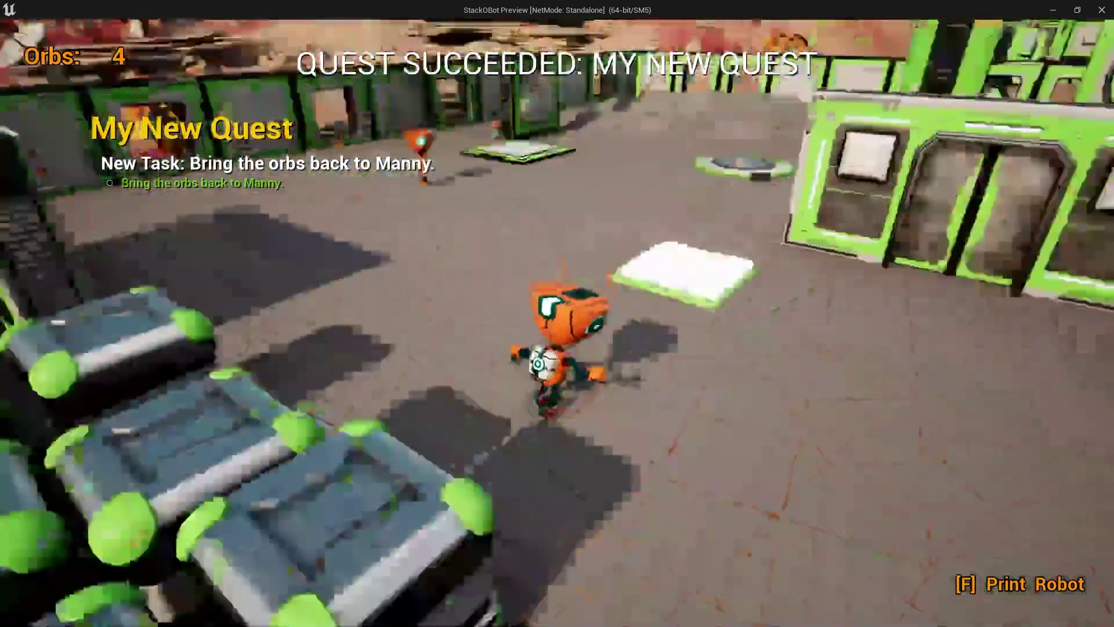
pyautogui.press('w')
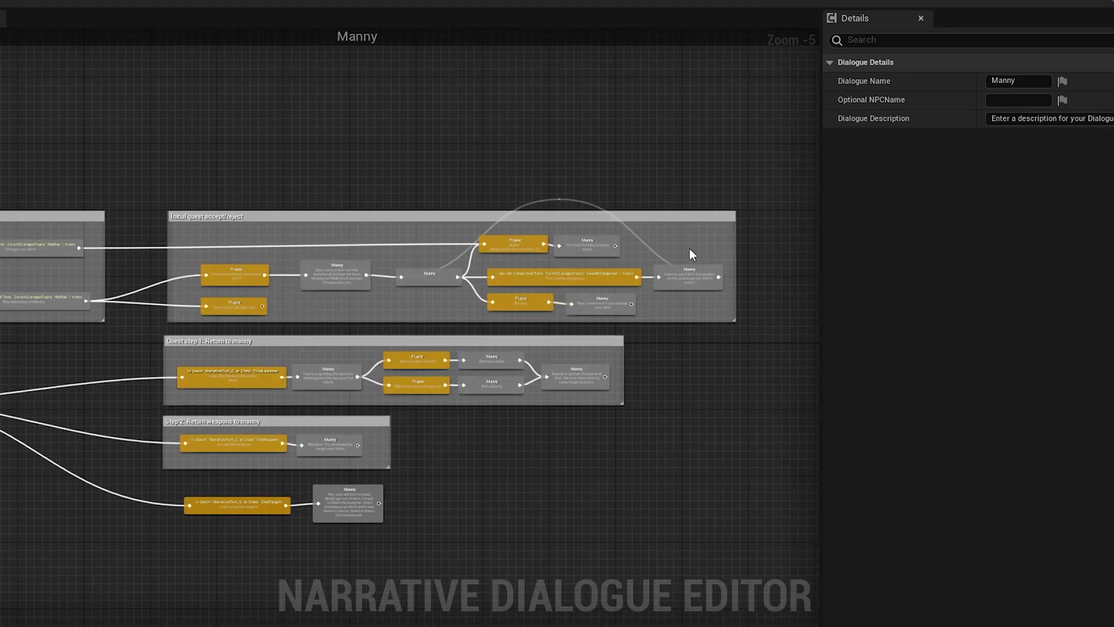
# - Answer Manny with "Yes, I know. I've talked to you 100 times before." and accept the quest with "Sure, i'll get them!"
pyautogui.scroll(2, 673, 256)
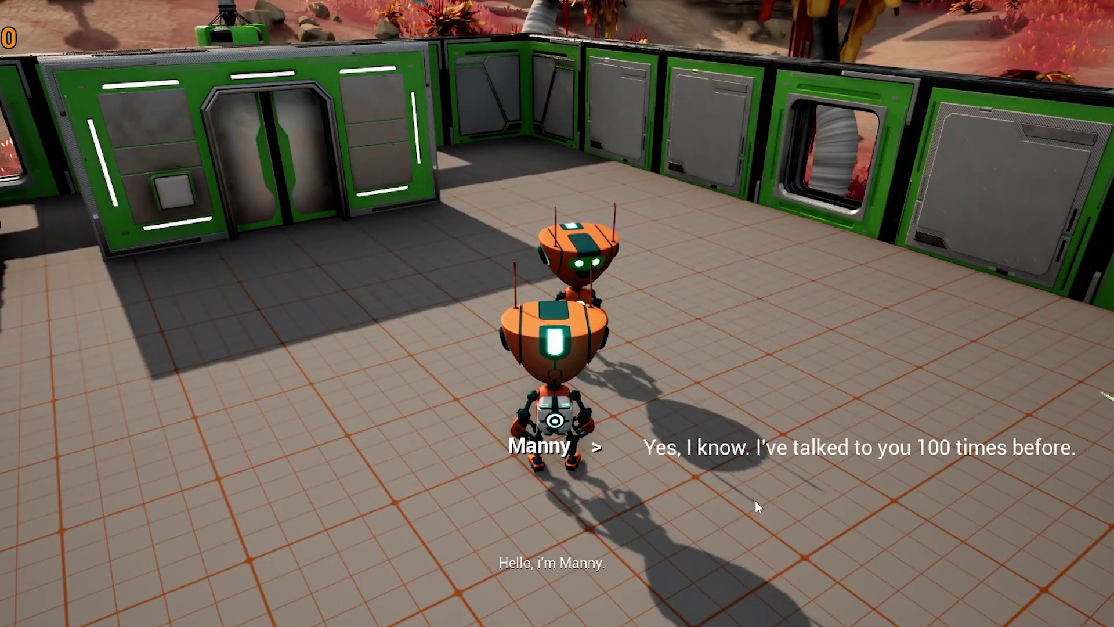
pyautogui.click(746, 452)
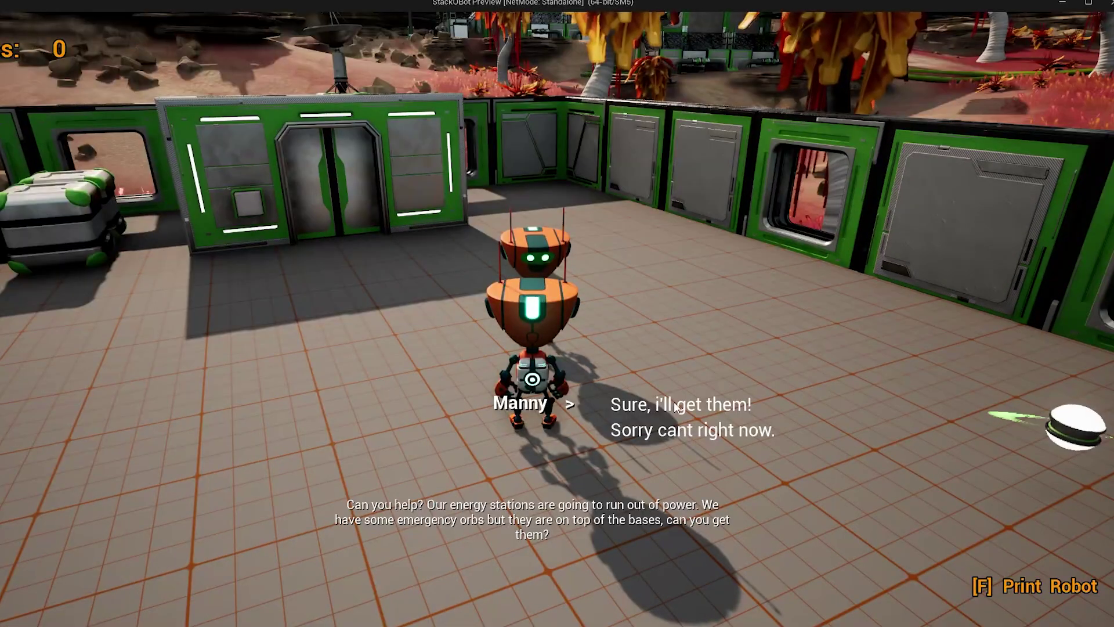
pyautogui.click(697, 402)
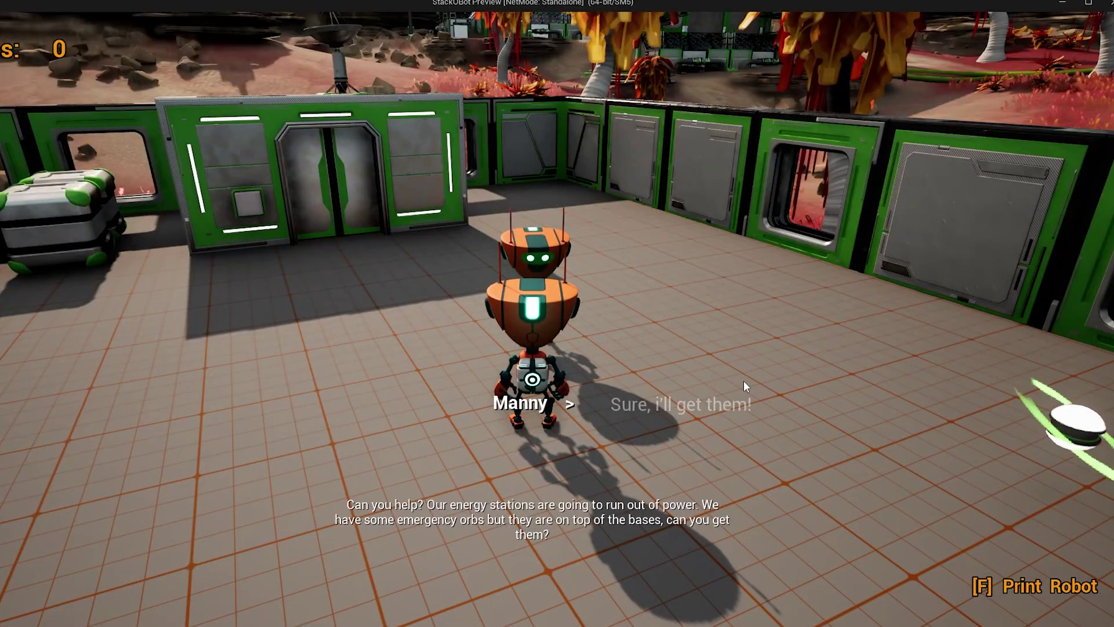
pyautogui.press('w')
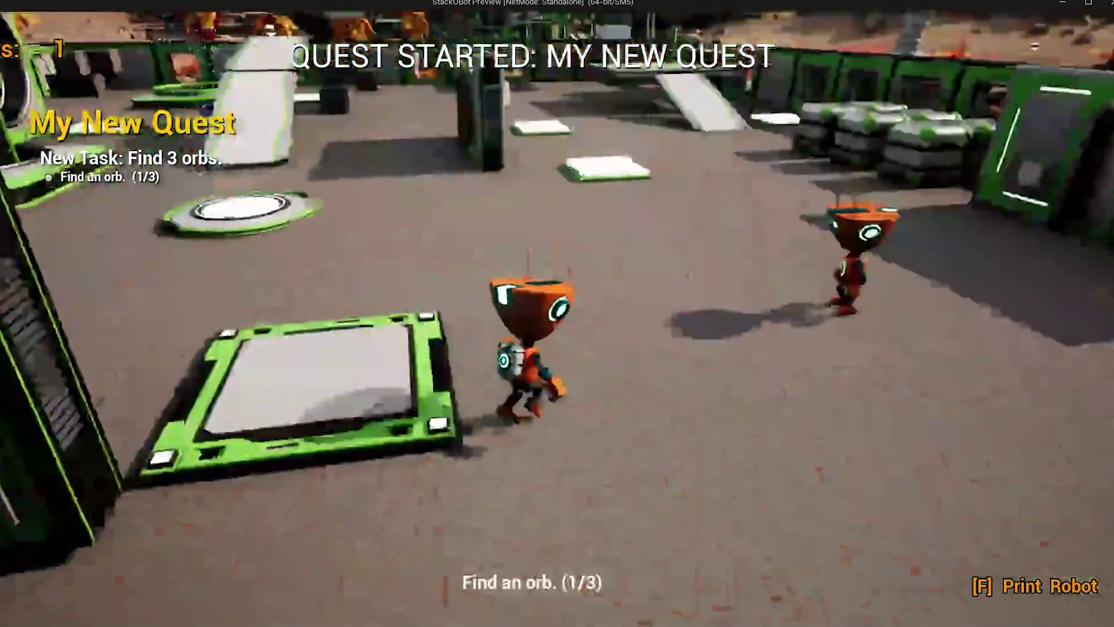
pyautogui.press('w')
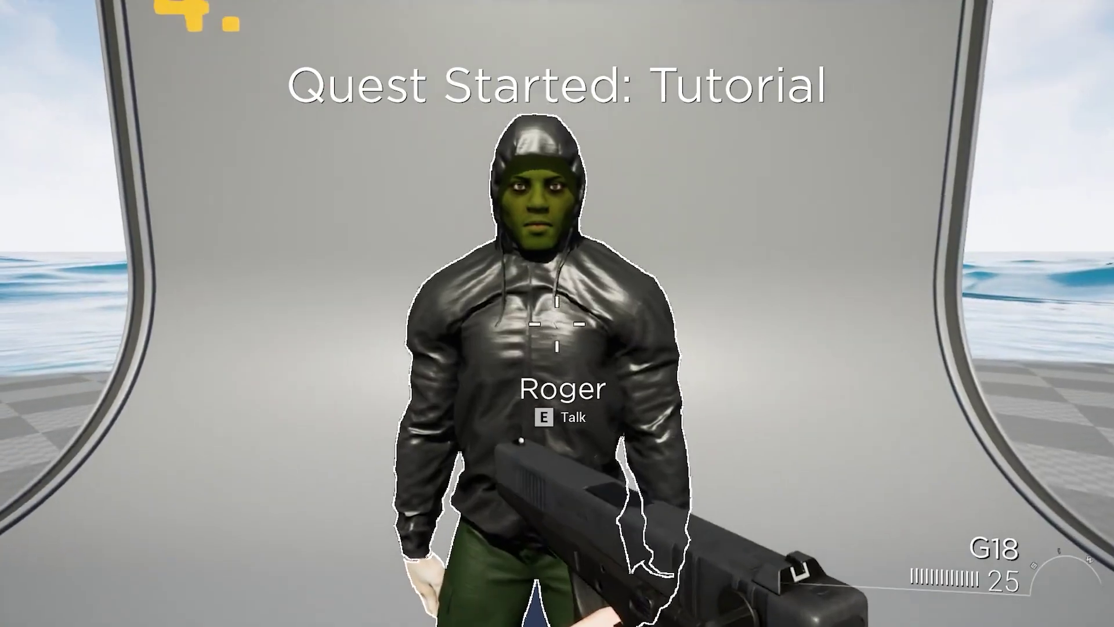
# - Start talking to the character Roger
pyautogui.press('e')
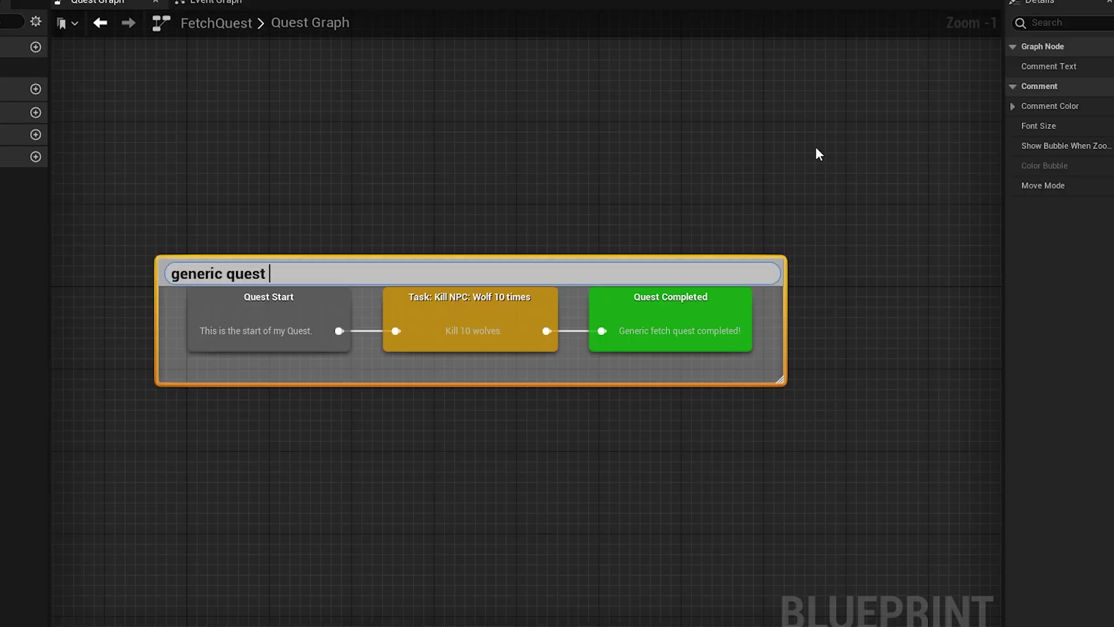
# - Title the comment around the FetchQuest nodes "generic quest where we have to kill 10 wolves"
pyautogui.write('where we ha')
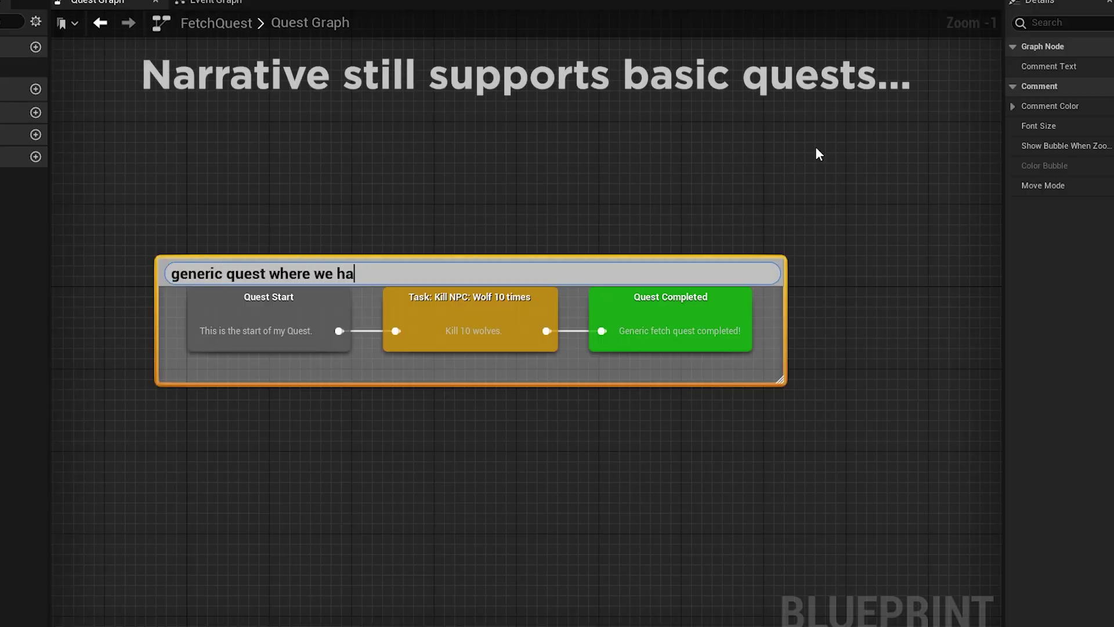
pyautogui.write('ve to kill 10 wolves')
pyautogui.press('Return')
pyautogui.click(688, 104)
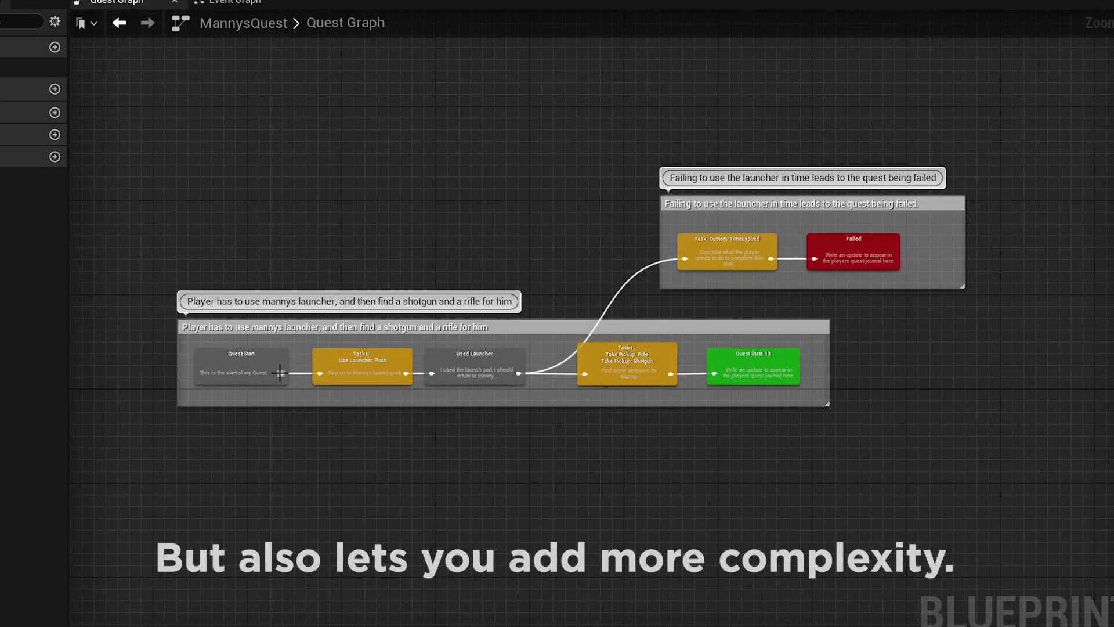
# - Add a SelectDialogueReply task, ConvinceManny, after Quest Start in MannysQuest and connect it to the green success state
pyautogui.moveTo(282, 373); pyautogui.dragTo(413, 502)
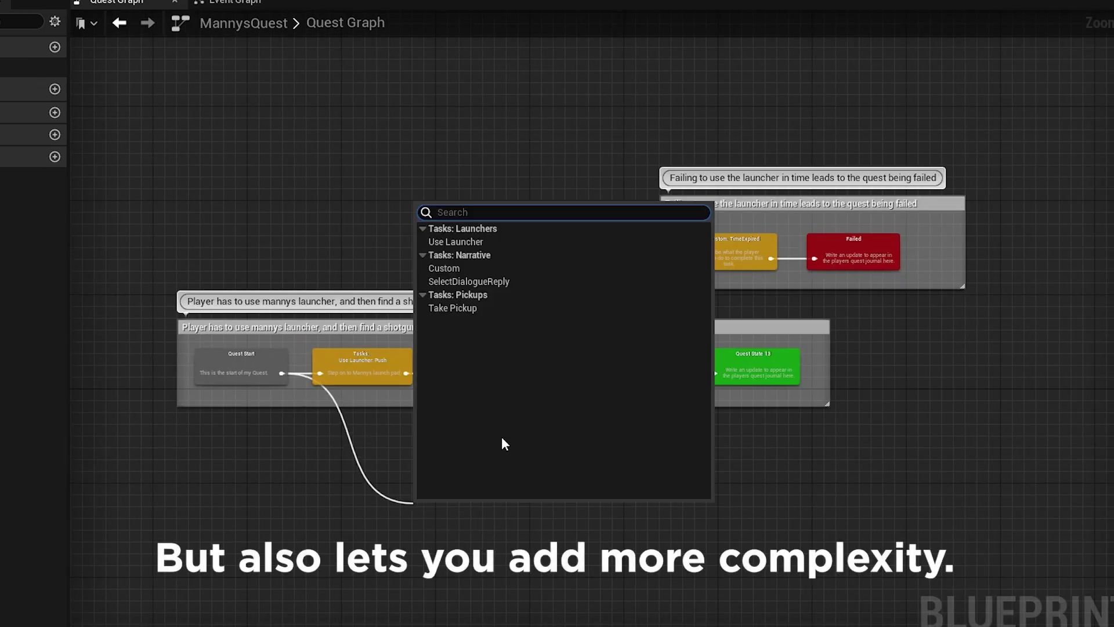
pyautogui.click(480, 281)
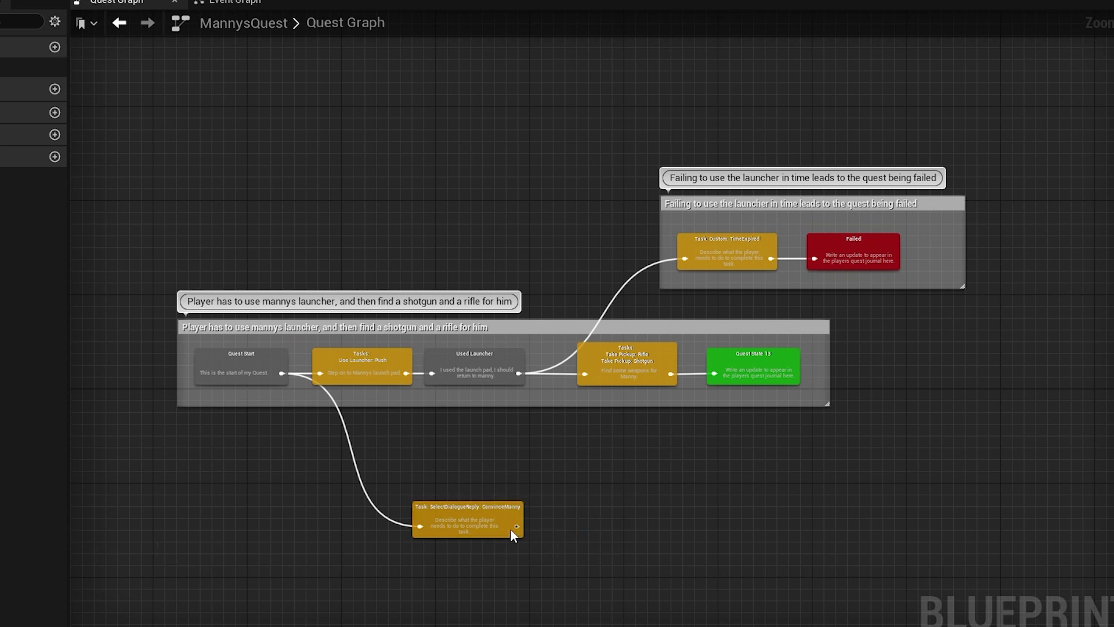
pyautogui.moveTo(516, 526); pyautogui.dragTo(715, 377)
# - Comment the ConvinceManny task with "Player can convince manny to do it himself to skip to the end of the quest"
pyautogui.press('c')
pyautogui.write('Player can convince manny to do it himself to skip to t')
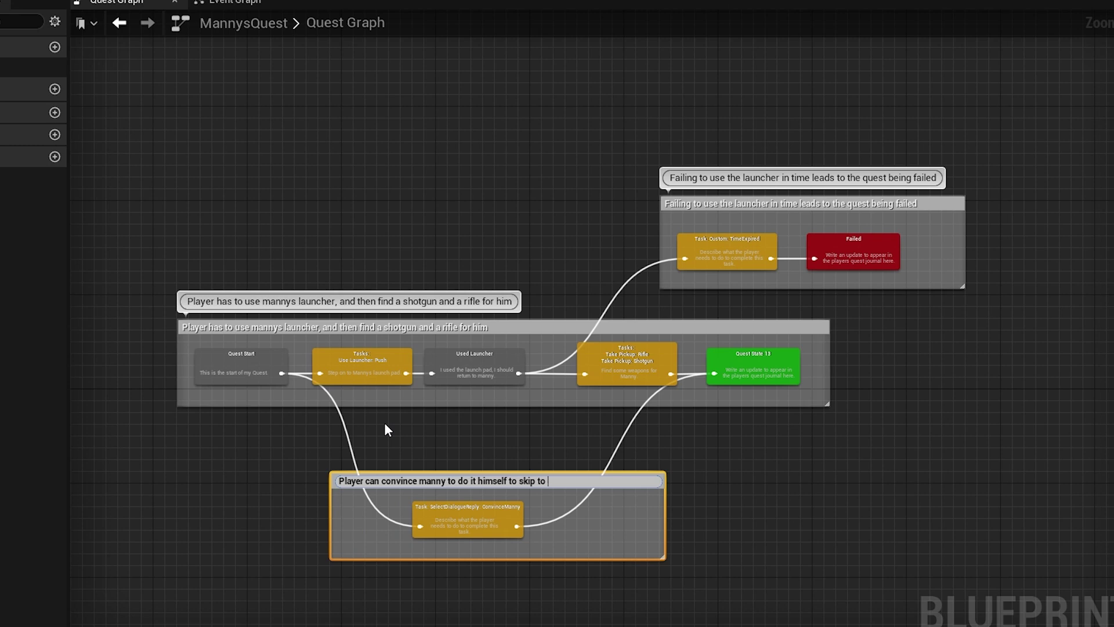
pyautogui.write('he end of the quest')
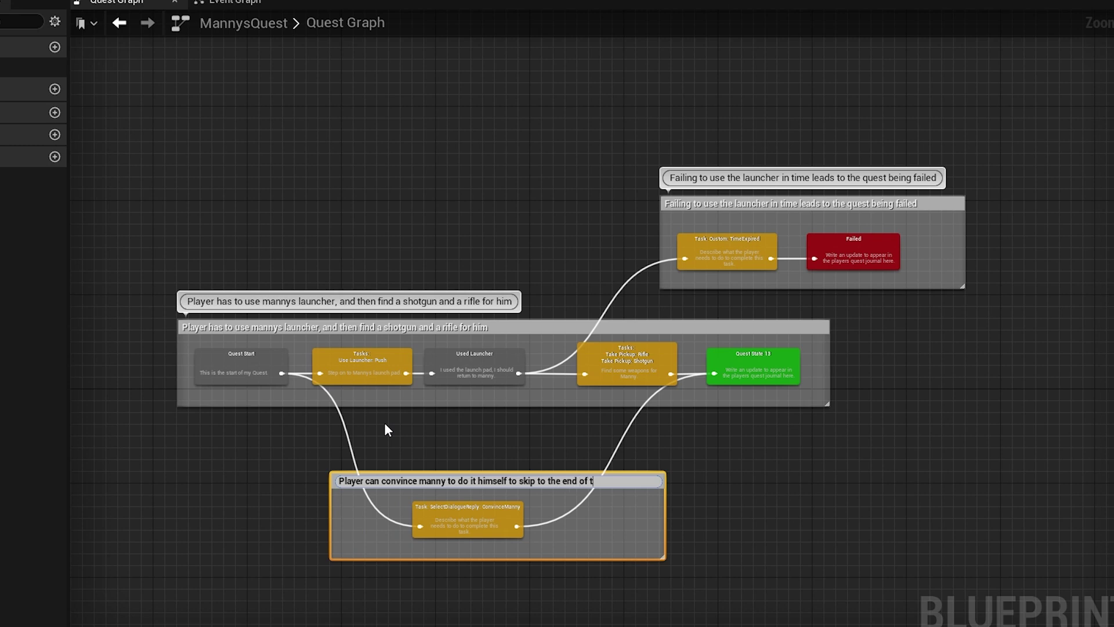
pyautogui.press('Return')
pyautogui.moveTo(791, 457); pyautogui.dragTo(831, 438, button='right')
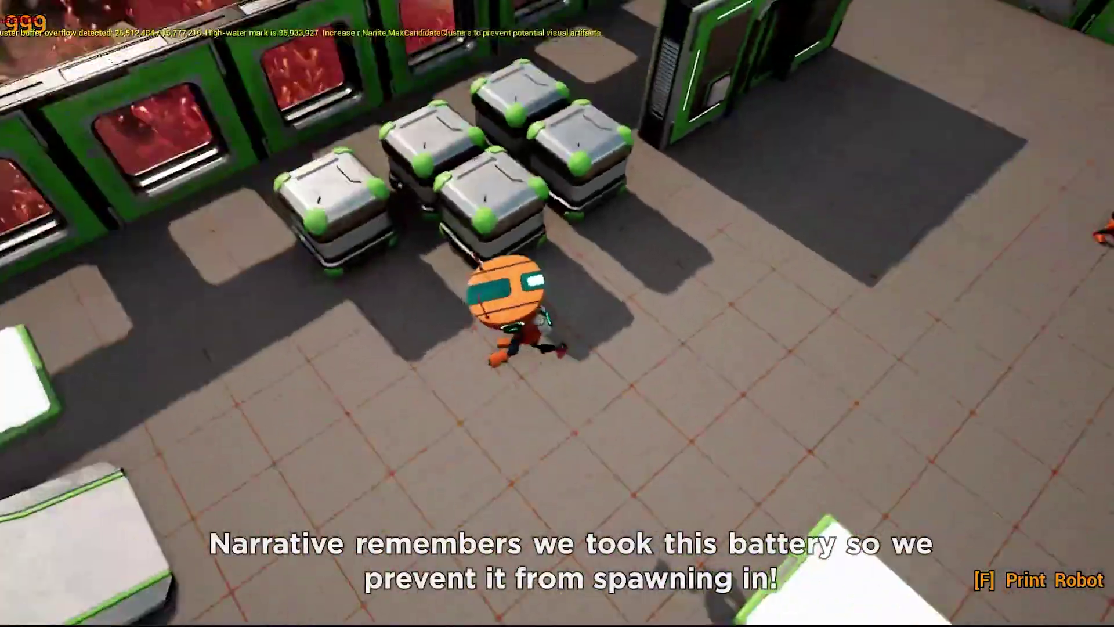
pyautogui.press('d')
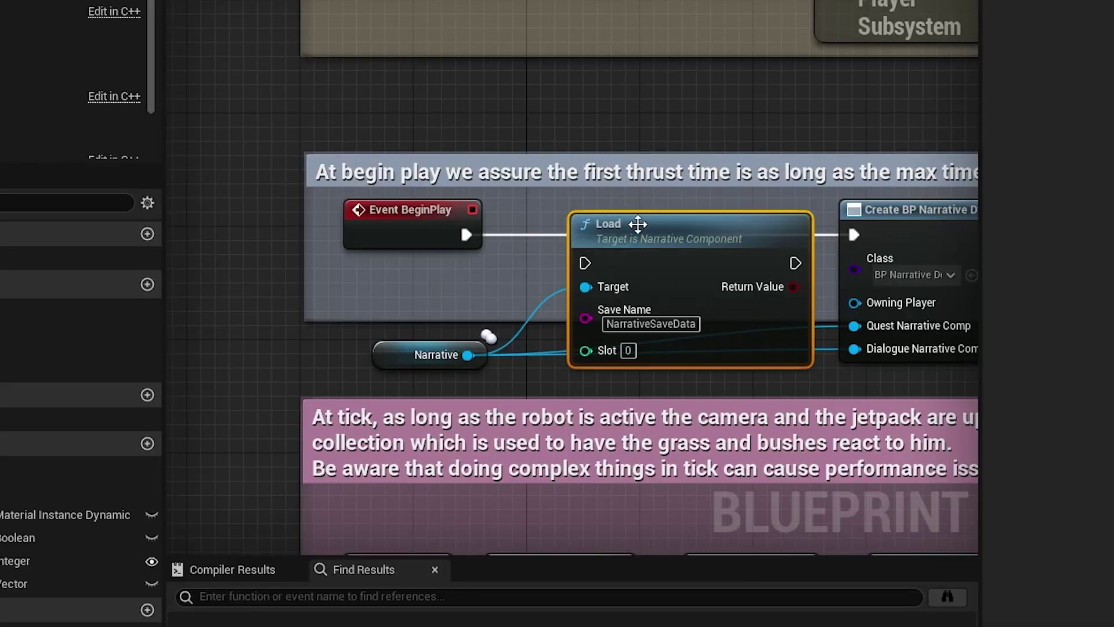
# - Wire the Narrative Component's Load node between Event BeginPlay and the Create BP Narrative widget node
pyautogui.click(641, 229)
pyautogui.moveTo(464, 235); pyautogui.dragTo(550, 231)
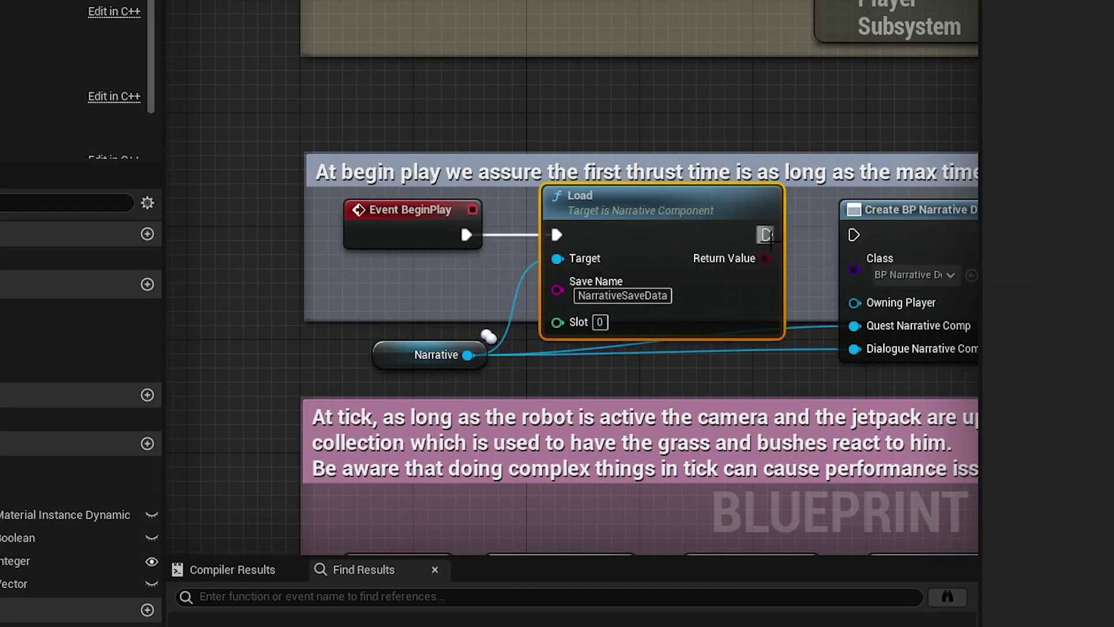
pyautogui.moveTo(767, 235); pyautogui.dragTo(857, 234)
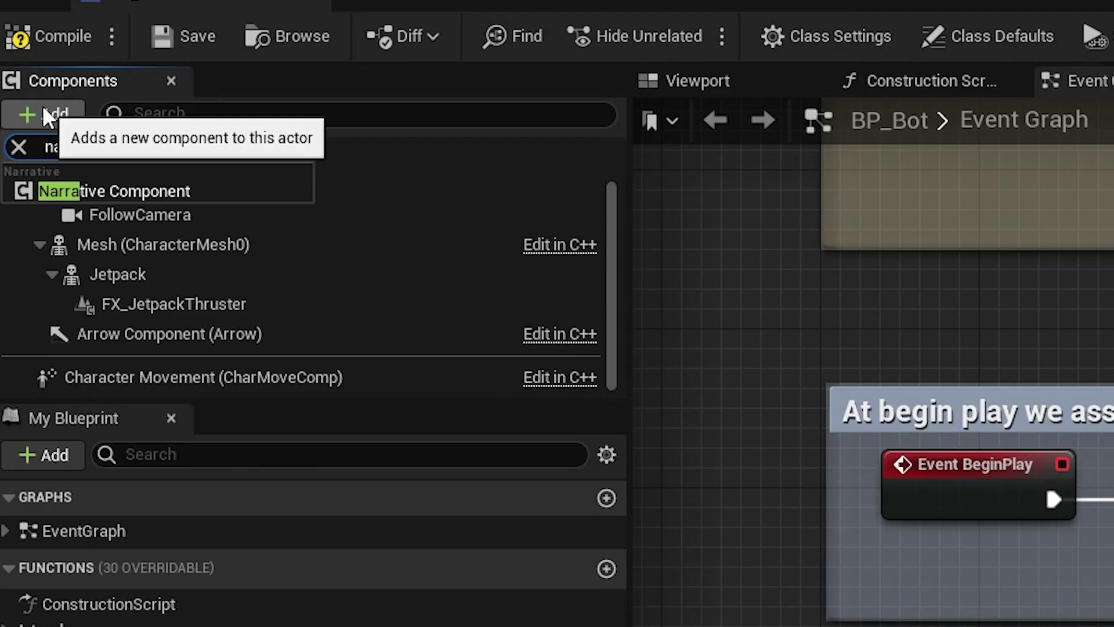
# - Add a Narrative Component to the BP_Bot character
pyautogui.write('arra')
pyautogui.click(104, 191)
pyautogui.click(258, 313)
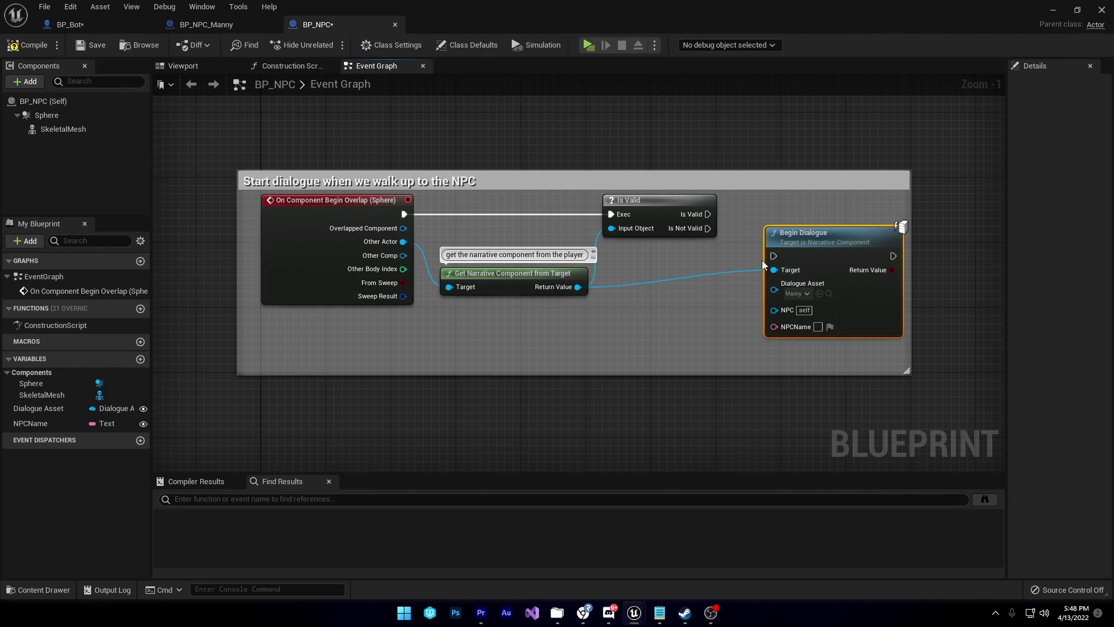
# - Connect the Begin Dialogue node's execution input to the Is Valid output in BP_NPC
pyautogui.moveTo(773, 256); pyautogui.dragTo(708, 215)
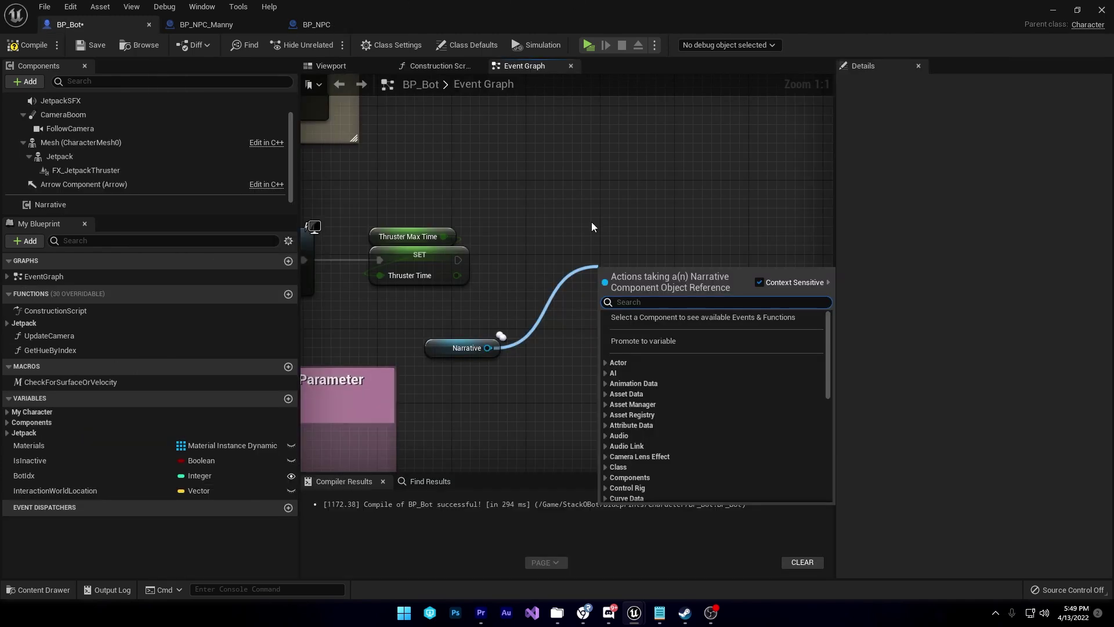
# - Add a Begin Quest node for the Narrative component in BP_Bot, run it after setting Thruster Time, and choose FetchQuest as its class
pyautogui.write('begin quest')
pyautogui.press('Return')
pyautogui.moveTo(612, 297); pyautogui.dragTo(509, 284)
pyautogui.moveTo(458, 259); pyautogui.dragTo(458, 259)
pyautogui.click(645, 338)
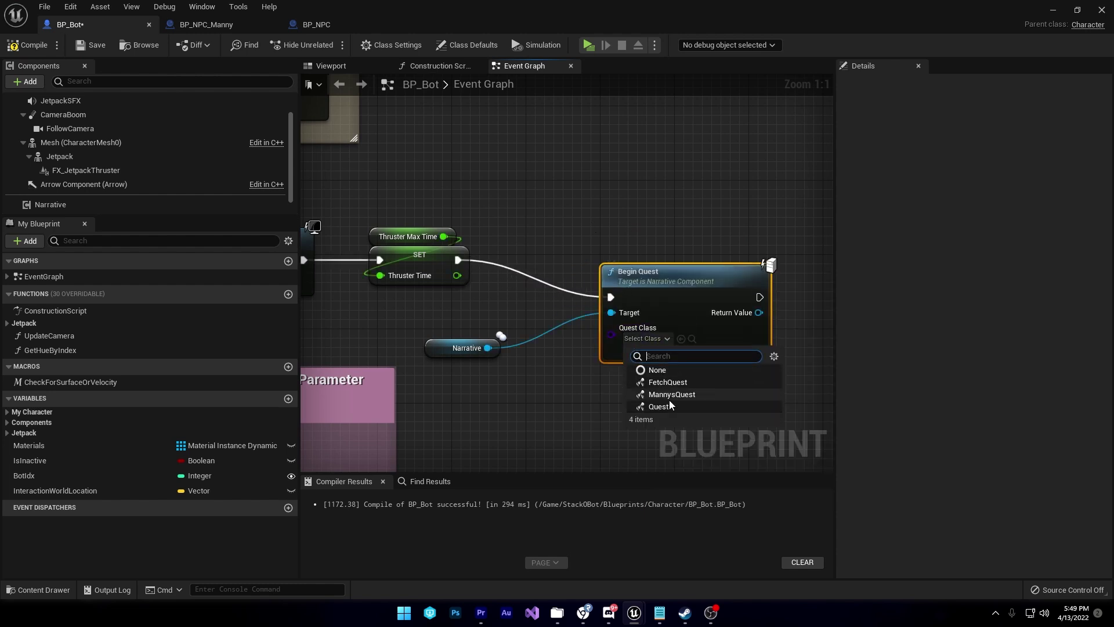
pyautogui.click(687, 381)
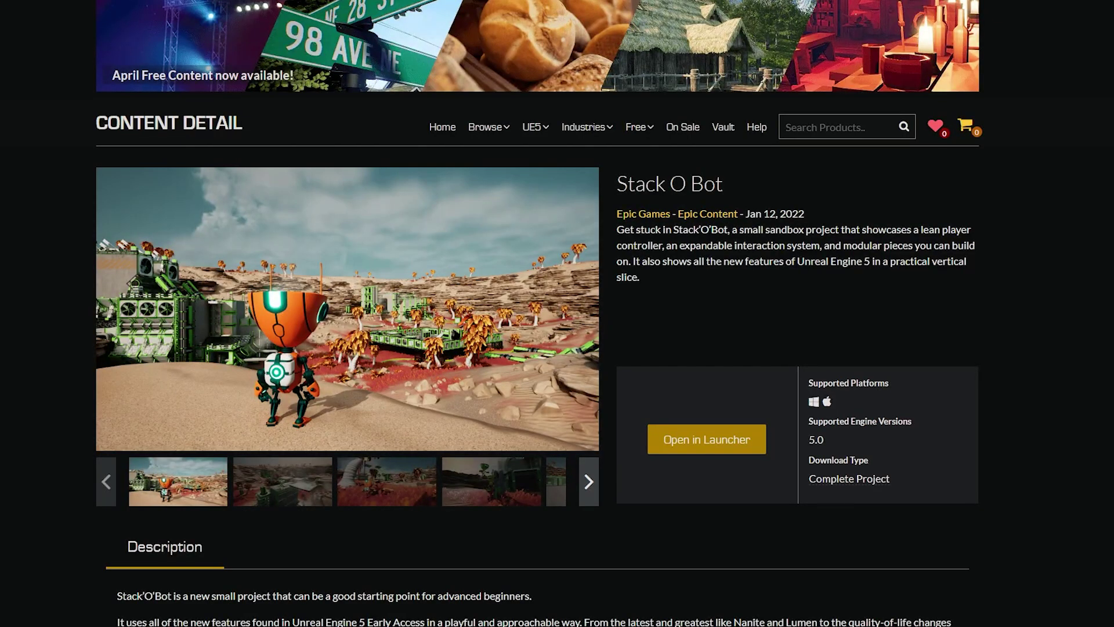
# - Open the Stack O Bot sample in the Epic Games Launcher and install Narrative Quest and Dialogue to the engine
pyautogui.click(701, 448)
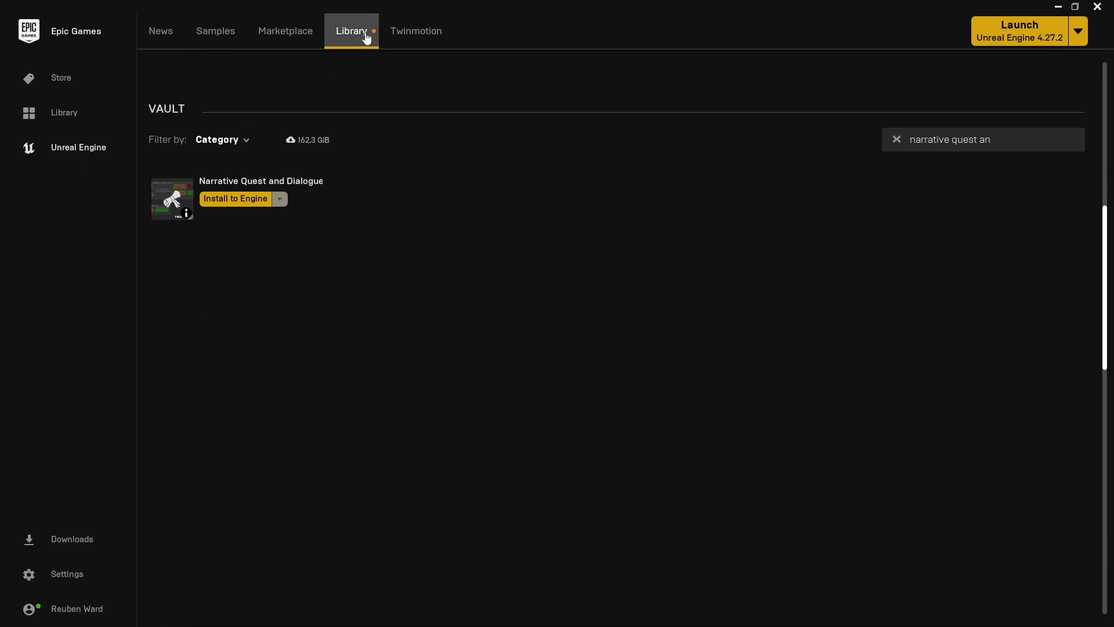
pyautogui.click(233, 200)
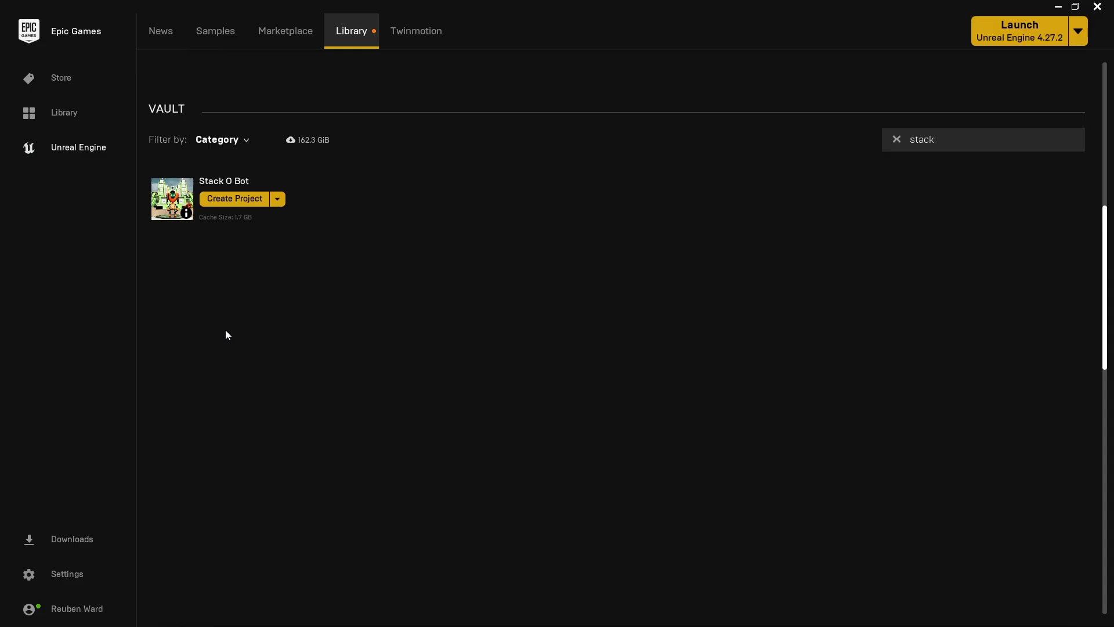
# - Create a project named StackOBot from the Stack O Bot sample with engine version 5.0
pyautogui.click(232, 199)
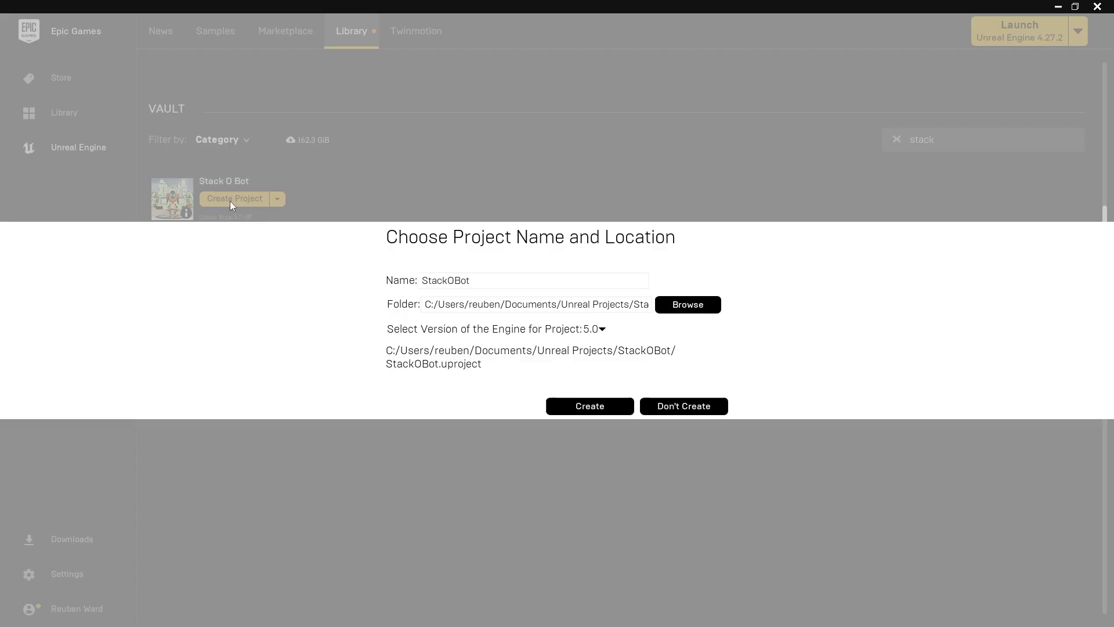
pyautogui.click(592, 407)
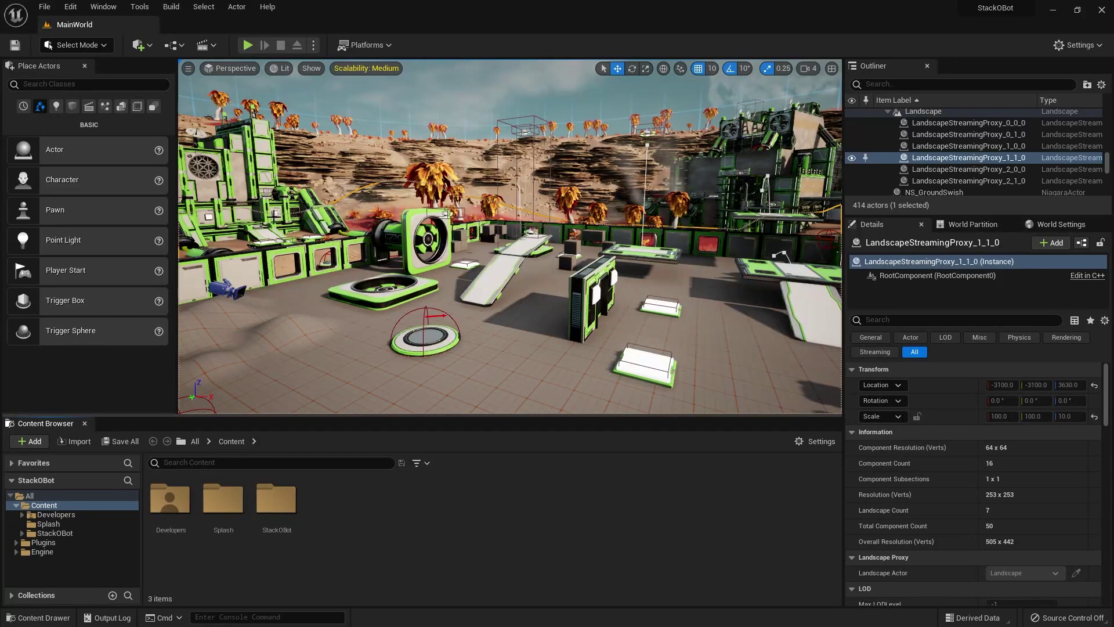
# - Find the Narrative plugin with the search term "narra", enable it for the project, and restart the Unreal Editor
pyautogui.click(72, 8)
pyautogui.click(121, 187)
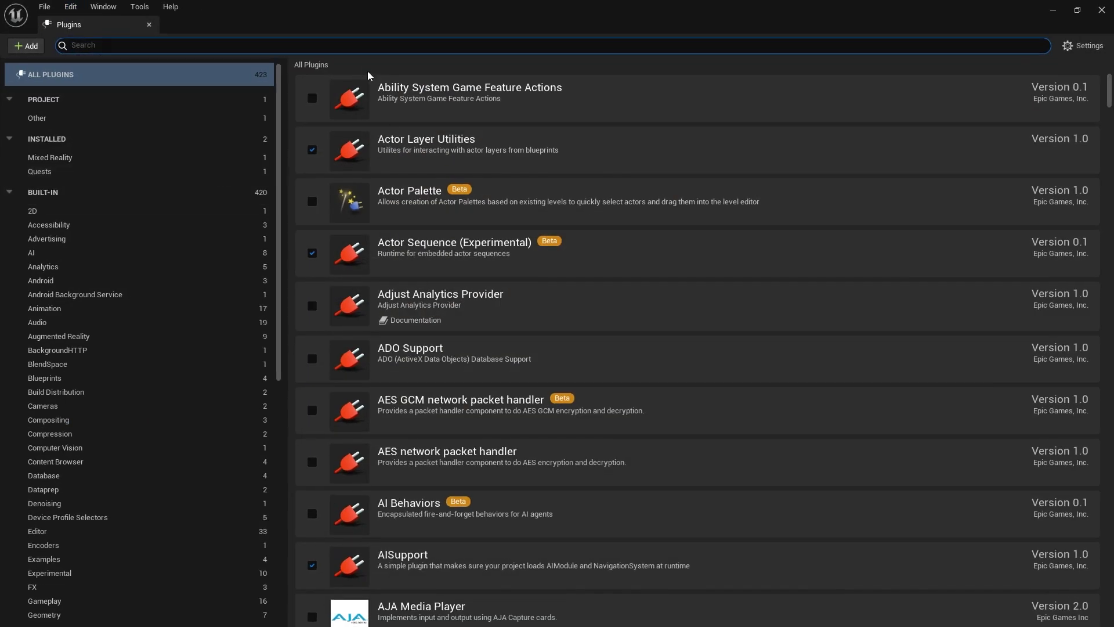
pyautogui.click(343, 47)
pyautogui.write('narra')
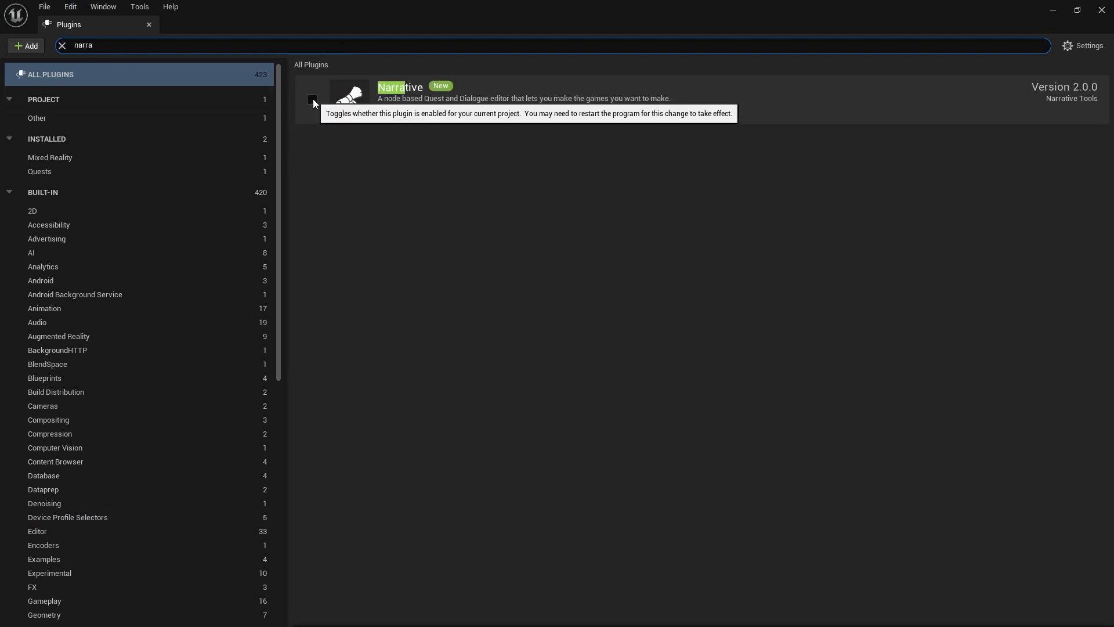
pyautogui.click(313, 99)
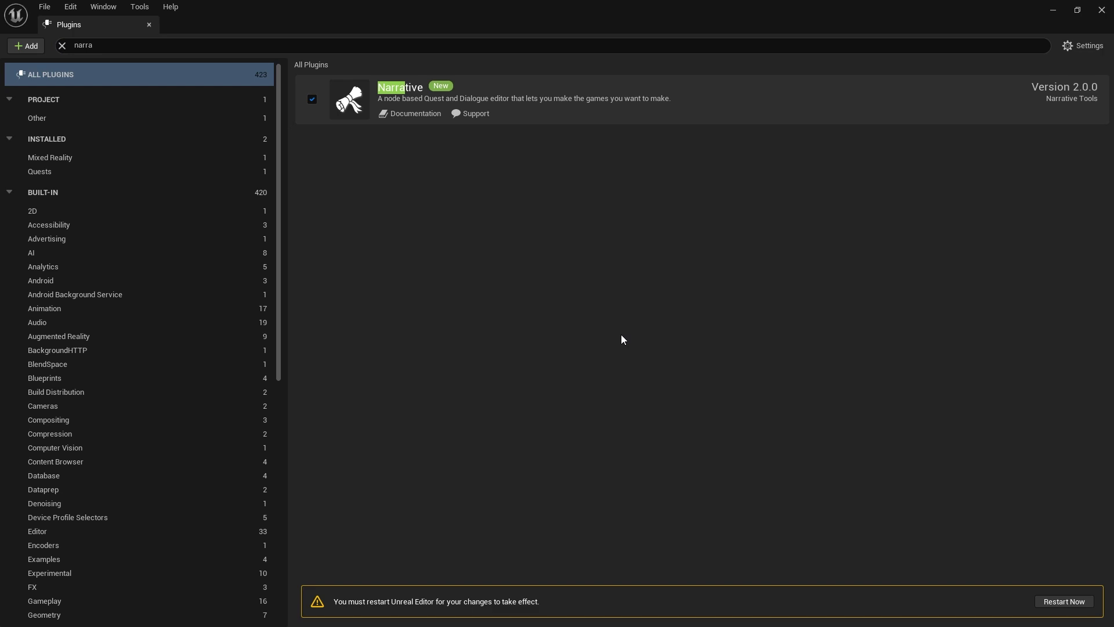
pyautogui.click(1064, 601)
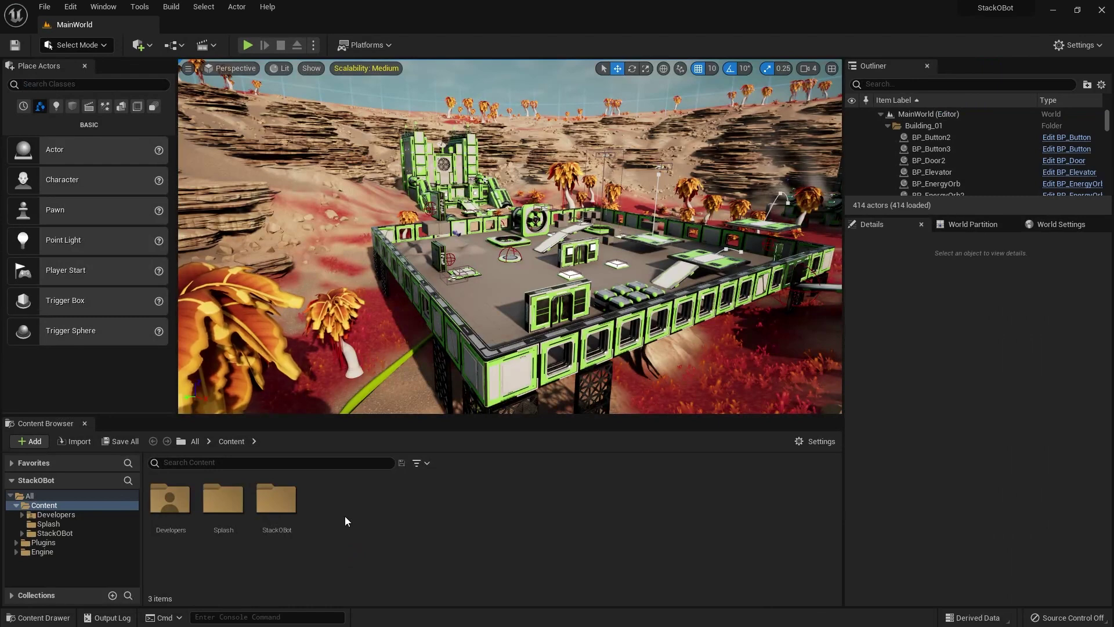
# - Check which Narrative asset types can be created in the Content folder, without creating any
pyautogui.rightClick(344, 515)
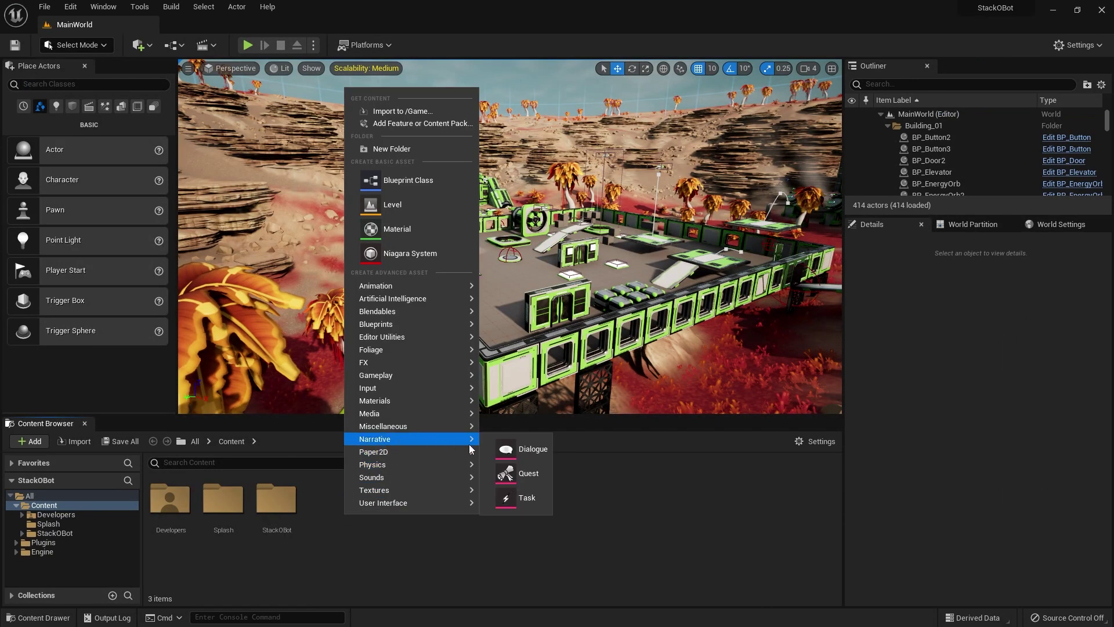
pyautogui.click(635, 528)
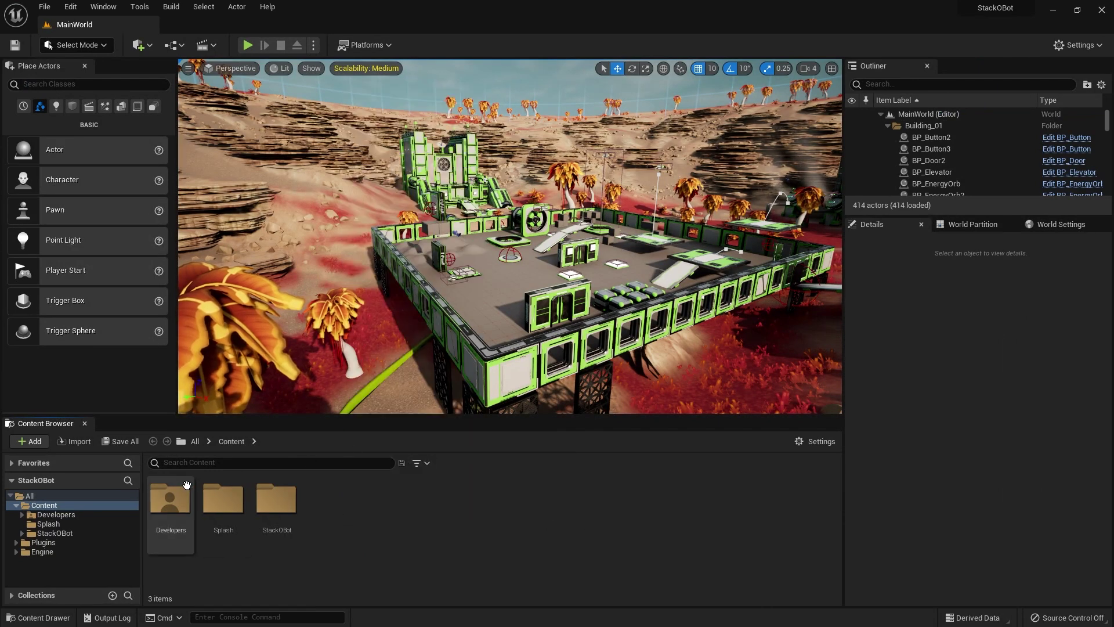
# - Search all project content for "bot" and open the BP_Bot character Blueprint for editing
pyautogui.click(29, 496)
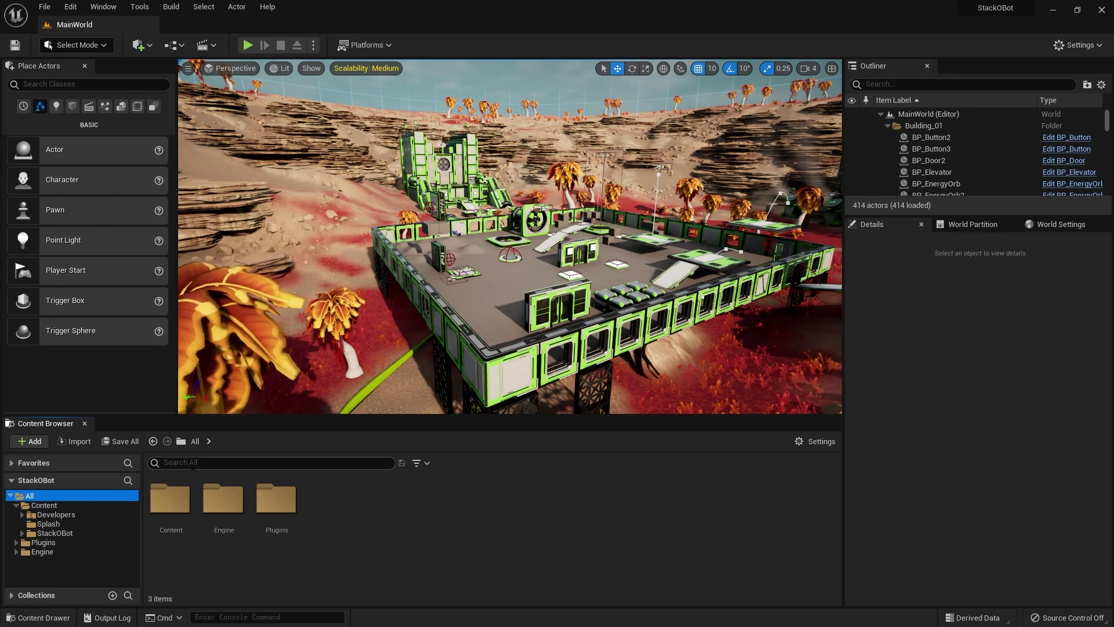
pyautogui.write('bot')
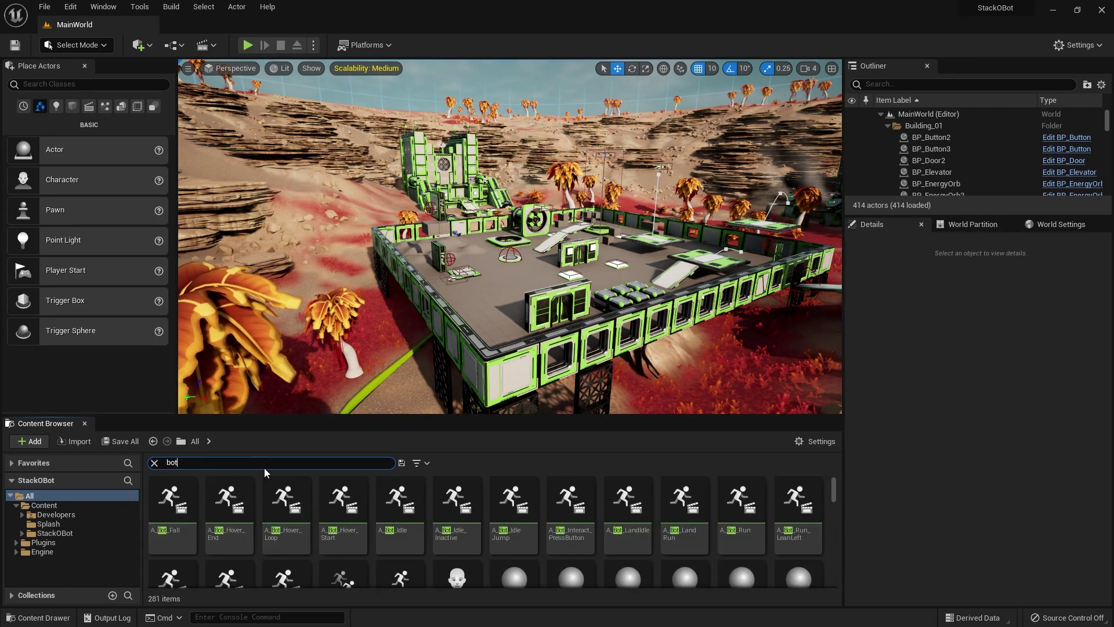
pyautogui.click(439, 506)
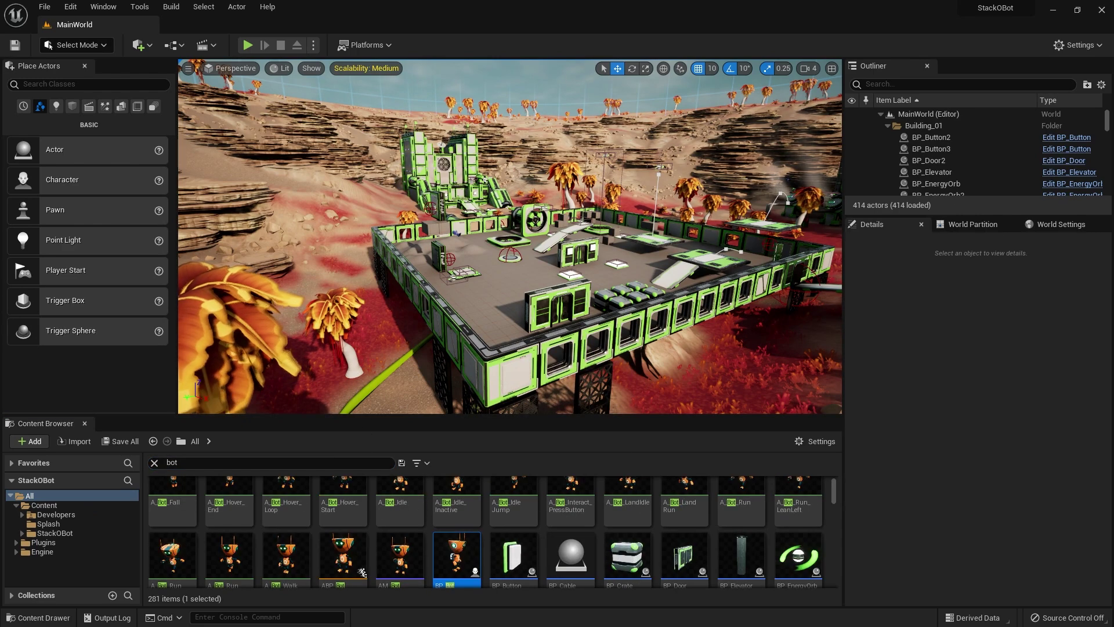
pyautogui.moveTo(1113, 137); pyautogui.dragTo(549, 159)
pyautogui.doubleClick(519, 161)
# - Add a Narrative component to BP_Bot, keeping the default name
pyautogui.click(27, 82)
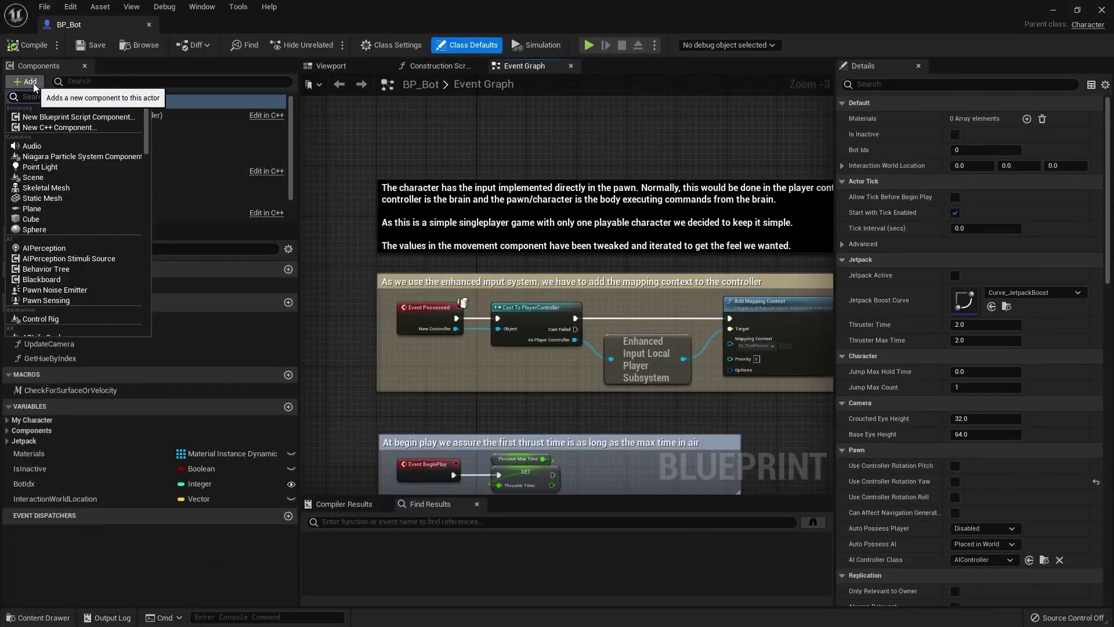
pyautogui.write('narra')
pyautogui.click(67, 117)
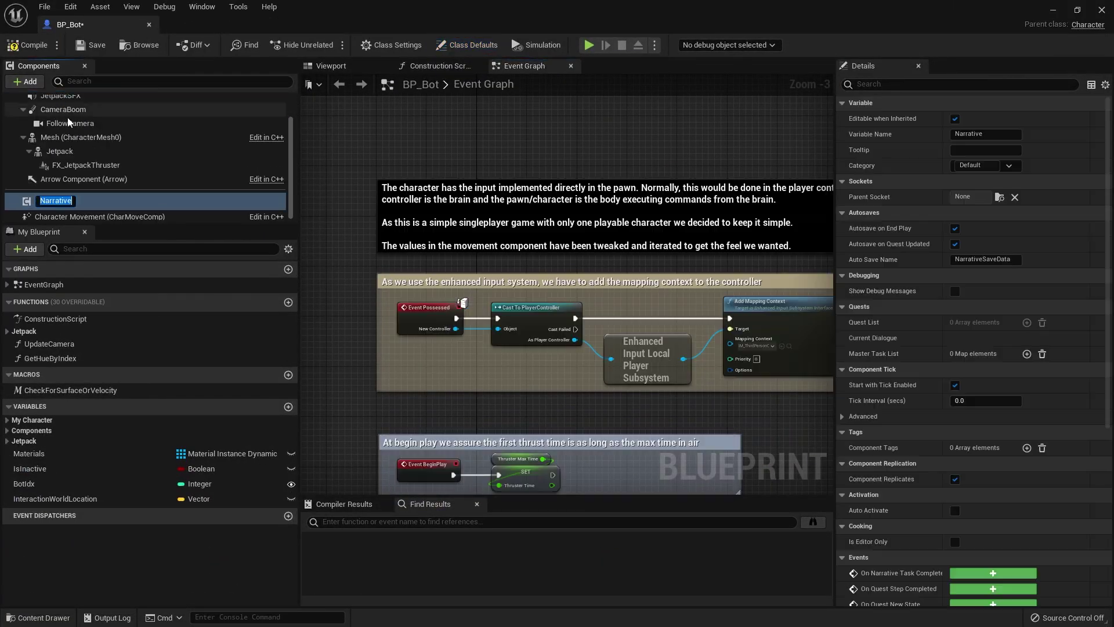
pyautogui.press('Return')
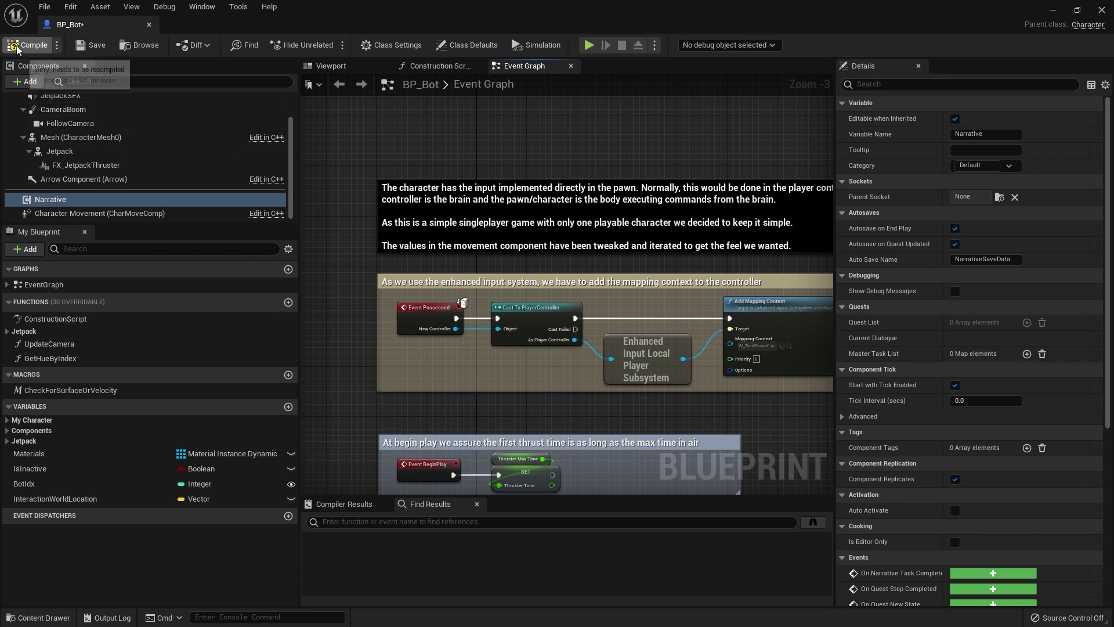
# - Move the Thruster Time setter and its Thruster Max Time input away from Event BeginPlay and break their execution link
pyautogui.moveTo(564, 493); pyautogui.dragTo(466, 272, button='right')
pyautogui.moveTo(434, 256); pyautogui.dragTo(751, 245)
pyautogui.keyDown('alt'); pyautogui.click(751, 245); pyautogui.keyUp('alt')
# - Add a Create Widget node executed from Event BeginPlay and set its class to BP Narrative Default UI
pyautogui.moveTo(386, 256); pyautogui.dragTo(425, 256)
pyautogui.write('create woid')
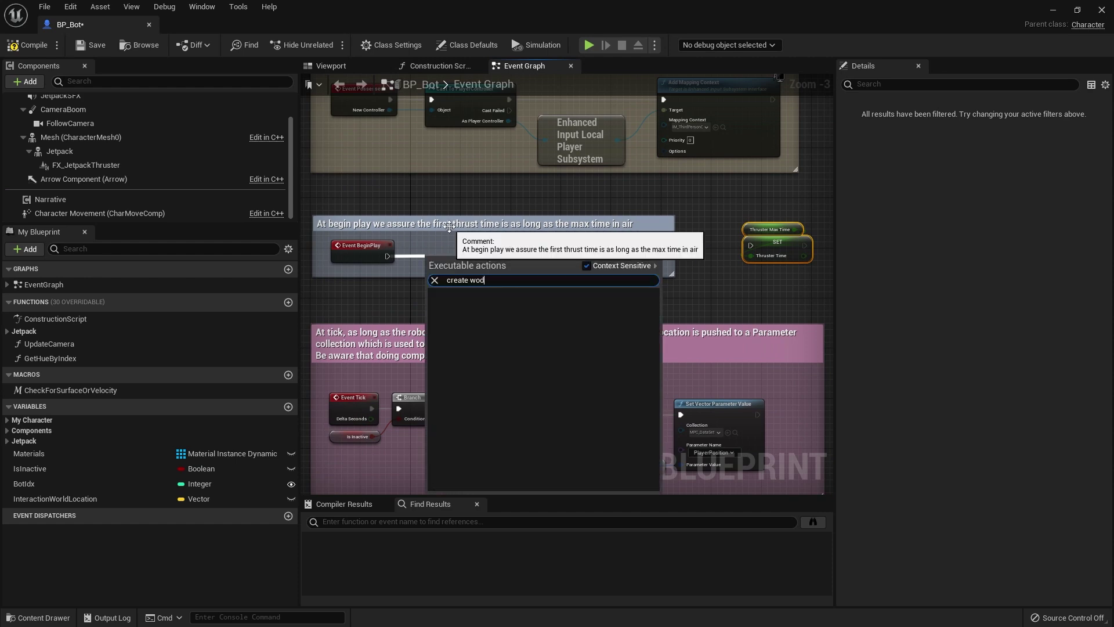
pyautogui.press('BackSpace')
pyautogui.press('BackSpace')
pyautogui.write('idget')
pyautogui.press('Return')
pyautogui.scroll(2, 455, 298)
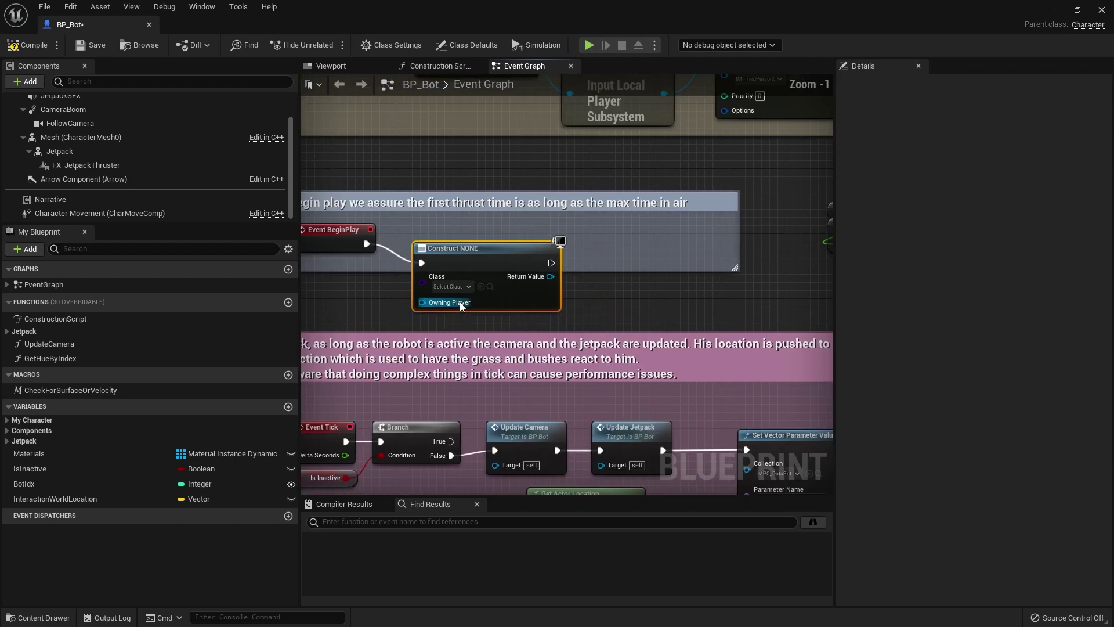
pyautogui.click(470, 286)
pyautogui.write('default')
pyautogui.click(497, 317)
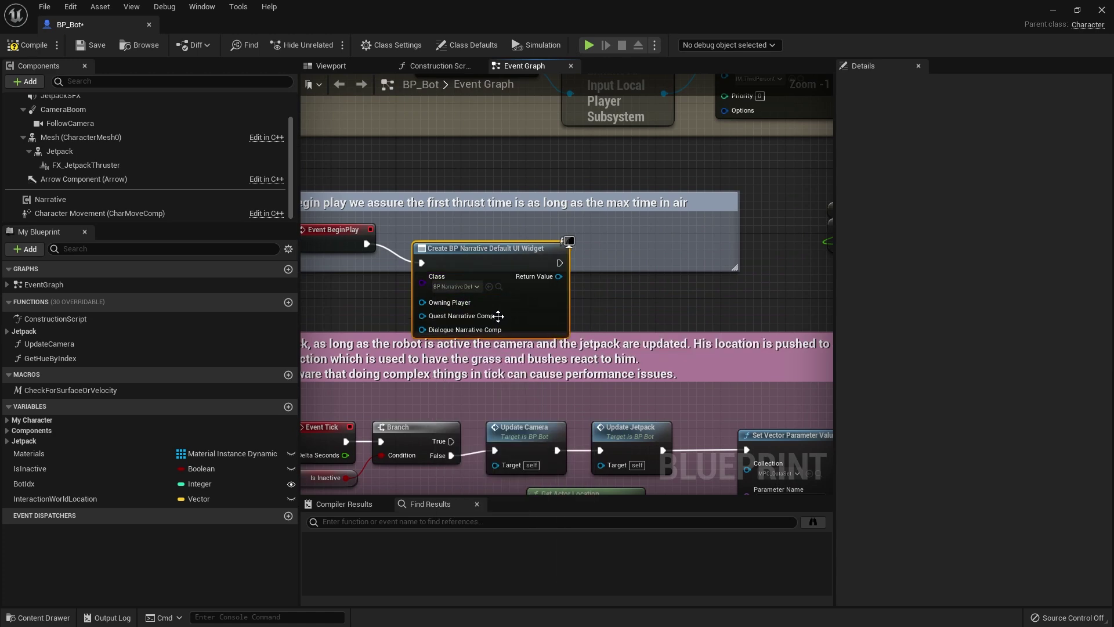
# - Add the created Narrative widget to the viewport with an Add to Viewport node, and align both nodes beside Event BeginPlay
pyautogui.moveTo(497, 312); pyautogui.dragTo(489, 287)
pyautogui.moveTo(552, 253); pyautogui.dragTo(608, 244)
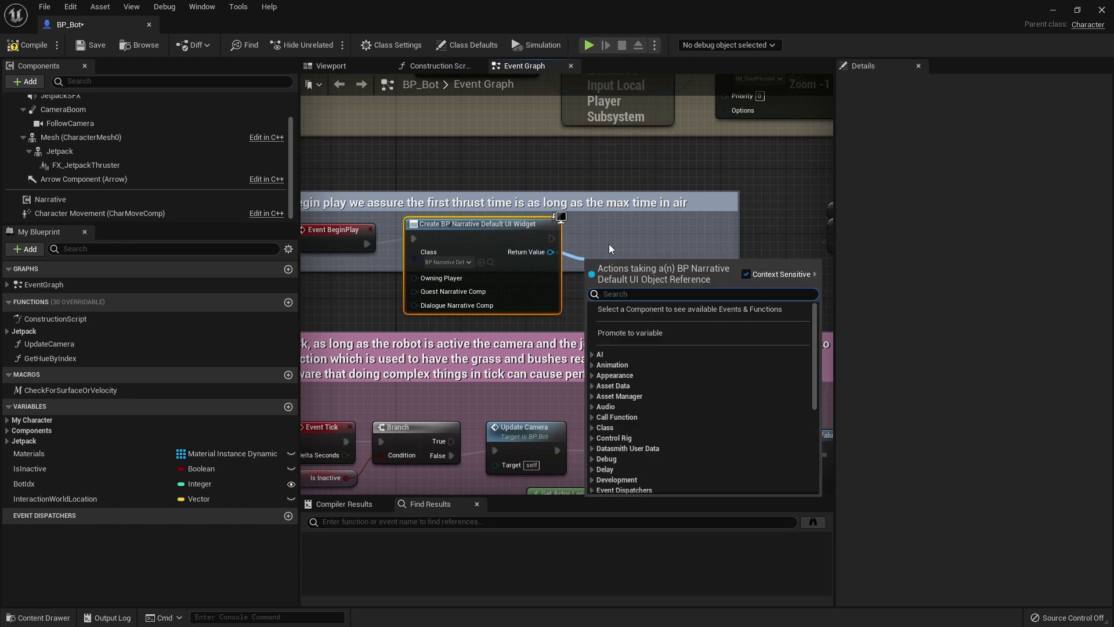
pyautogui.write('add to viewport')
pyautogui.press('Return')
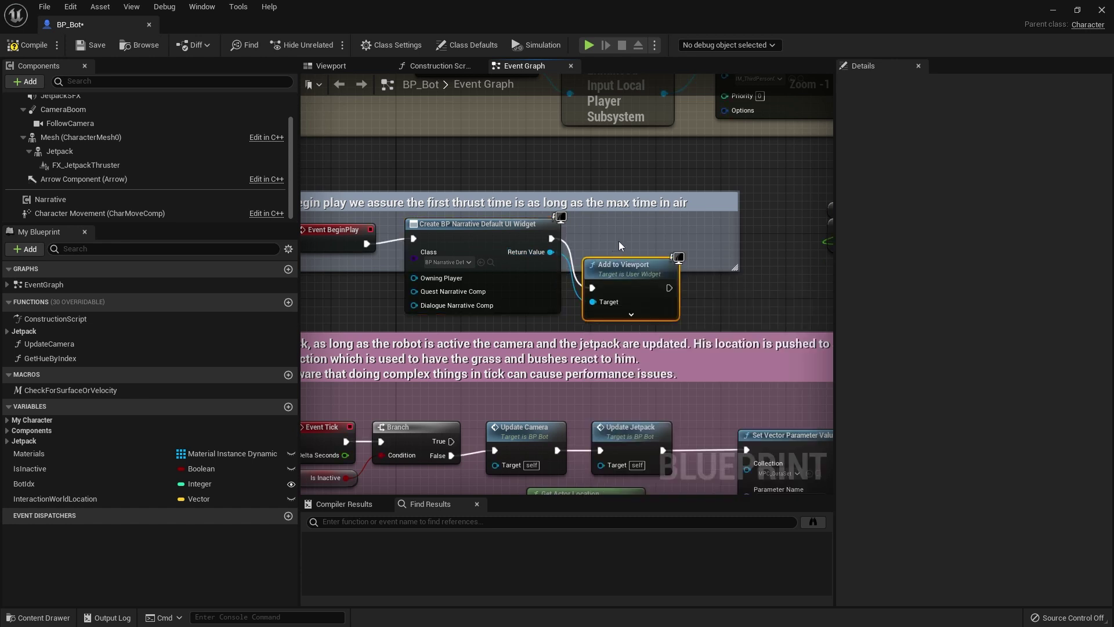
pyautogui.moveTo(626, 265); pyautogui.dragTo(643, 216)
pyautogui.moveTo(503, 266); pyautogui.dragTo(596, 269, button='right')
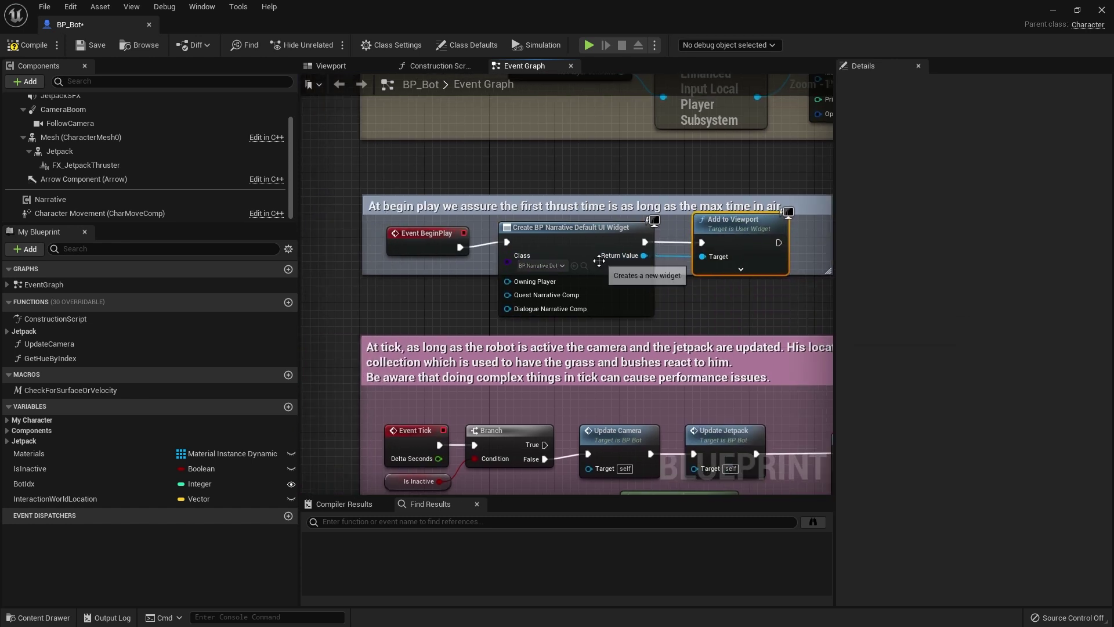
# - Feed a reference to the Narrative component into the widget node's Quest Narrative Comp and Dialogue Narrative Comp inputs
pyautogui.moveTo(58, 200)
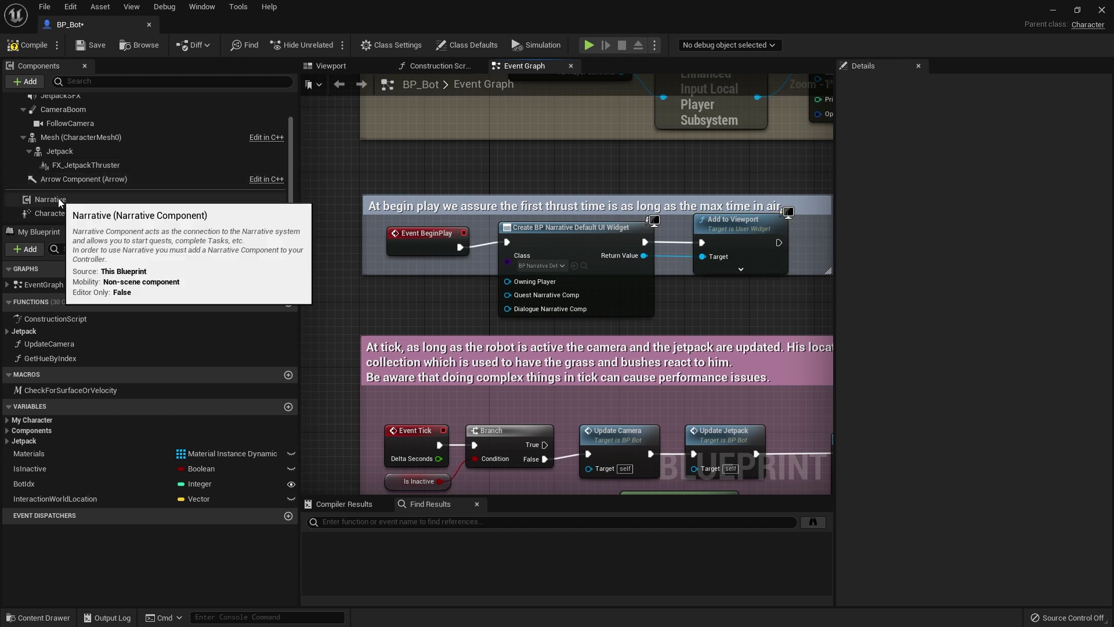
pyautogui.moveTo(58, 199); pyautogui.dragTo(512, 315)
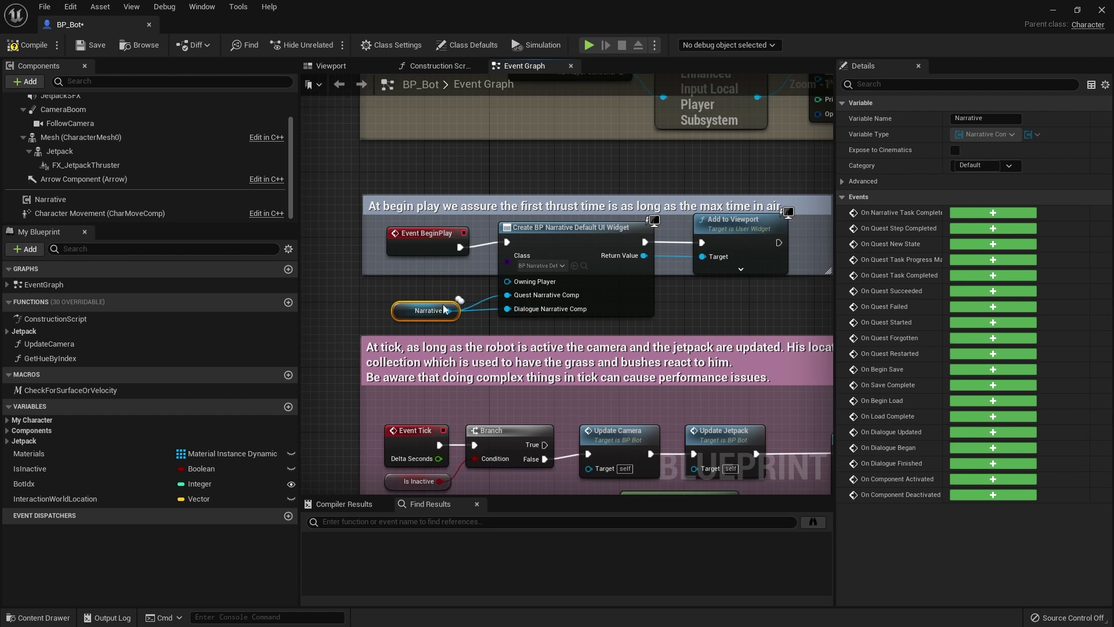
pyautogui.moveTo(400, 306); pyautogui.dragTo(409, 298)
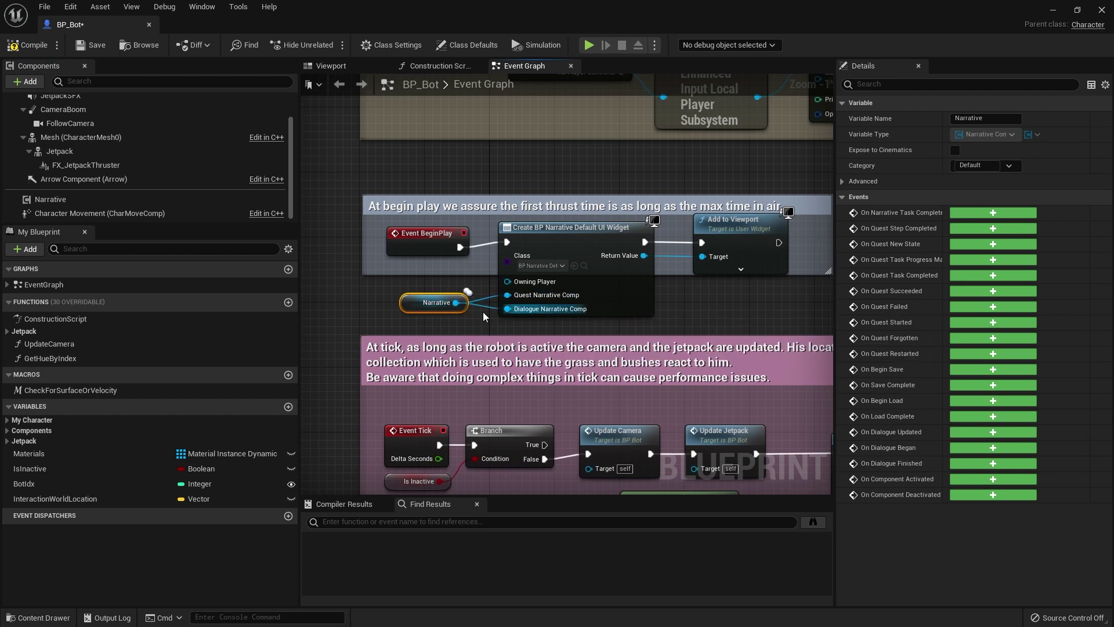
# - Run the Thruster Time setter after Add to Viewport, save BP_Bot, and return to the main level editor
pyautogui.click(699, 301)
pyautogui.moveTo(699, 301); pyautogui.dragTo(602, 276, button='right')
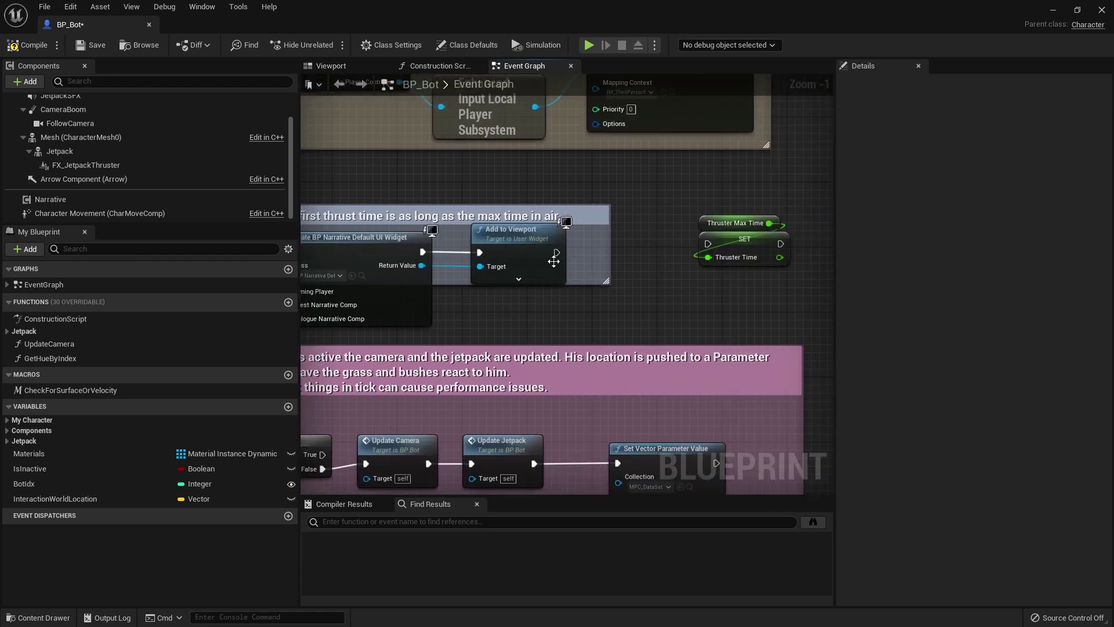
pyautogui.moveTo(556, 253); pyautogui.dragTo(632, 259)
pyautogui.moveTo(709, 243); pyautogui.dragTo(708, 244)
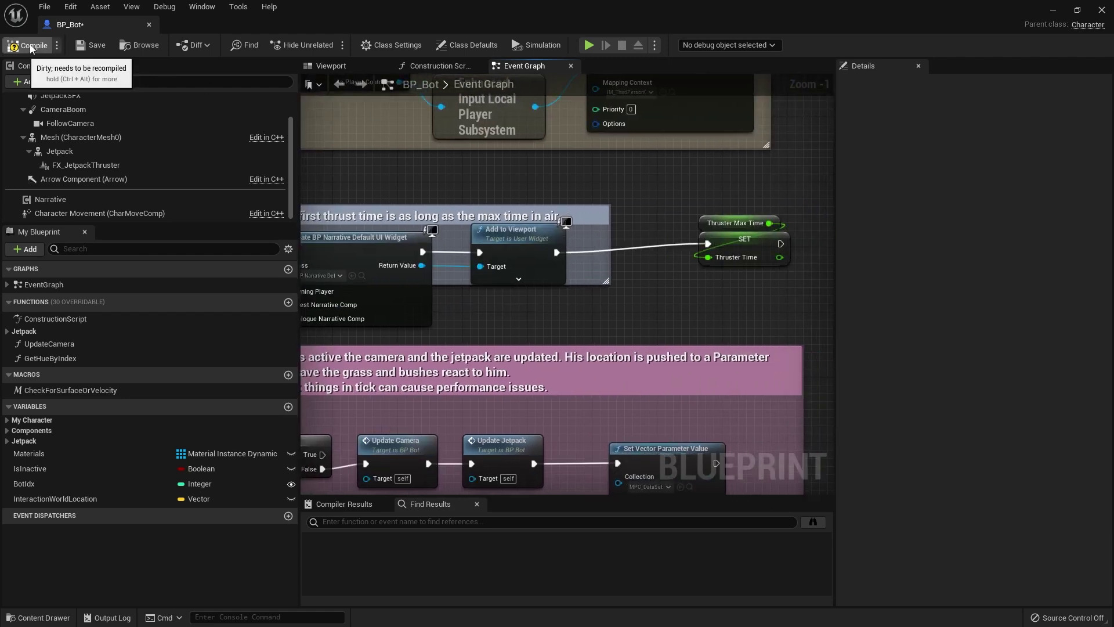
pyautogui.click(102, 44)
pyautogui.click(1055, 10)
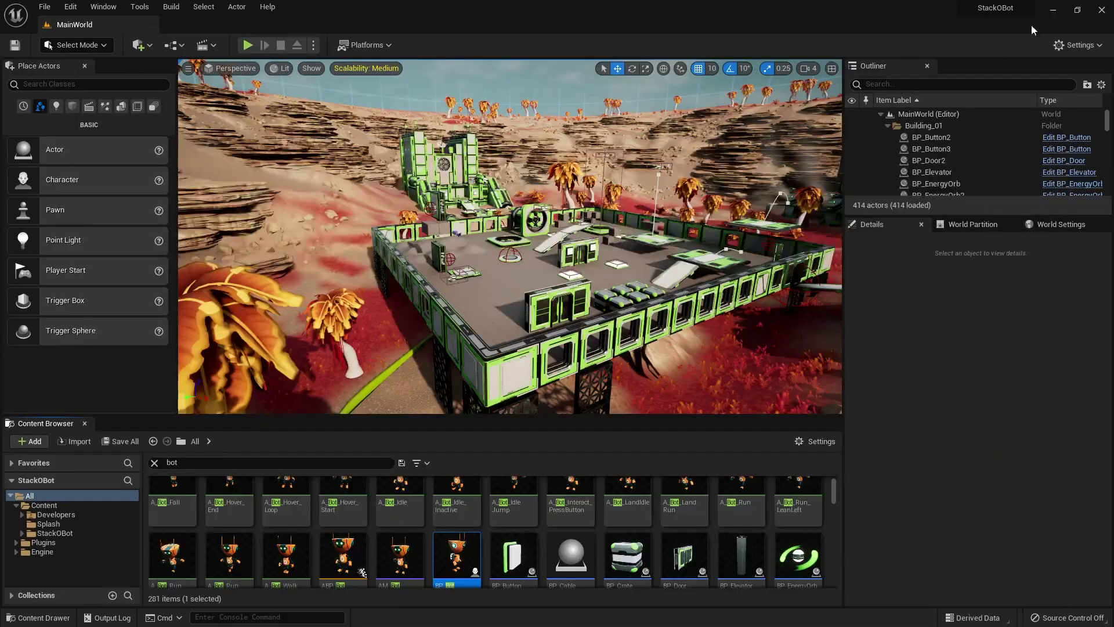
pyautogui.press('w')
pyautogui.moveTo(518, 375)
pyautogui.mouseDown(button='right')
pyautogui.moveTo(490, 407)
pyautogui.moveTo(485, 383)
pyautogui.moveTo(518, 376)
pyautogui.mouseUp(button='right')
pyautogui.scroll(1, 356, 575)
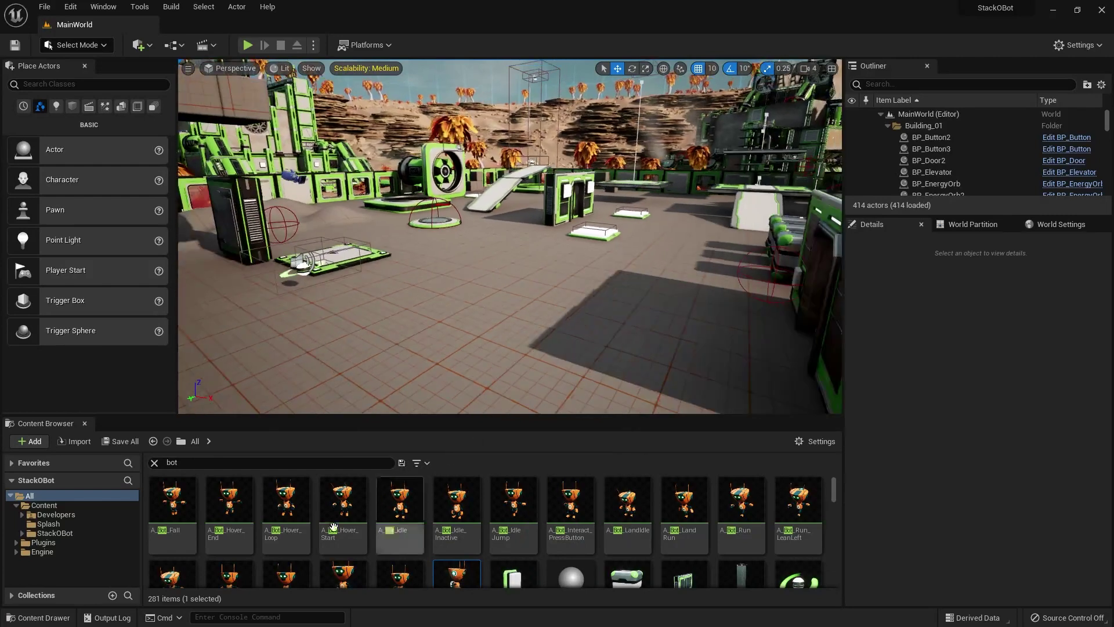
# - Clear the asset search and create a folder named Narrative inside the Content folder
pyautogui.click(44, 504)
pyautogui.doubleClick(206, 462)
pyautogui.press('BackSpace')
pyautogui.rightClick(433, 529)
pyautogui.click(480, 164)
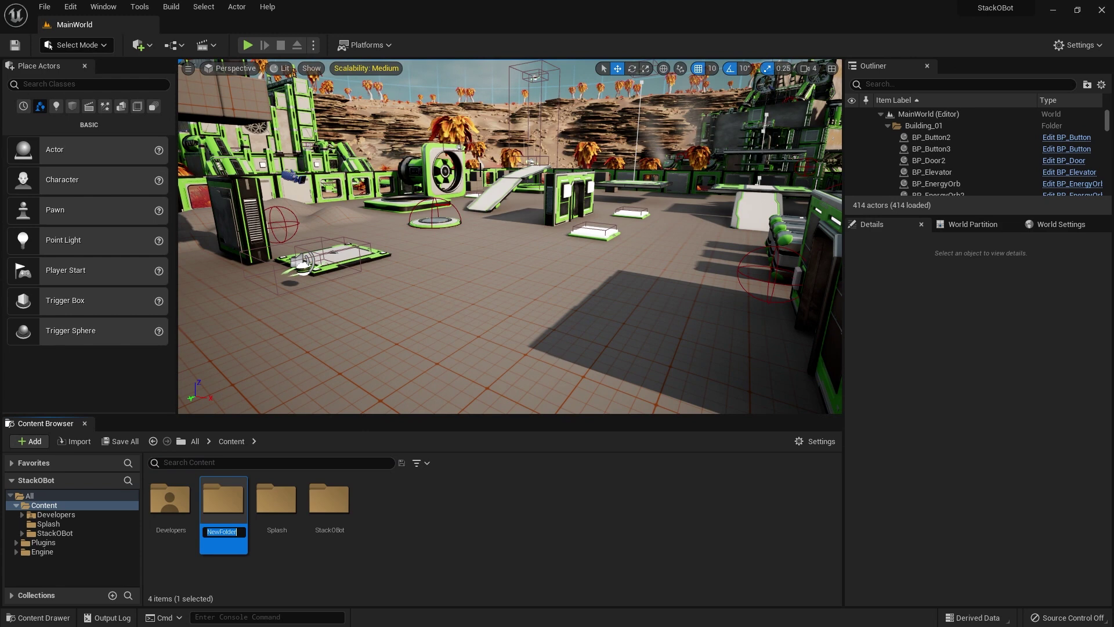
pyautogui.write('Narrative')
pyautogui.press('Return')
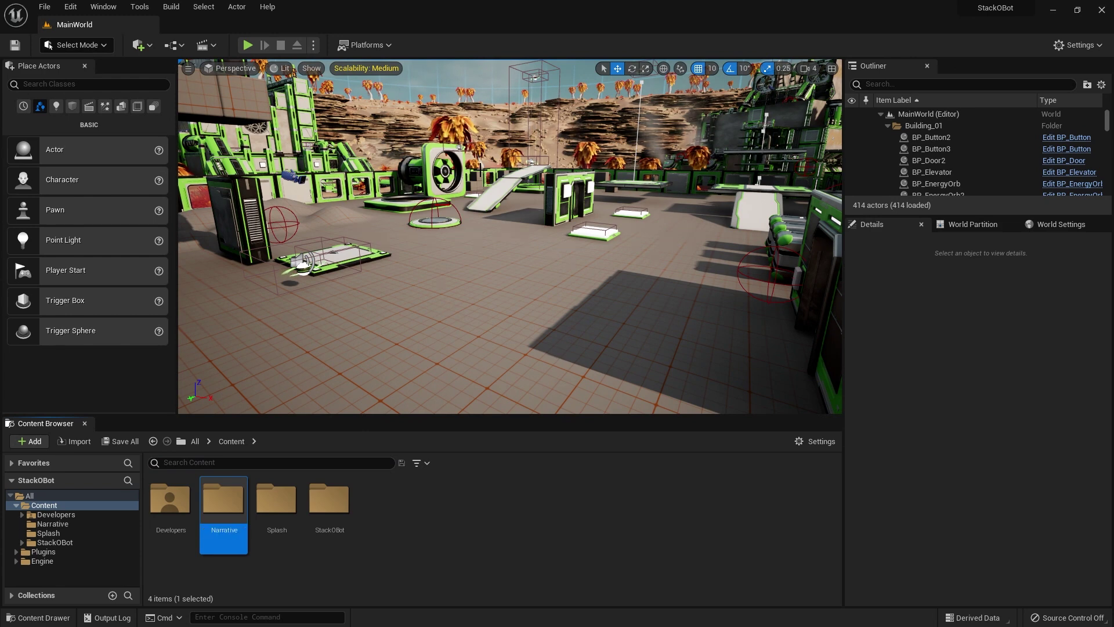
# - Create a Narrative Quest asset named MannysQuest inside the Narrative folder
pyautogui.doubleClick(221, 520)
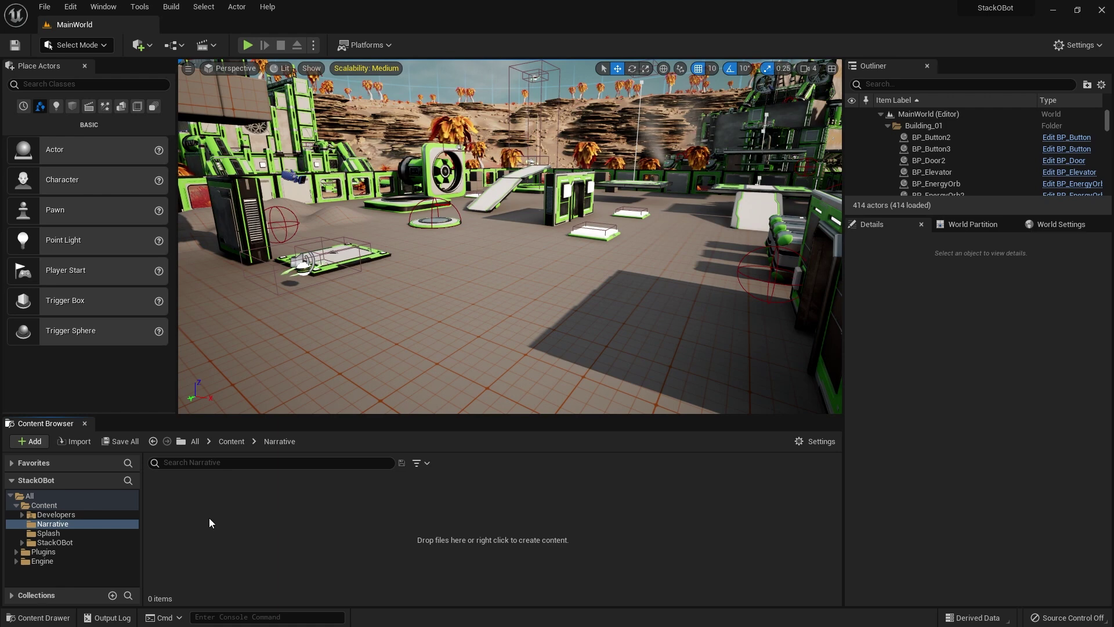
pyautogui.rightClick(209, 518)
pyautogui.moveTo(265, 442)
pyautogui.click(400, 472)
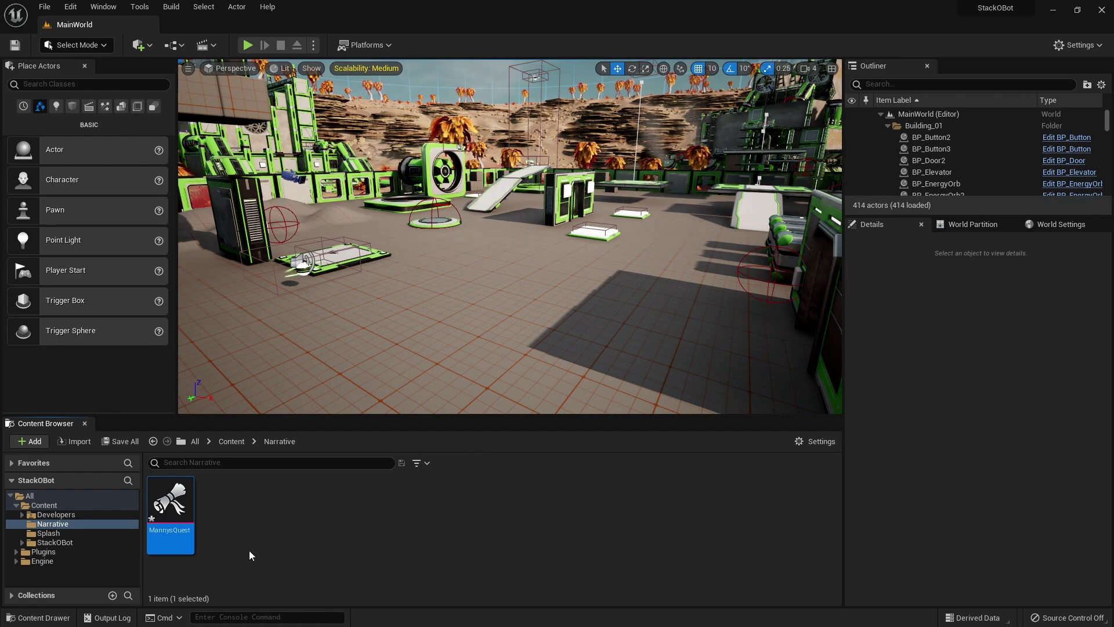
# - Open MannysQuest, show its Quest Graph, and move the Persistent Tasks node well below Quest Start
pyautogui.doubleClick(168, 505)
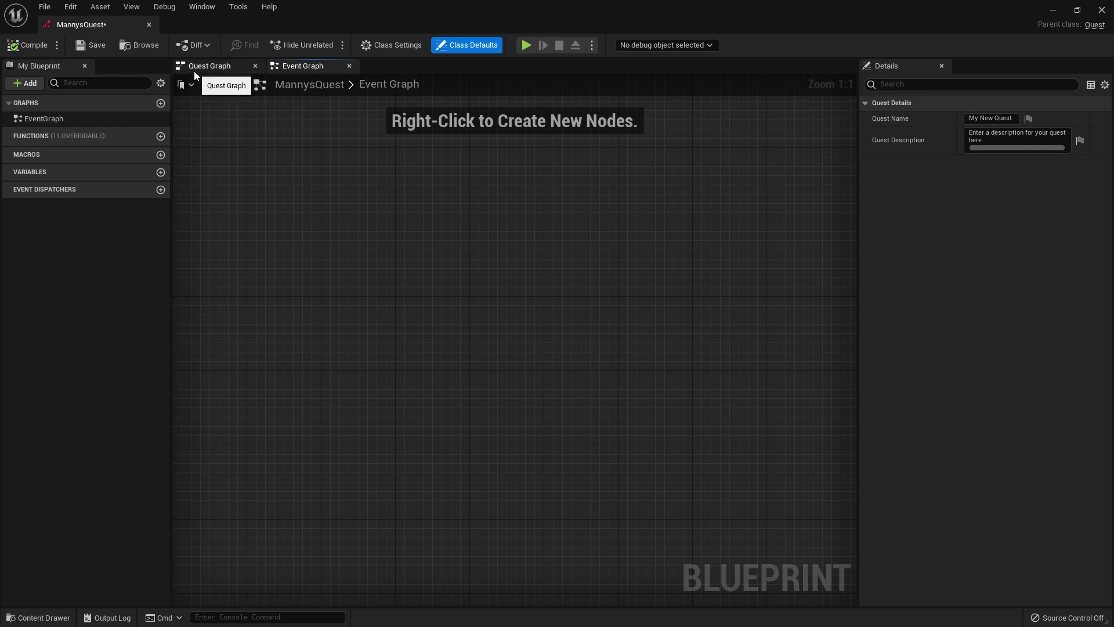
pyautogui.scroll(-2, 341, 304)
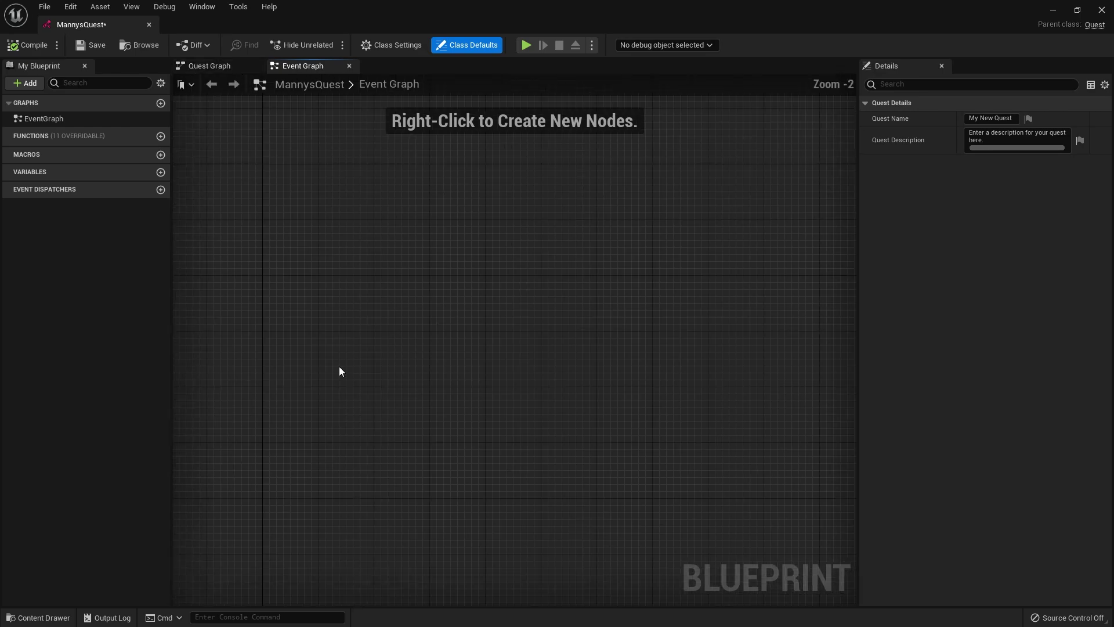
pyautogui.click(205, 67)
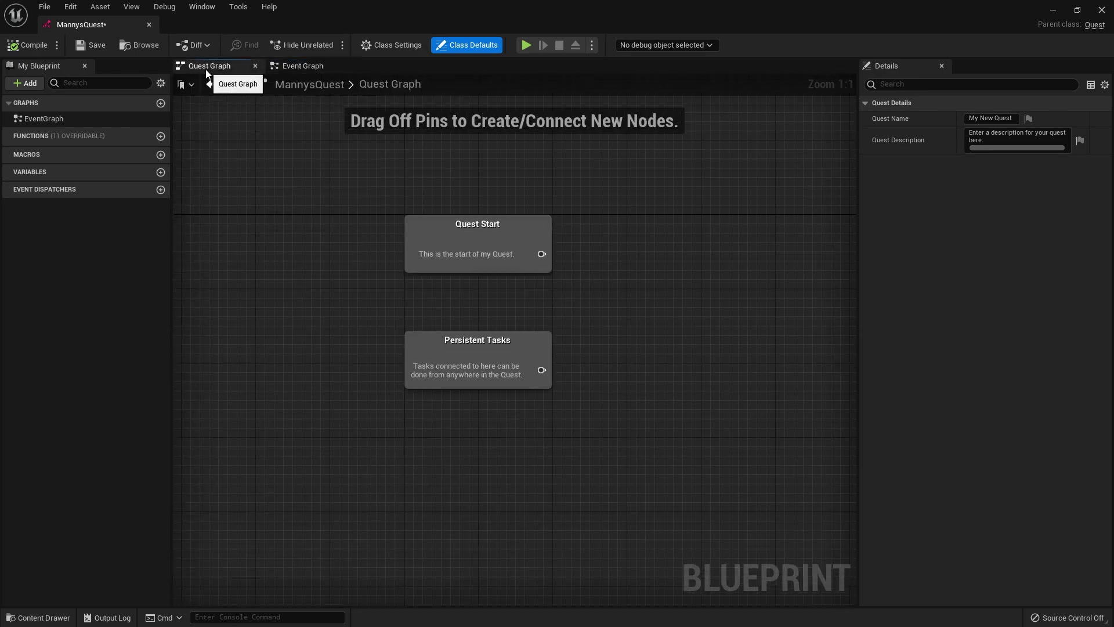
pyautogui.moveTo(561, 371); pyautogui.dragTo(292, 306, button='right')
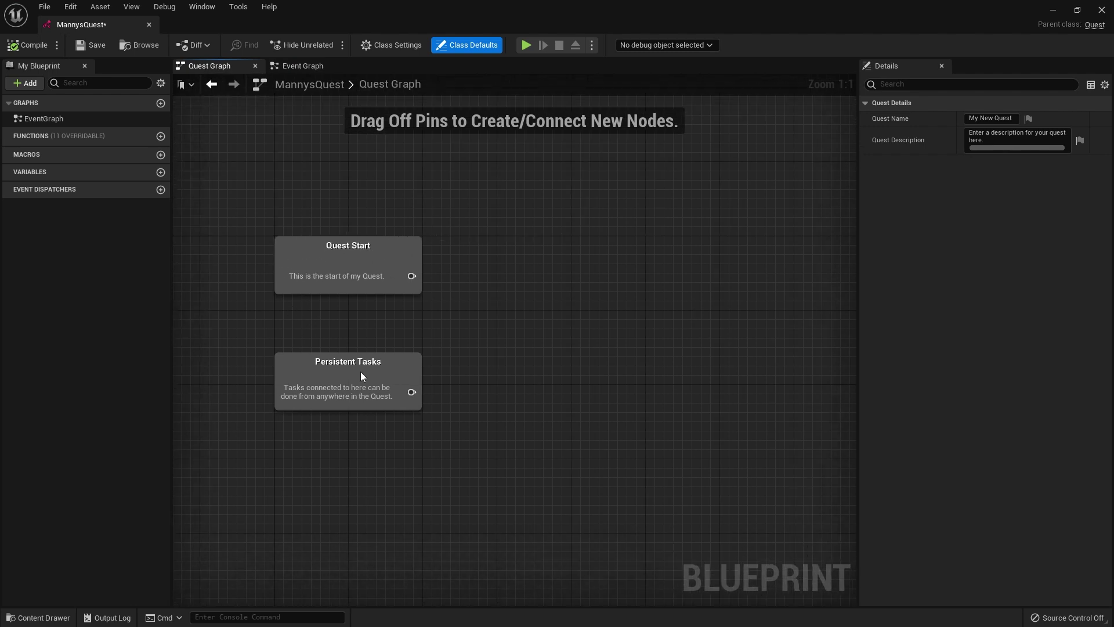
pyautogui.moveTo(353, 393); pyautogui.dragTo(352, 560)
pyautogui.moveTo(405, 367); pyautogui.dragTo(346, 500, button='right')
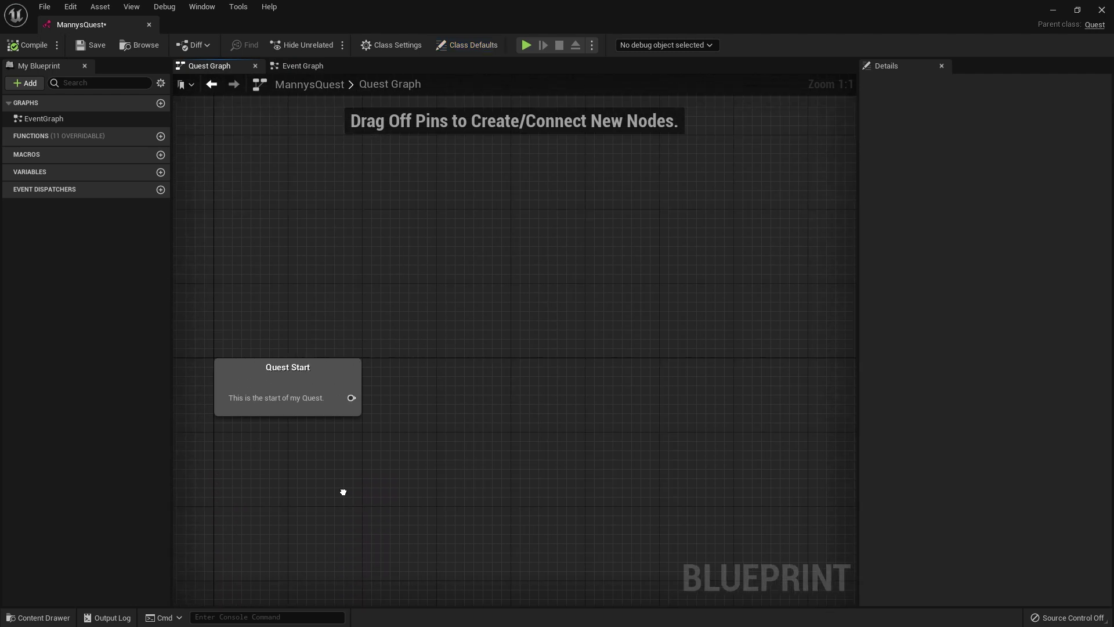
# - Check which tasks can be attached to the Quest Start node, without adding any
pyautogui.click(290, 413)
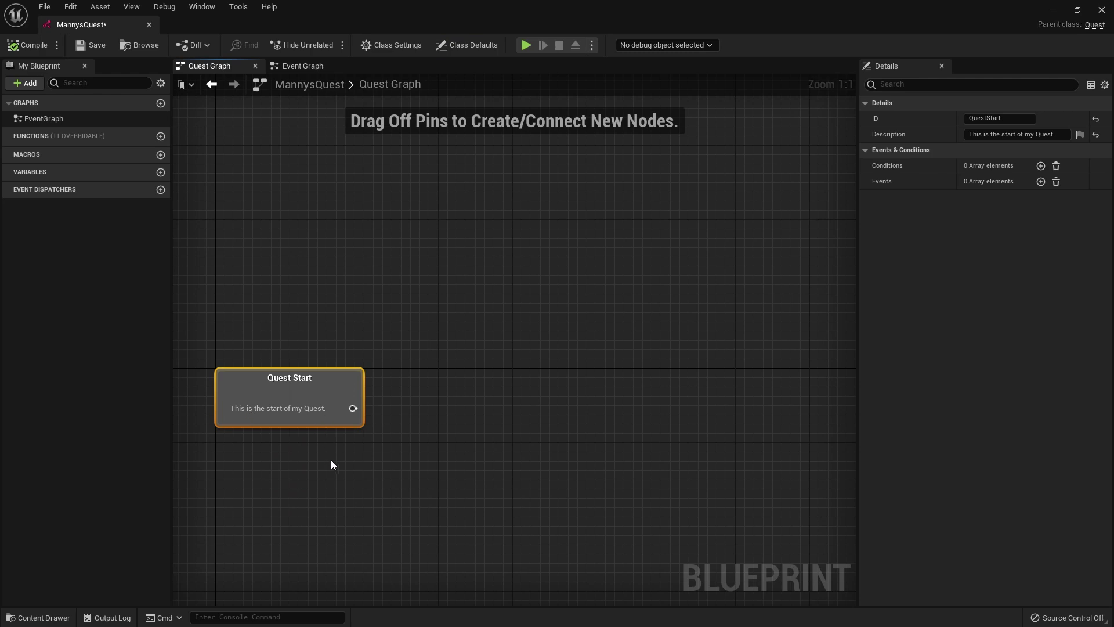
pyautogui.moveTo(352, 407); pyautogui.dragTo(443, 391)
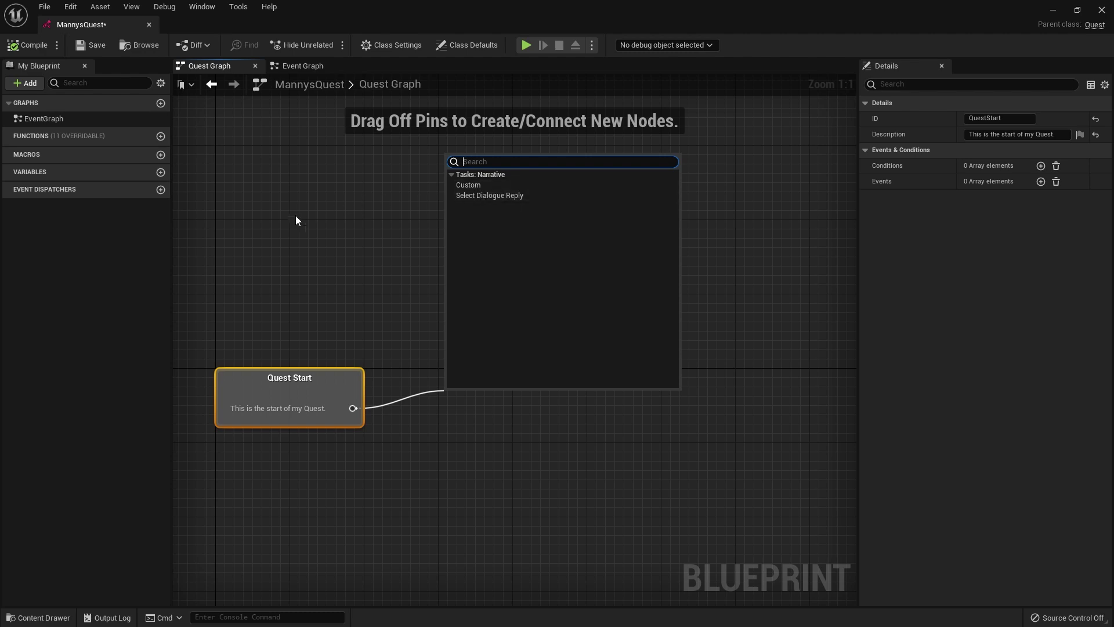
pyautogui.click(305, 267)
pyautogui.click(306, 267)
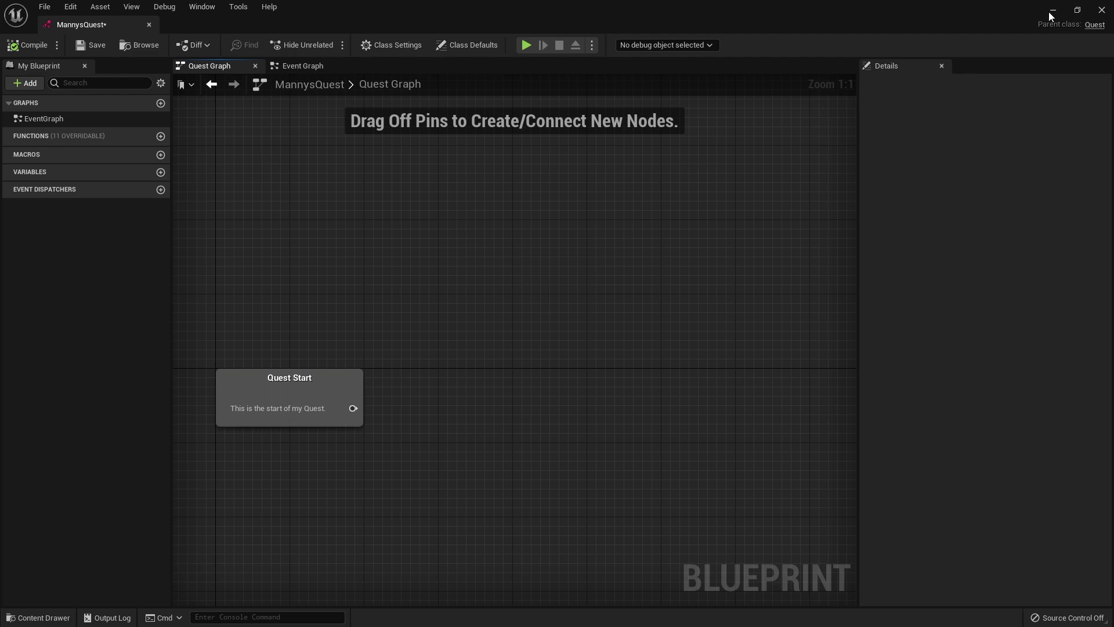
# - Create a Narrative Task asset named FindItem in the Narrative folder and open it for editing
pyautogui.click(1052, 10)
pyautogui.click(255, 522)
pyautogui.rightClick(245, 522)
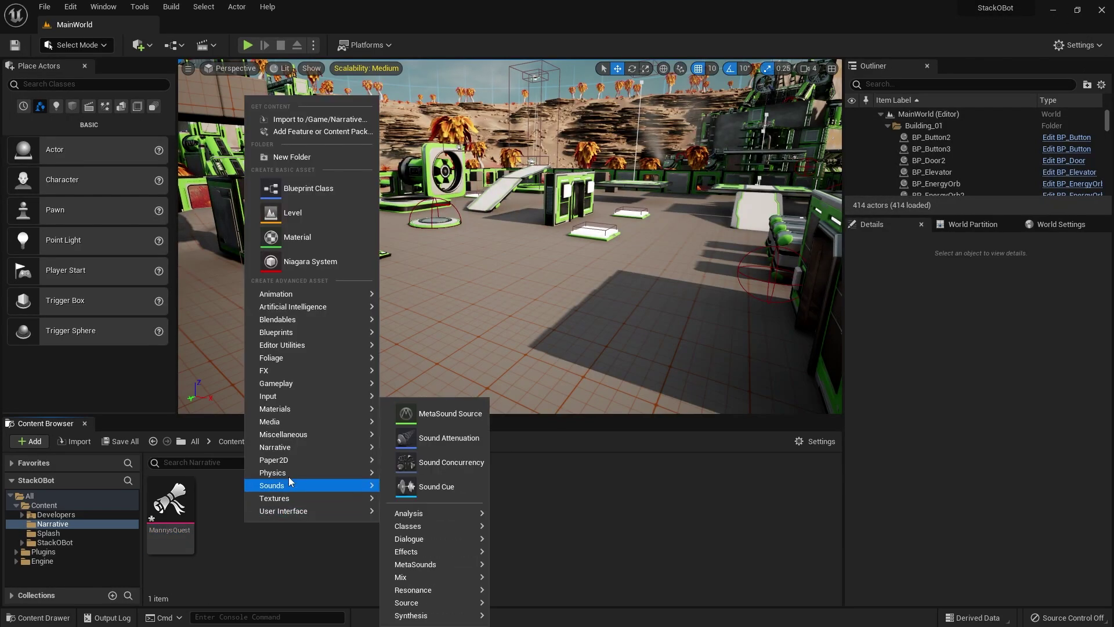
pyautogui.moveTo(379, 459)
pyautogui.click(418, 505)
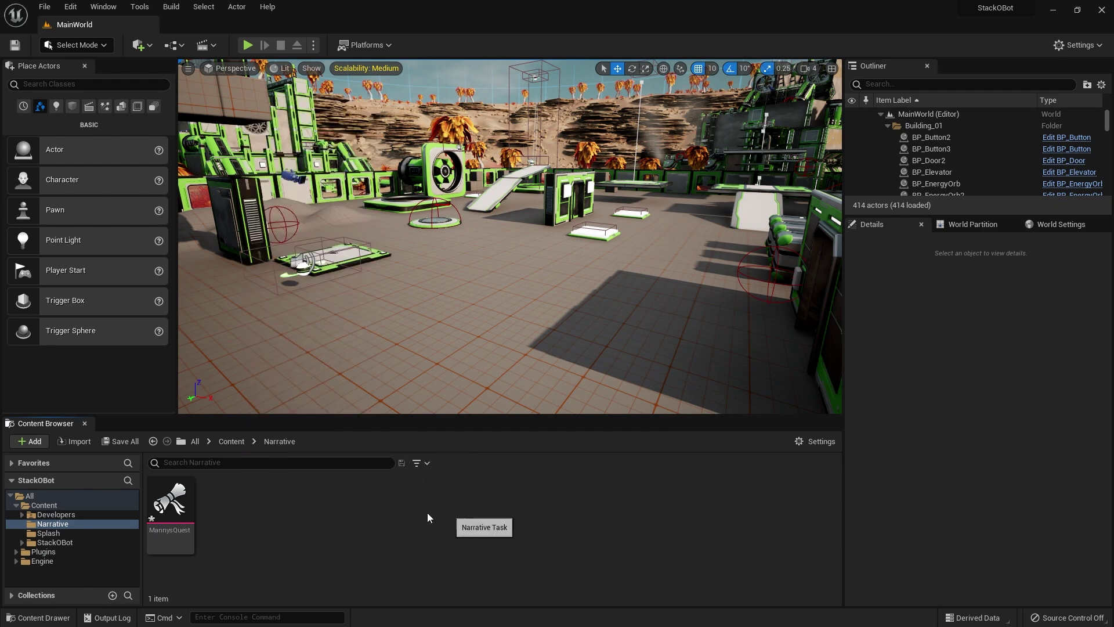
pyautogui.write('Find')
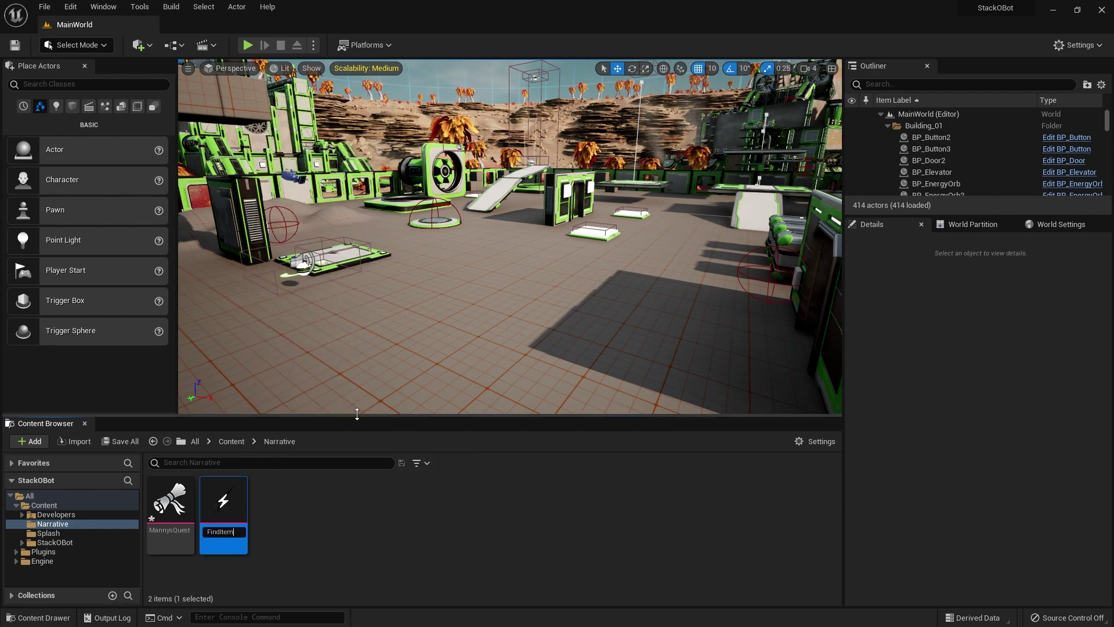
pyautogui.write('Item')
pyautogui.press('Return')
pyautogui.doubleClick(177, 540)
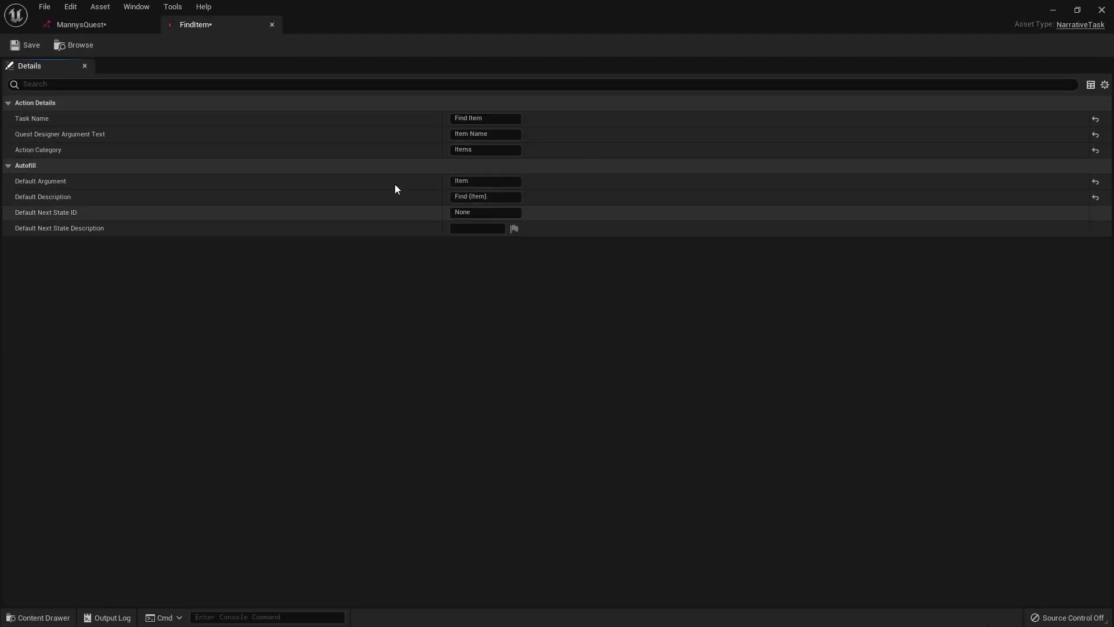
# - Close the FindItem asset and attach a Find Item task to the Quest Start node in MannysQuest
pyautogui.click(271, 25)
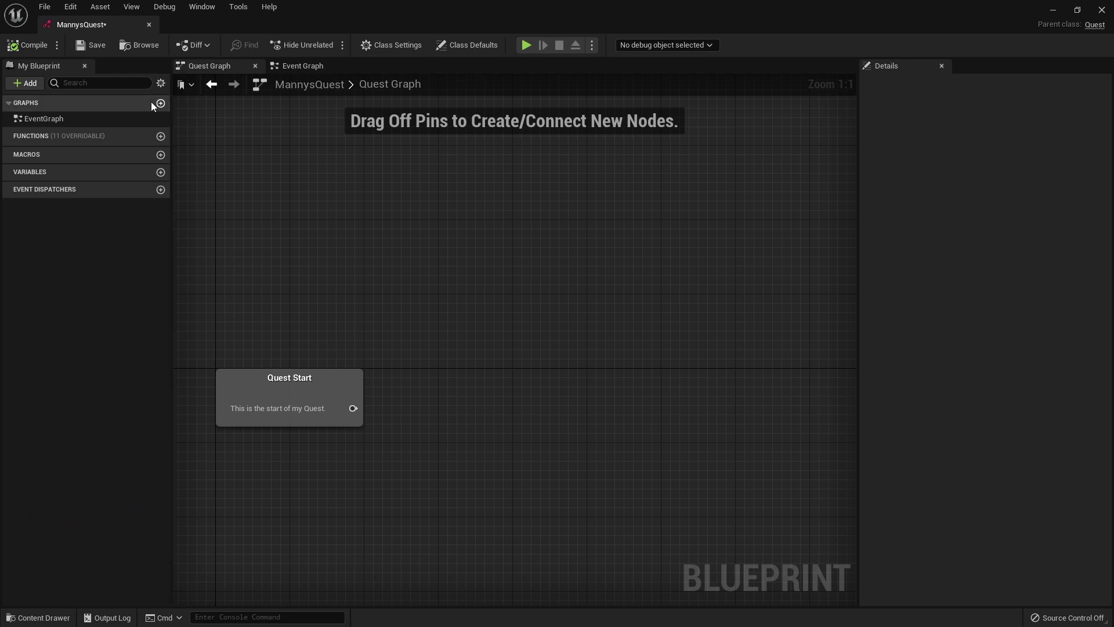
pyautogui.moveTo(351, 409); pyautogui.dragTo(436, 375)
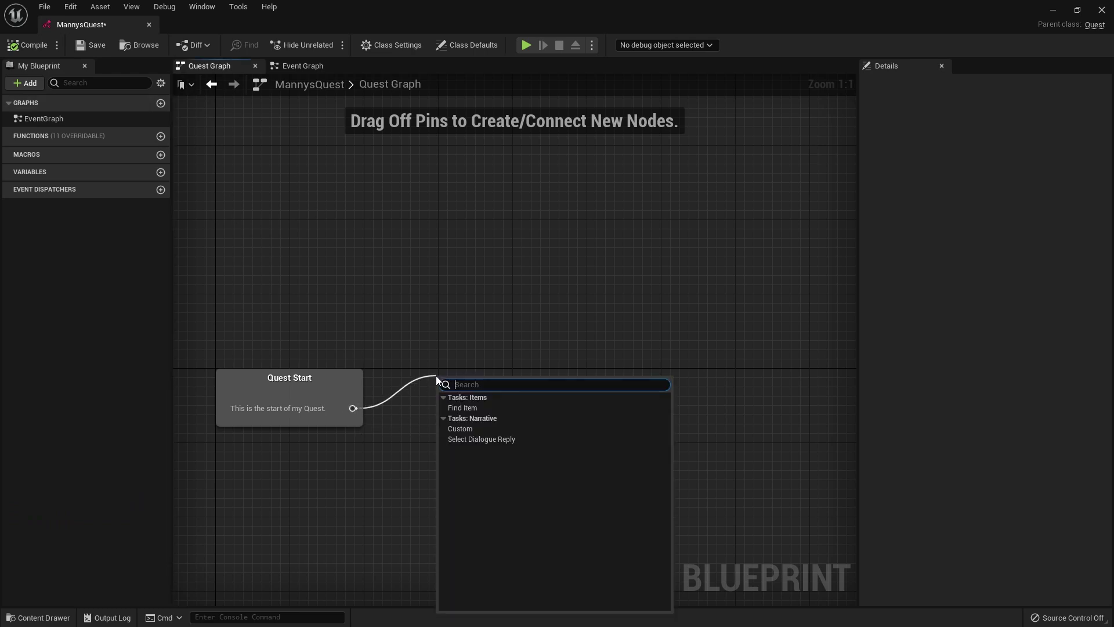
pyautogui.click(464, 408)
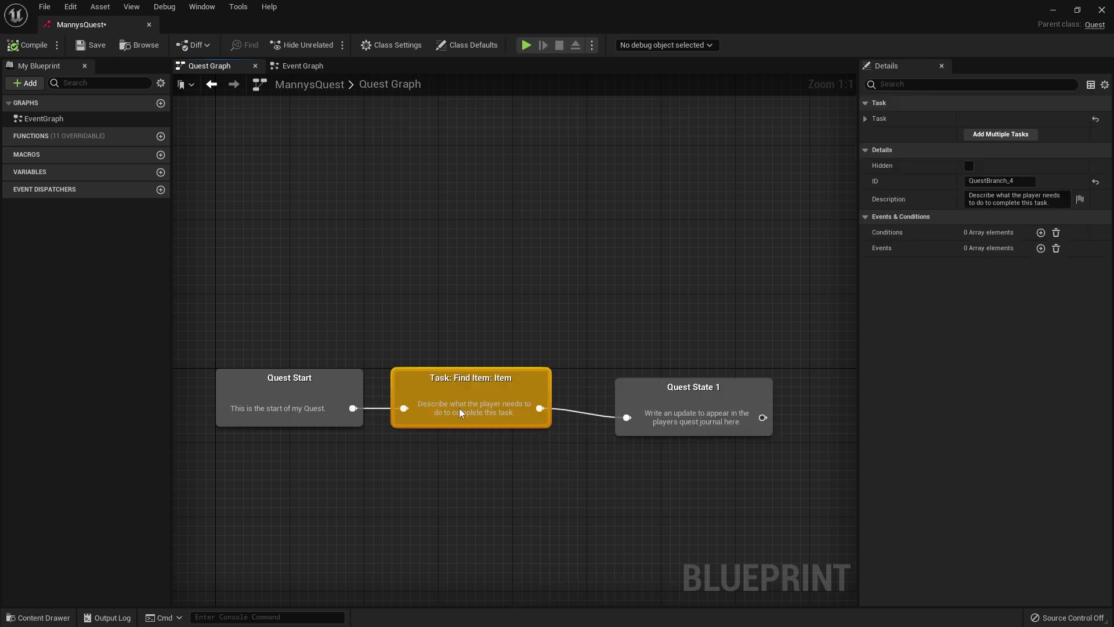
# - Set the Find Item task's item name to Orb and its node description to "Find an orb."
pyautogui.click(865, 119)
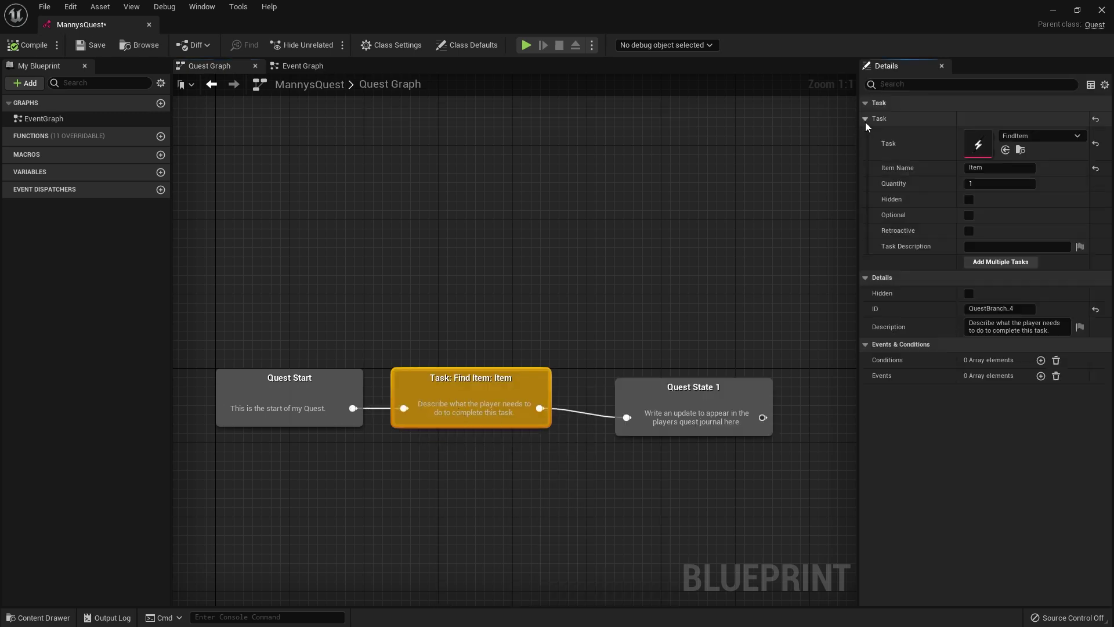
pyautogui.click(999, 167)
pyautogui.write('Orb')
pyautogui.press('Return')
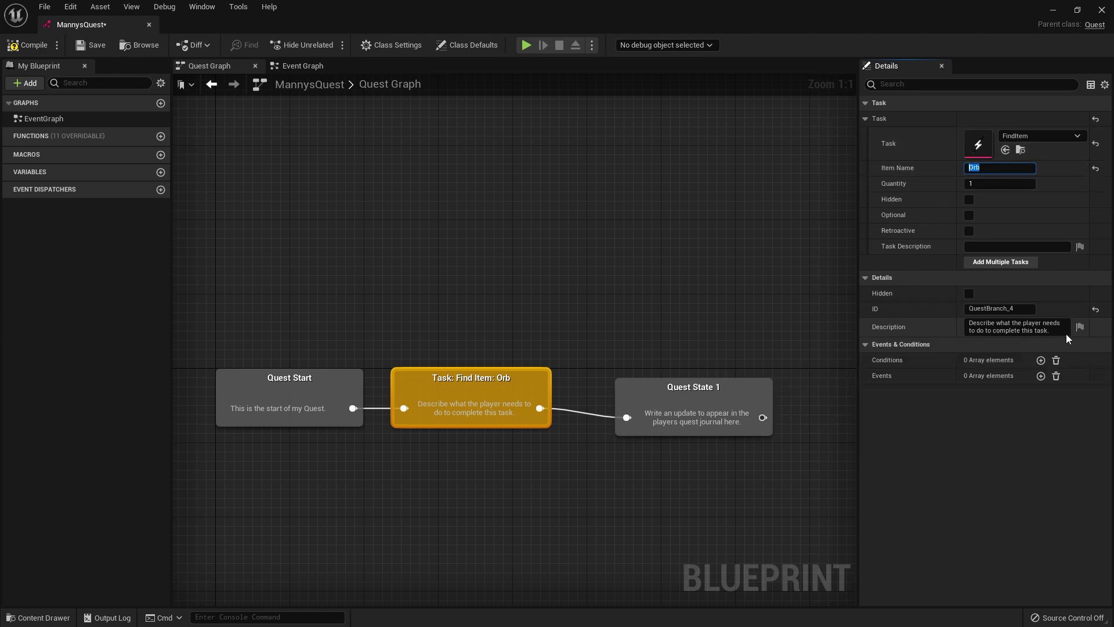
pyautogui.click(1015, 327)
pyautogui.write('Find an')
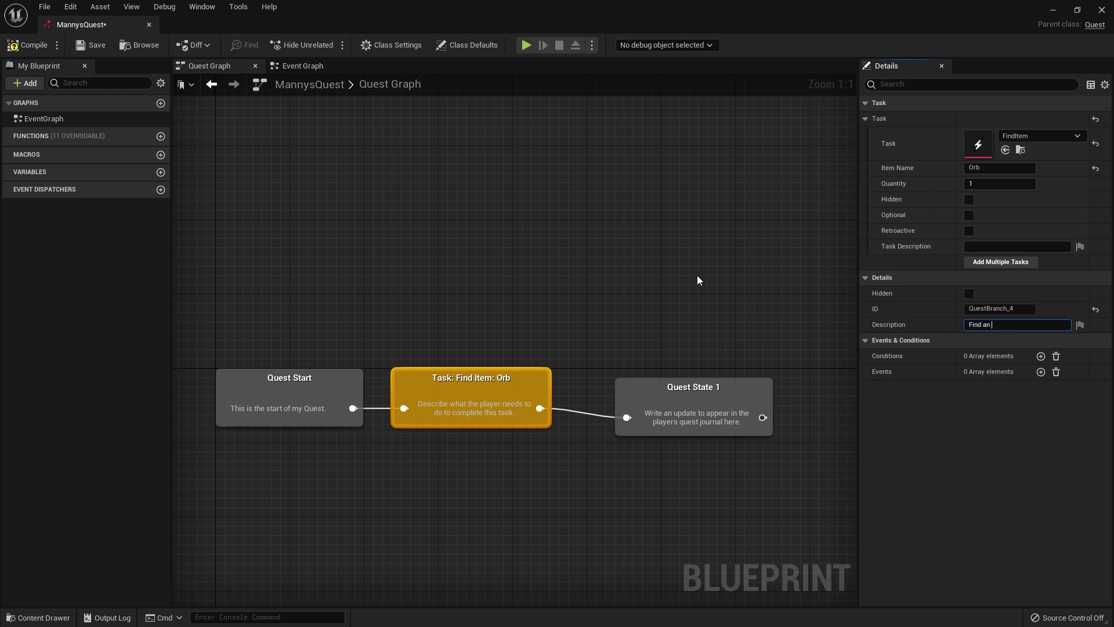
pyautogui.write(' orb.')
# - Replace the quest state after the Find Item task with a Succeed the Quest state aligned with the other nodes
pyautogui.moveTo(684, 409); pyautogui.dragTo(652, 389)
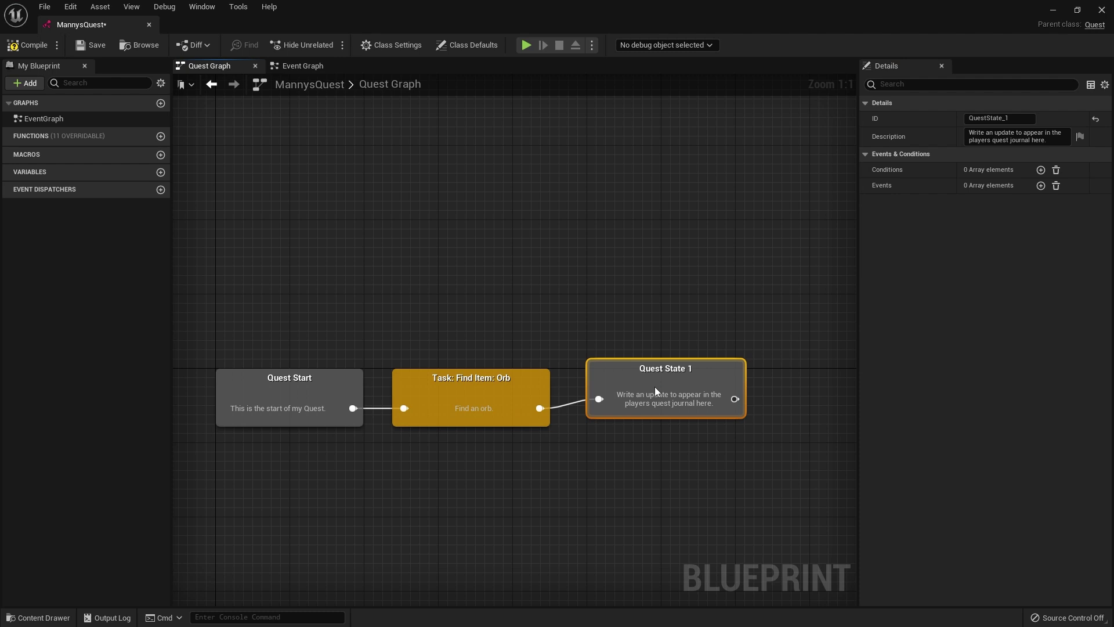
pyautogui.press('Delete')
pyautogui.moveTo(539, 408); pyautogui.dragTo(586, 393)
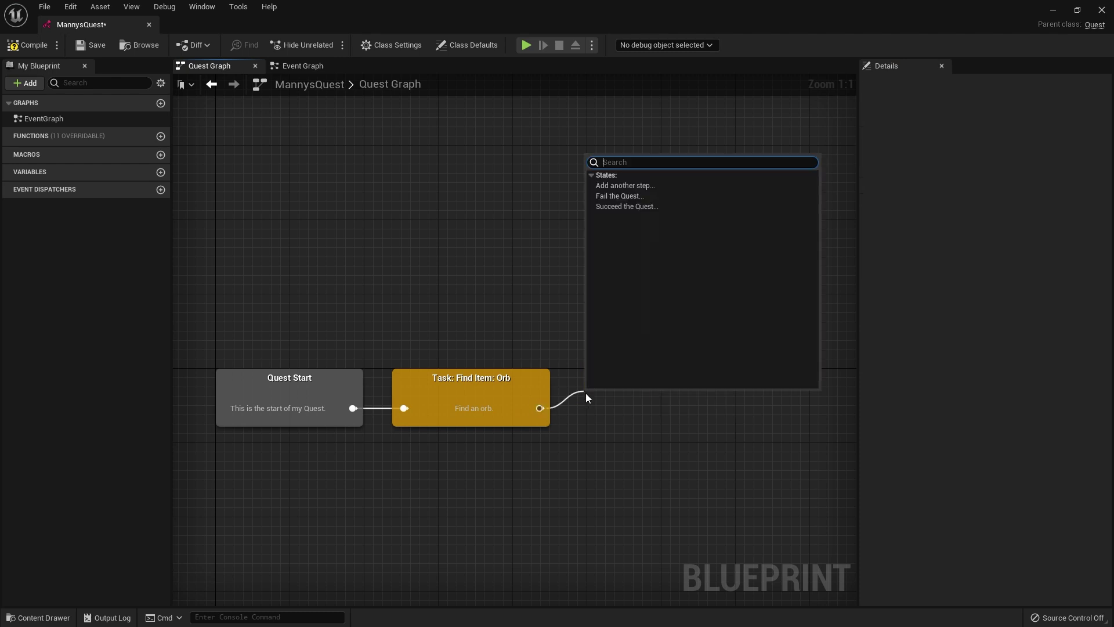
pyautogui.click(635, 207)
pyautogui.moveTo(631, 384); pyautogui.dragTo(631, 393)
# - Check the three connected quest nodes, compile and save MannysQuest, and close its editor
pyautogui.moveTo(246, 490); pyautogui.dragTo(756, 293)
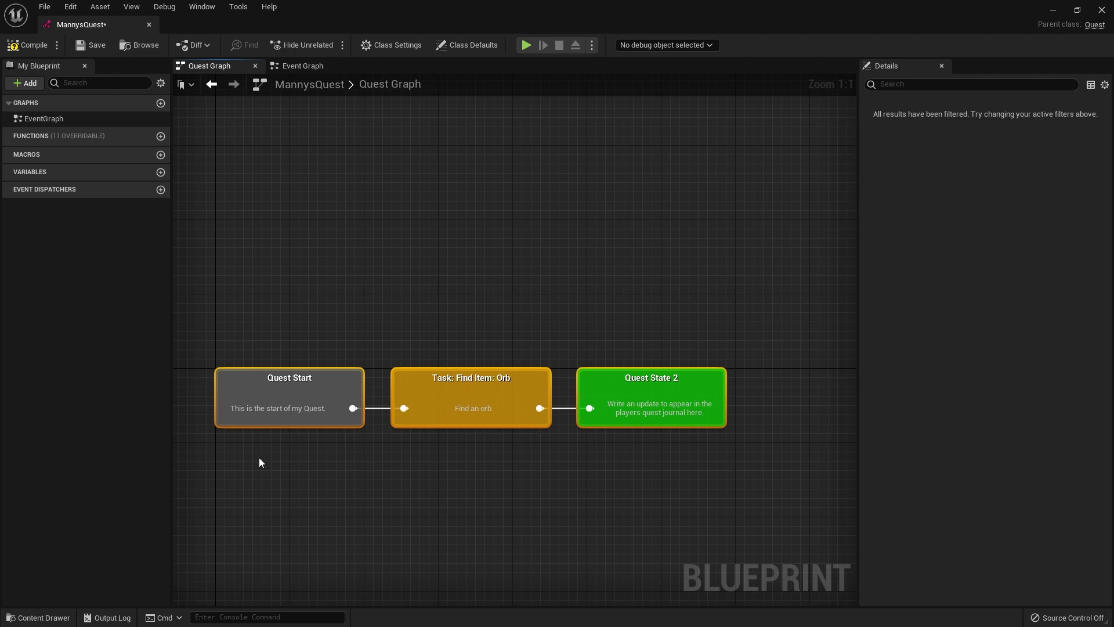
pyautogui.click(247, 375)
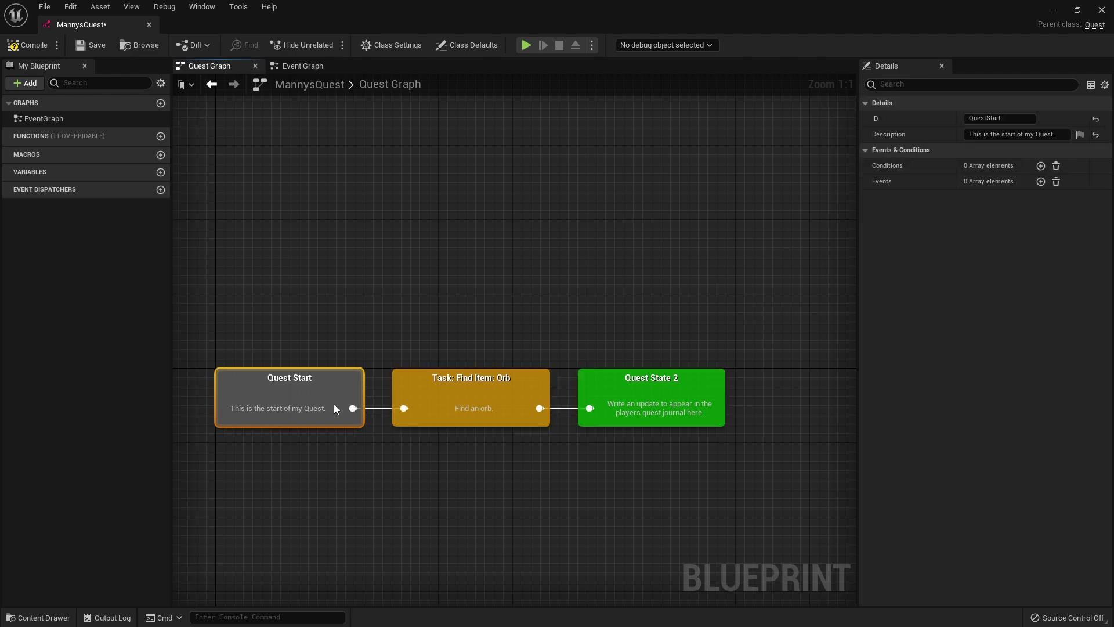
pyautogui.click(481, 396)
pyautogui.click(655, 403)
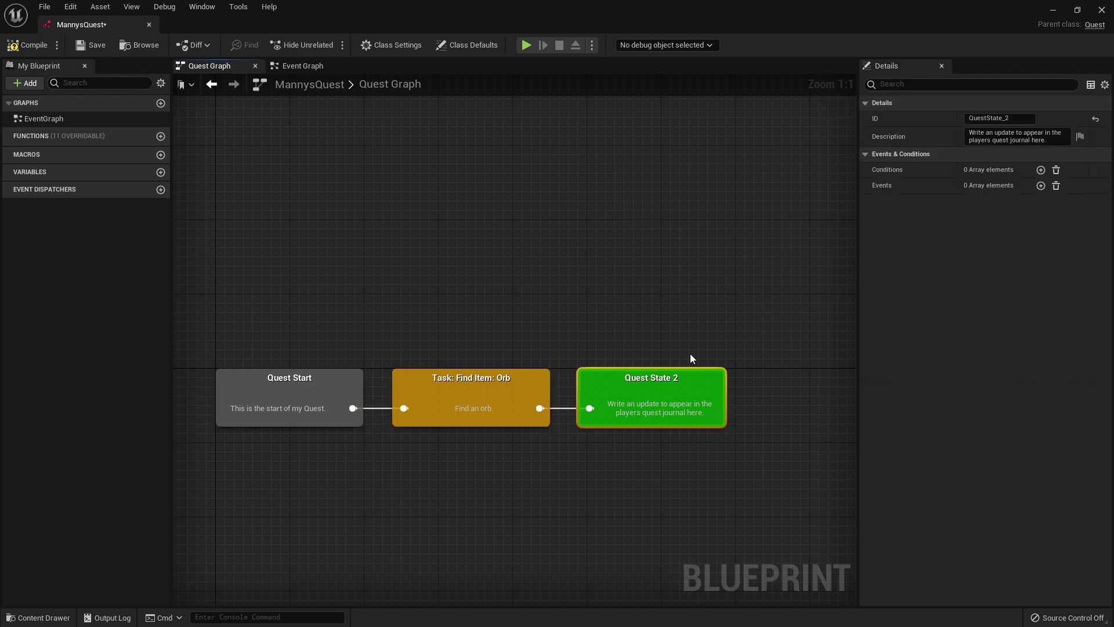
pyautogui.click(473, 295)
pyautogui.press('Home')
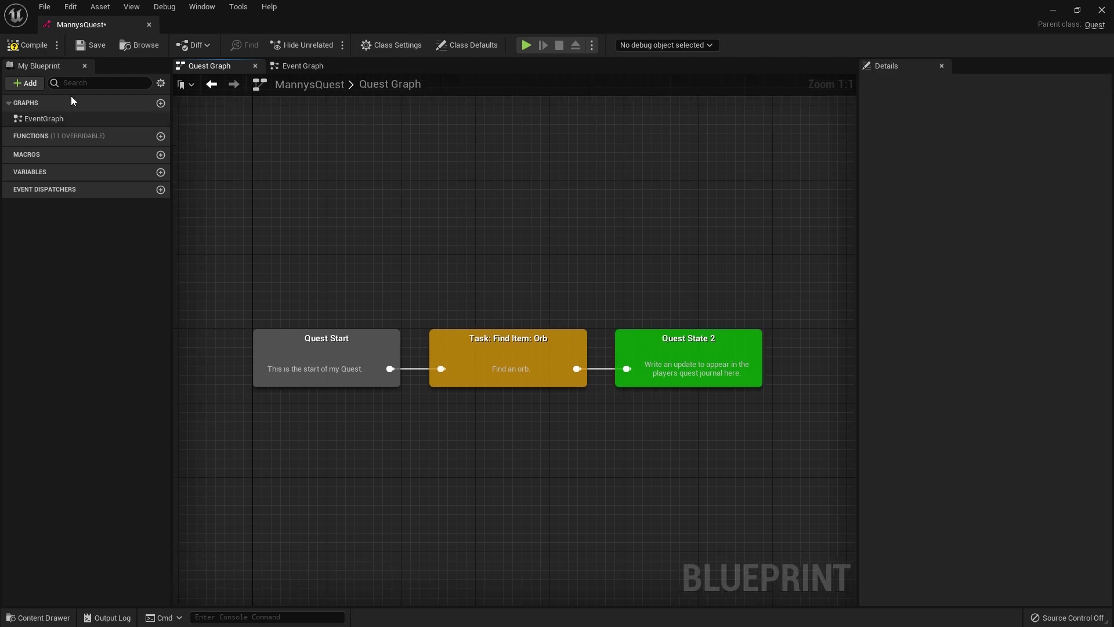
pyautogui.click(90, 46)
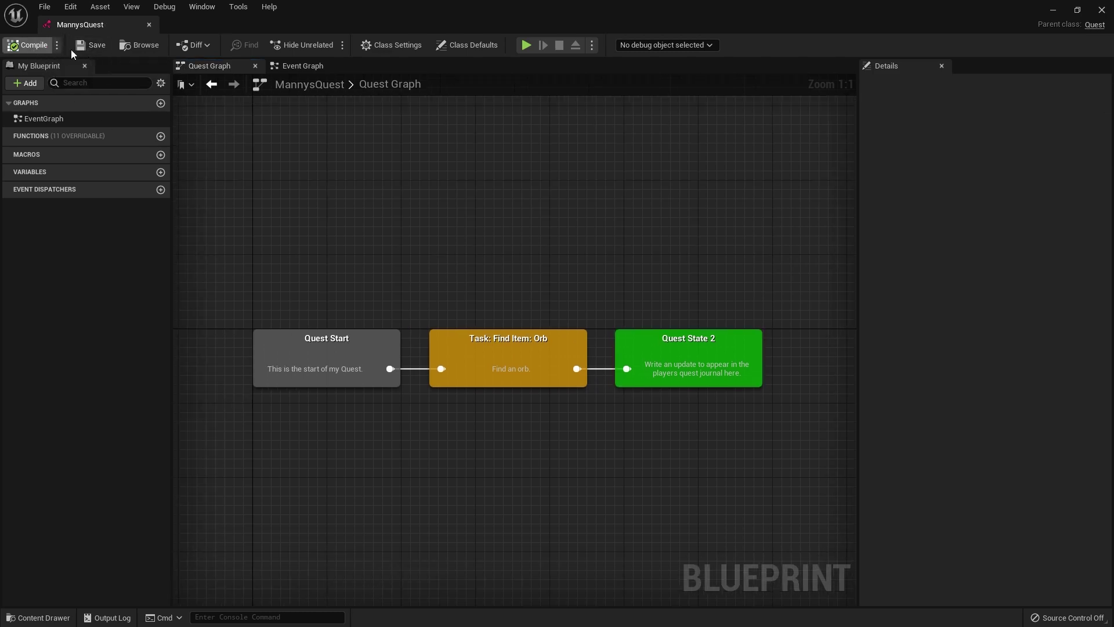
pyautogui.click(1100, 12)
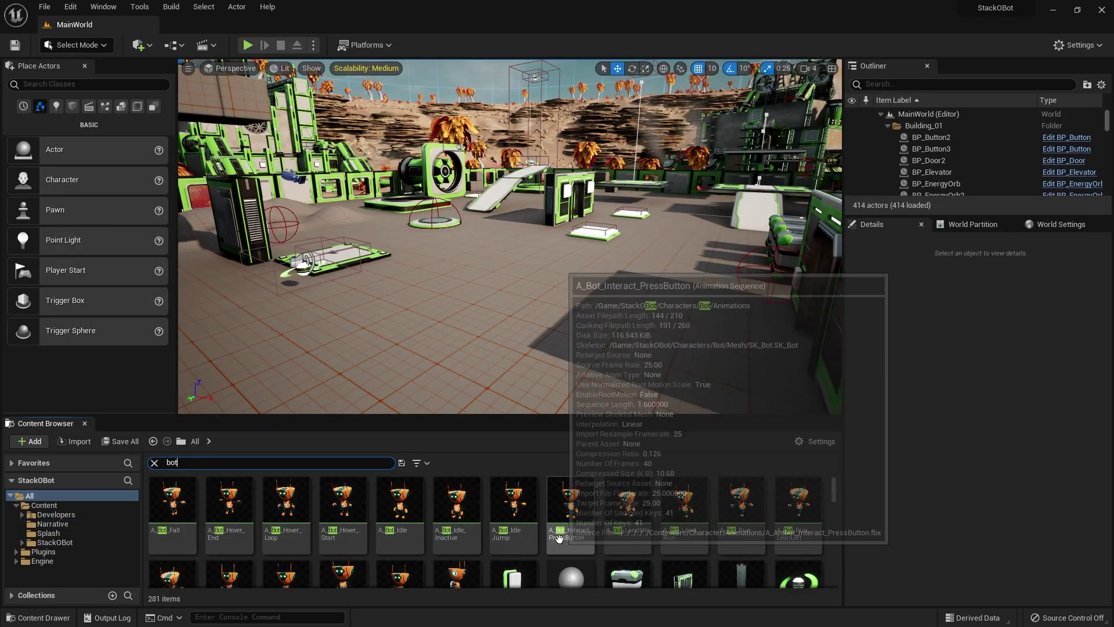
# - Open BP_Bot, disconnect Add to Viewport from the Set Thruster Time node, and move the thruster nodes aside to make room
pyautogui.doubleClick(457, 496)
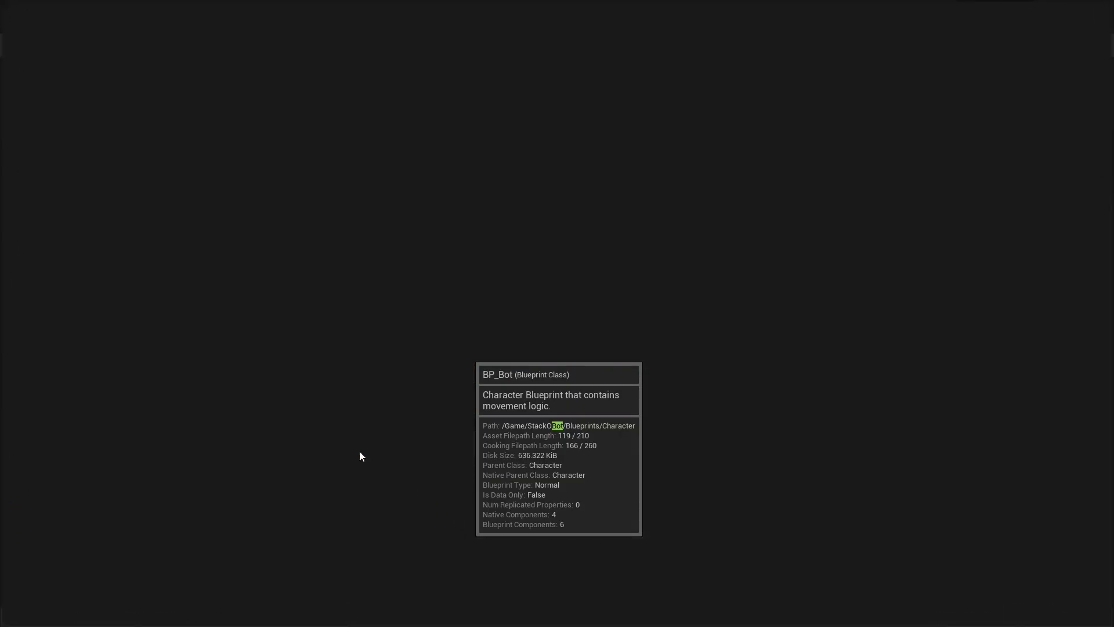
pyautogui.moveTo(597, 270); pyautogui.dragTo(493, 319, button='right')
pyautogui.keyDown('alt'); pyautogui.click(493, 294); pyautogui.keyUp('alt')
pyautogui.moveTo(621, 332); pyautogui.dragTo(807, 287)
pyautogui.click(632, 270)
# - Add a Begin Quest call on the Narrative component with MannysQuest as its quest class
pyautogui.scroll(-2, 145, 209)
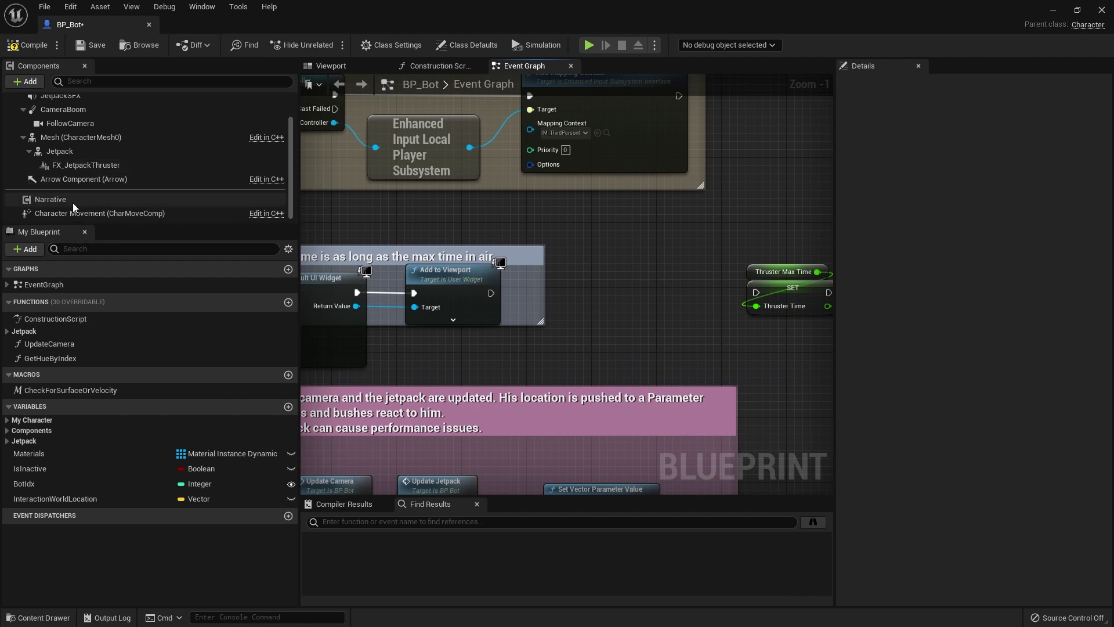
pyautogui.moveTo(87, 199); pyautogui.dragTo(597, 294)
pyautogui.write('begin quest')
pyautogui.press('Return')
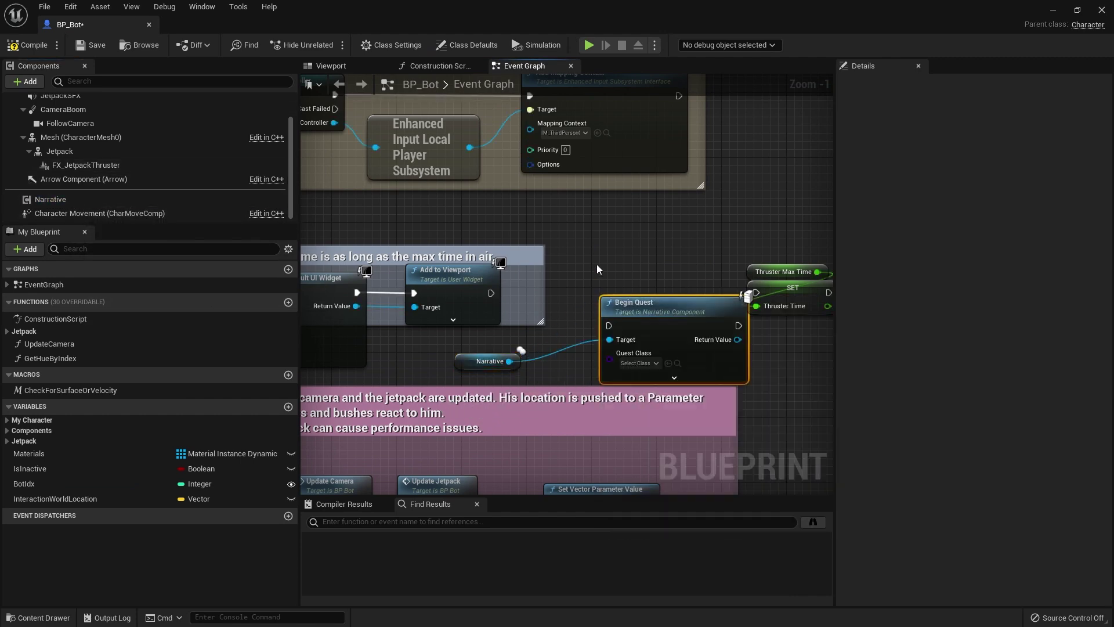
pyautogui.click(613, 330)
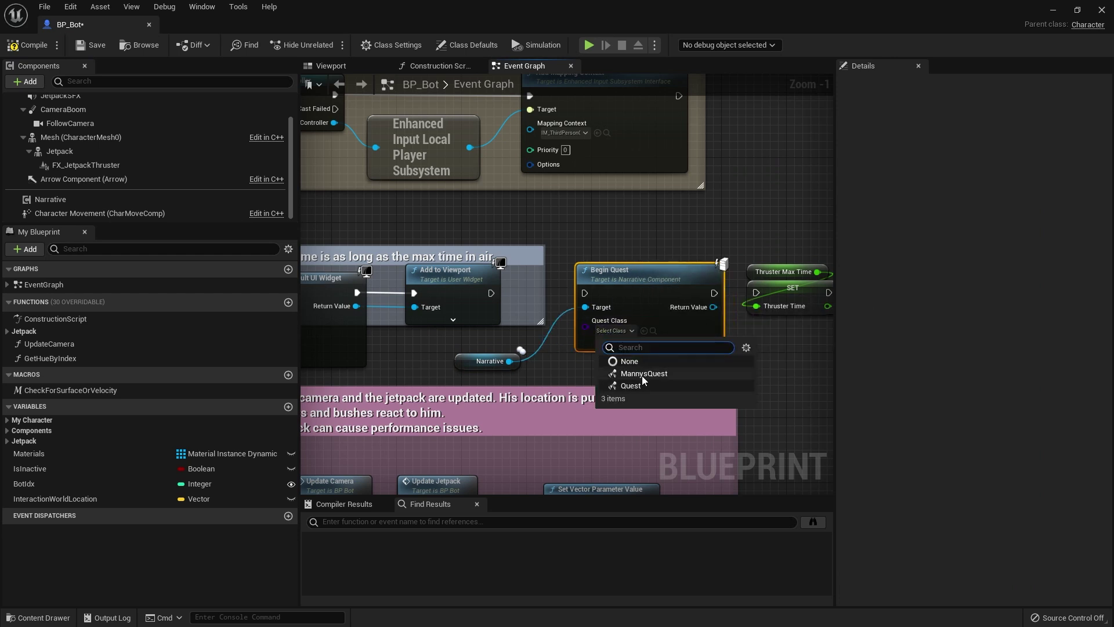
pyautogui.click(641, 374)
# - Wire Begin Quest between Add to Viewport and Set Thruster Time, save BP_Bot, and return to the level editor
pyautogui.moveTo(490, 293); pyautogui.dragTo(584, 293)
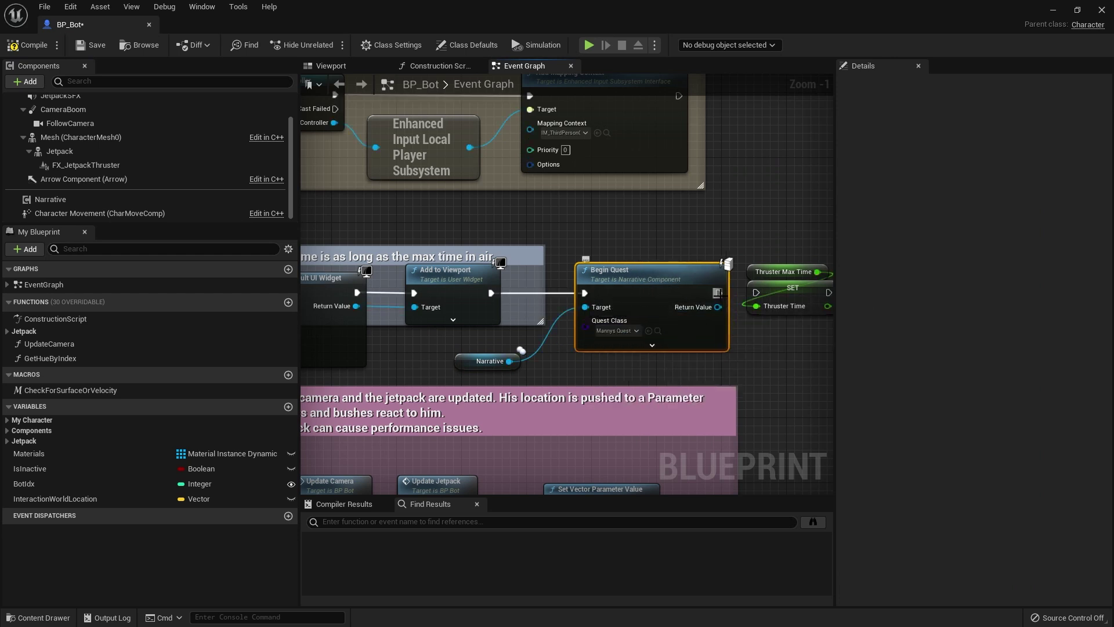
pyautogui.moveTo(718, 292); pyautogui.dragTo(756, 293)
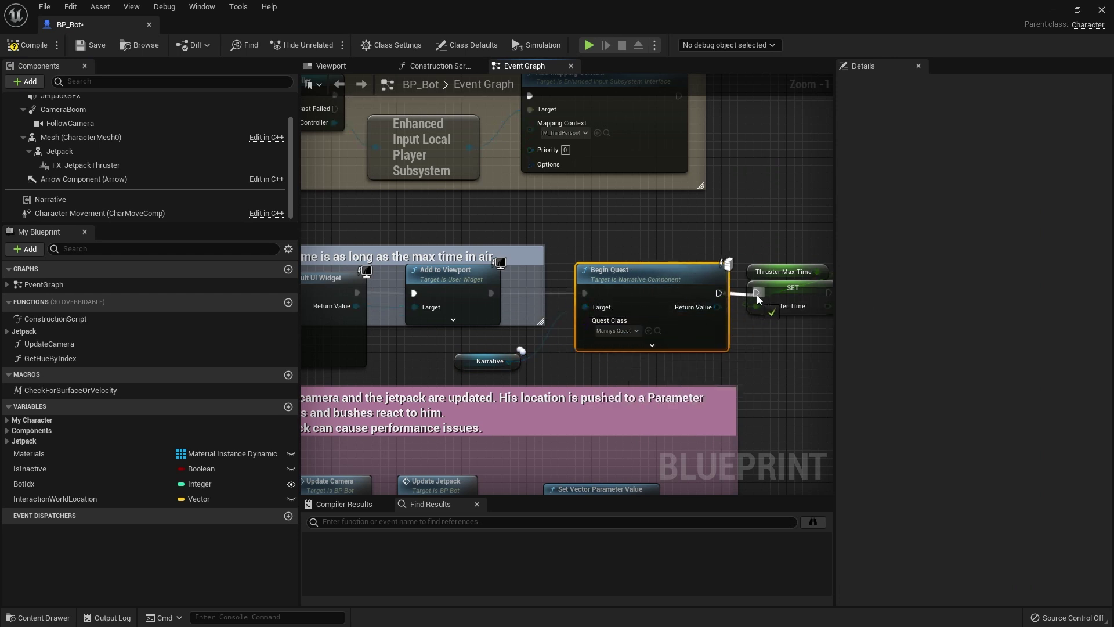
pyautogui.click(94, 46)
pyautogui.click(1051, 13)
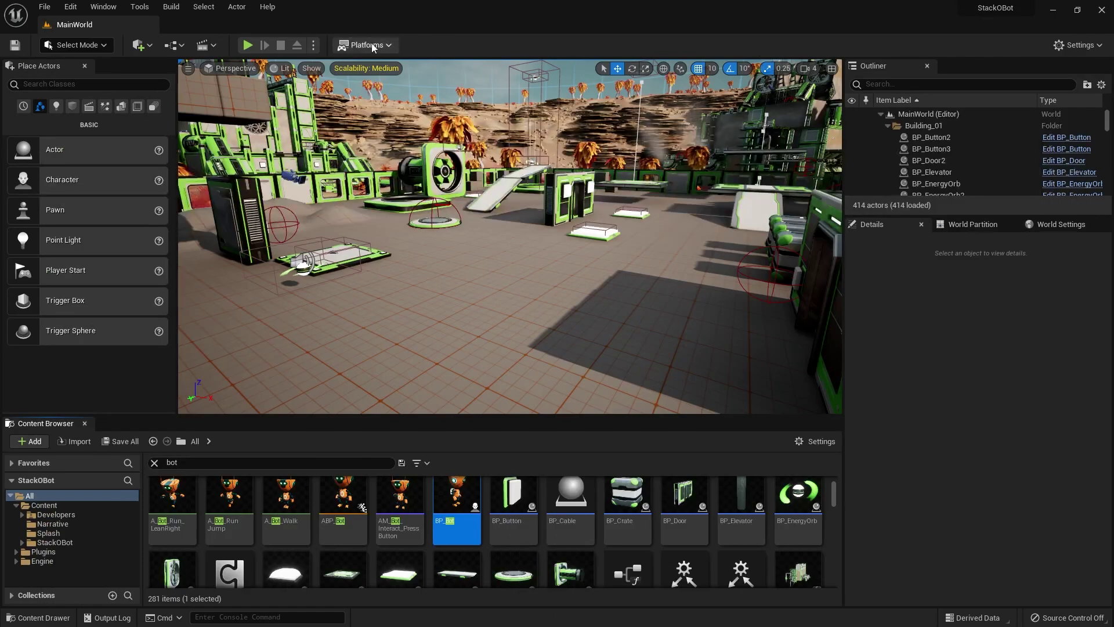
# - Play the level in a new window, walk the robot around to check the quest display, and end the preview
pyautogui.click(313, 45)
pyautogui.click(351, 101)
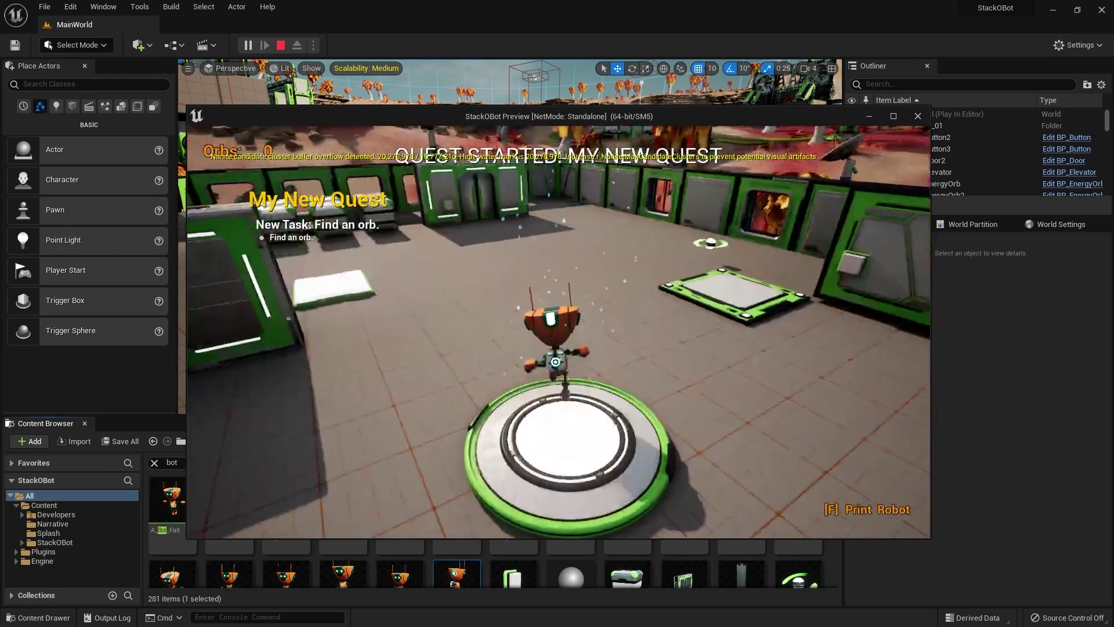
pyautogui.press('w')
pyautogui.press('a')
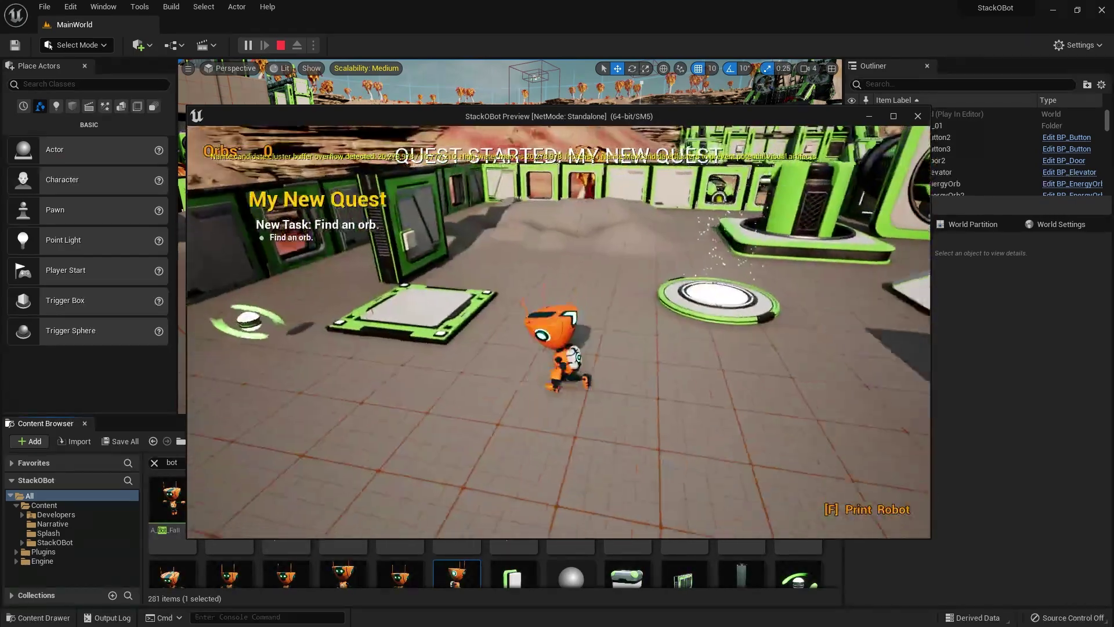
pyautogui.press('a')
pyautogui.press('w')
pyautogui.press('w')
pyautogui.press('p')
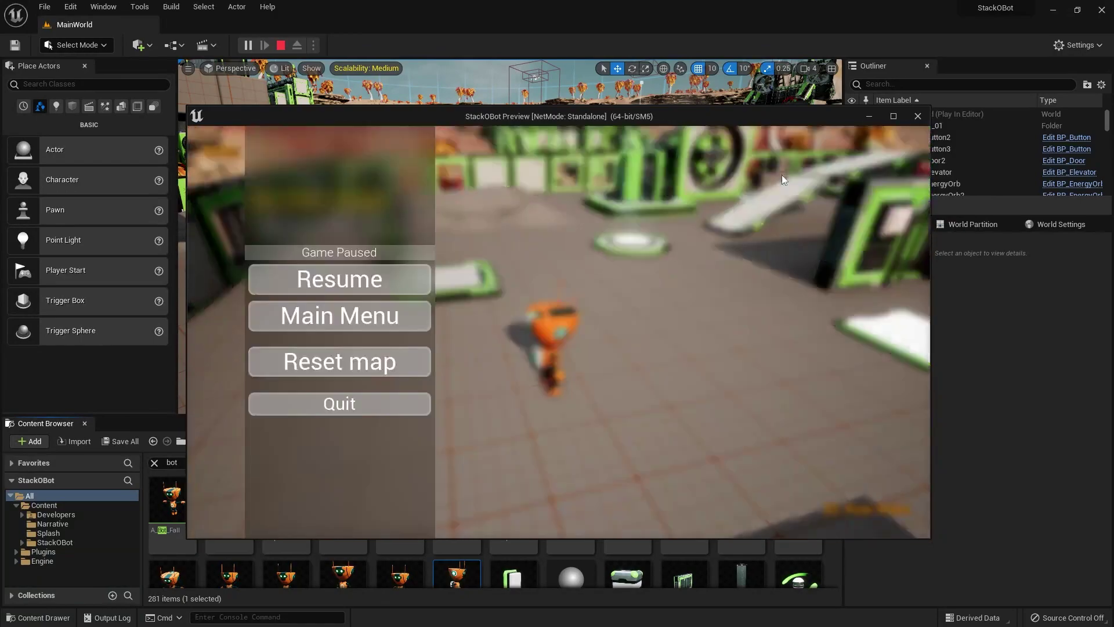
pyautogui.click(916, 116)
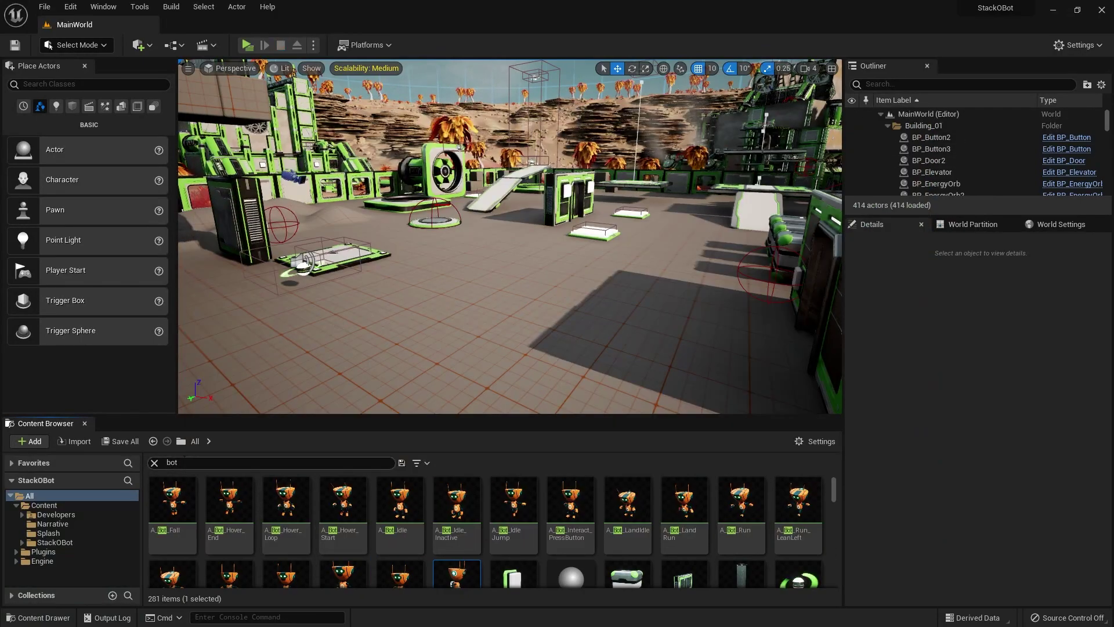
# - Open BP_EnergyOrb and add Get Narrative Component from Target, fed by the Set Player Character output
pyautogui.write('orb')
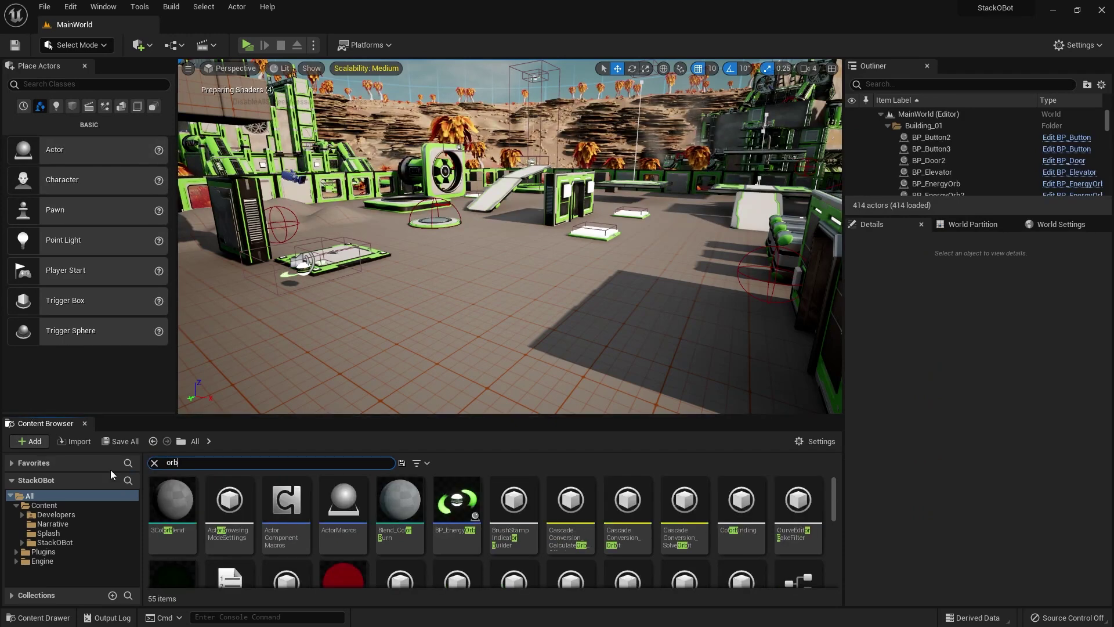
pyautogui.doubleClick(468, 539)
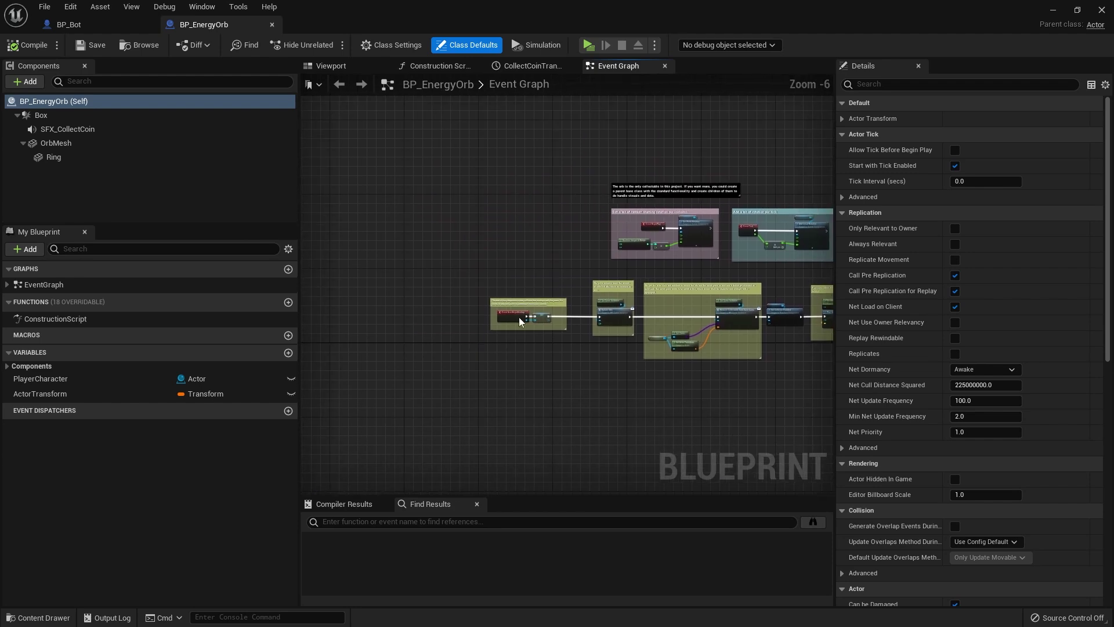
pyautogui.moveTo(495, 320); pyautogui.dragTo(524, 297, button='right')
pyautogui.moveTo(622, 239); pyautogui.dragTo(392, 243)
pyautogui.moveTo(462, 314); pyautogui.dragTo(531, 358)
pyautogui.write('get narr')
pyautogui.press('Return')
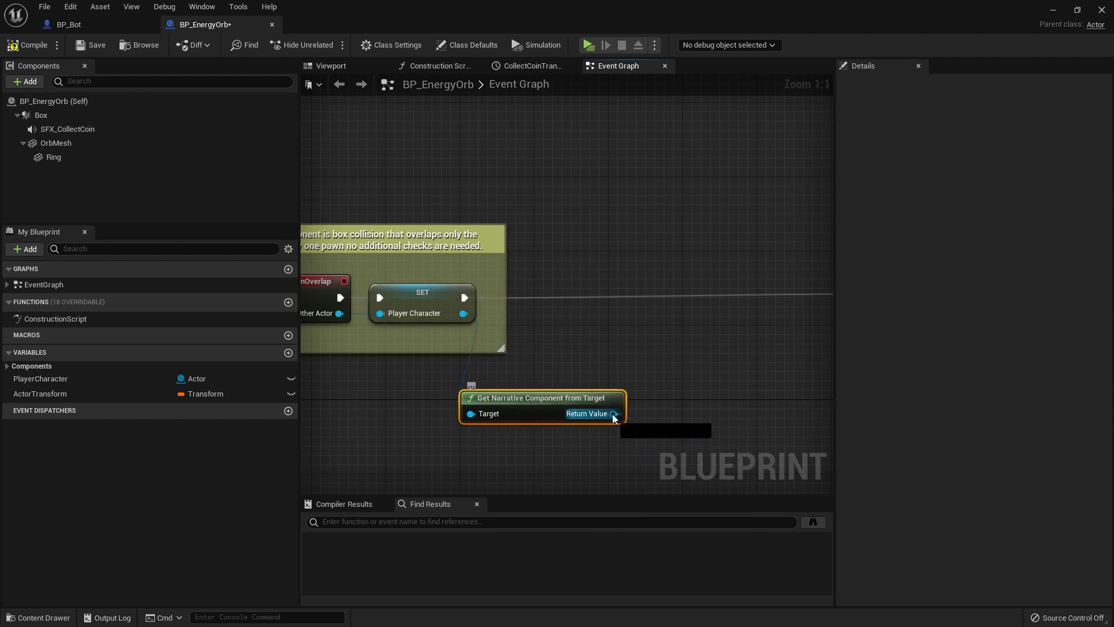
# - Add an Is Valid check on the returned Narrative component and run it after Set Player Character
pyautogui.moveTo(611, 414); pyautogui.dragTo(678, 355)
pyautogui.write('isvalid')
pyautogui.press('Return')
pyautogui.moveTo(724, 335); pyautogui.dragTo(638, 288)
pyautogui.moveTo(464, 299); pyautogui.dragTo(602, 303)
# - Add Complete Narrative Task on the Narrative component and wire it between Is Valid and Update Orbs
pyautogui.moveTo(701, 314); pyautogui.dragTo(467, 340, button='right')
pyautogui.moveTo(381, 440); pyautogui.dragTo(498, 397)
pyautogui.write('complete')
pyautogui.press('Return')
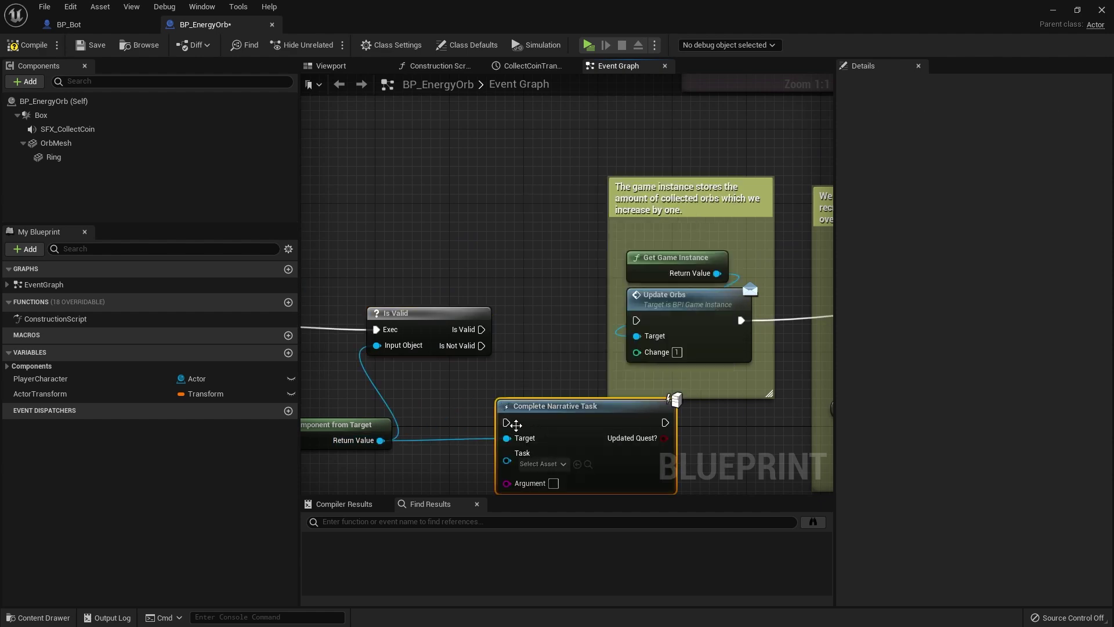
pyautogui.moveTo(481, 329); pyautogui.dragTo(506, 422)
pyautogui.moveTo(665, 422); pyautogui.dragTo(637, 320)
# - Set Complete Narrative Task to FindItem with the item name Orb, and compile BP_EnergyOrb
pyautogui.moveTo(549, 468); pyautogui.dragTo(561, 365, button='right')
pyautogui.click(560, 366)
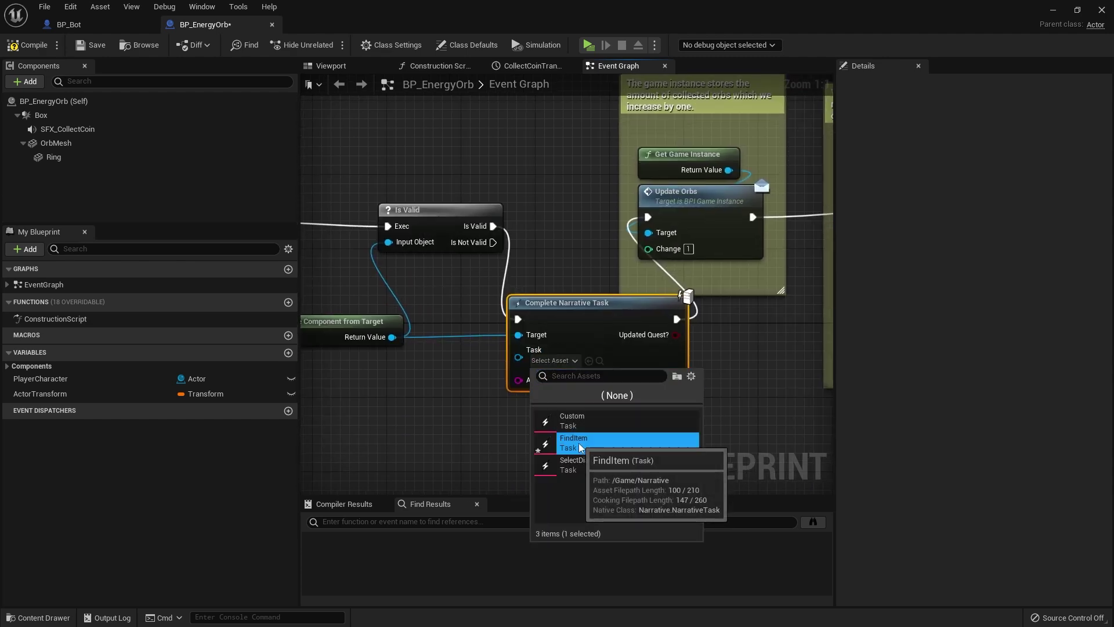
pyautogui.click(574, 439)
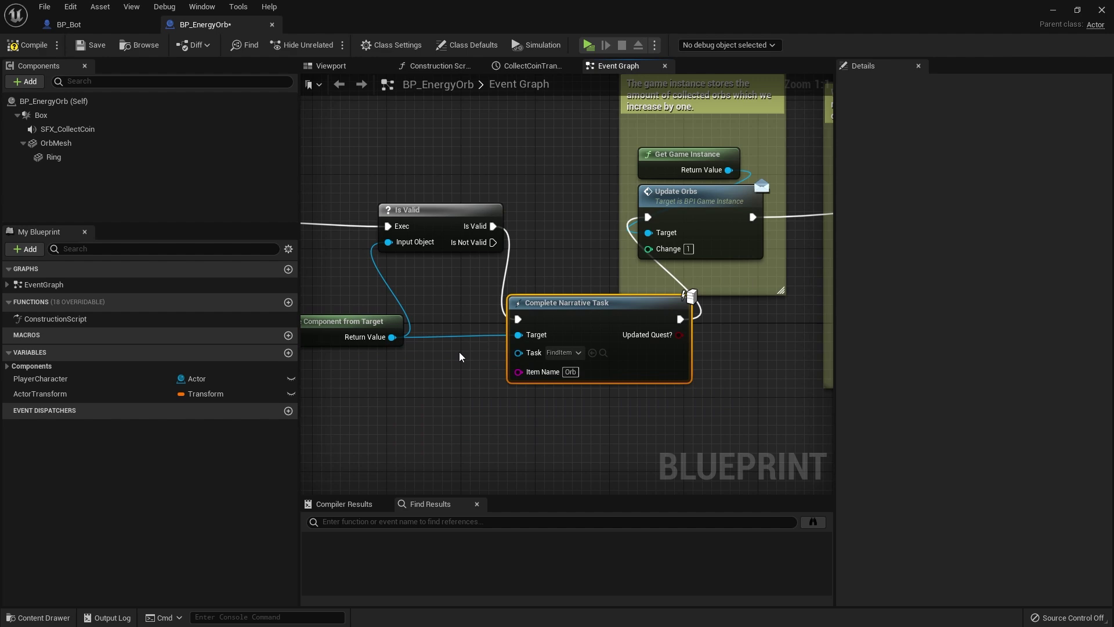
pyautogui.click(26, 49)
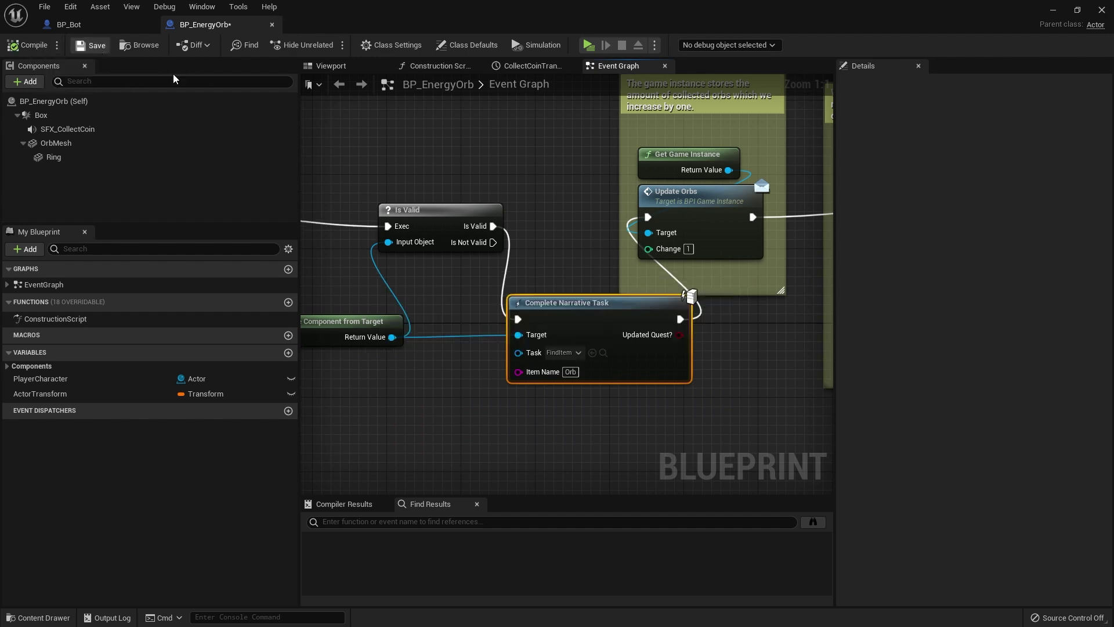
# - Promote the Item Name input to a variable, place its node below the component getter, and compile and save BP_EnergyOrb
pyautogui.rightClick(517, 374)
pyautogui.click(551, 393)
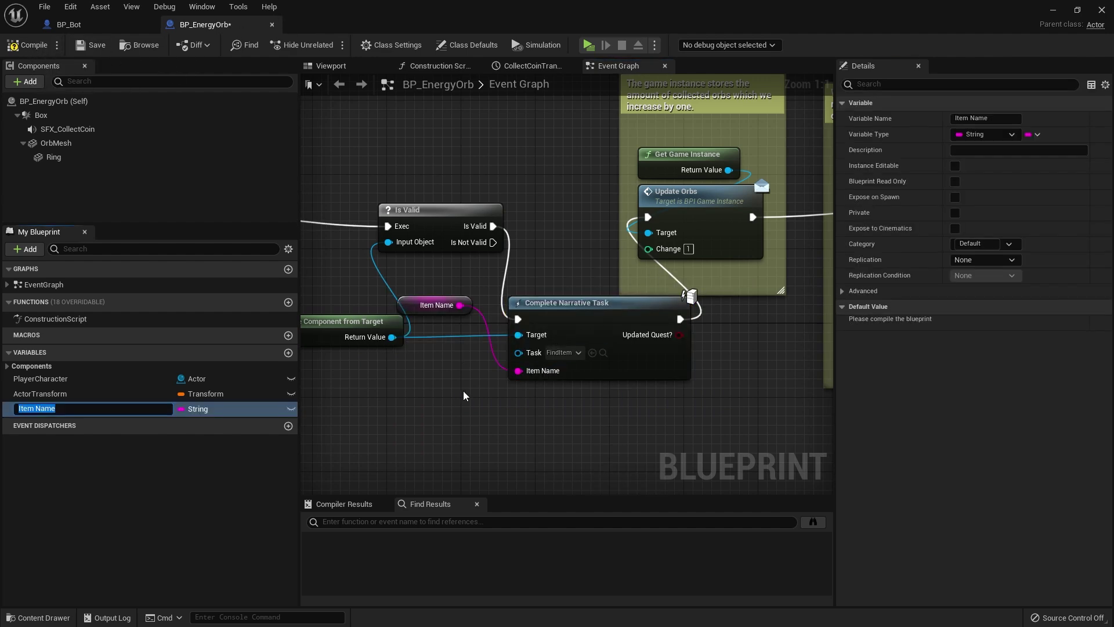
pyautogui.moveTo(428, 309); pyautogui.dragTo(442, 384)
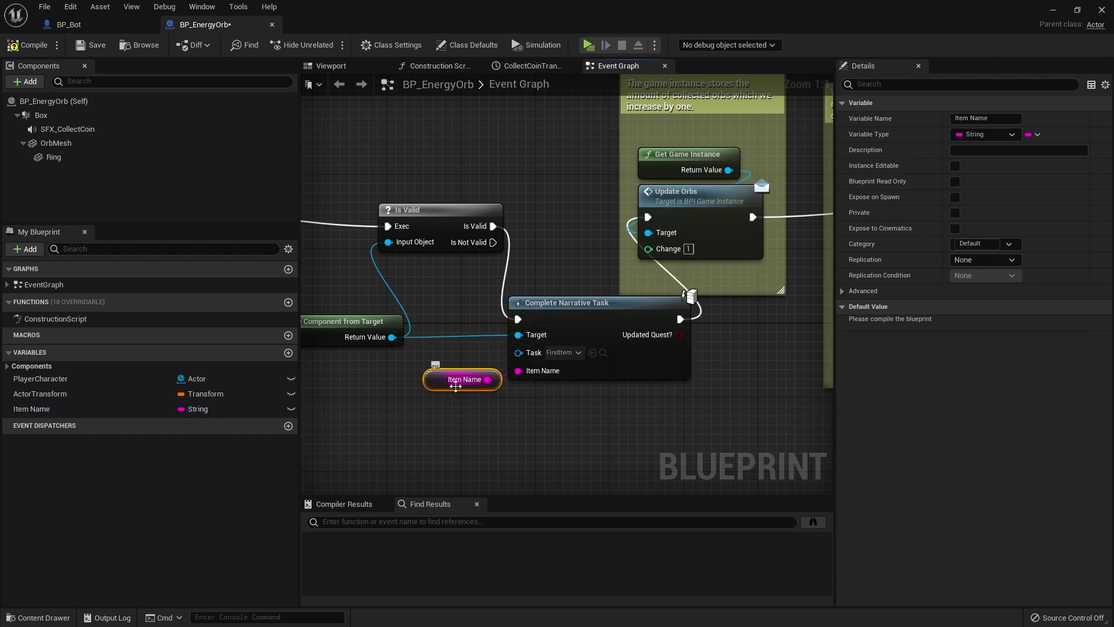
pyautogui.click(26, 45)
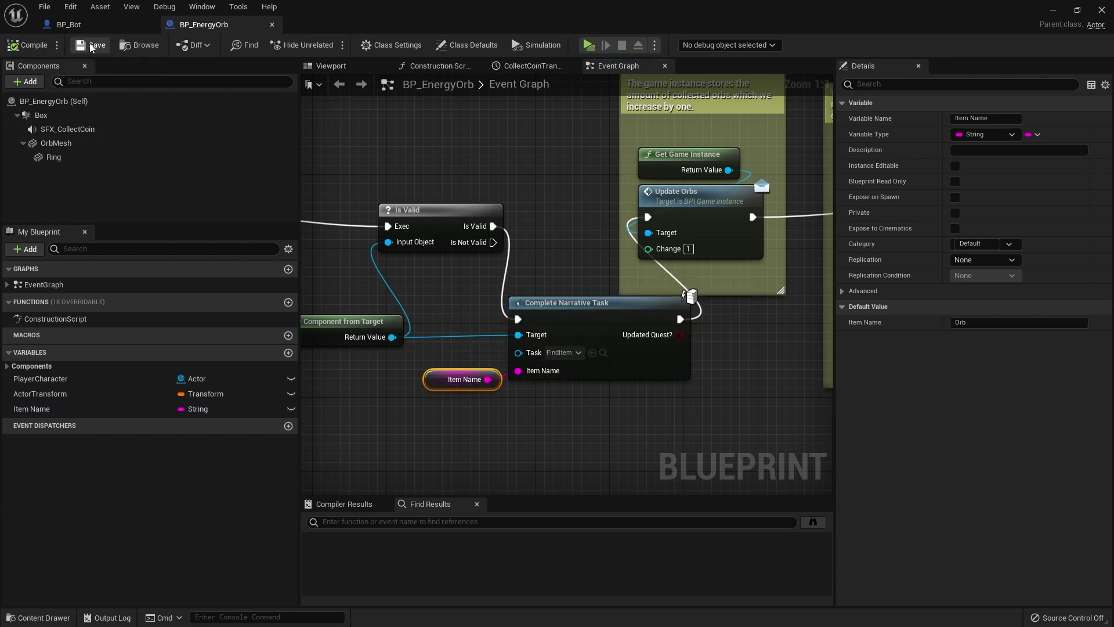
# - Play-test the level and walk the robot into an orb to check that MannysQuest completes
pyautogui.moveTo(975, 324); pyautogui.dragTo(813, 323)
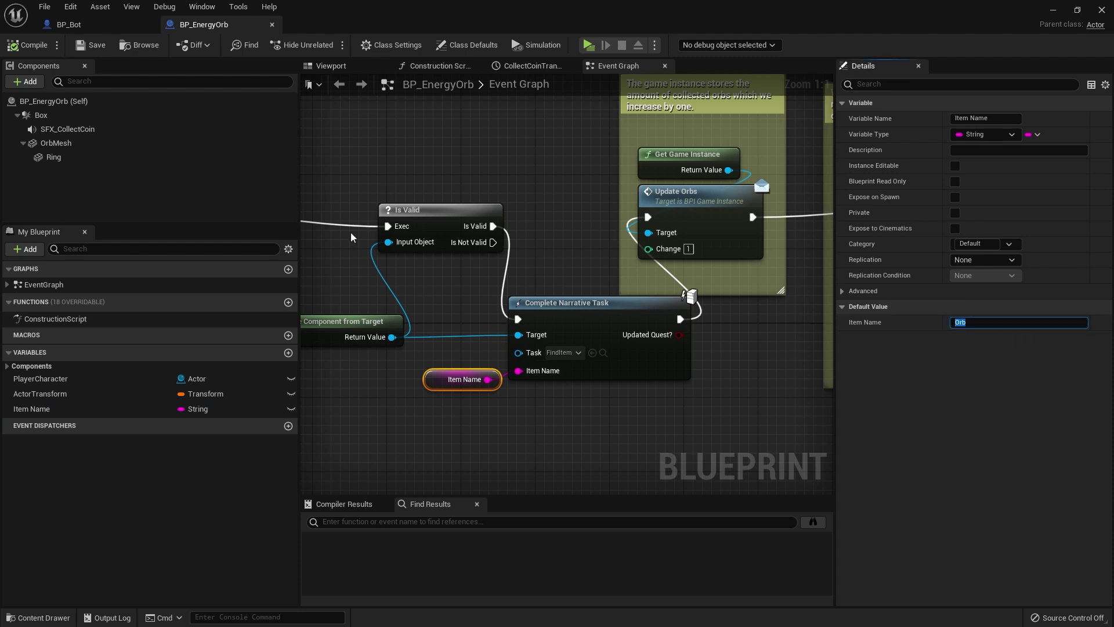
pyautogui.click(335, 193)
pyautogui.click(1099, 8)
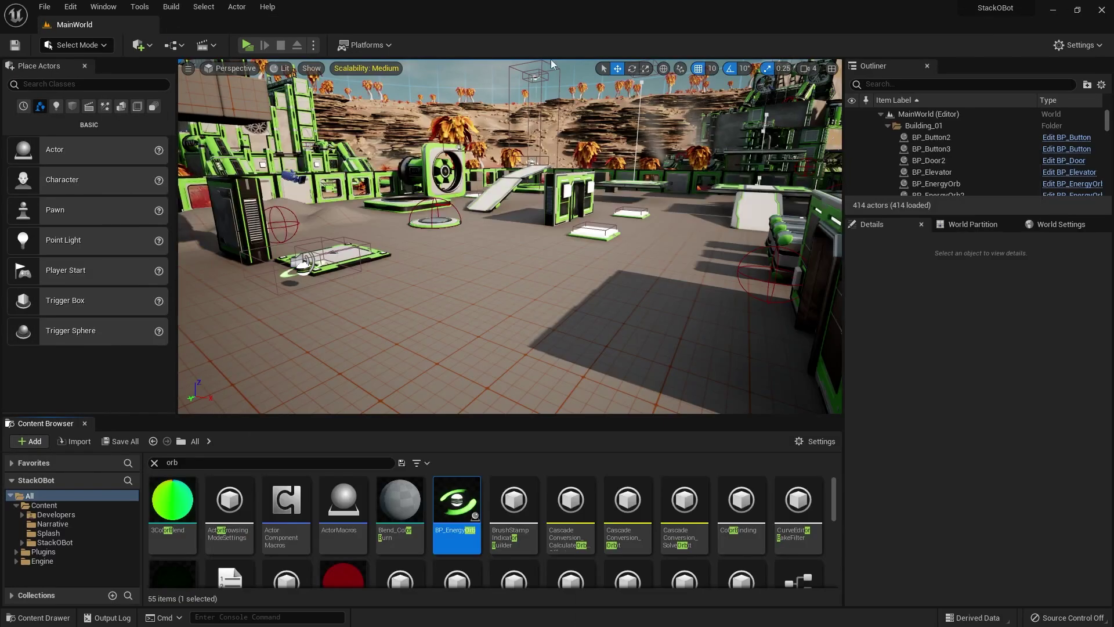
pyautogui.click(254, 45)
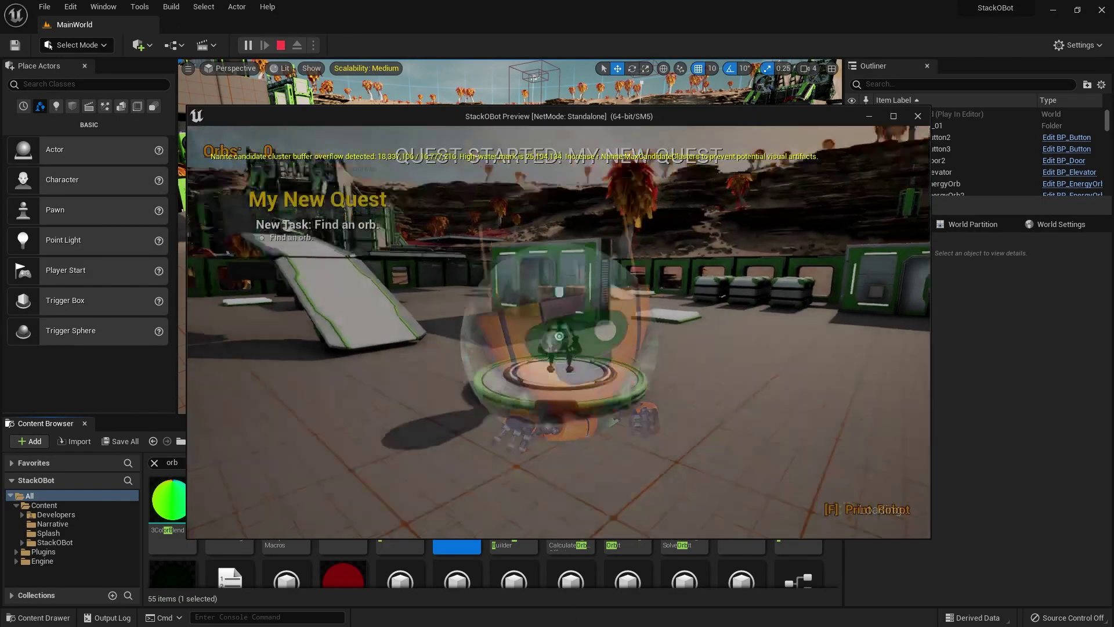
pyautogui.press('w')
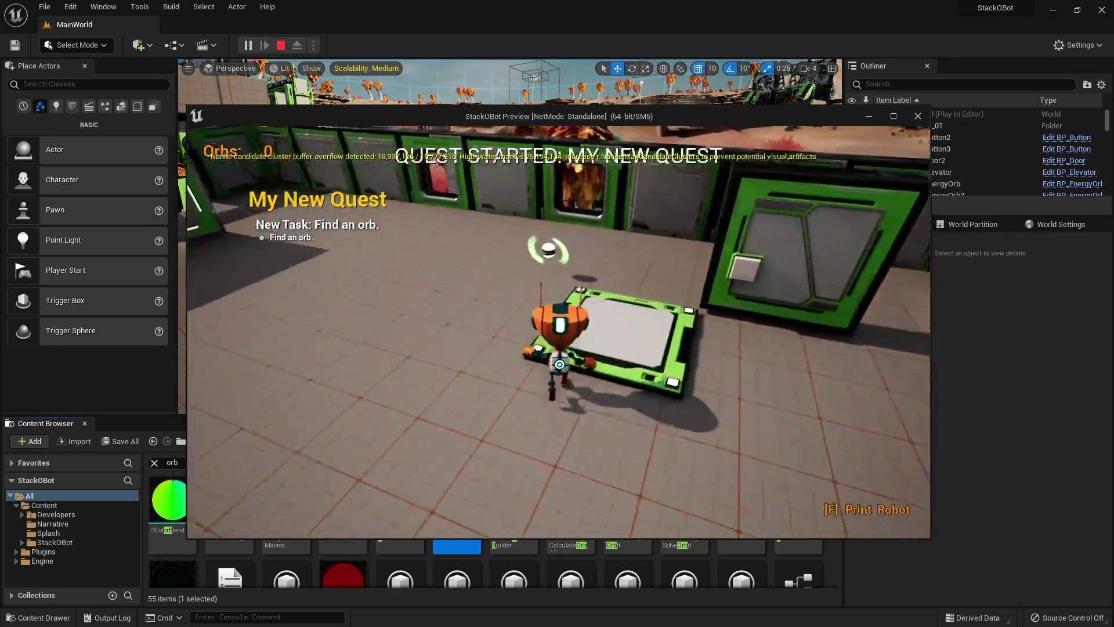
pyautogui.press('w')
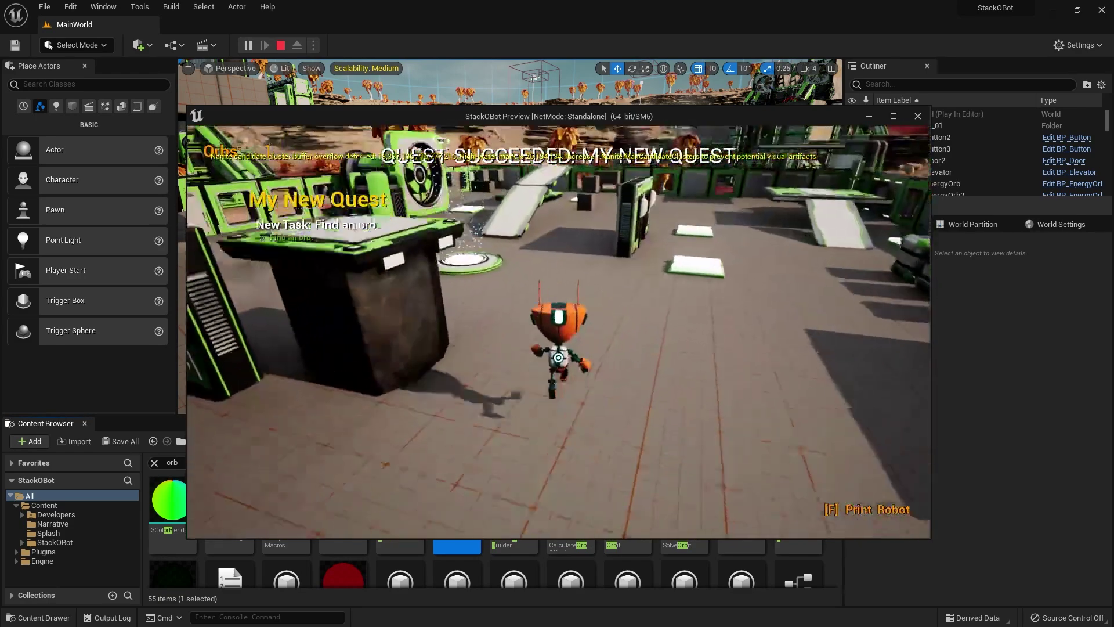
pyautogui.press('space')
pyautogui.press('d')
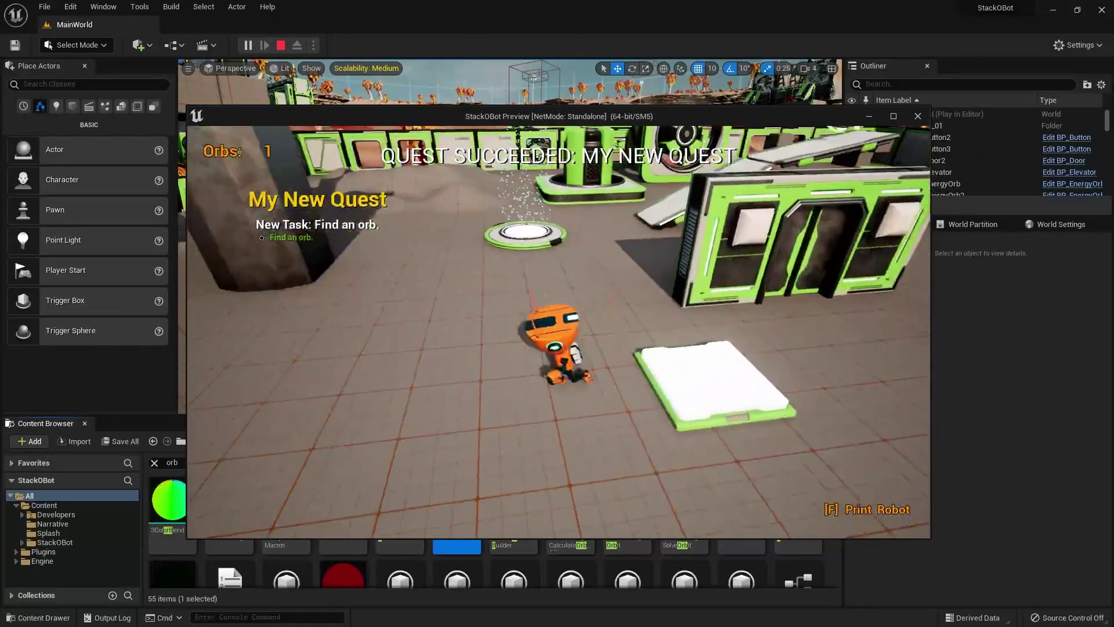
pyautogui.press('a')
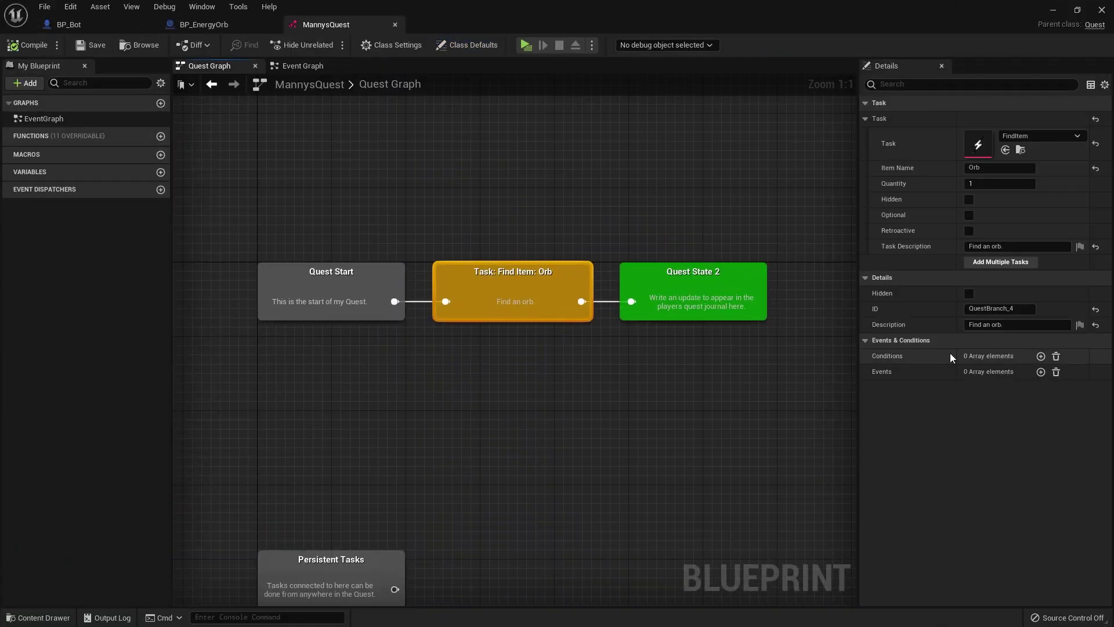
# - In MannysQuest, set the Find Item task's quantity to 3 and its branch description to "Find 3 orbs.", then compile and save
pyautogui.moveTo(986, 325); pyautogui.dragTo(1003, 324)
pyautogui.write('3 orb')
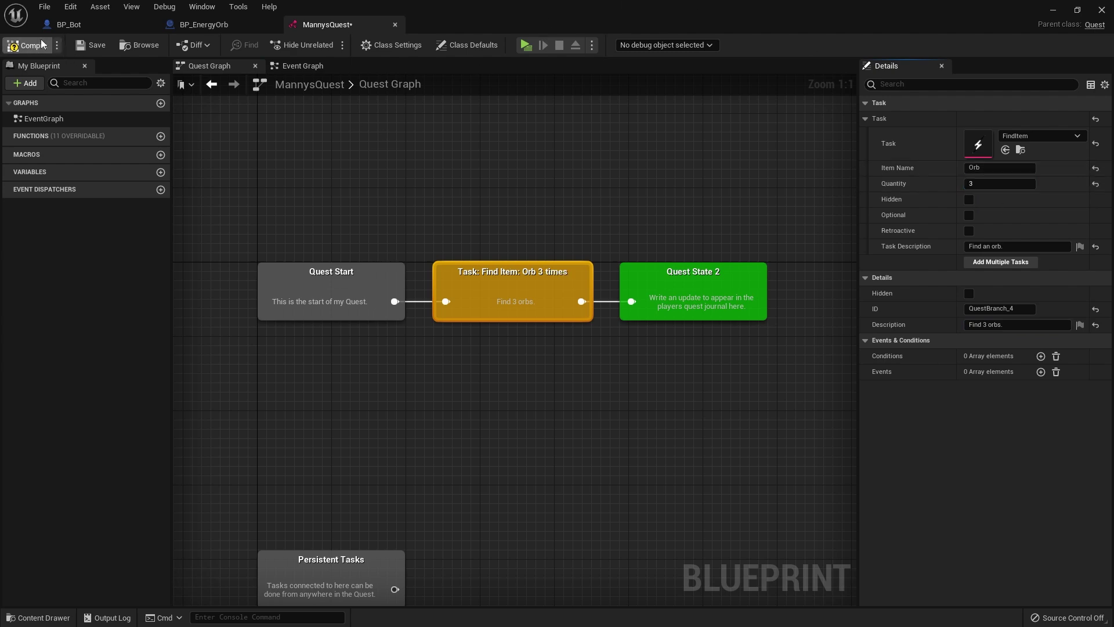
pyautogui.click(92, 49)
# - Play-test the level again, collecting three orbs to check the quest's progress and completion, and end the session
pyautogui.click(1052, 10)
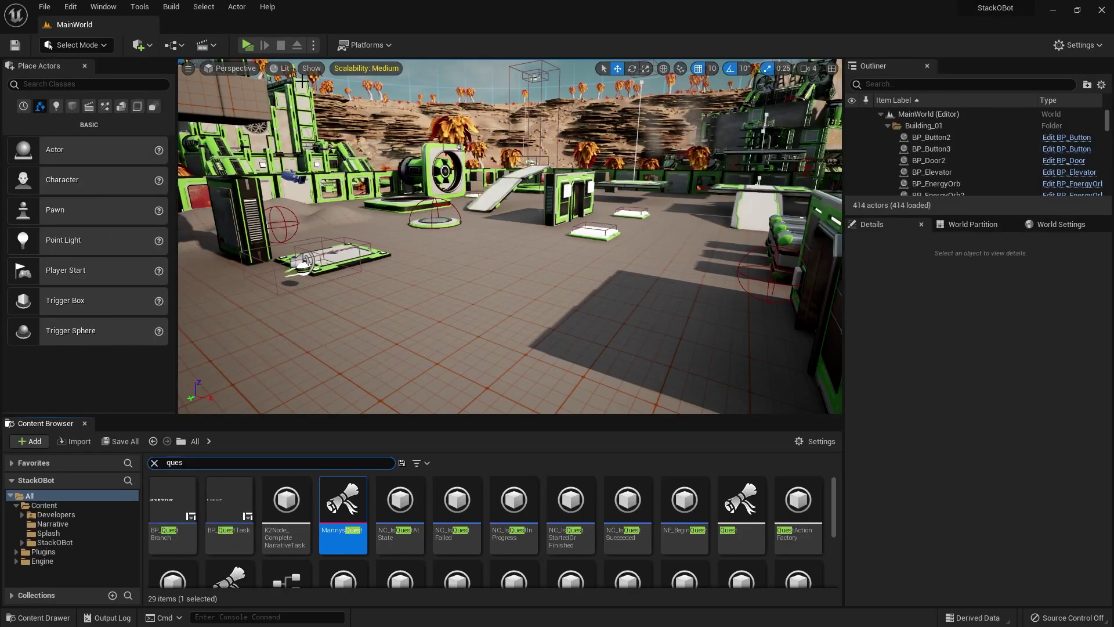
pyautogui.click(248, 45)
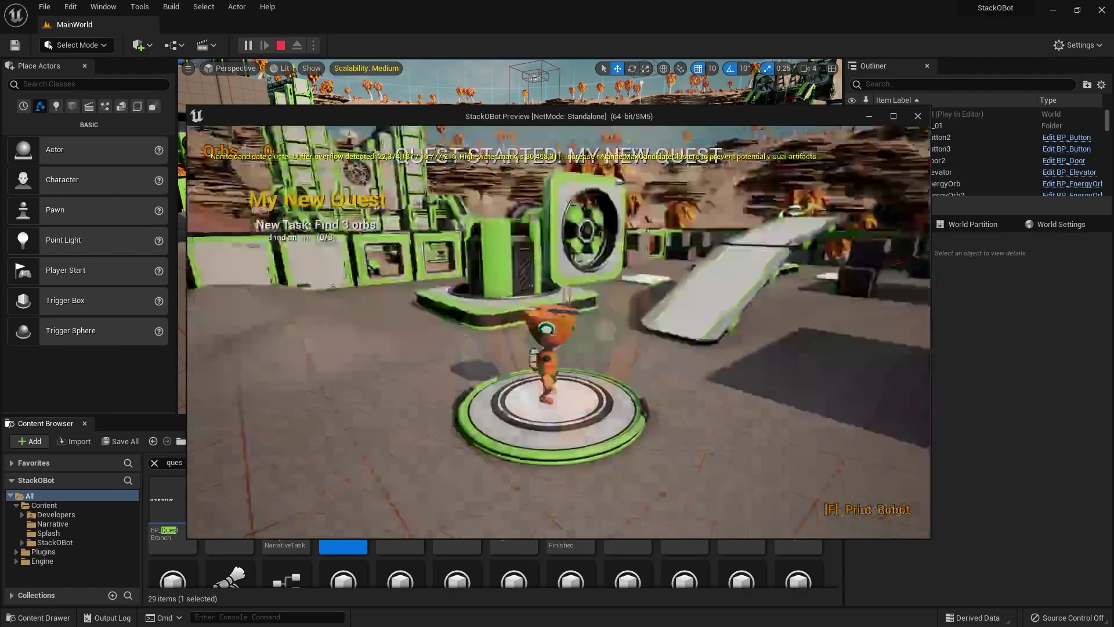
pyautogui.press('w')
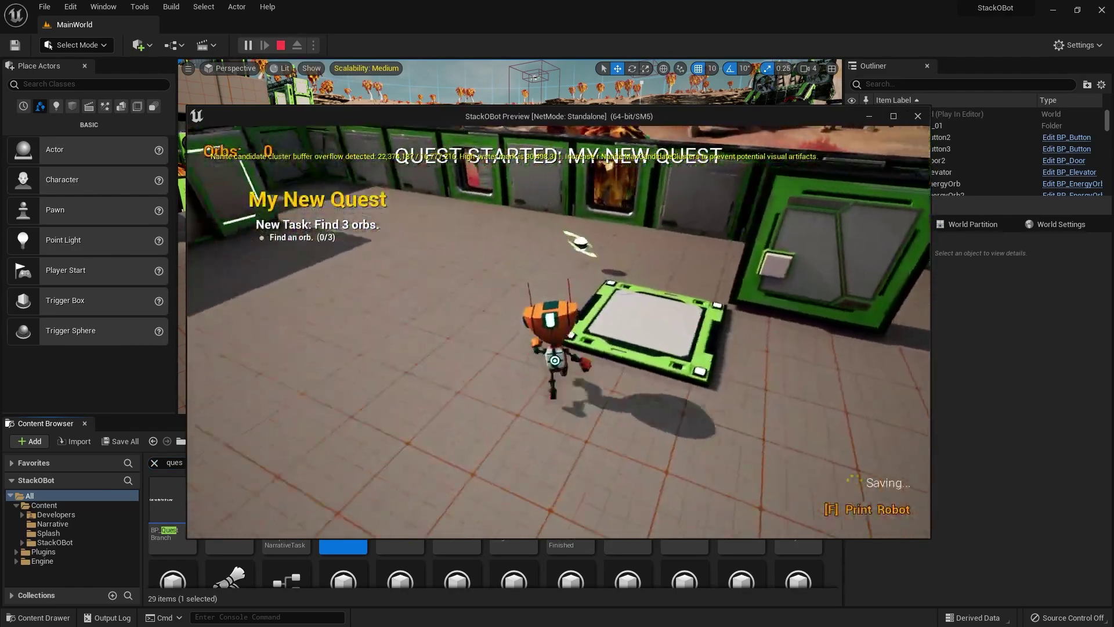
pyautogui.press('w')
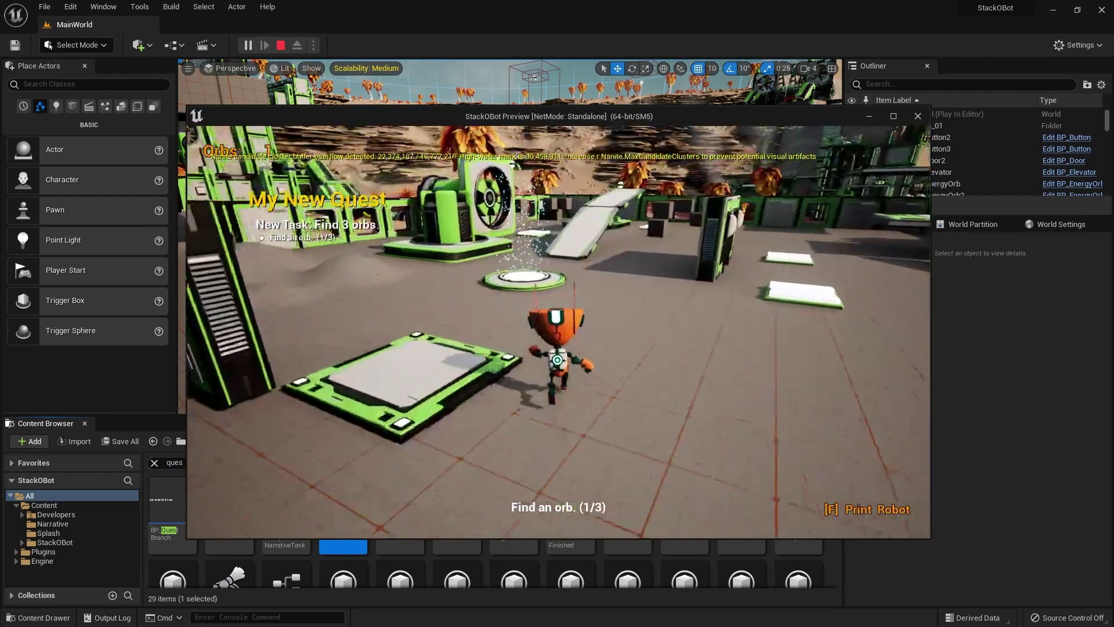
pyautogui.press('w')
pyautogui.press('w')
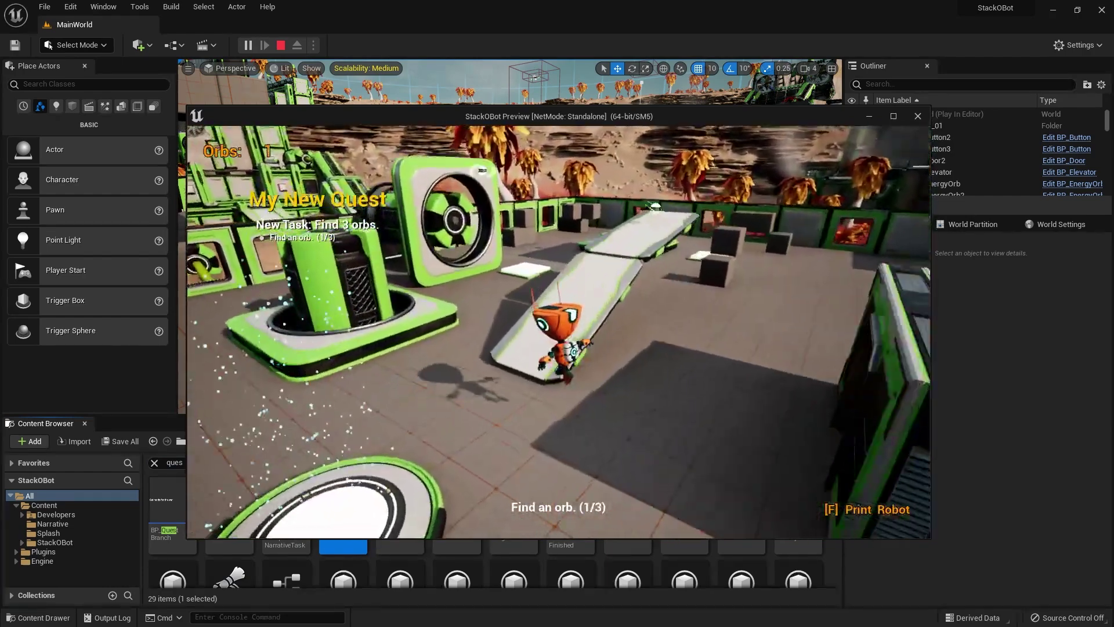
pyautogui.press('w')
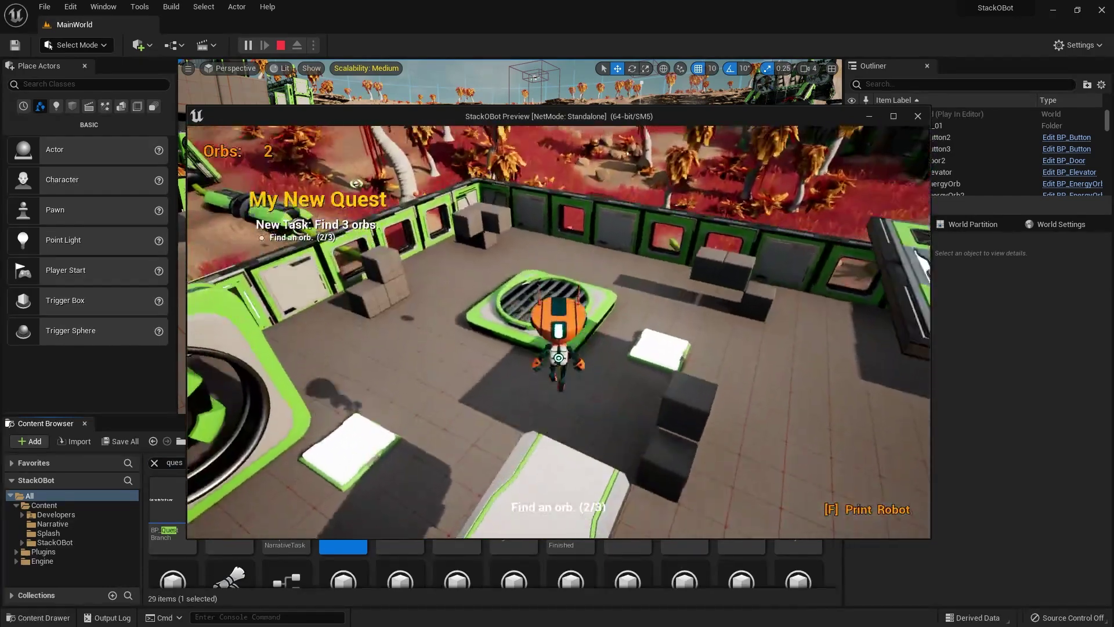
pyautogui.press('w')
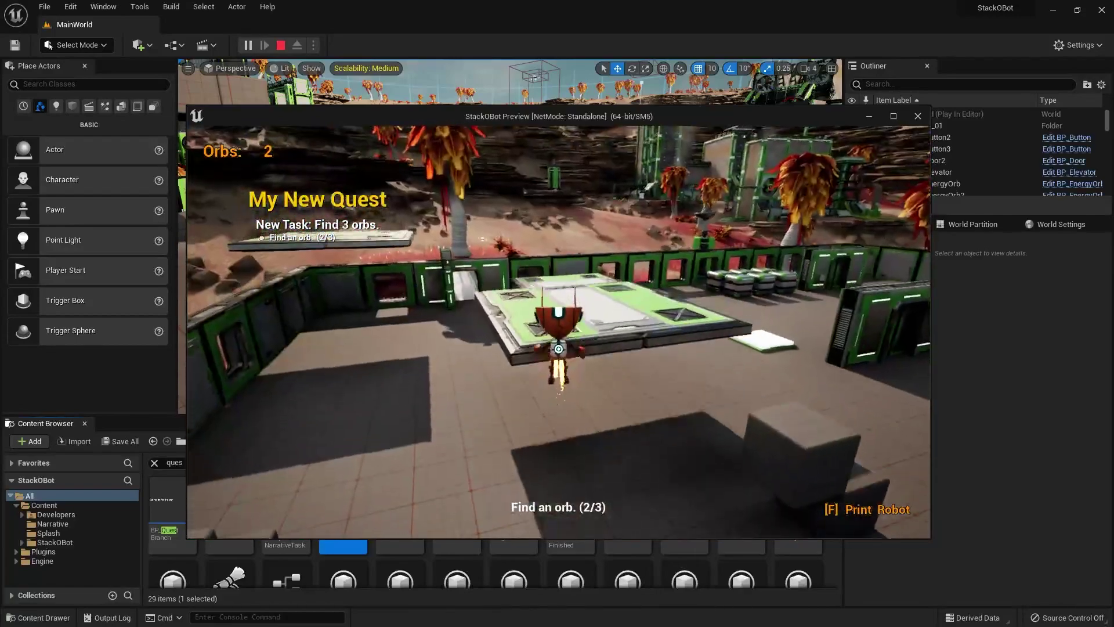
pyautogui.press('w')
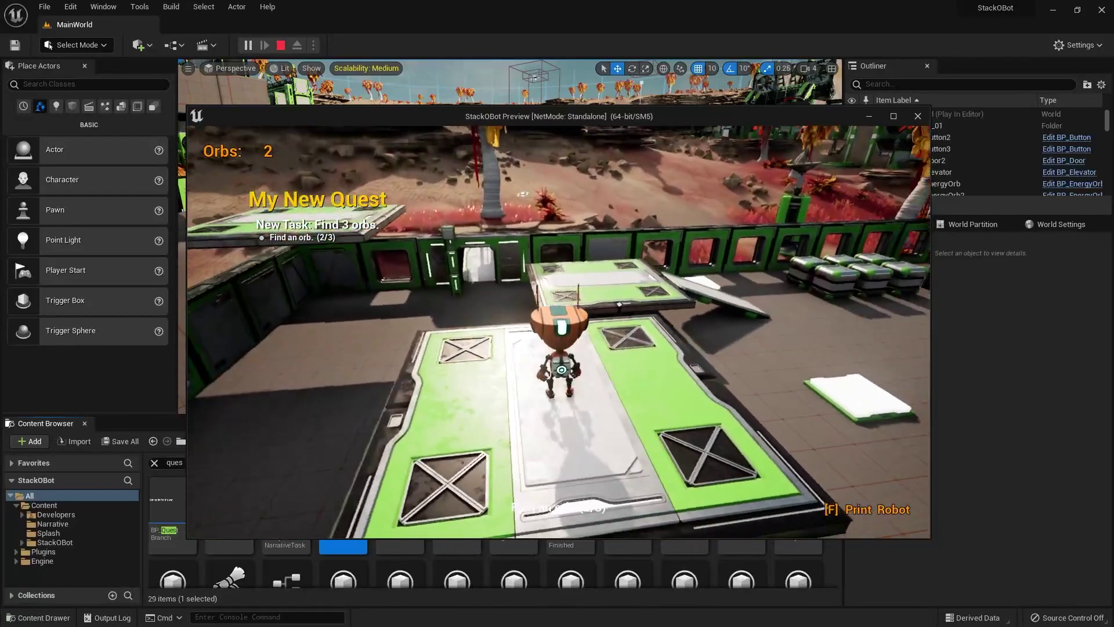
pyautogui.press('w')
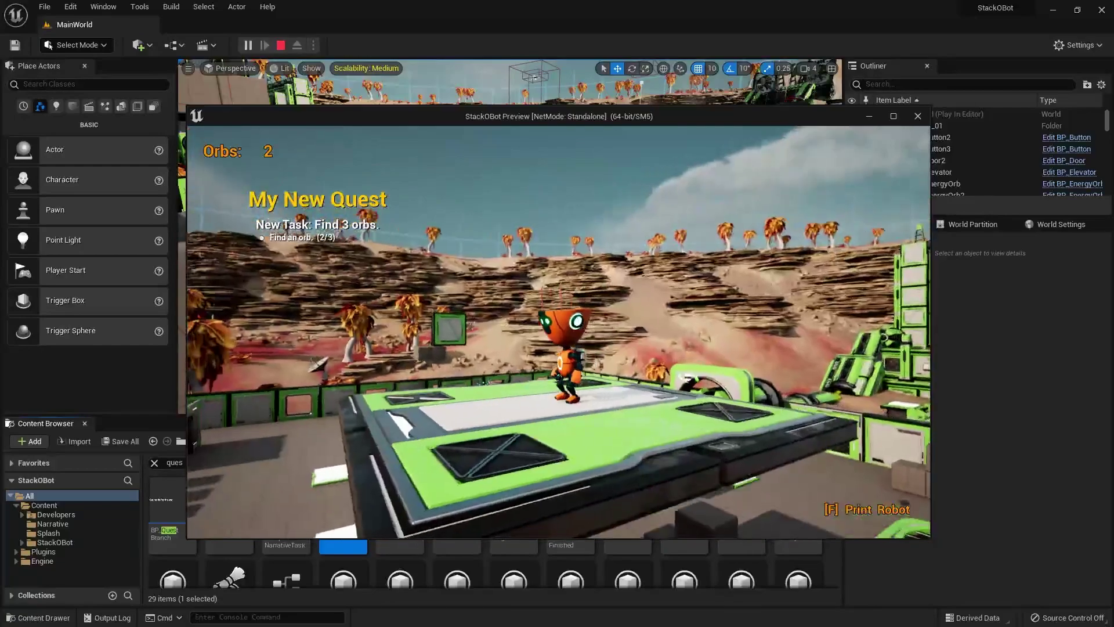
pyautogui.press('space')
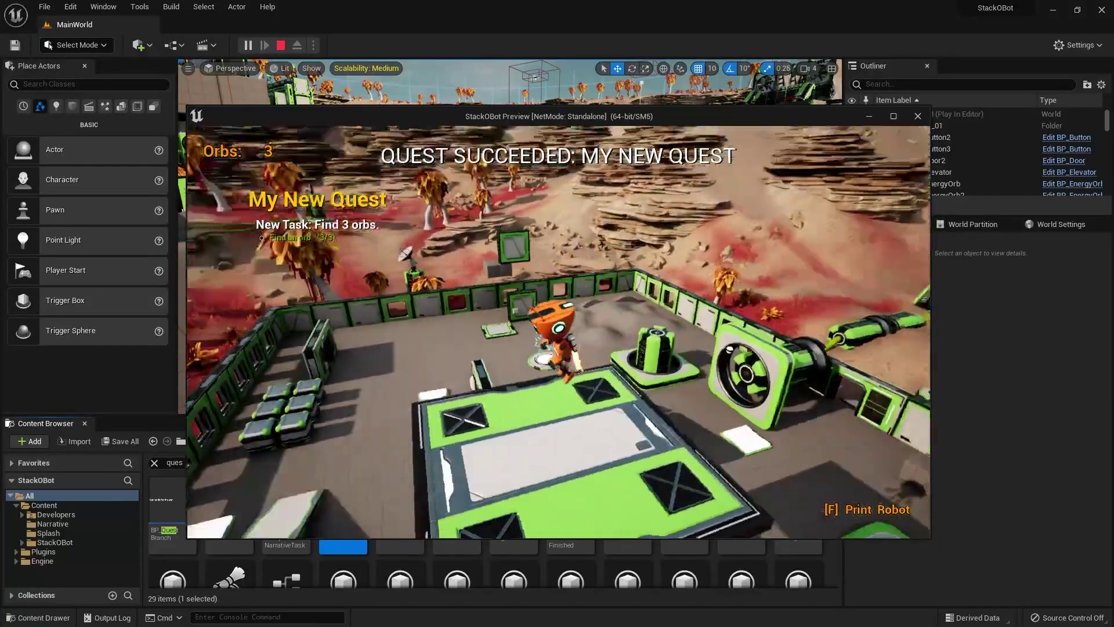
pyautogui.press('w')
pyautogui.press('w')
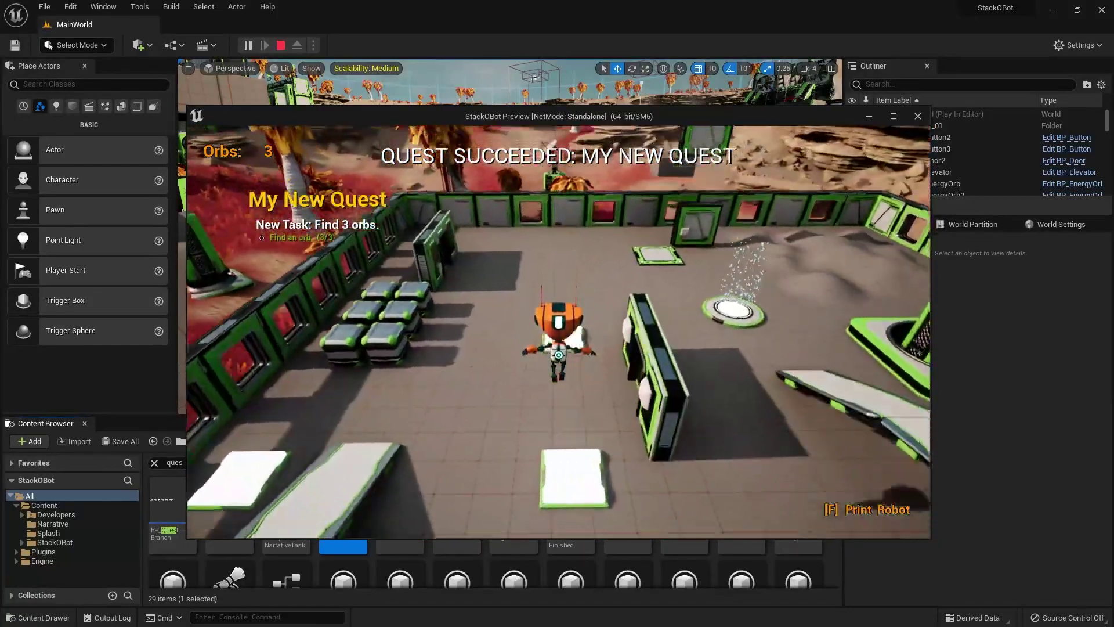
pyautogui.press('w')
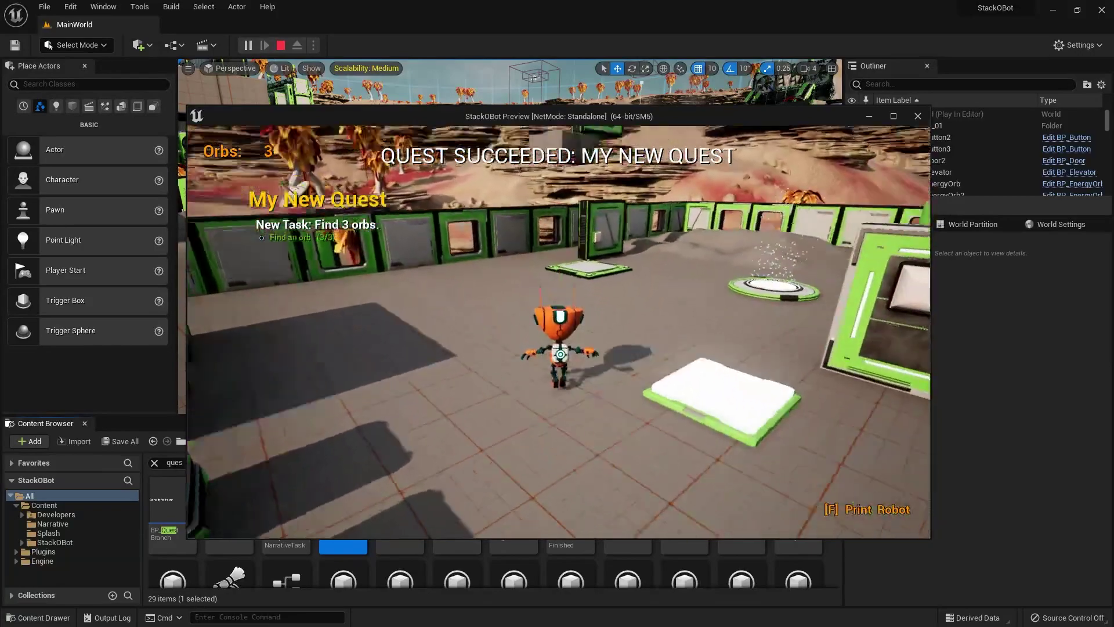
pyautogui.hotkey('shift', 'F1')
pyautogui.press('Escape')
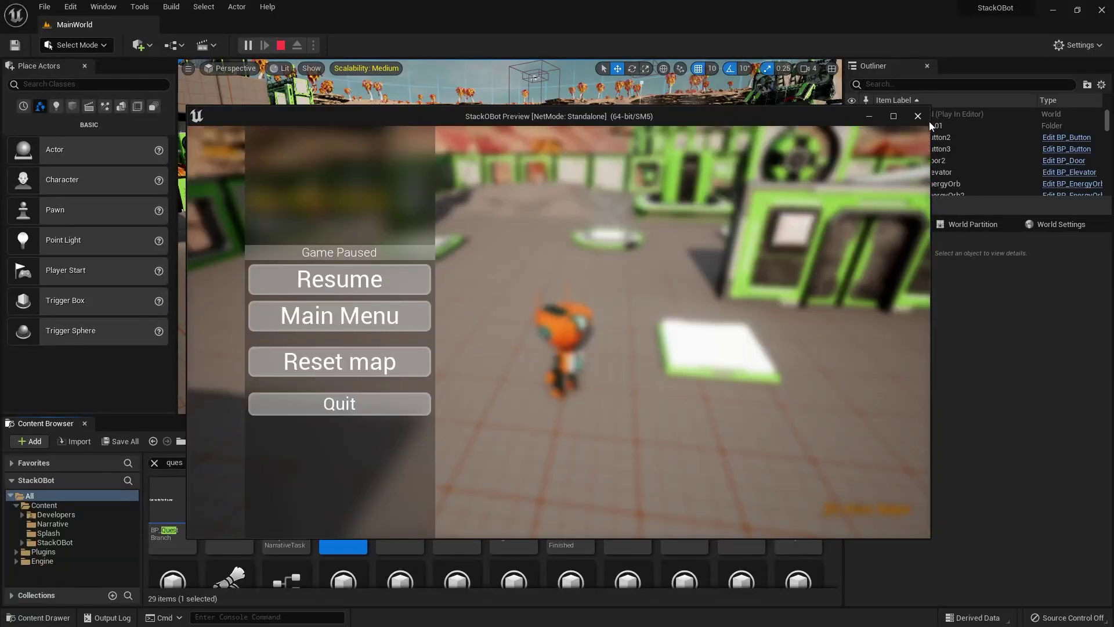
pyautogui.click(918, 118)
# - Create an Actor Blueprint named BP_NPC in the Narrative folder and open it for editing
pyautogui.click(52, 523)
pyautogui.rightClick(289, 521)
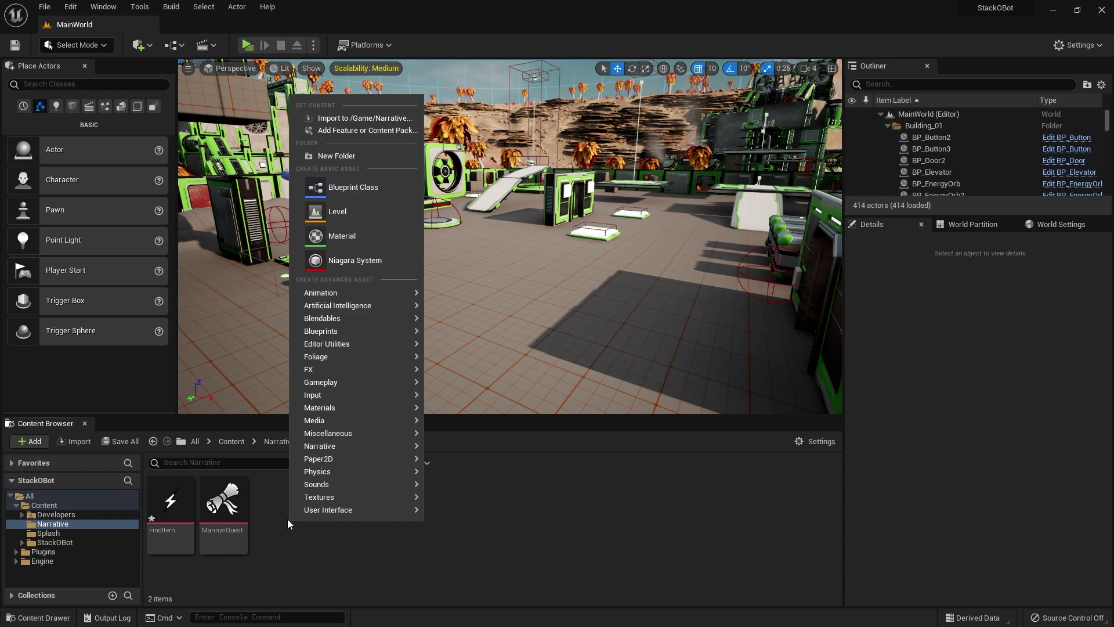
pyautogui.click(353, 187)
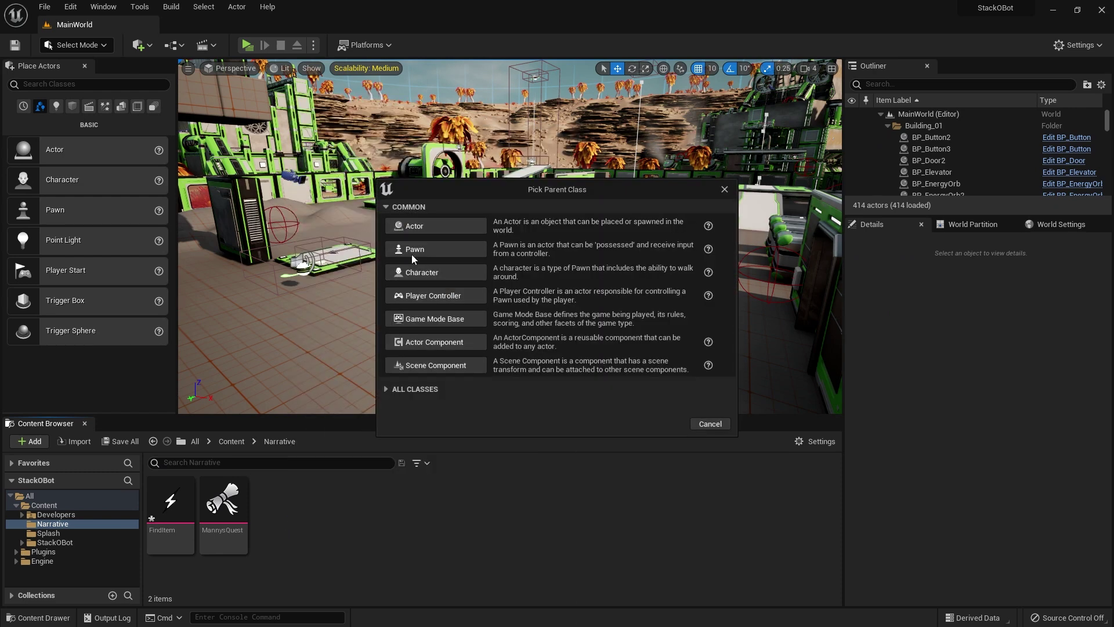
pyautogui.click(417, 245)
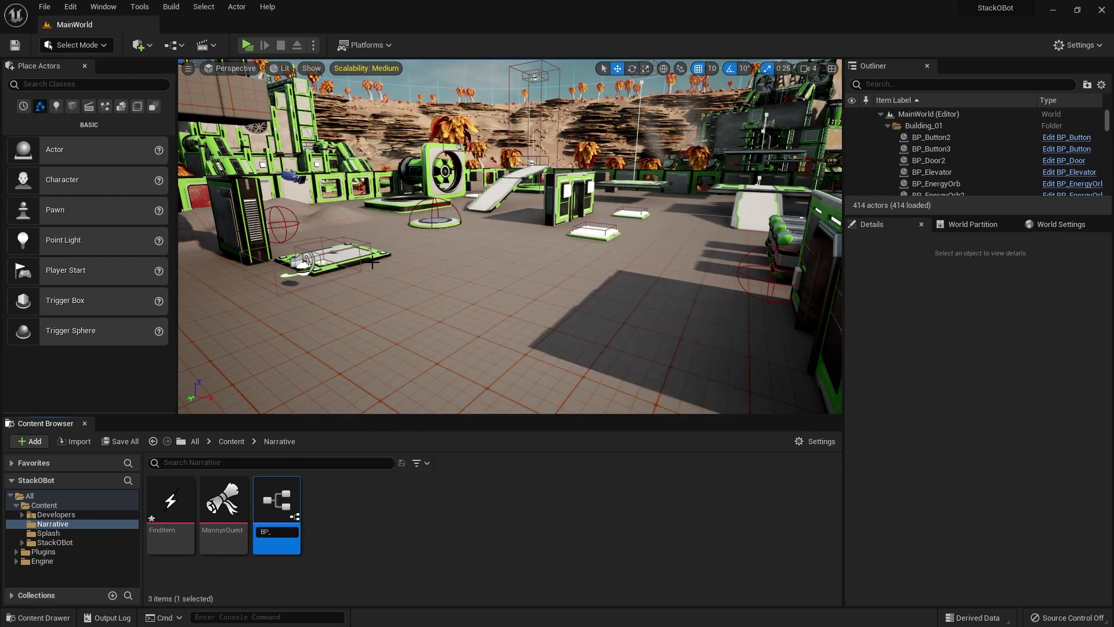
pyautogui.write('BP_NPC')
pyautogui.press('Return')
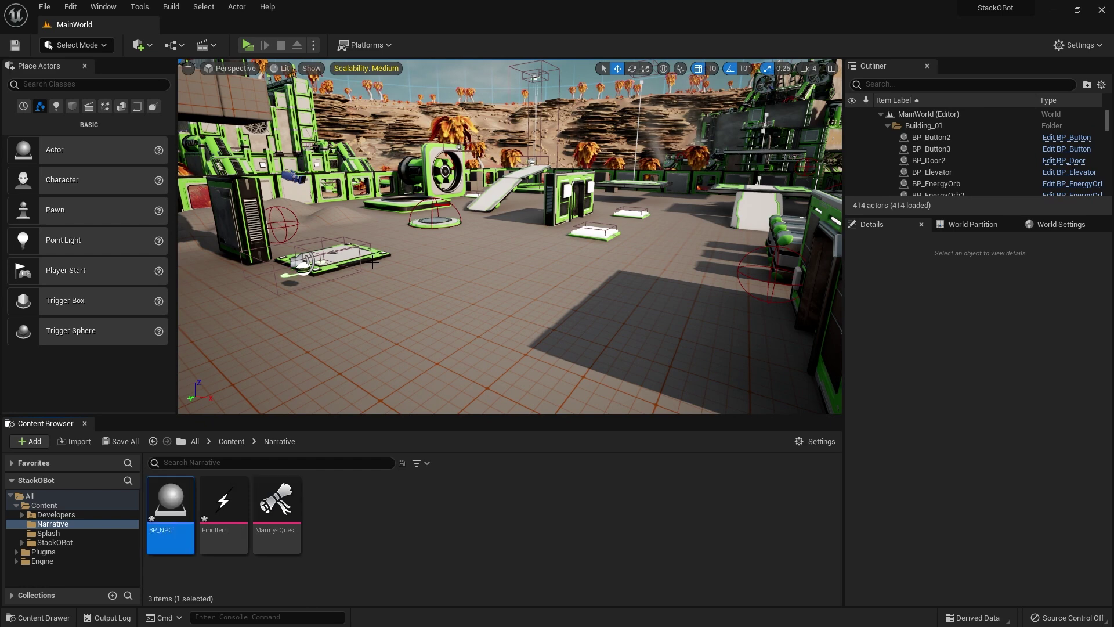
pyautogui.doubleClick(170, 505)
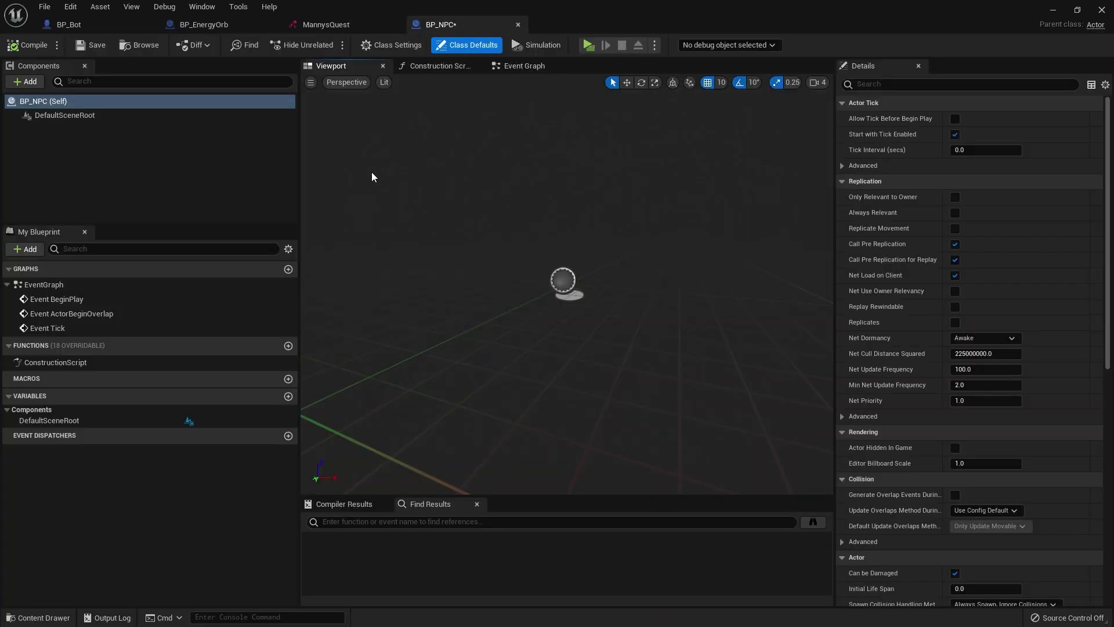
# - Add a Skeletal Mesh component to BP_NPC
pyautogui.click(25, 82)
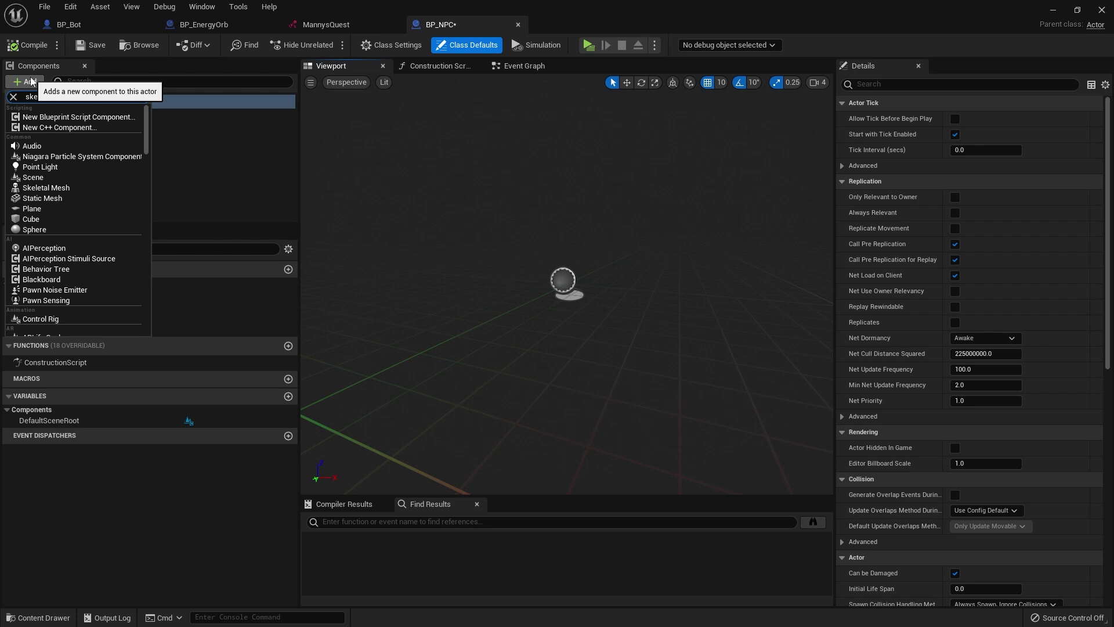
pyautogui.write('ske')
pyautogui.click(65, 120)
pyautogui.click(65, 123)
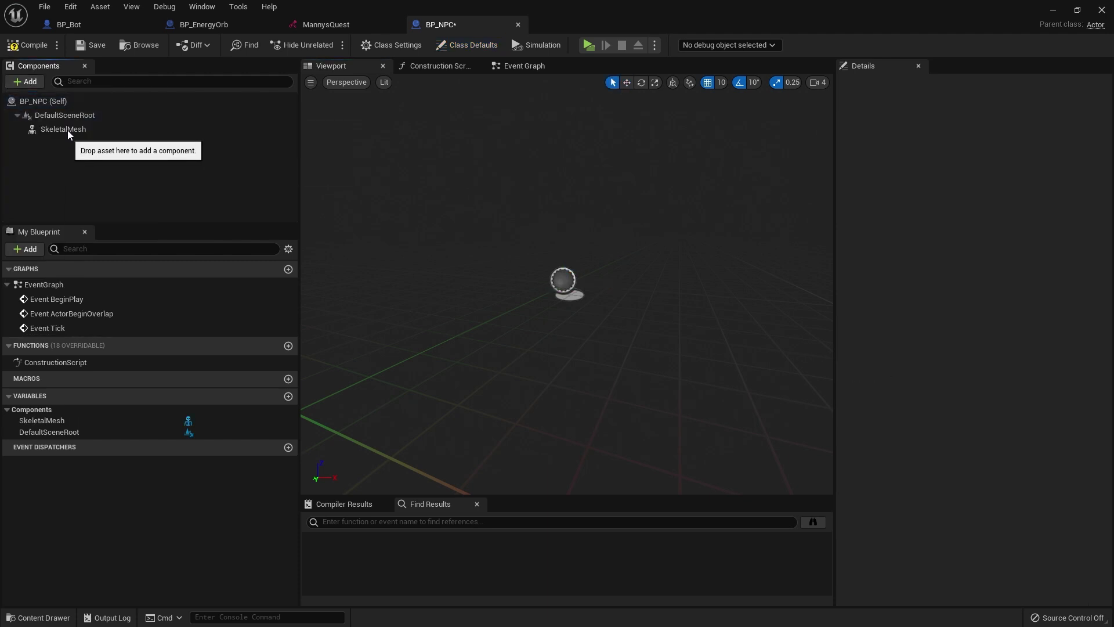
pyautogui.click(62, 130)
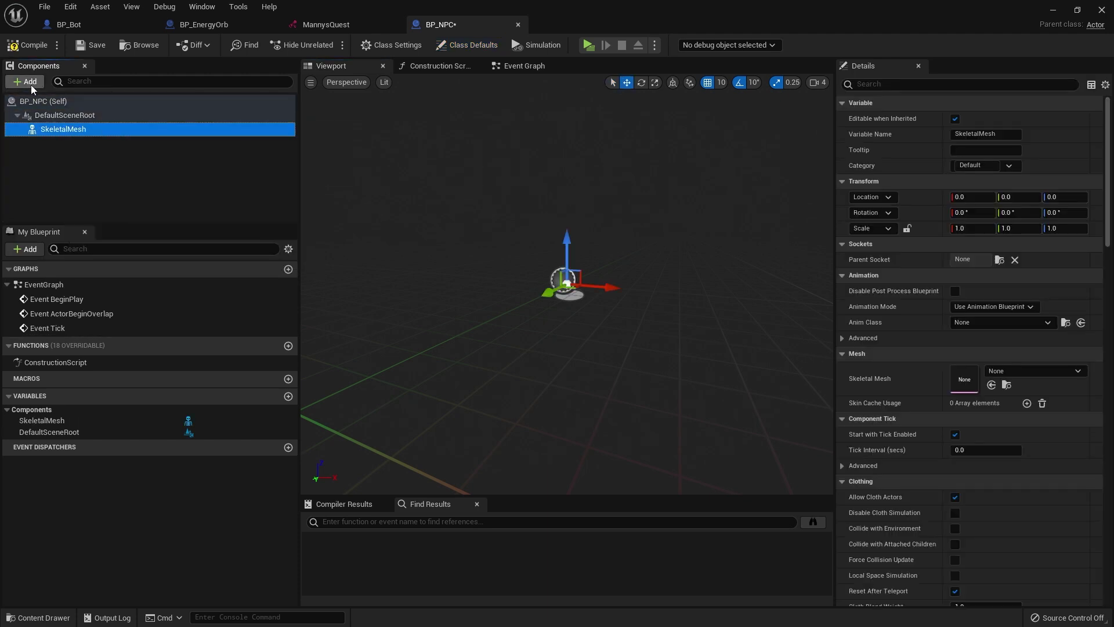
# - Add a Sphere Collision component to BP_NPC and make it the new root in place of the default scene root
pyautogui.click(27, 81)
pyautogui.write('sphere')
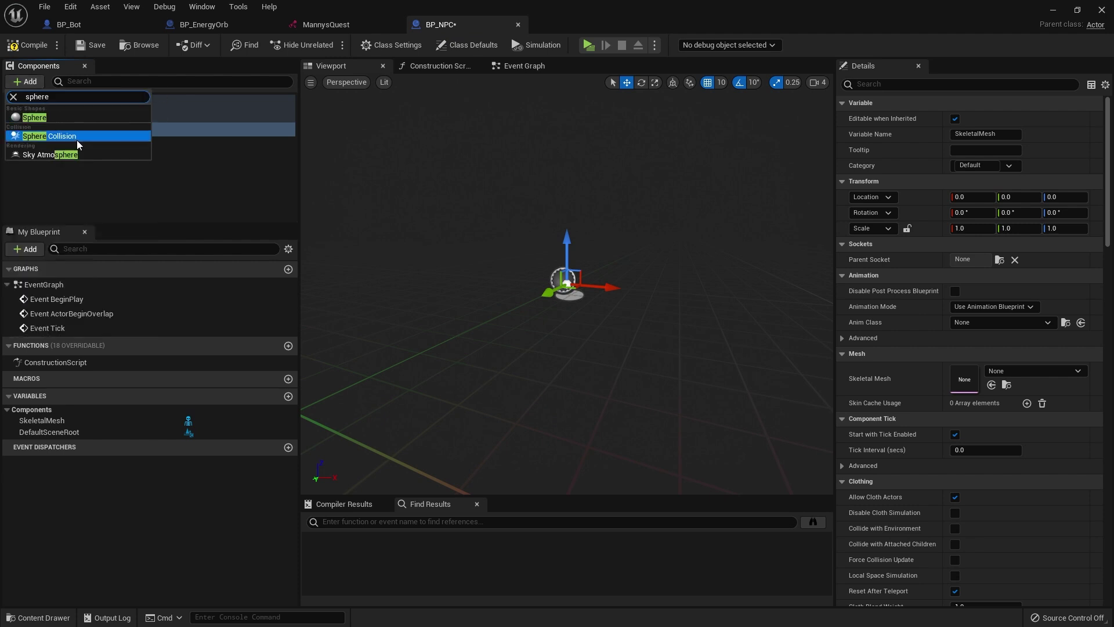
pyautogui.click(71, 138)
pyautogui.click(59, 165)
pyautogui.click(62, 144)
pyautogui.moveTo(61, 144); pyautogui.dragTo(57, 116)
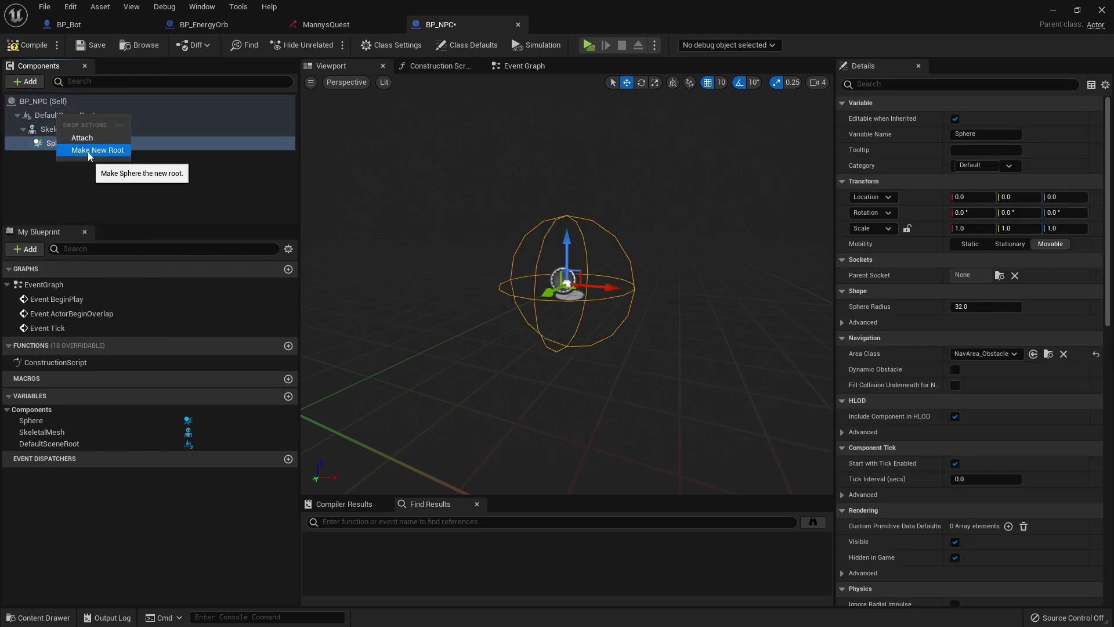
pyautogui.click(88, 150)
# - Set the root collision sphere's radius to 200
pyautogui.click(58, 114)
pyautogui.click(985, 275)
pyautogui.write('200')
pyautogui.press('Return')
pyautogui.scroll(-5, 363, 238)
# - Assign SKM_Bot to the SkeletalMesh component and set its Animation Mode to Use Animation Asset
pyautogui.click(63, 129)
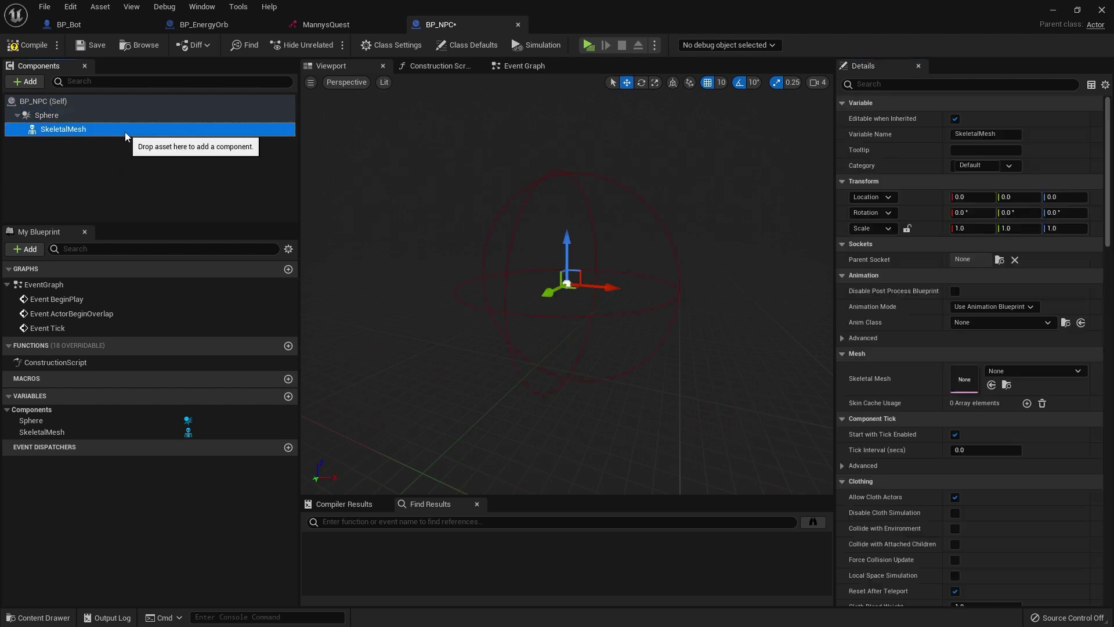
pyautogui.click(1021, 371)
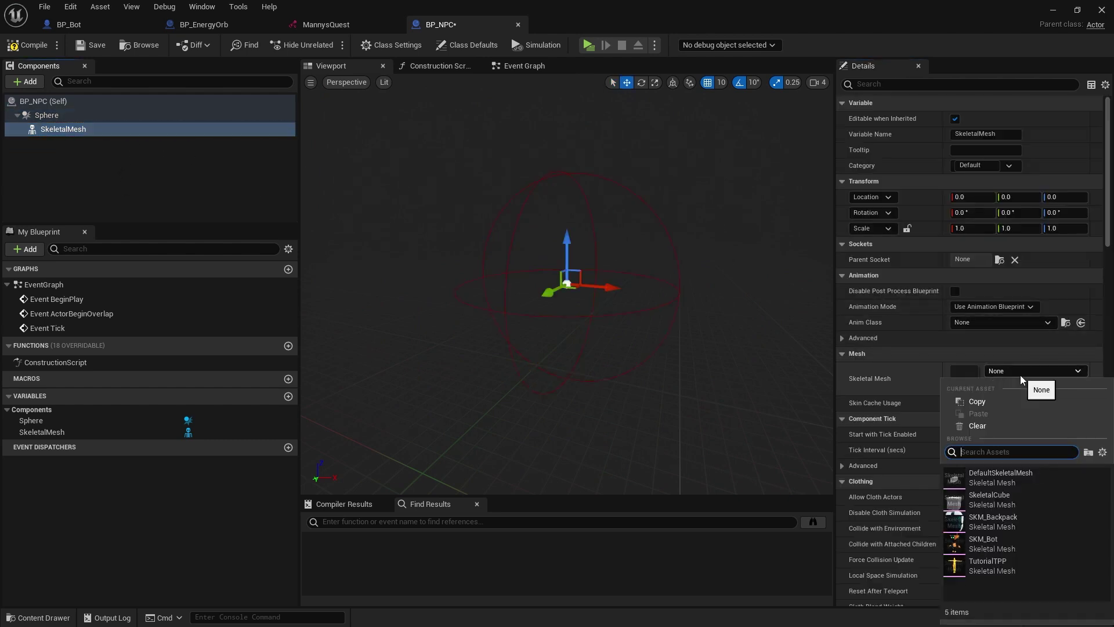
pyautogui.click(985, 545)
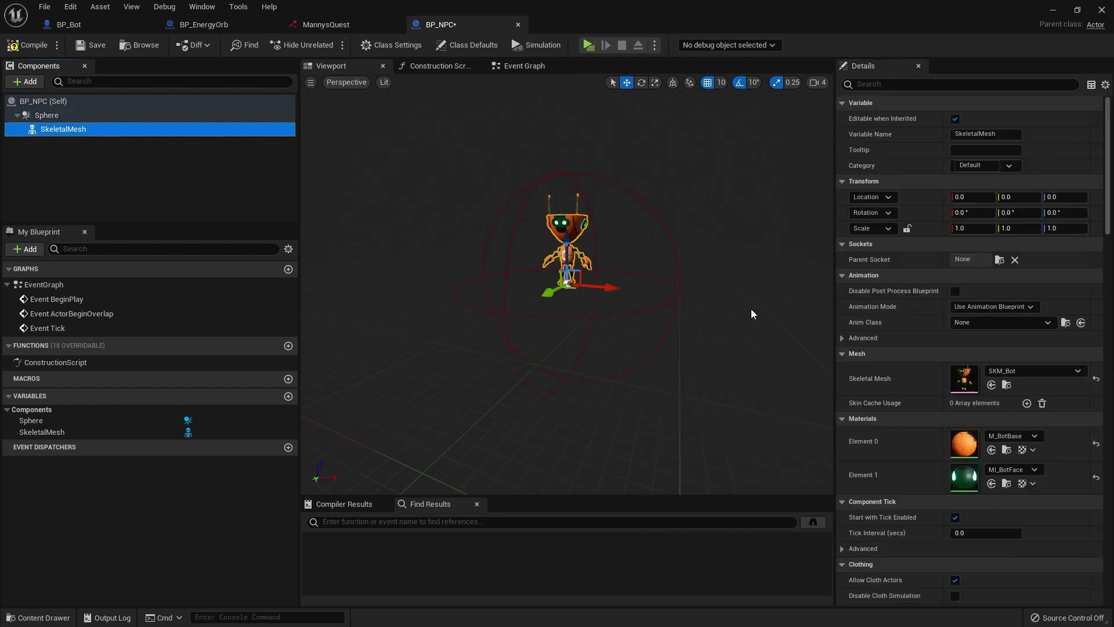
pyautogui.click(995, 307)
pyautogui.click(987, 329)
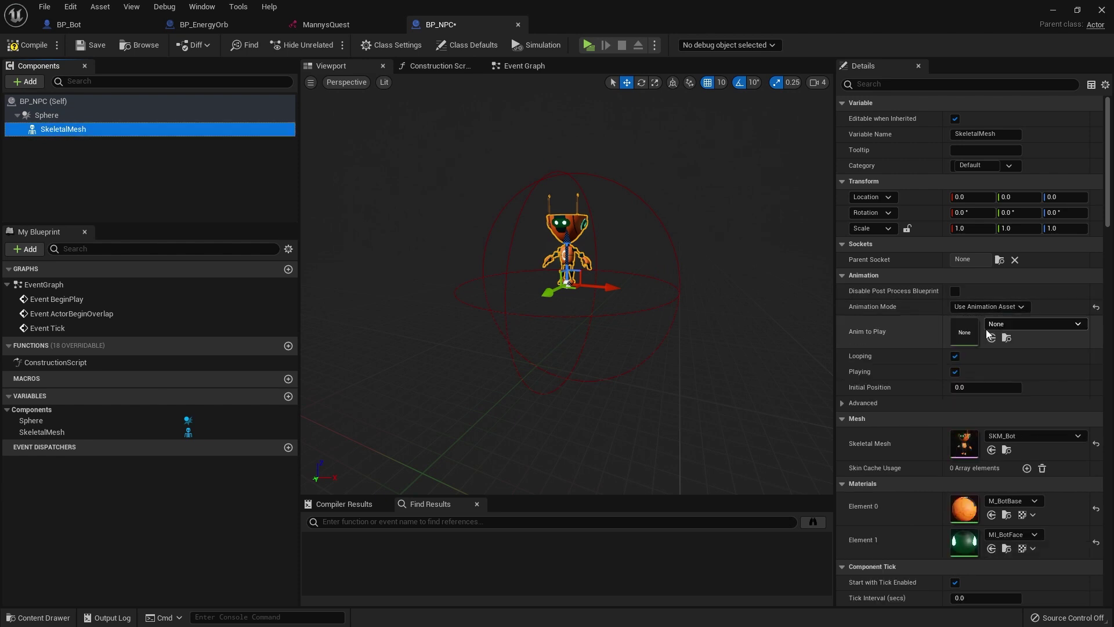
# - Assign A_Bot_Idle as the SkeletalMesh component's animation to play
pyautogui.click(1015, 325)
pyautogui.write('idle')
pyautogui.click(870, 480)
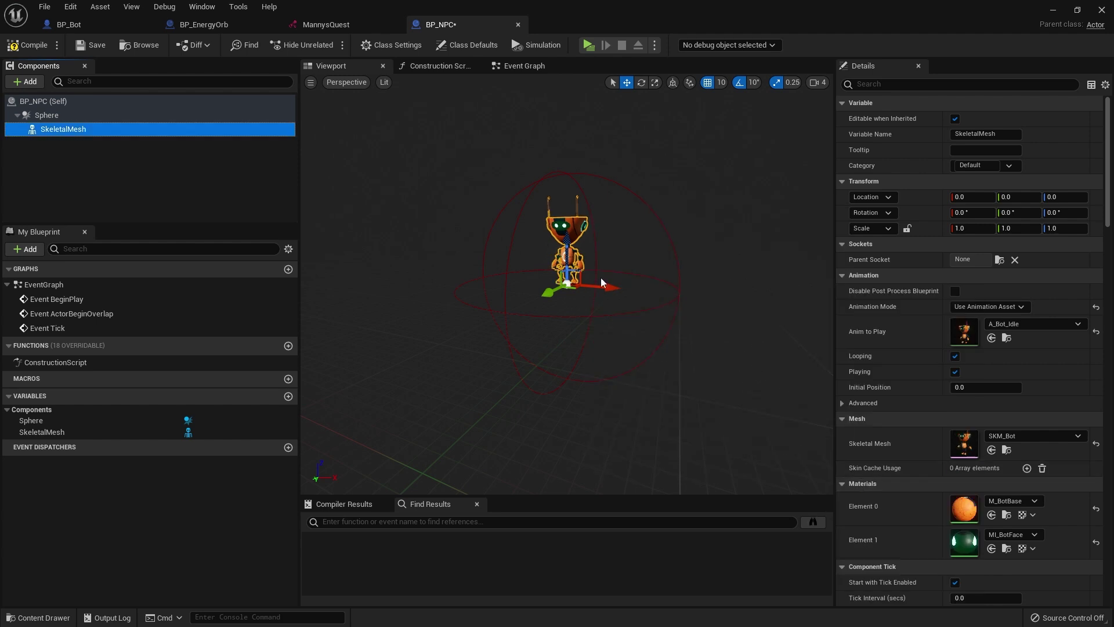
pyautogui.scroll(4, 608, 279)
pyautogui.moveTo(589, 260); pyautogui.dragTo(716, 213, button='middle')
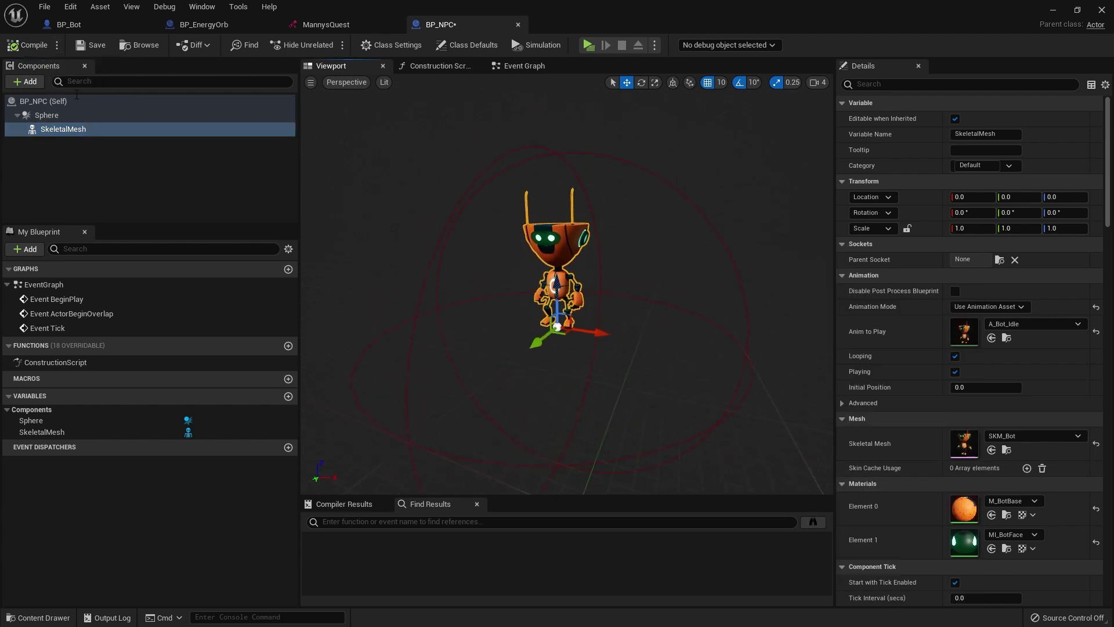
# - Add an On Component Begin Overlap event for the Sphere component of BP_NPC
pyautogui.click(65, 120)
pyautogui.scroll(-4, 553, 342)
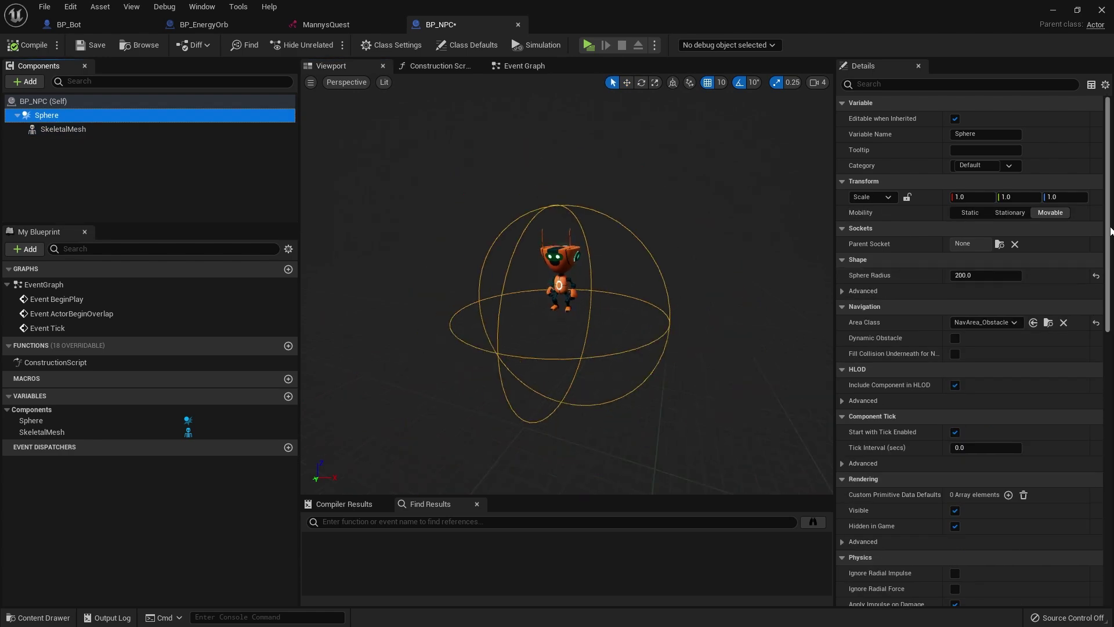
pyautogui.scroll(-15, 958, 359)
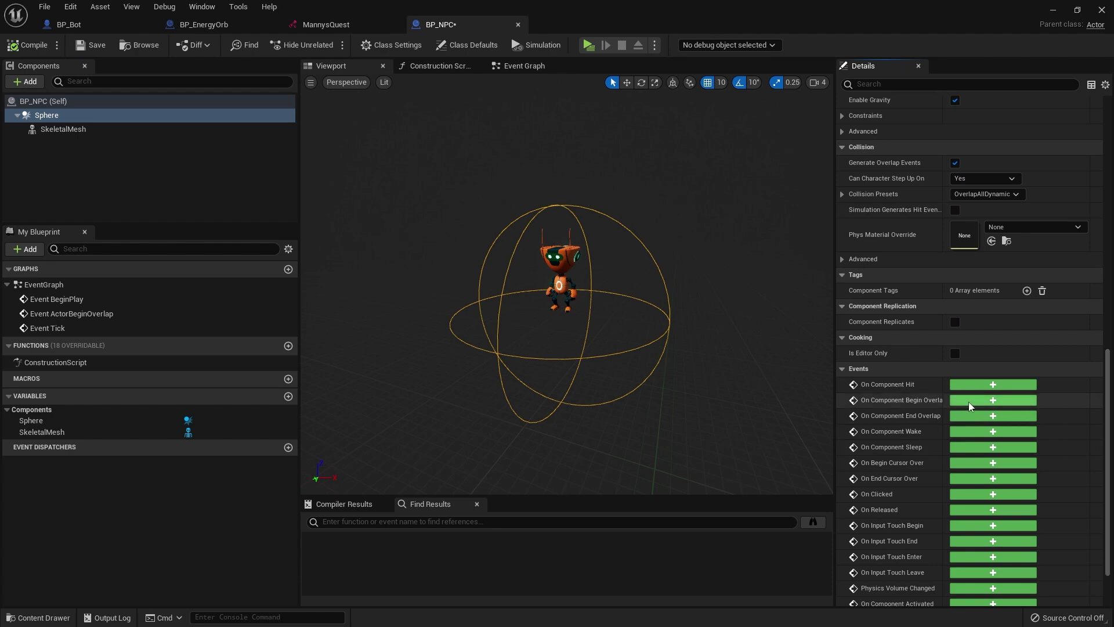
pyautogui.click(972, 400)
# - Add a Get Narrative Component from Target node fed by the overlap event's Other Actor
pyautogui.moveTo(551, 361); pyautogui.dragTo(344, 393, button='right')
pyautogui.moveTo(391, 318); pyautogui.dragTo(487, 377)
pyautogui.write('get narra')
pyautogui.press('Return')
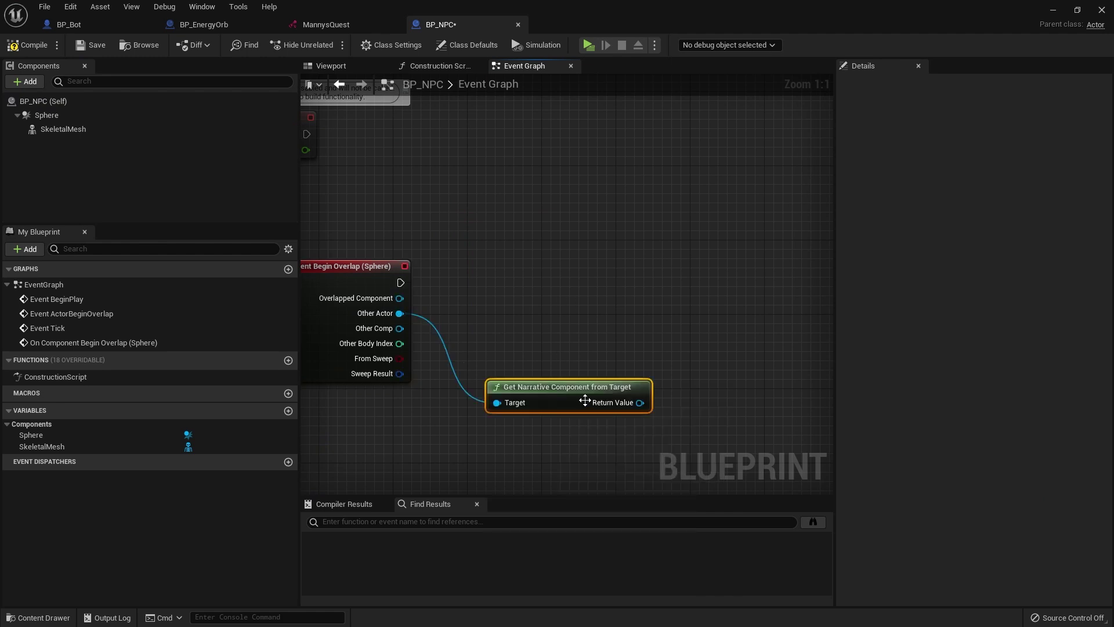
# - Check the returned narrative component with an Is Valid node executed by the Sphere's begin overlap event
pyautogui.moveTo(587, 398); pyautogui.dragTo(673, 277)
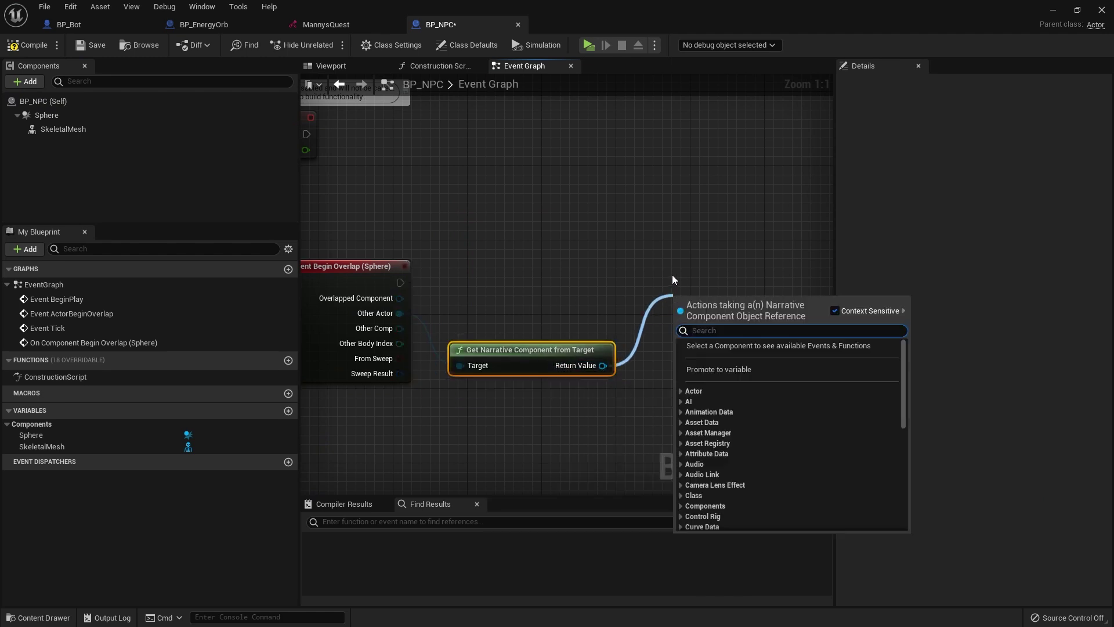
pyautogui.write('is va')
pyautogui.press('Down')
pyautogui.press('Return')
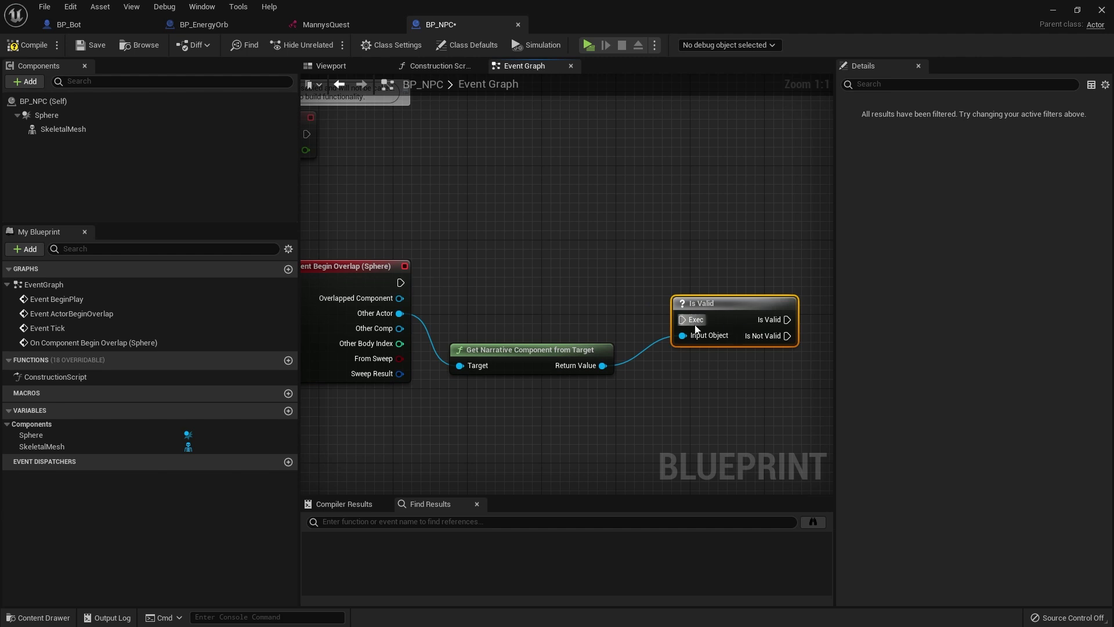
pyautogui.moveTo(683, 319); pyautogui.dragTo(400, 282)
pyautogui.moveTo(714, 303); pyautogui.dragTo(676, 275)
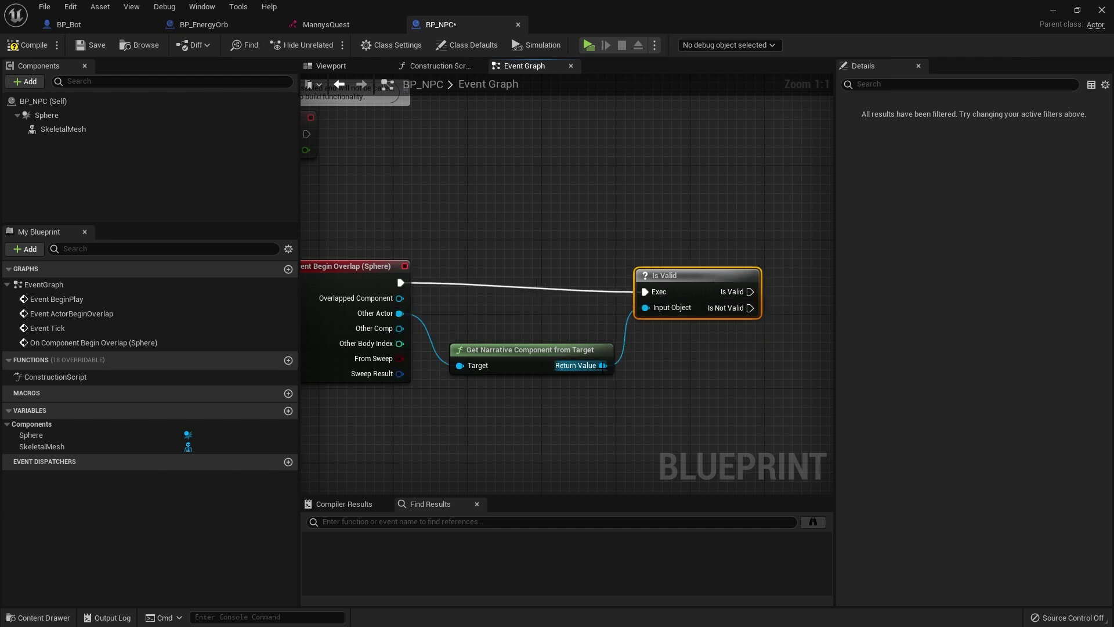
# - Call Begin Dialogue on the narrative component from the Is Valid output
pyautogui.moveTo(603, 365); pyautogui.dragTo(801, 346)
pyautogui.write('dialogue')
pyautogui.press('Return')
pyautogui.moveTo(768, 351); pyautogui.dragTo(605, 355, button='right')
pyautogui.moveTo(694, 369); pyautogui.dragTo(610, 350)
# - Promote Begin Dialogue's Dialogue Asset and NPCName inputs to variables and arrange their getters below the Is Valid node
pyautogui.rightClick(671, 334)
pyautogui.click(689, 355)
pyautogui.click(673, 369)
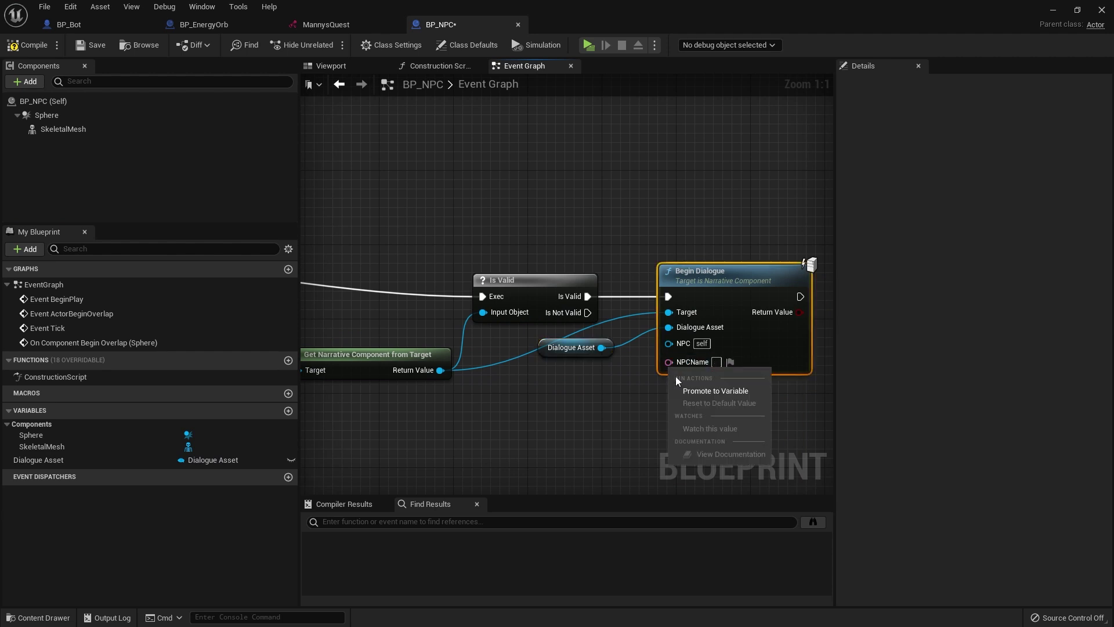
pyautogui.rightClick(669, 362)
pyautogui.click(696, 389)
pyautogui.moveTo(609, 269); pyautogui.dragTo(609, 383)
pyautogui.moveTo(602, 444); pyautogui.dragTo(566, 422)
pyautogui.click(534, 391)
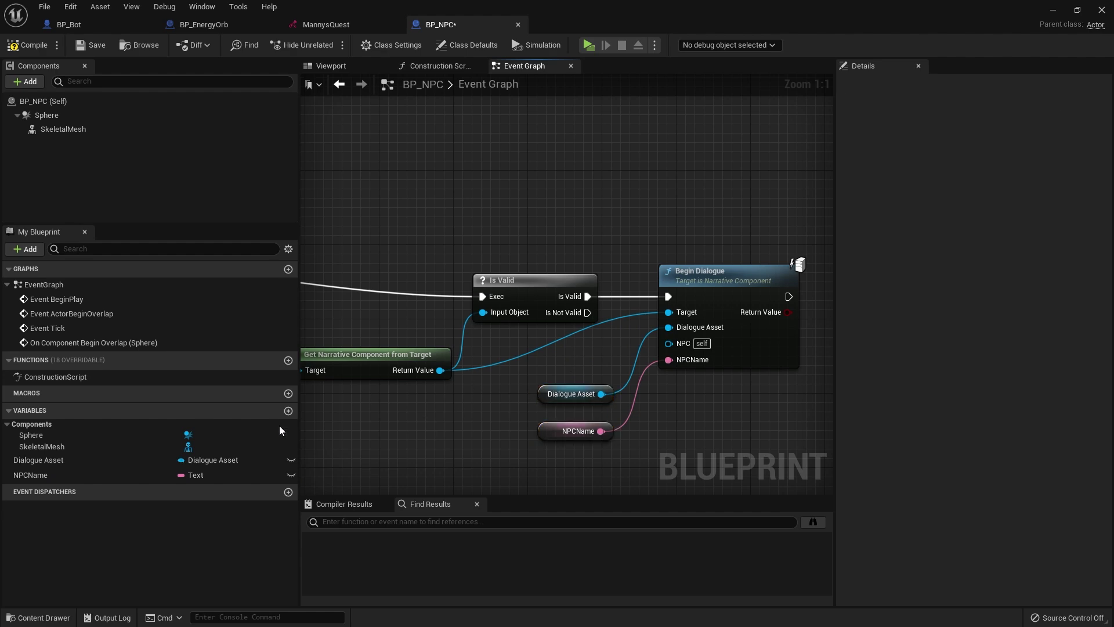
# - Make the NPCName and Dialogue Asset variables instance editable and compile BP_NPC
pyautogui.click(292, 475)
pyautogui.click(291, 460)
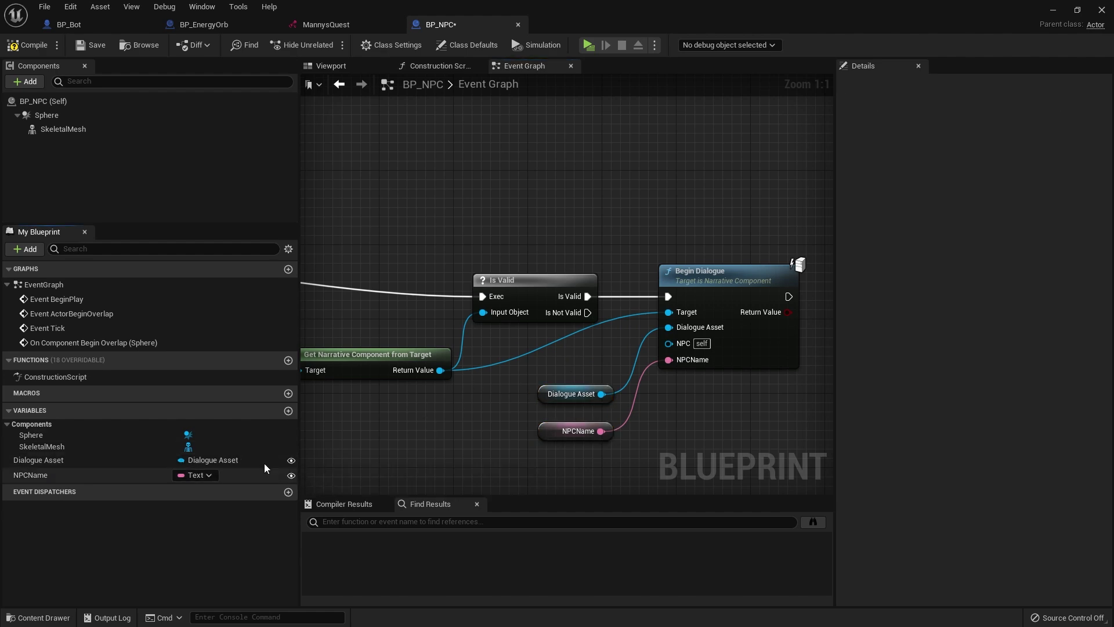
pyautogui.scroll(-3, 566, 397)
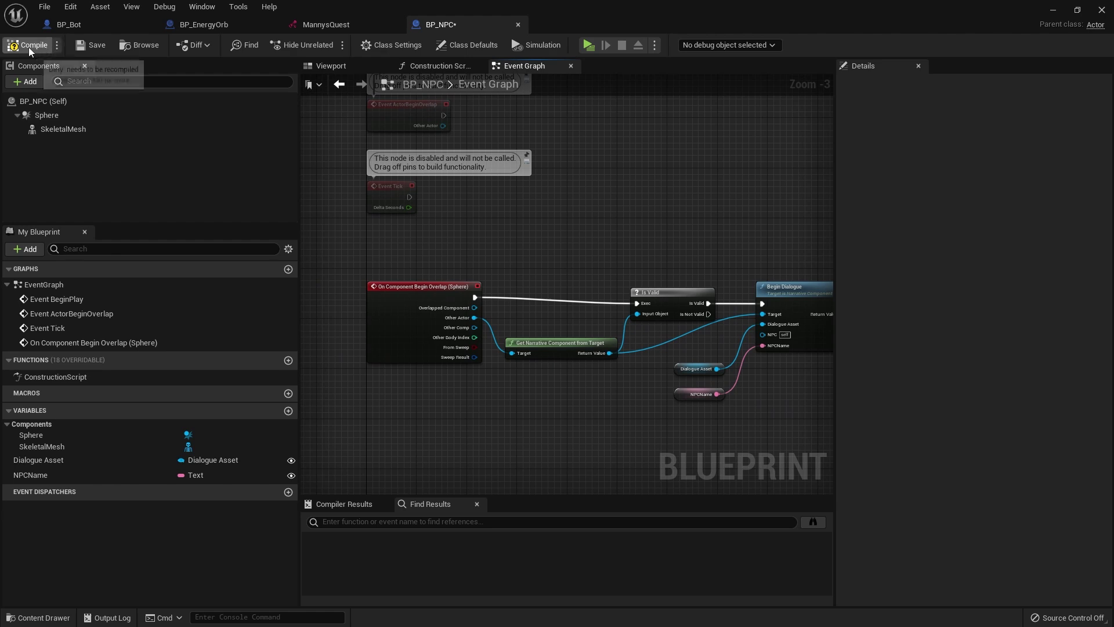
# - Create a child Blueprint class of BP_NPC in the Narrative folder and name it BP_NPC_Manny
pyautogui.click(1059, 12)
pyautogui.rightClick(172, 500)
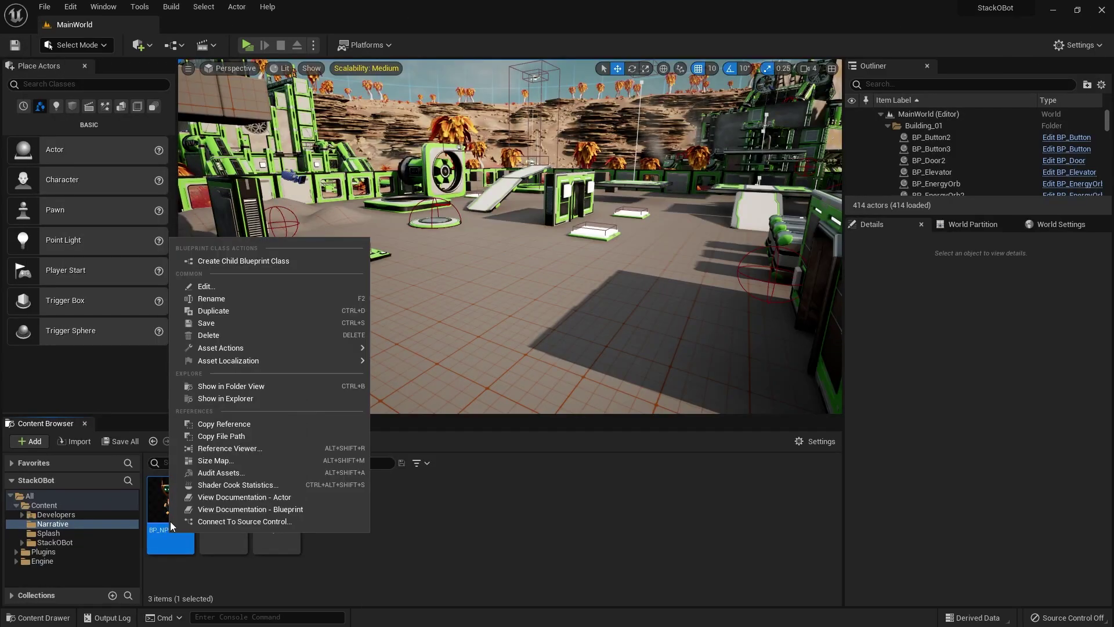
pyautogui.click(252, 262)
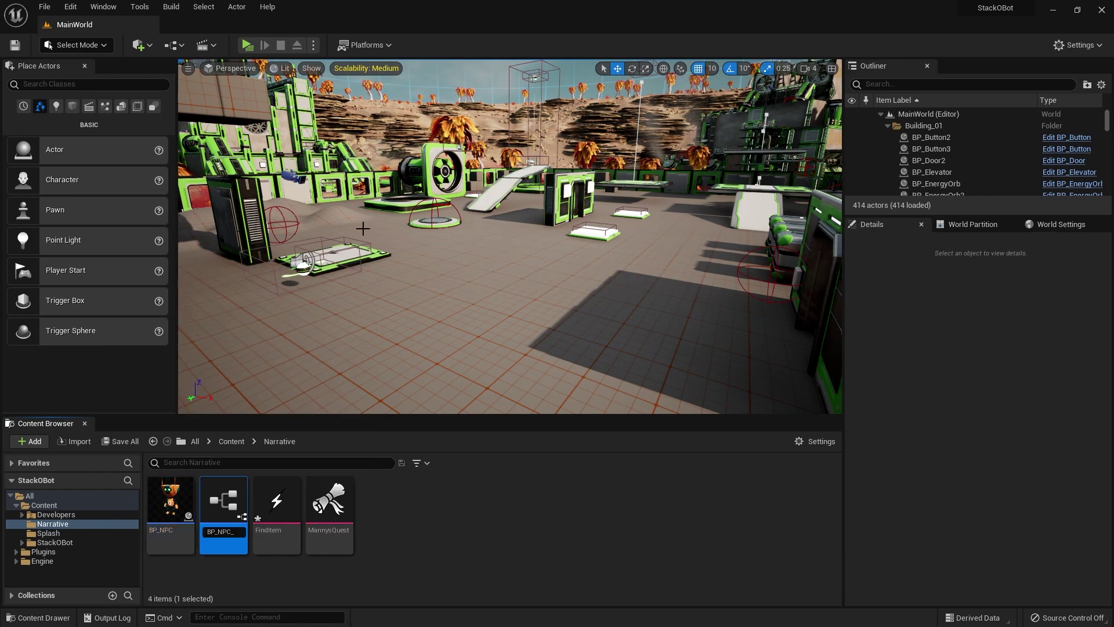
pyautogui.press('Return')
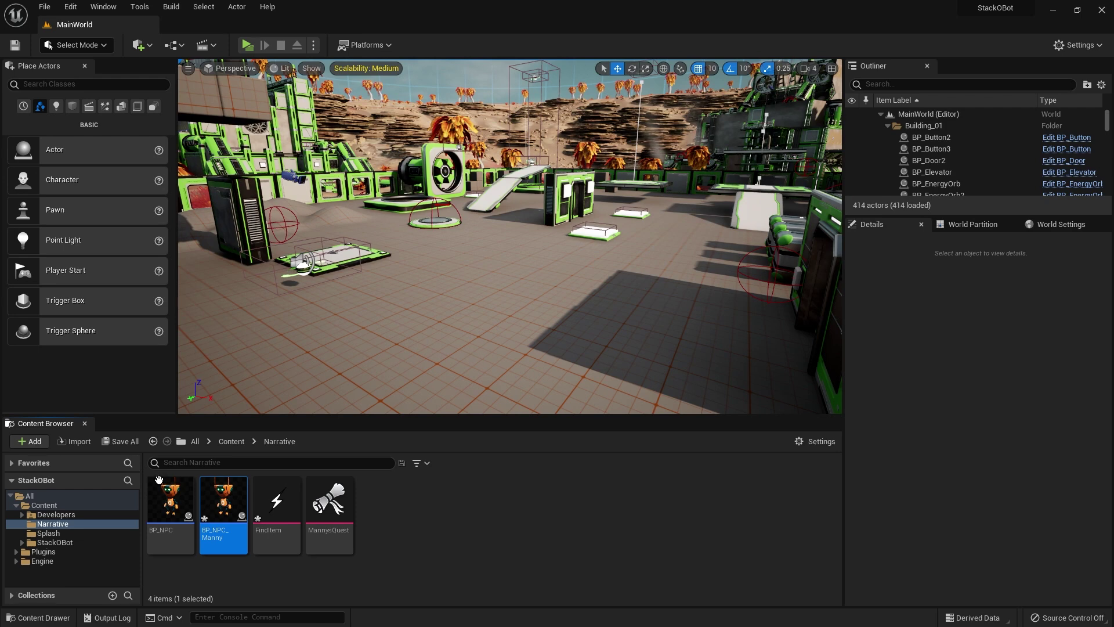
pyautogui.rightClick(161, 503)
pyautogui.click(401, 526)
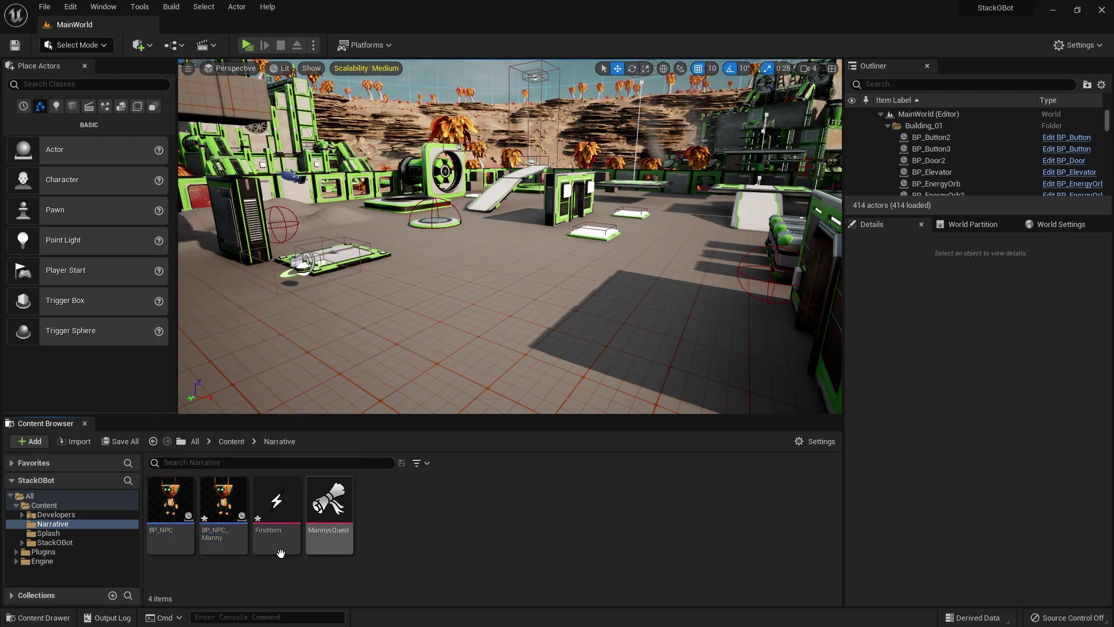
# - Open BP_NPC_Manny and check which assets are available for its Dialogue Asset
pyautogui.doubleClick(231, 528)
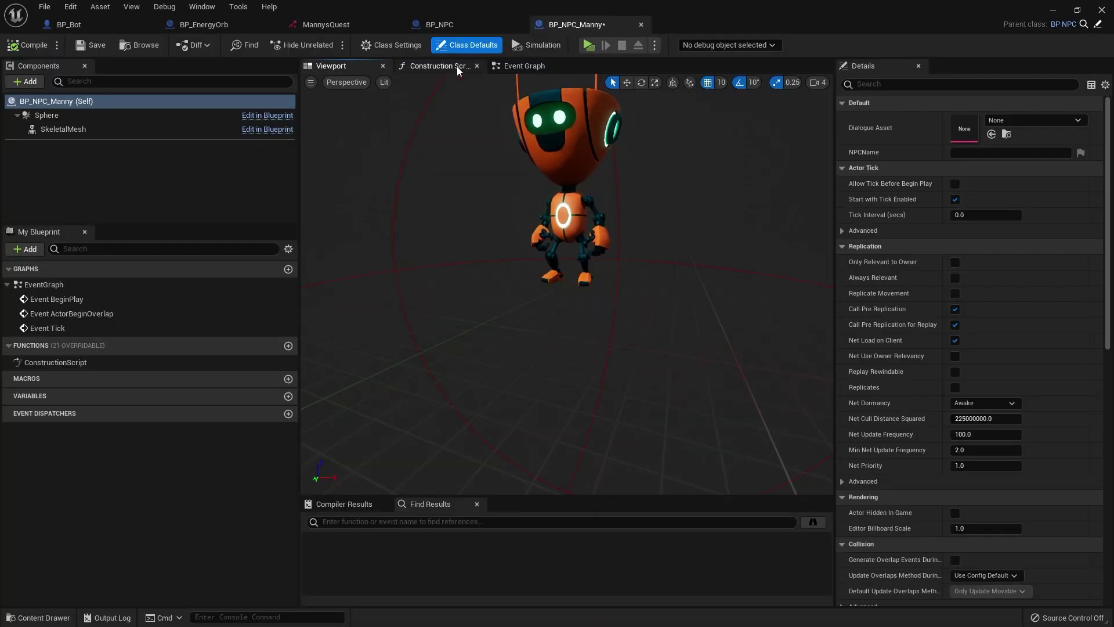
pyautogui.click(1009, 120)
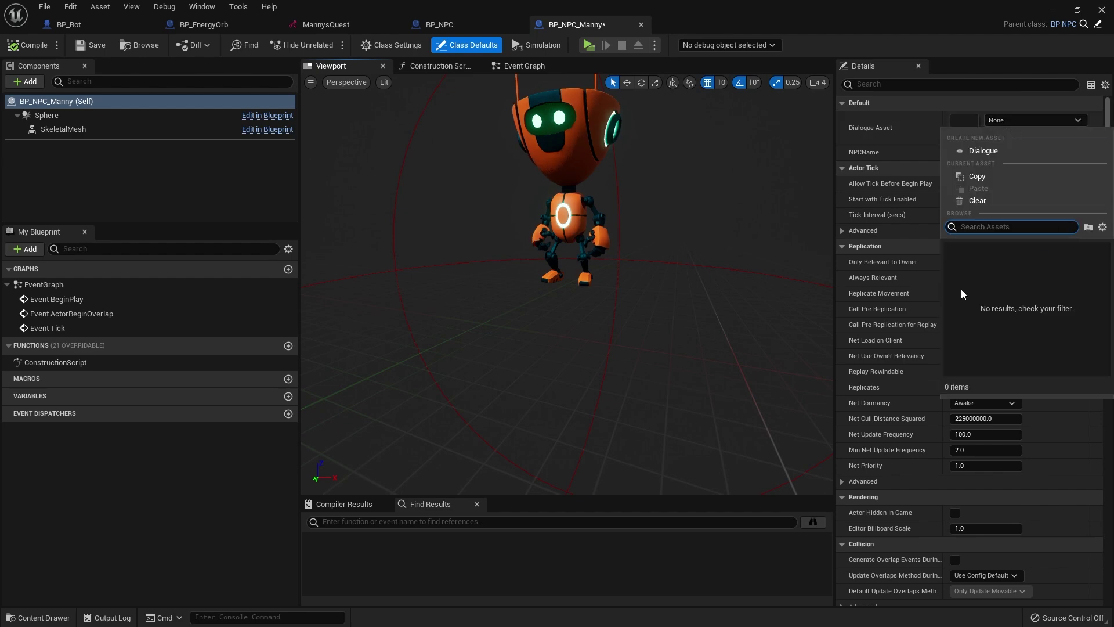
pyautogui.click(1063, 15)
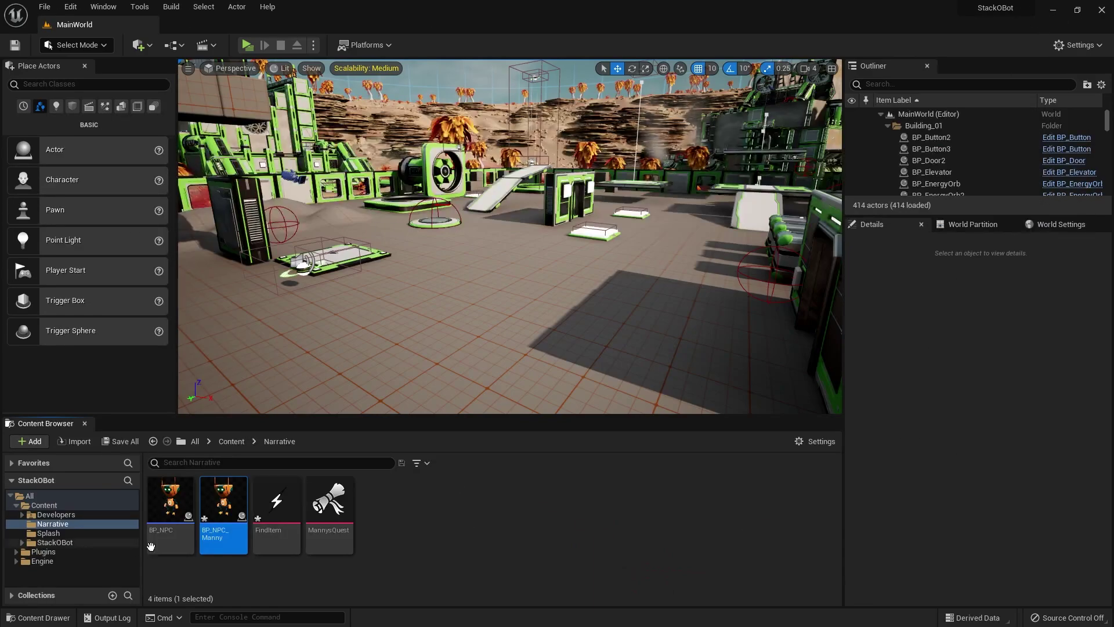
# - Create a Narrative Dialogue asset named Manny in the Narrative folder and save all modified assets
pyautogui.rightClick(399, 532)
pyautogui.moveTo(452, 451)
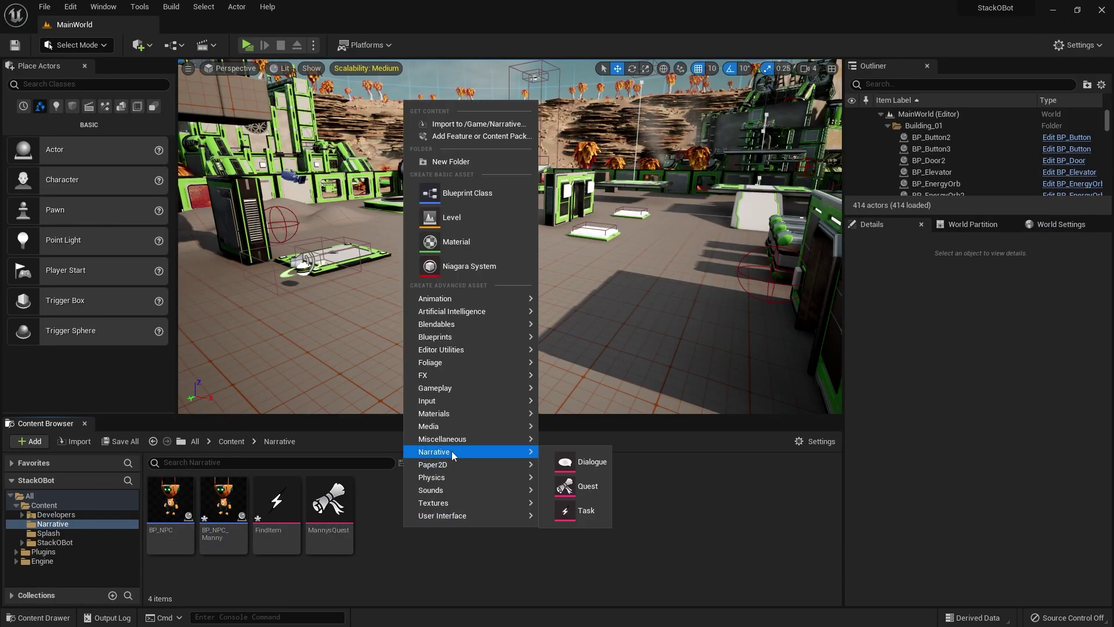
pyautogui.click(588, 472)
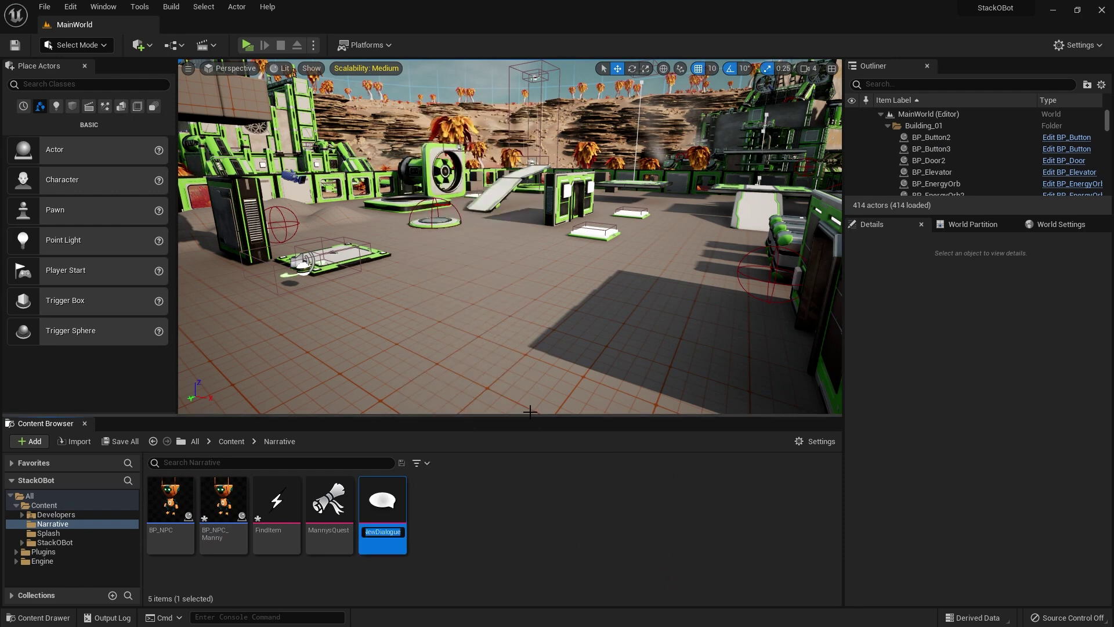
pyautogui.write('Manny')
pyautogui.press('Return')
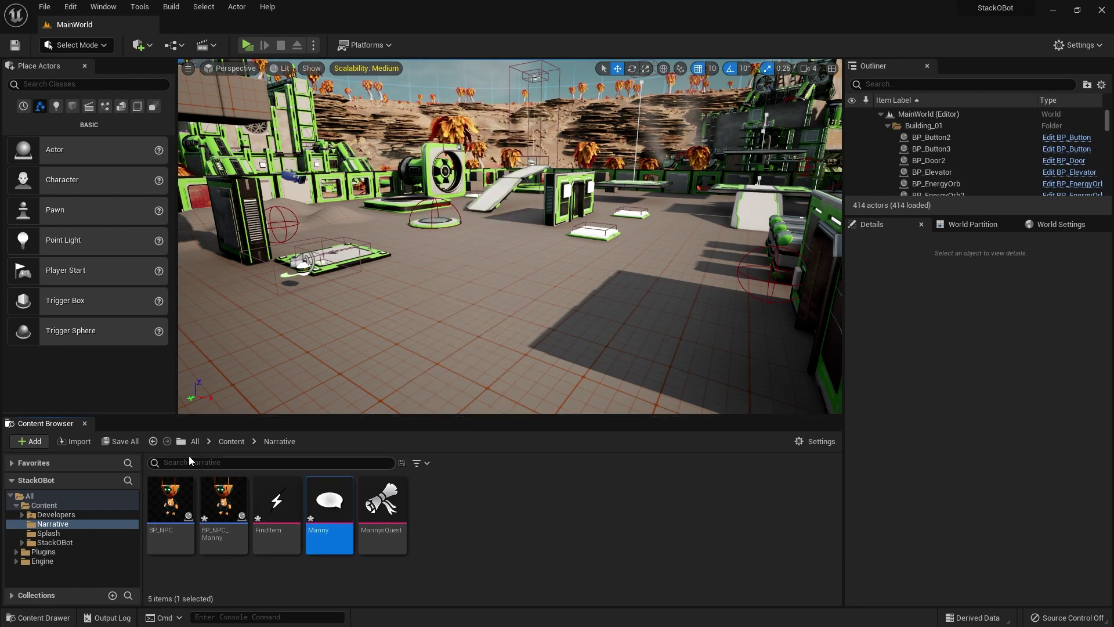
pyautogui.click(132, 443)
pyautogui.click(654, 455)
# - In BP_NPC_Manny, set NPCName to Manny and Dialogue Asset to the Manny dialogue, then compile and save
pyautogui.click(227, 511)
pyautogui.doubleClick(229, 527)
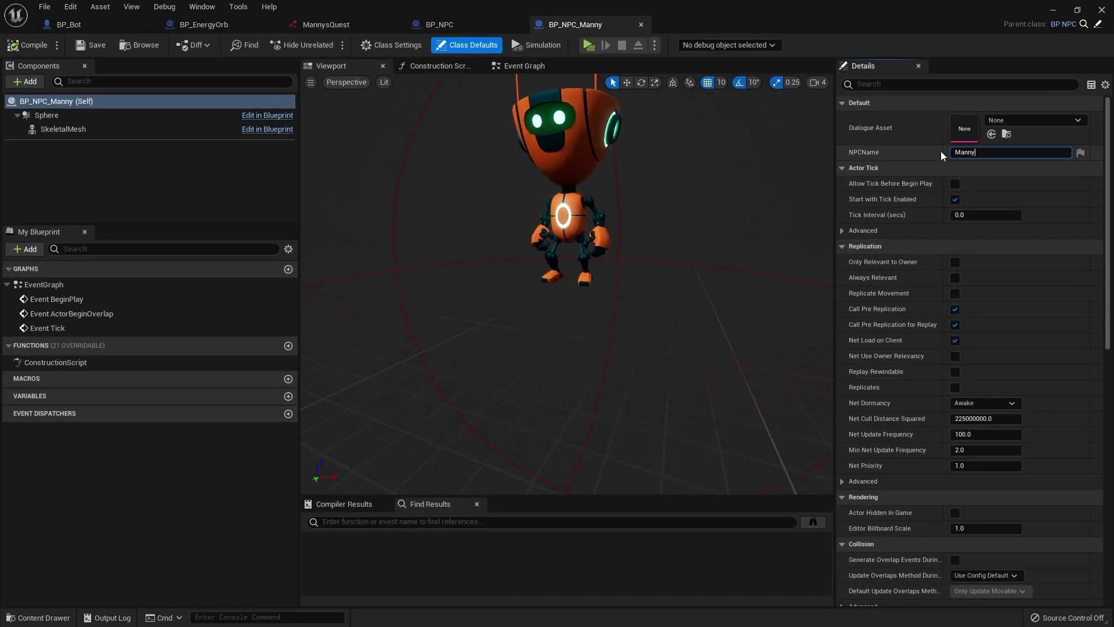
pyautogui.click(1025, 121)
pyautogui.click(1007, 243)
pyautogui.click(29, 50)
pyautogui.click(94, 46)
# - Place BP_NPC_Manny on the open ground of MainWorld and switch to rotating it
pyautogui.click(1053, 10)
pyautogui.moveTo(224, 505); pyautogui.dragTo(418, 298)
pyautogui.press('e')
# - Open the Manny dialogue and change its opening NPC line to "Hi, i'm manny"
pyautogui.doubleClick(318, 538)
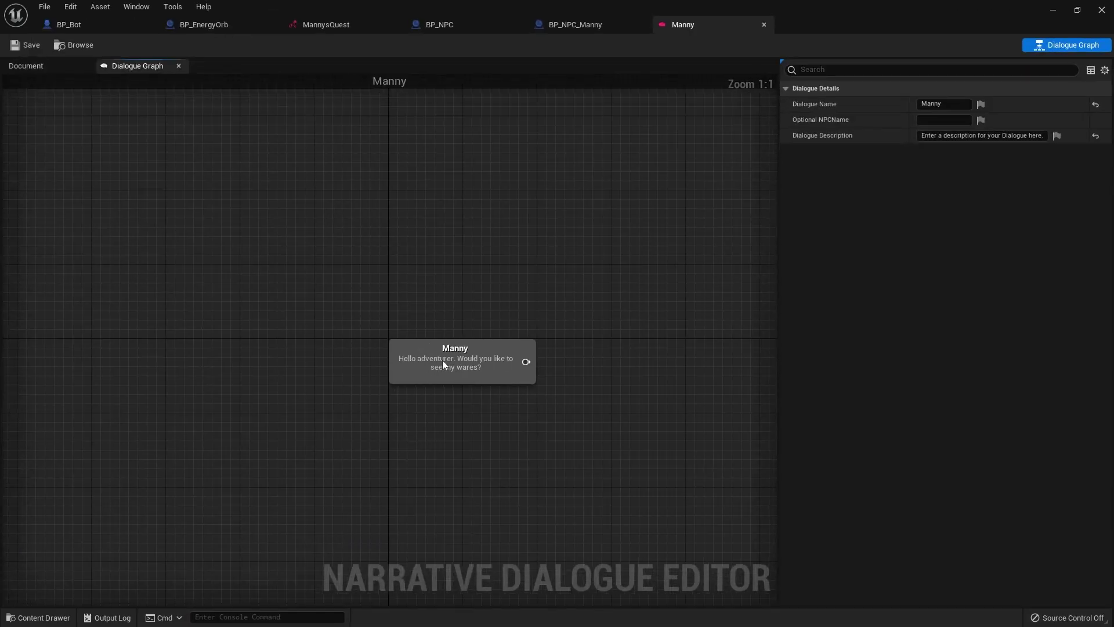
pyautogui.moveTo(451, 361); pyautogui.dragTo(277, 377)
pyautogui.moveTo(979, 110); pyautogui.dragTo(715, 94)
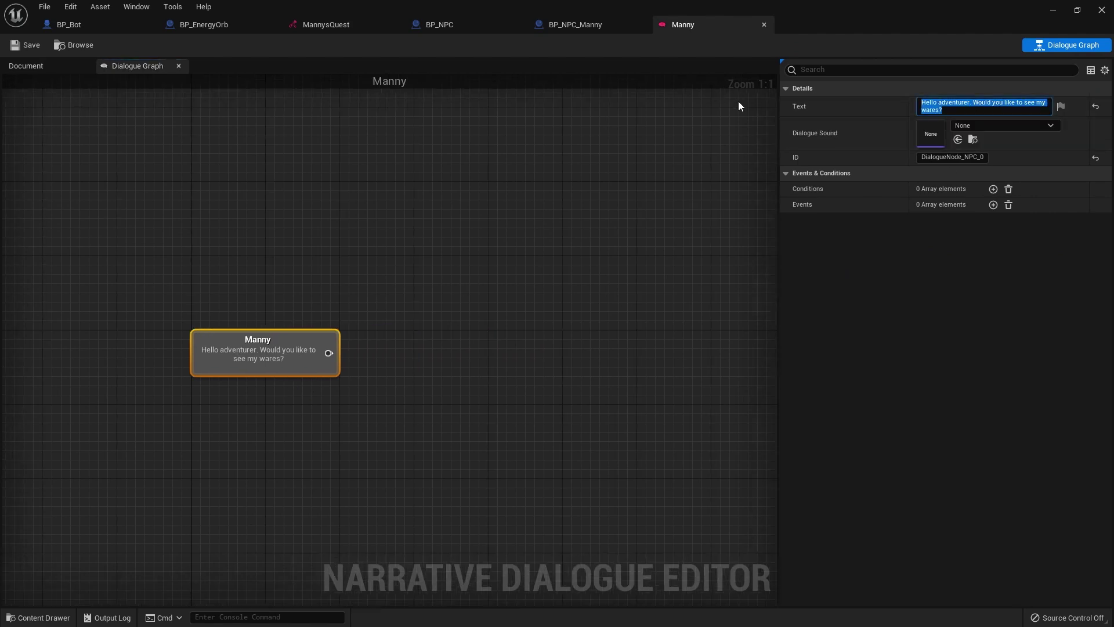
pyautogui.write("Hi, i'm manny")
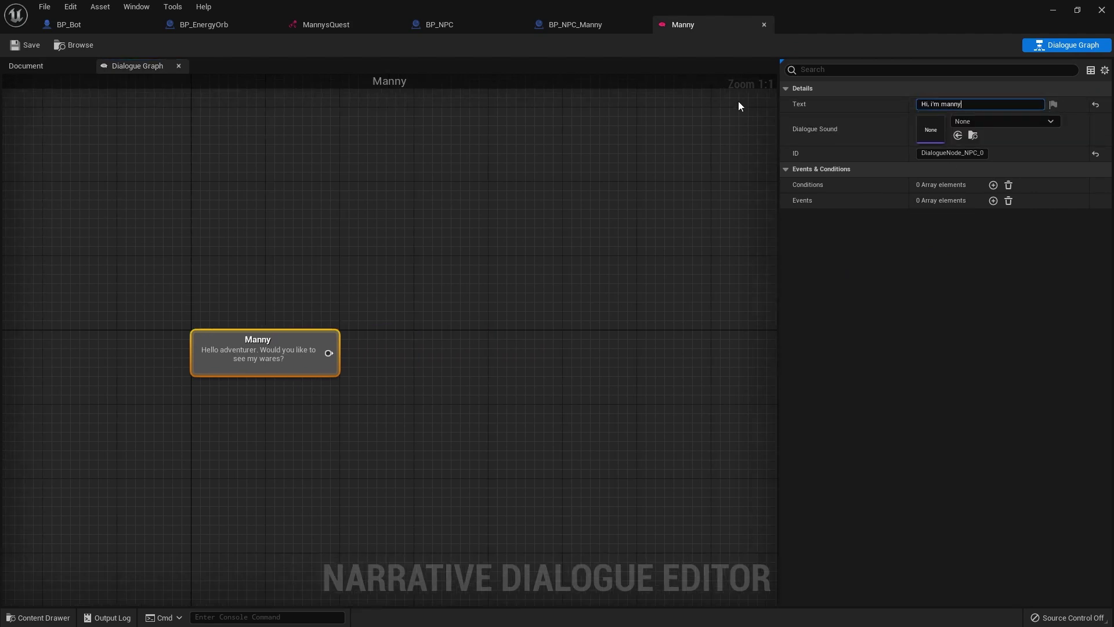
pyautogui.press('Return')
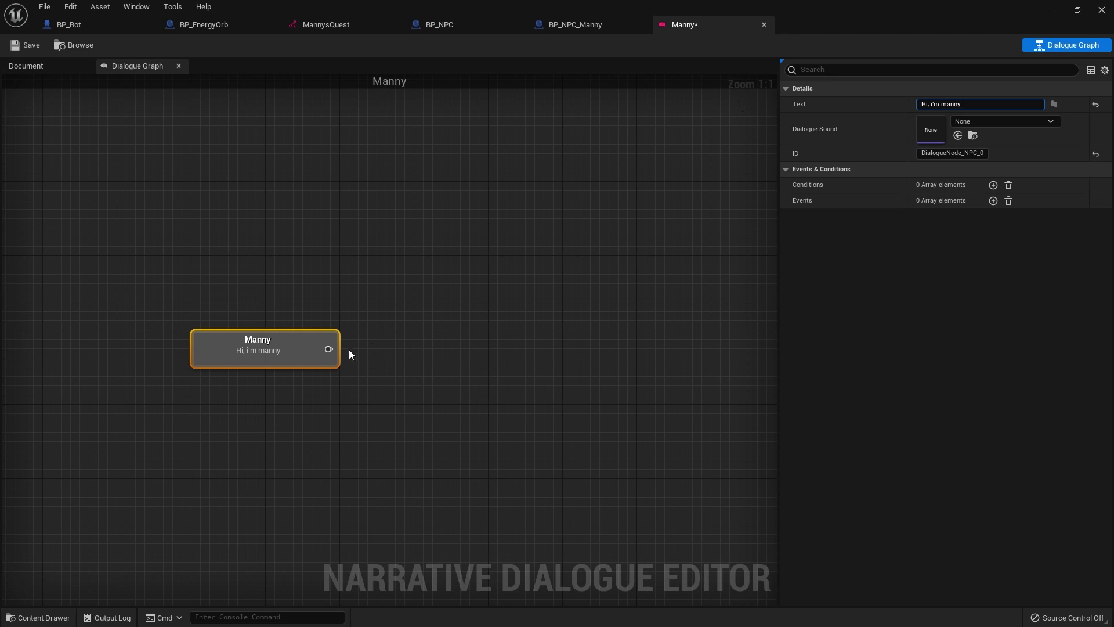
# - Add two Player reply nodes branching from Manny's opening line
pyautogui.moveTo(328, 348); pyautogui.dragTo(400, 277)
pyautogui.click(443, 312)
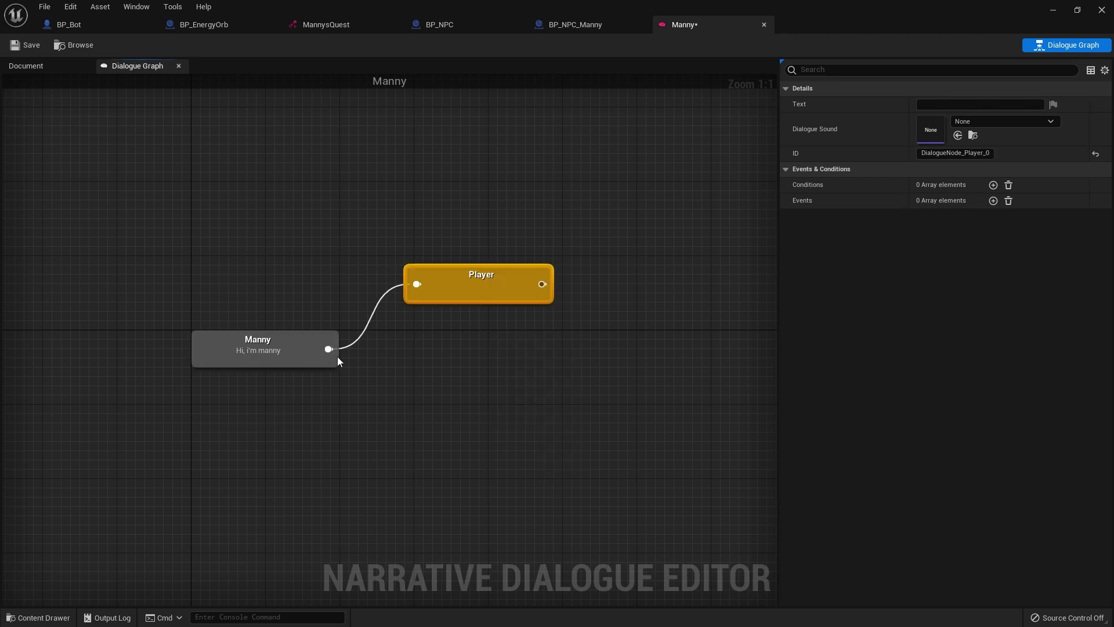
pyautogui.moveTo(328, 349); pyautogui.dragTo(422, 399)
pyautogui.click(464, 202)
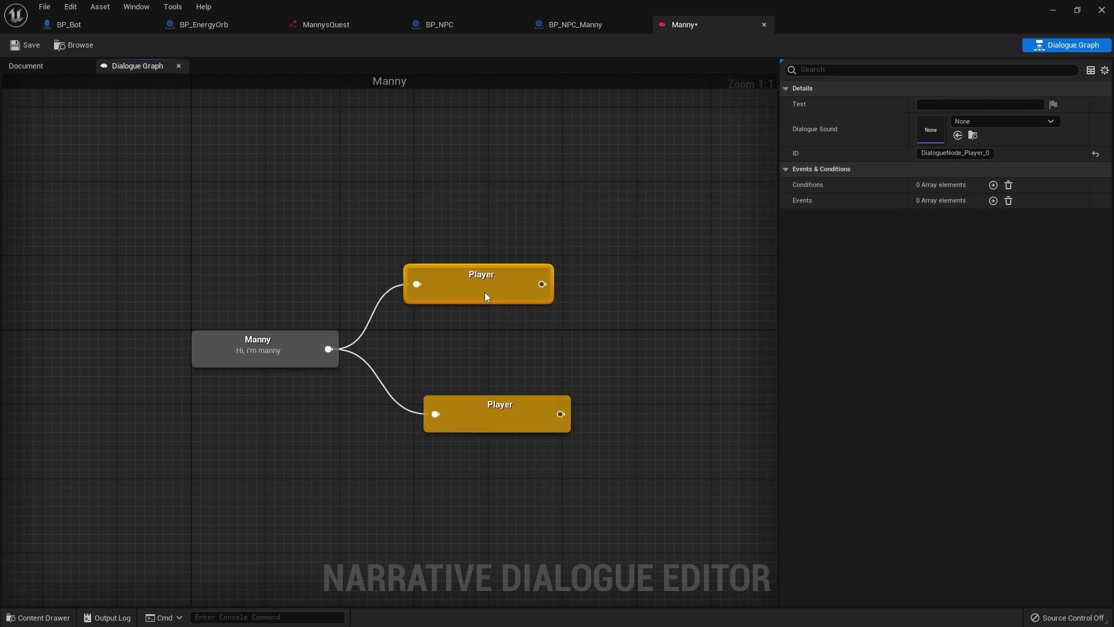
# - Set the upper Player reply to "Hi manny" and the lower one to "Sorry cant talk right now.", then save the dialogue
pyautogui.click(951, 104)
pyautogui.write('Hi manny')
pyautogui.press('Return')
pyautogui.click(560, 400)
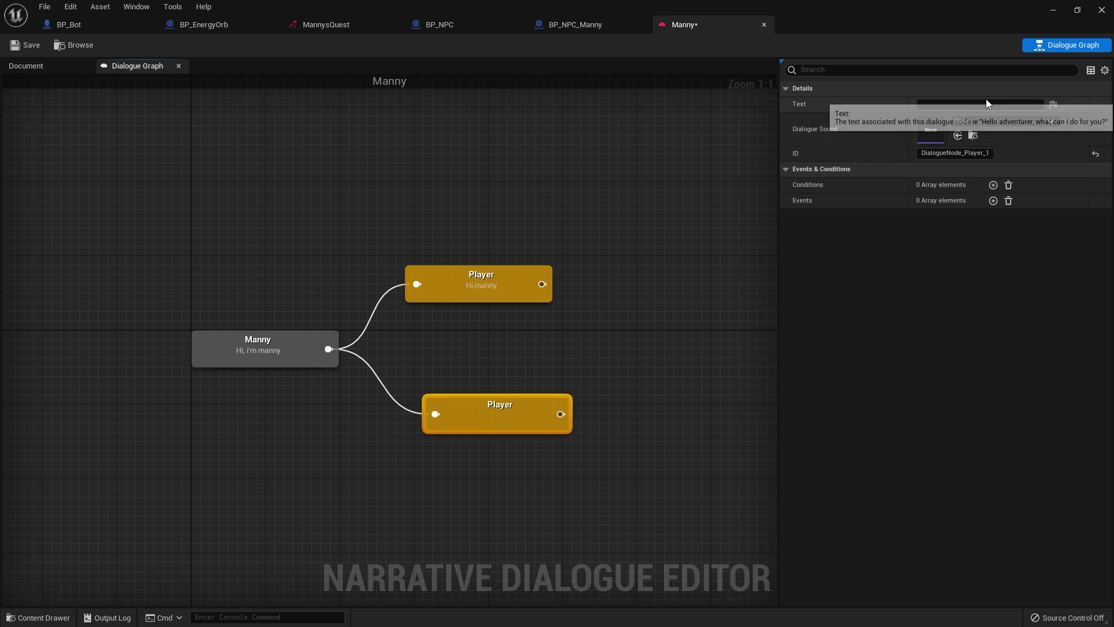
pyautogui.click(957, 104)
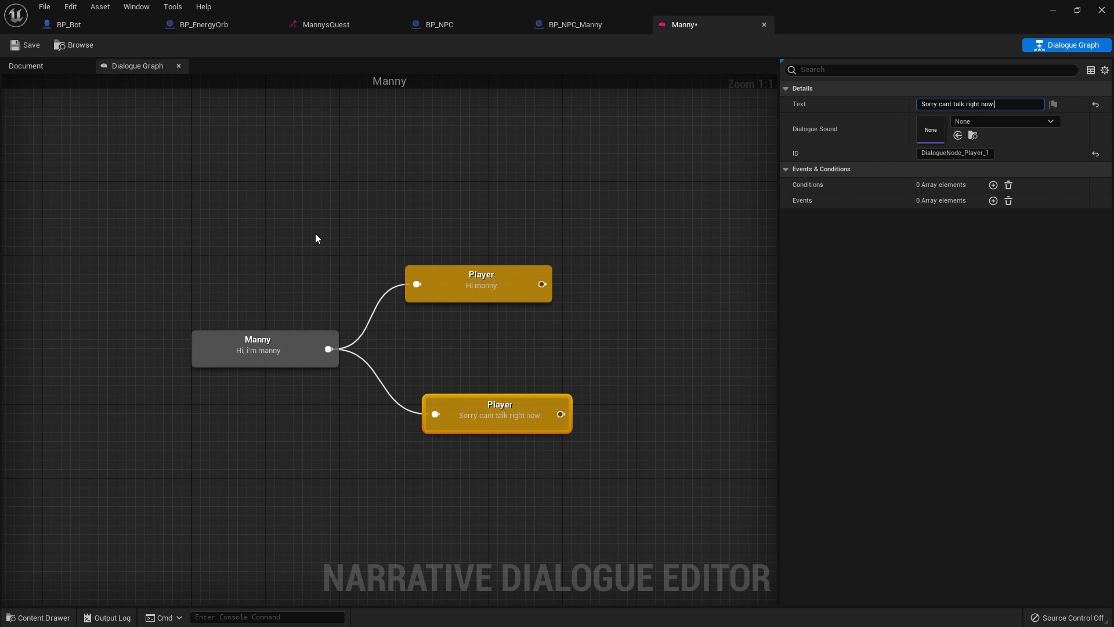
pyautogui.click(24, 44)
# - Play the level and walk the player robot up to Manny to test the dialogue
pyautogui.click(1053, 10)
pyautogui.click(253, 48)
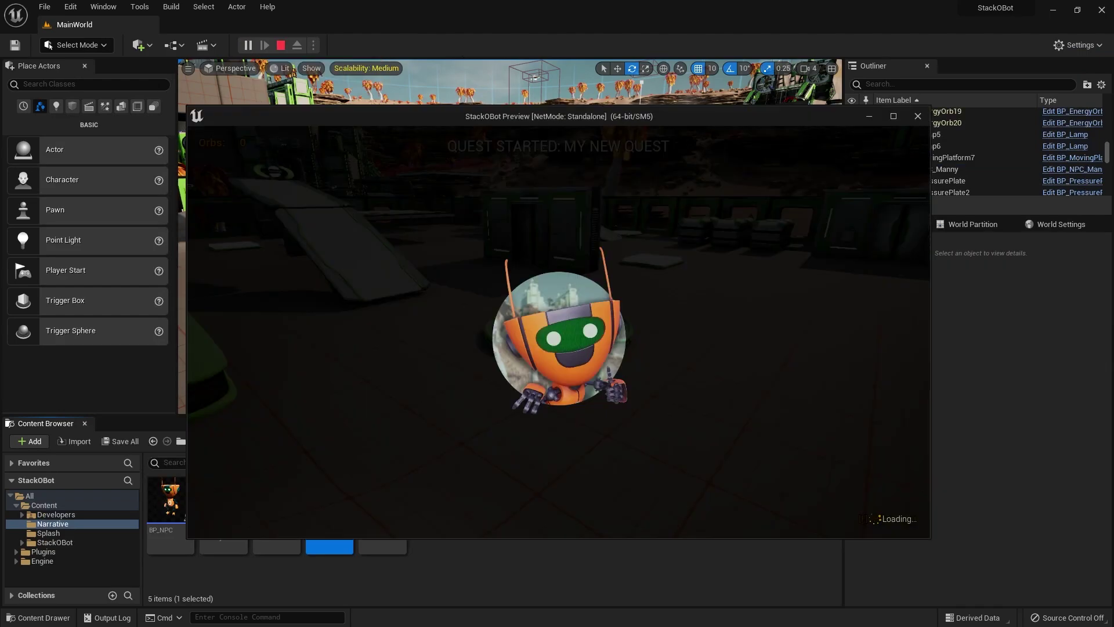
pyautogui.press('w')
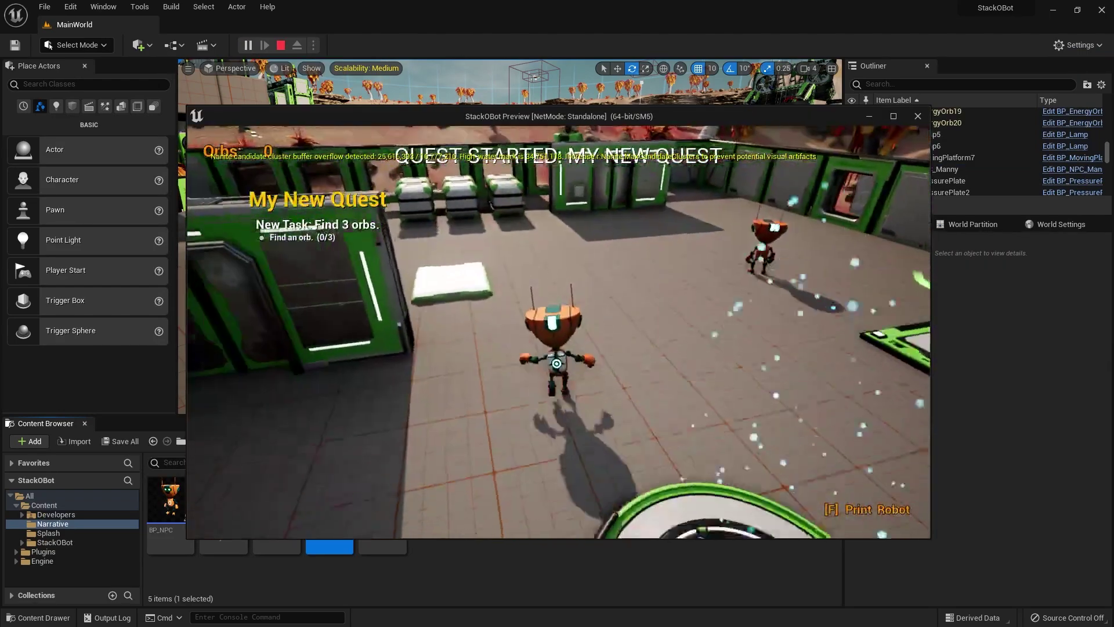
pyautogui.press('w')
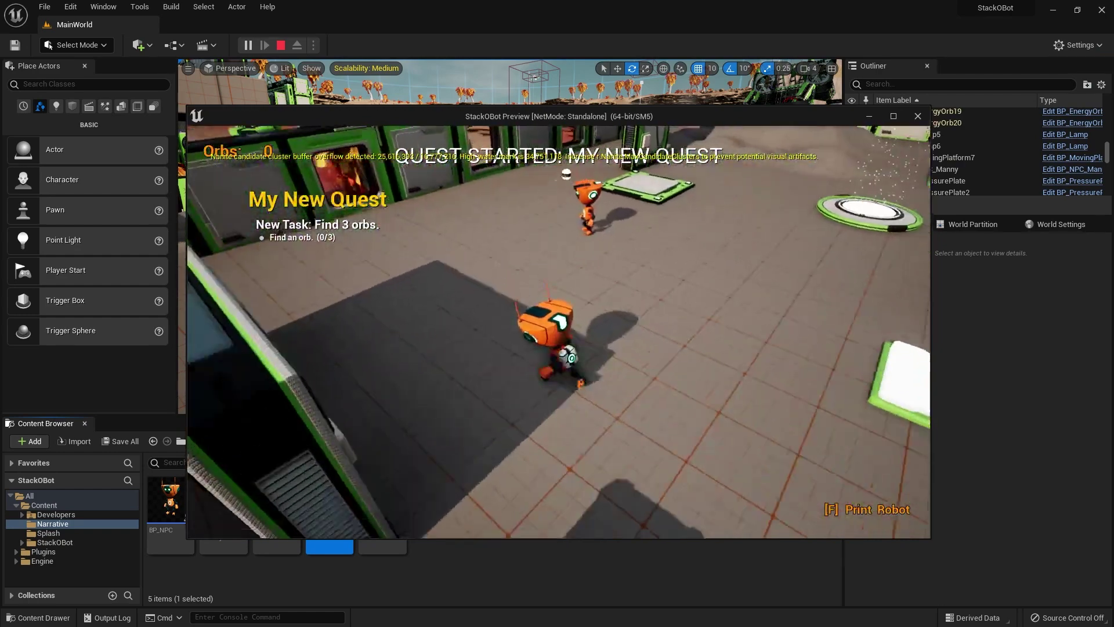
pyautogui.press('e')
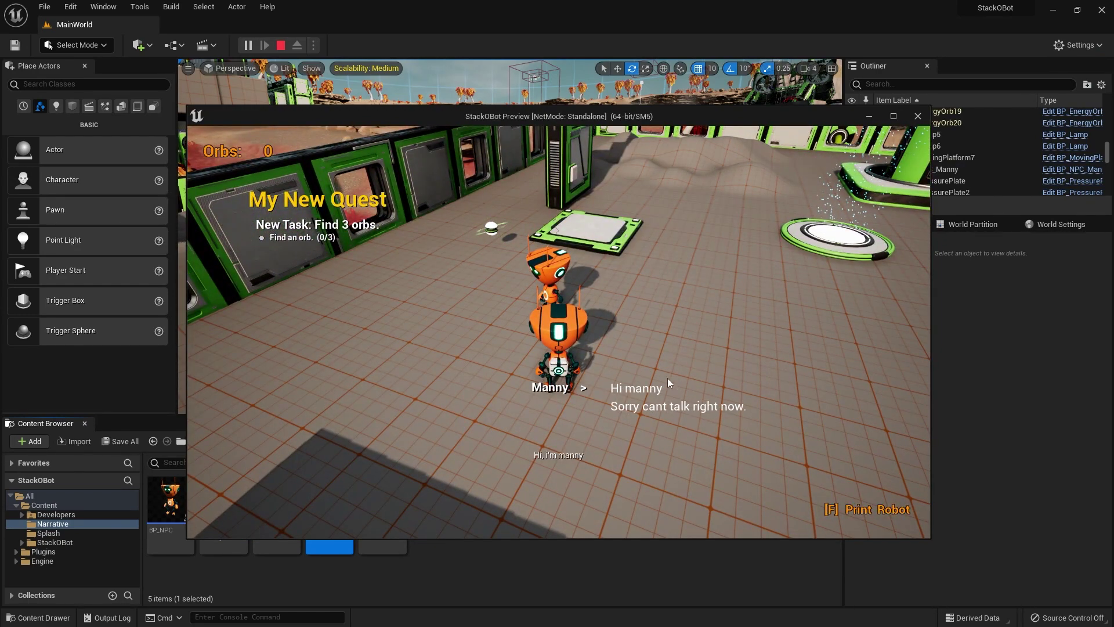
# - Answer Manny with "Hi manny" to finish testing the dialogue
pyautogui.click(634, 390)
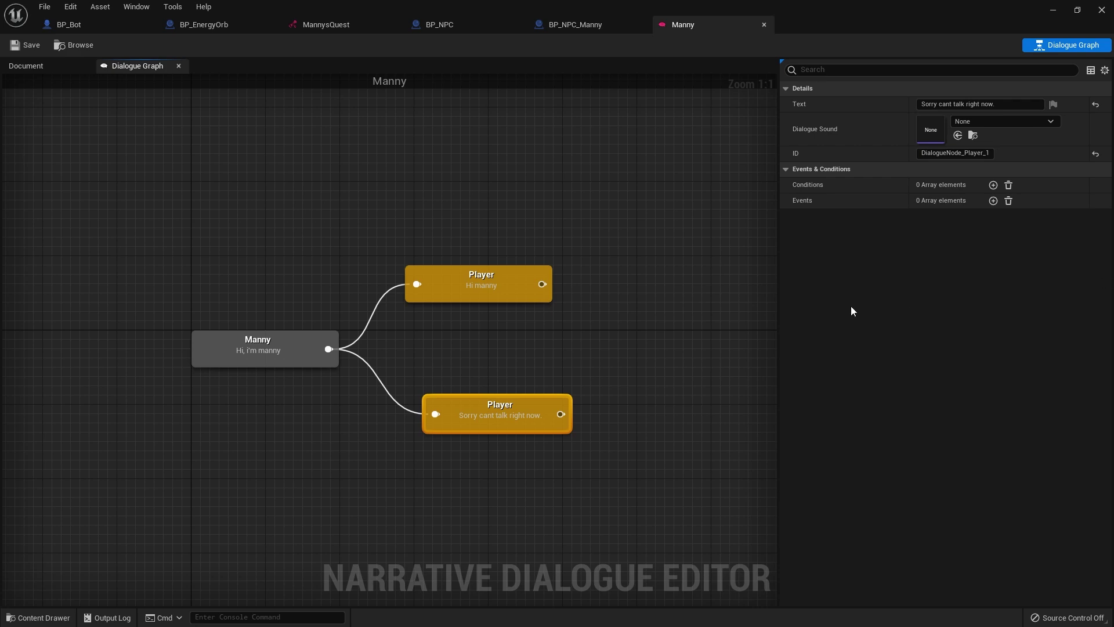
# - Replace Manny's opening line with "Can you help? Our energy stations are going to run out of power...", asking for the emergency orbs atop the bases
pyautogui.click(273, 342)
pyautogui.write('Can you help? Our energy stations are going to run out of power. We have some emergency orbs but they are on top of the bases, can you get them?')
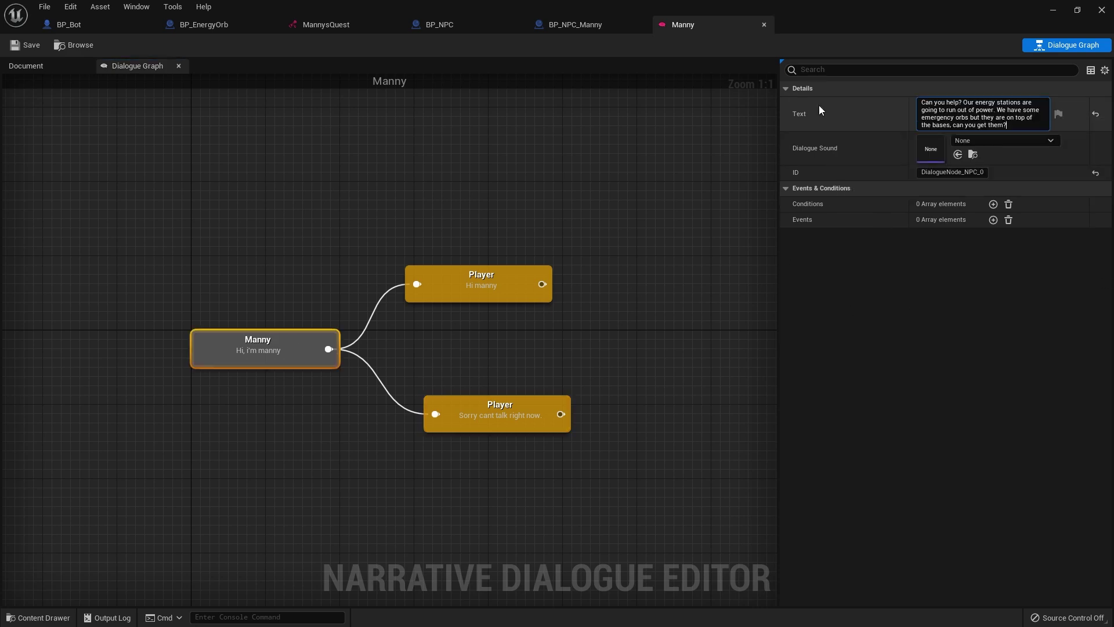
pyautogui.press('Return')
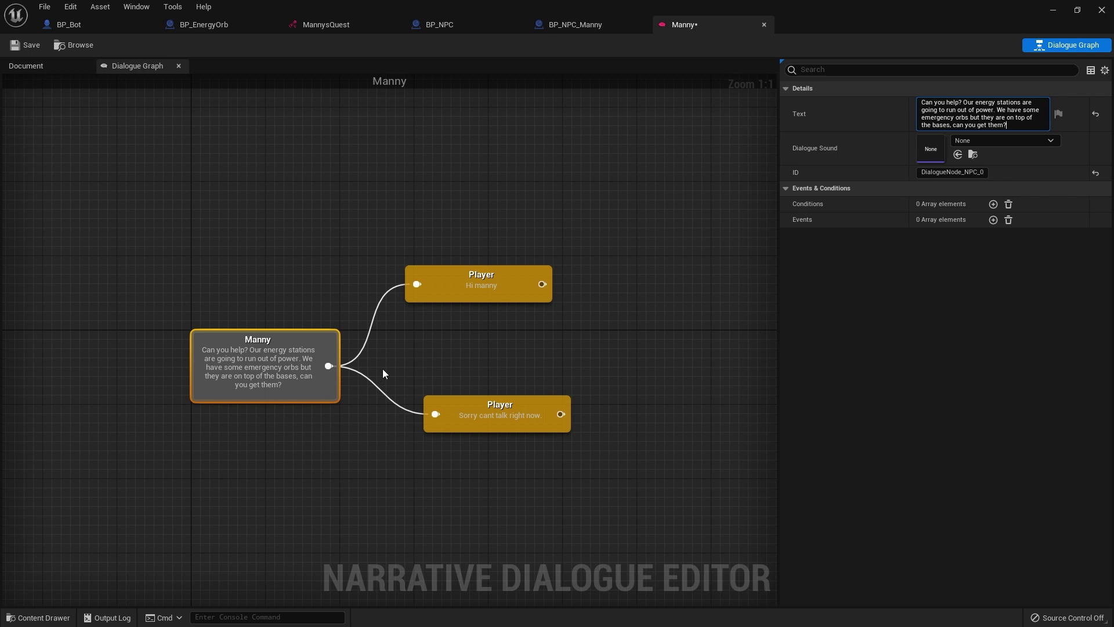
# - Change the upper Player reply to "Sure, i'll get them!" and the lower to "Sorry cant right now.", aligning both nodes beside Manny's line
pyautogui.click(508, 297)
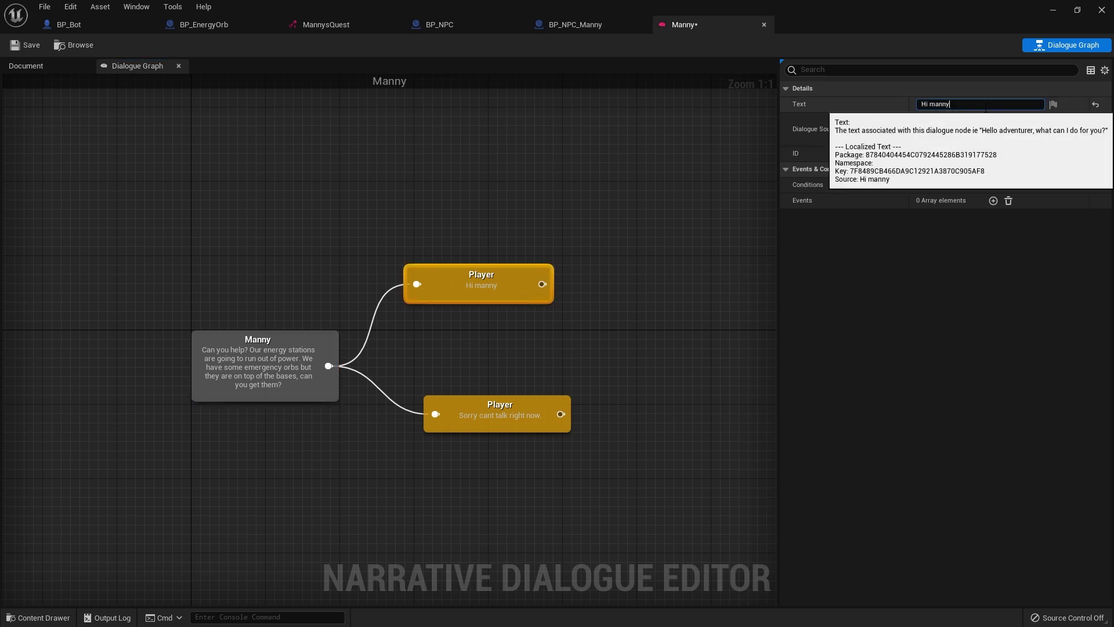
pyautogui.press('Return')
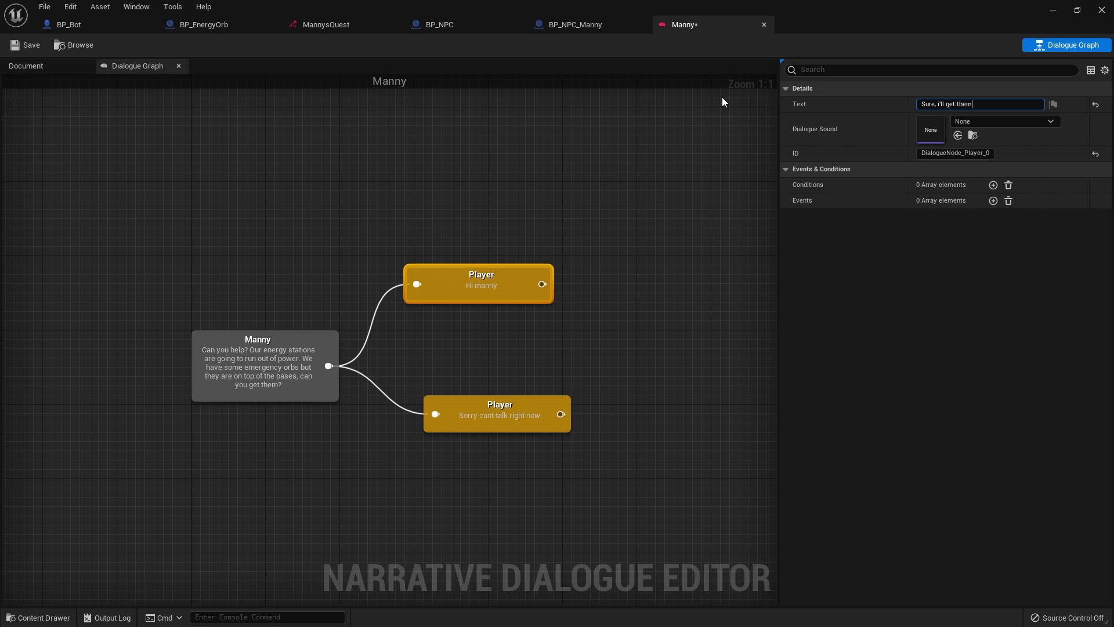
pyautogui.click(533, 403)
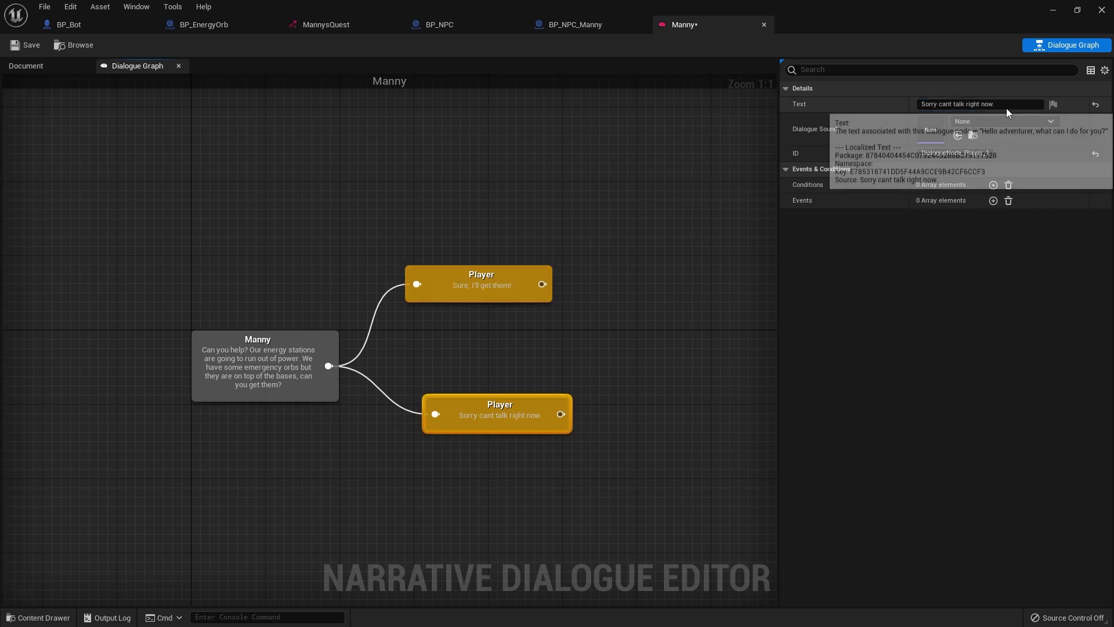
pyautogui.moveTo(969, 104); pyautogui.dragTo(954, 102)
pyautogui.press('BackSpace')
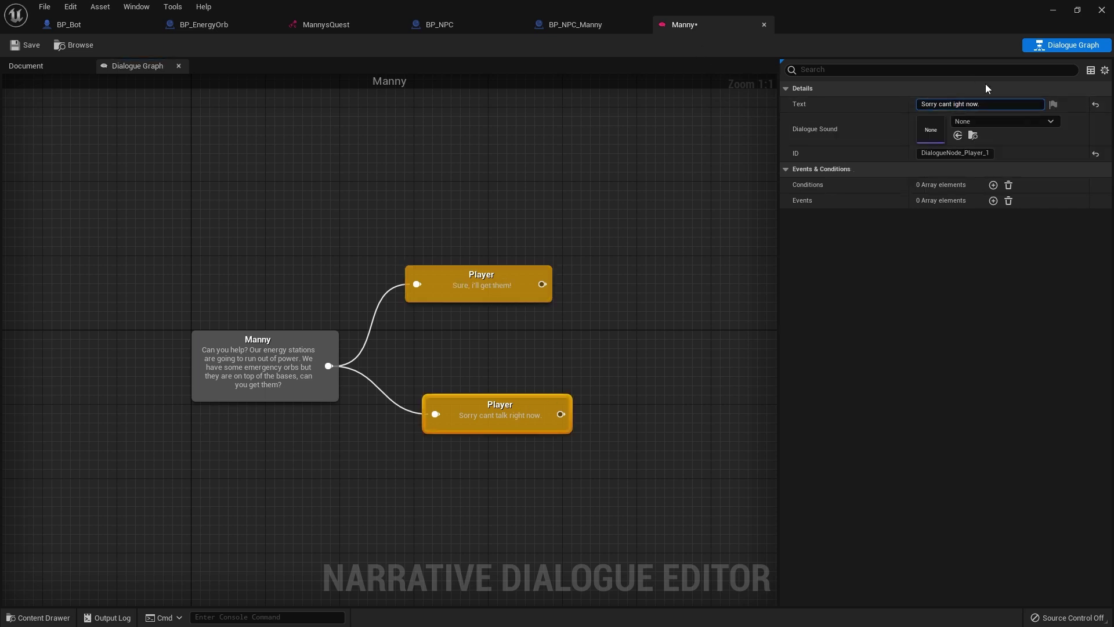
pyautogui.moveTo(477, 411); pyautogui.dragTo(458, 402)
pyautogui.moveTo(473, 301); pyautogui.dragTo(481, 328)
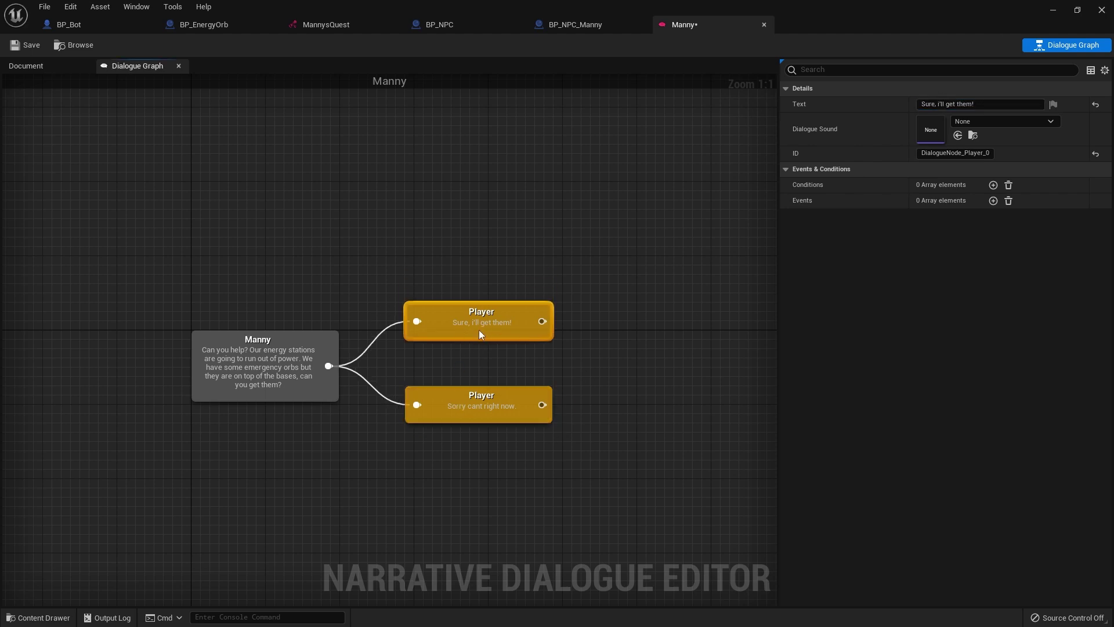
# - Check the orb task in MannysQuest and add an NE_BeginQuest event to the "Sure, i'll get them!" reply in the Manny dialogue
pyautogui.click(327, 25)
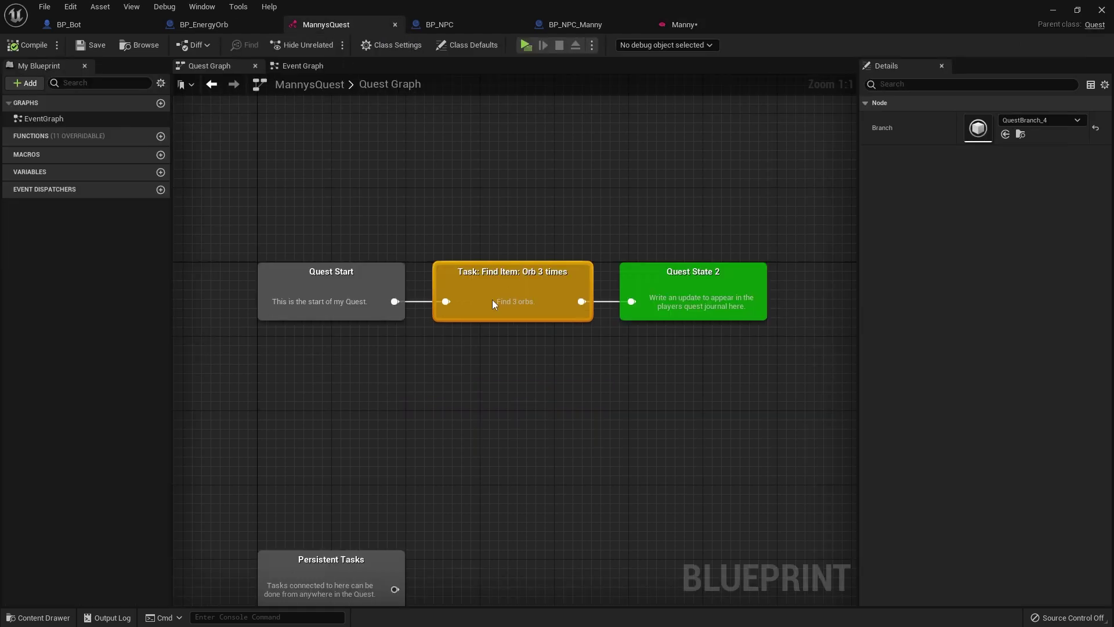
pyautogui.click(510, 305)
pyautogui.click(687, 25)
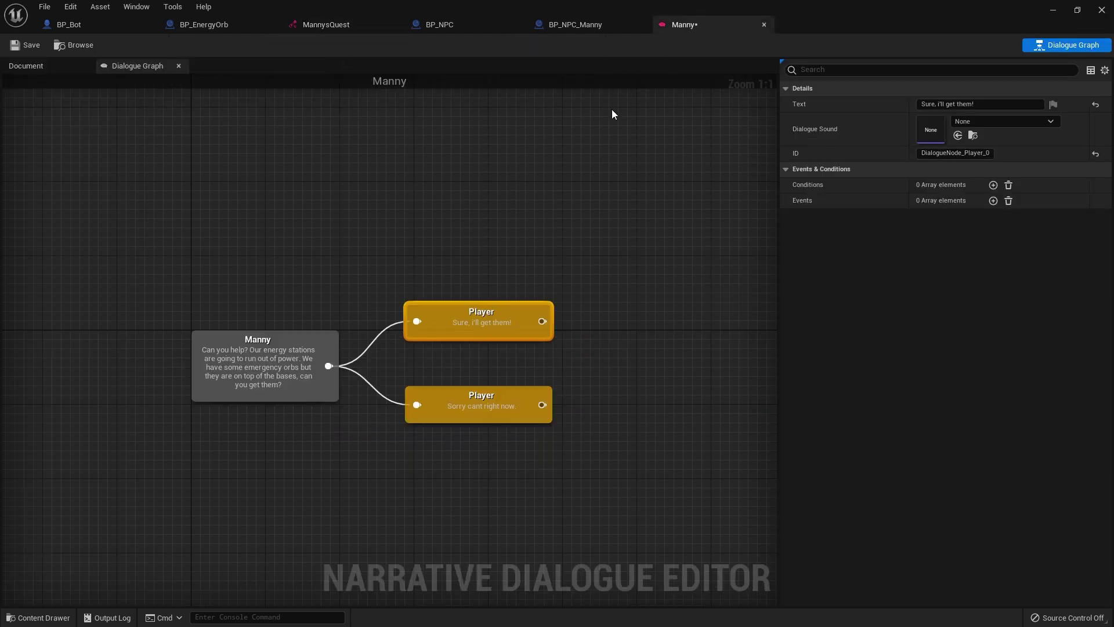
pyautogui.click(993, 200)
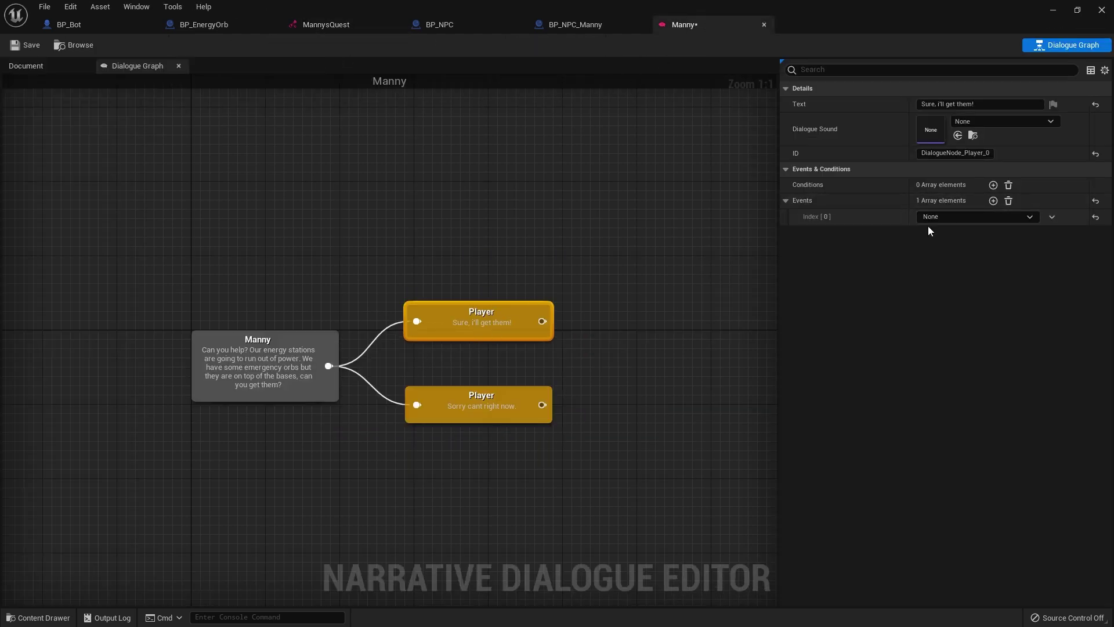
pyautogui.click(946, 217)
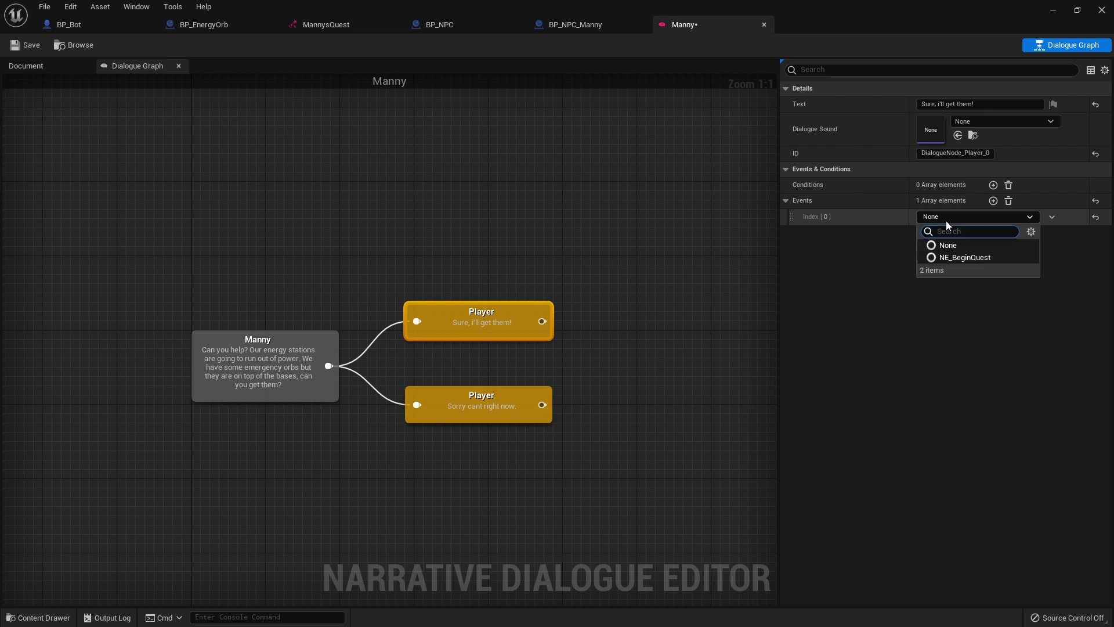
pyautogui.click(966, 259)
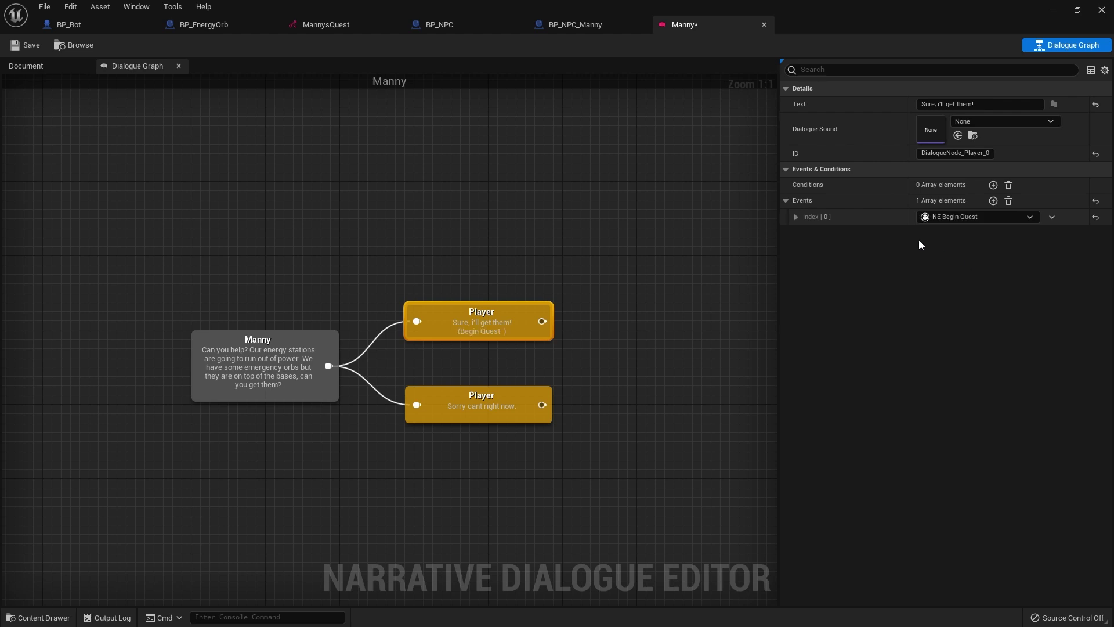
# - Set the Begin Quest event's quest to MannysQuest and save the dialogue
pyautogui.click(797, 216)
pyautogui.click(804, 233)
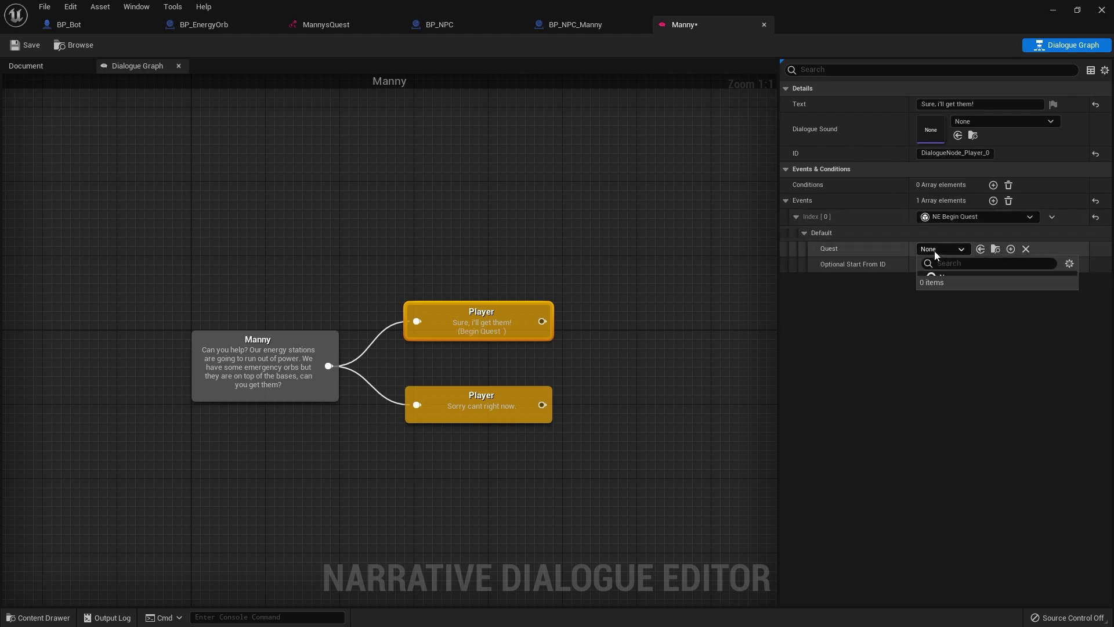
pyautogui.click(937, 248)
pyautogui.click(951, 290)
pyautogui.click(588, 353)
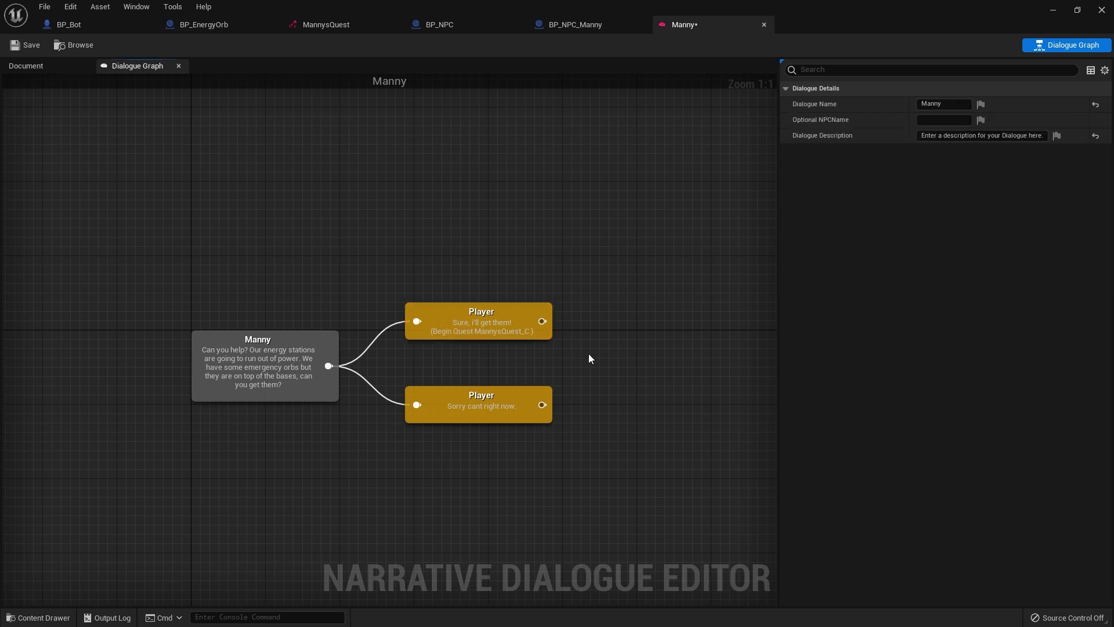
pyautogui.click(487, 332)
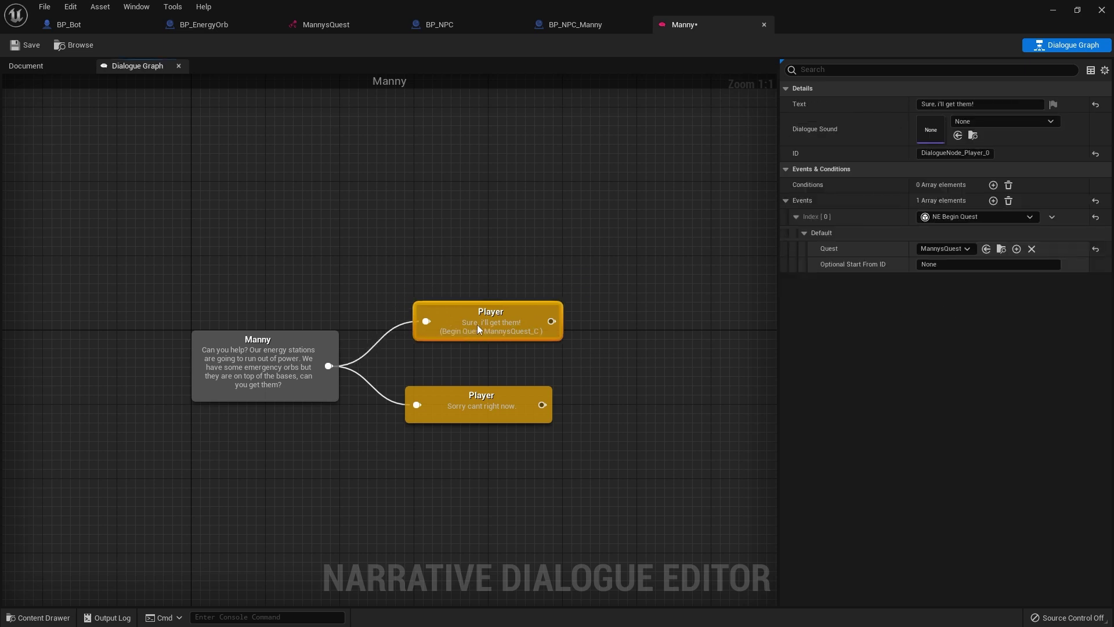
pyautogui.click(465, 243)
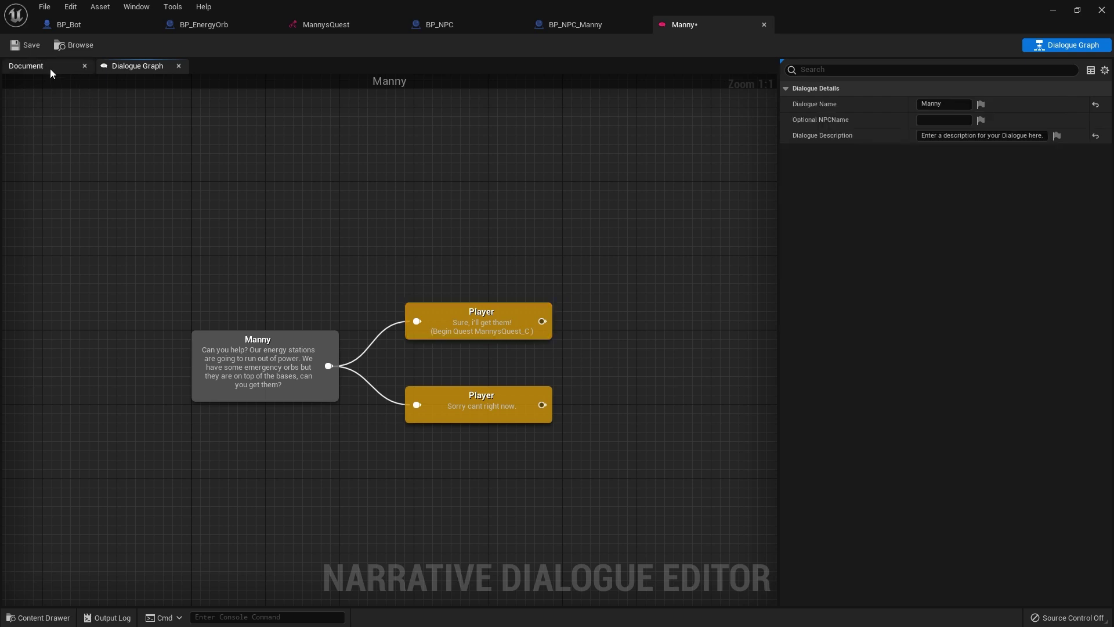
# - In BP_Bot, replace the Begin Quest call with a direct link from Add to Viewport to the Thruster Time setter, and save the blueprint
pyautogui.click(70, 25)
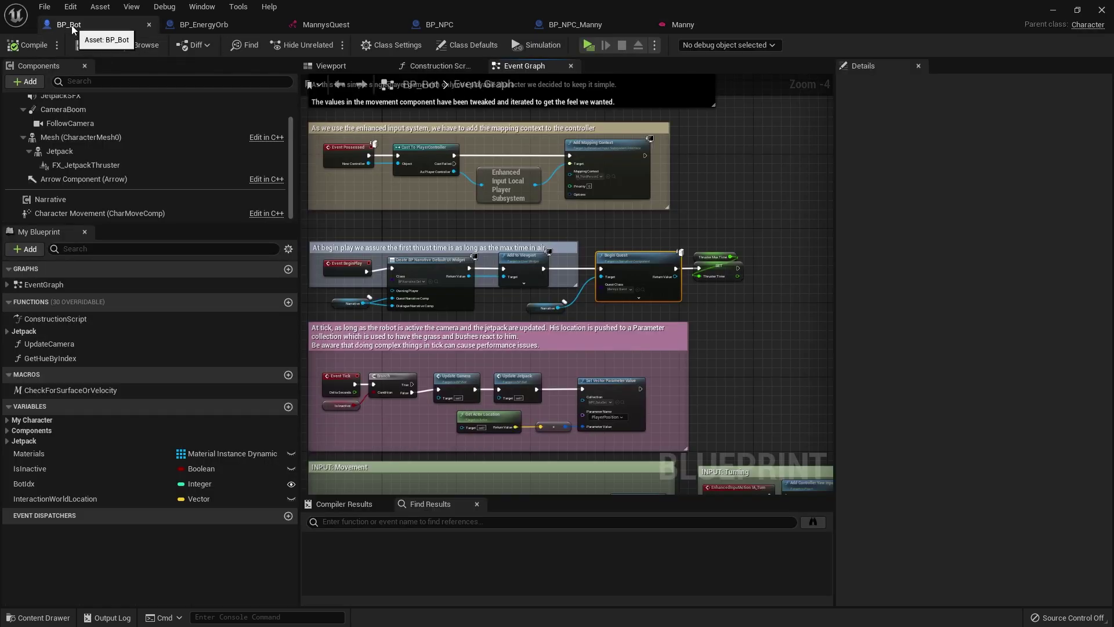
pyautogui.scroll(2, 564, 283)
pyautogui.keyDown('alt'); pyautogui.click(530, 261); pyautogui.keyUp('alt')
pyautogui.moveTo(614, 260); pyautogui.dragTo(529, 260)
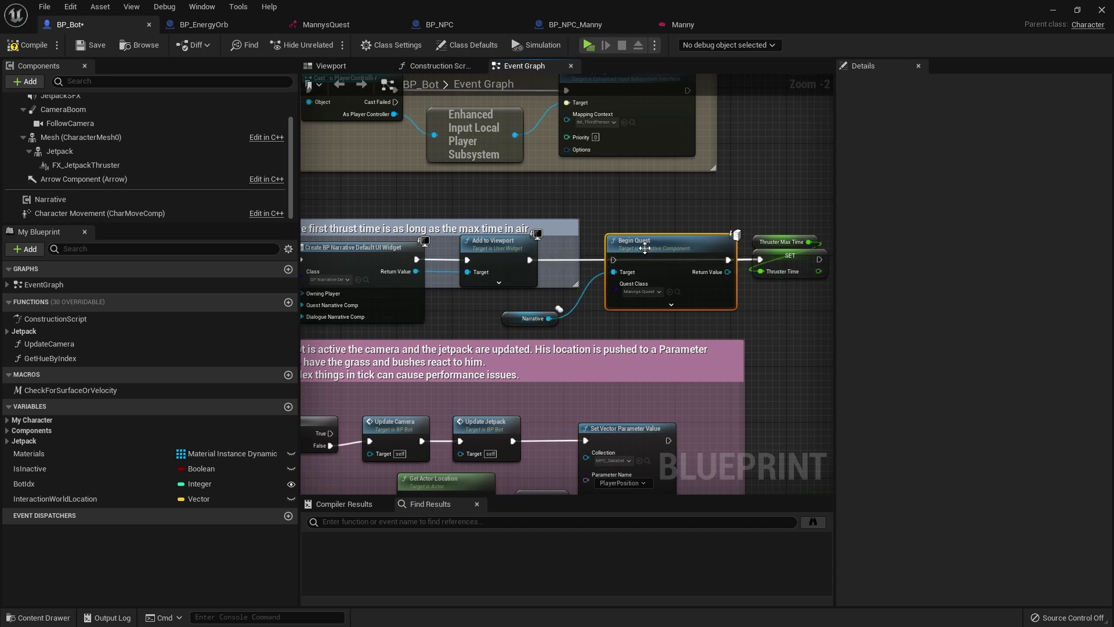
pyautogui.press('Delete')
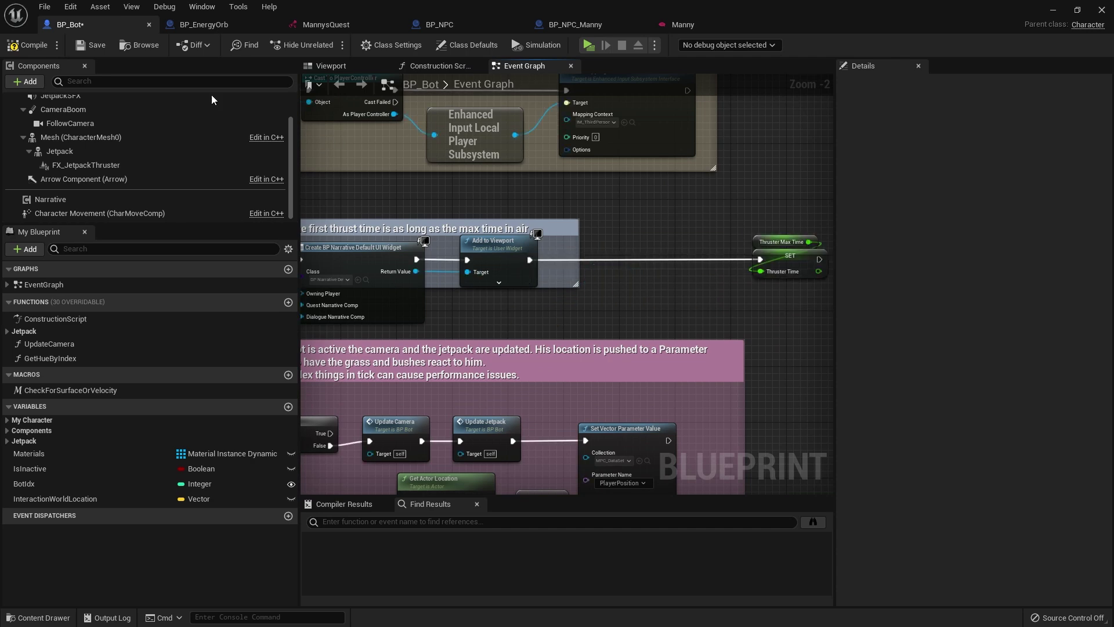
pyautogui.click(93, 45)
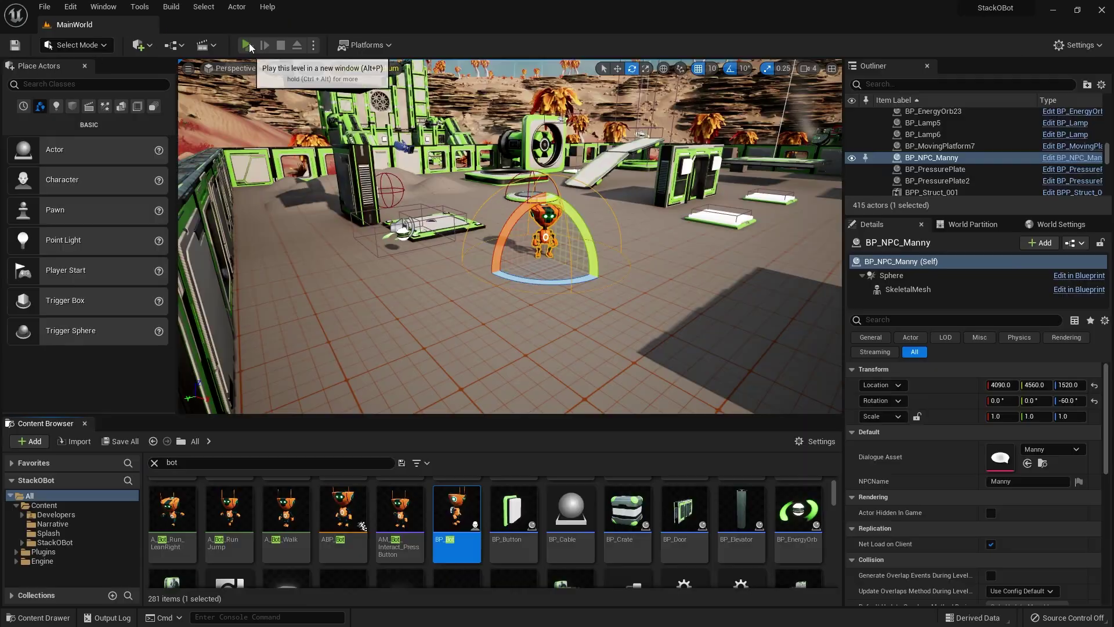
# - Play the level, walk the robot to Manny and accept the quest with "Sure, i'll get them!"
pyautogui.click(249, 45)
pyautogui.press('w')
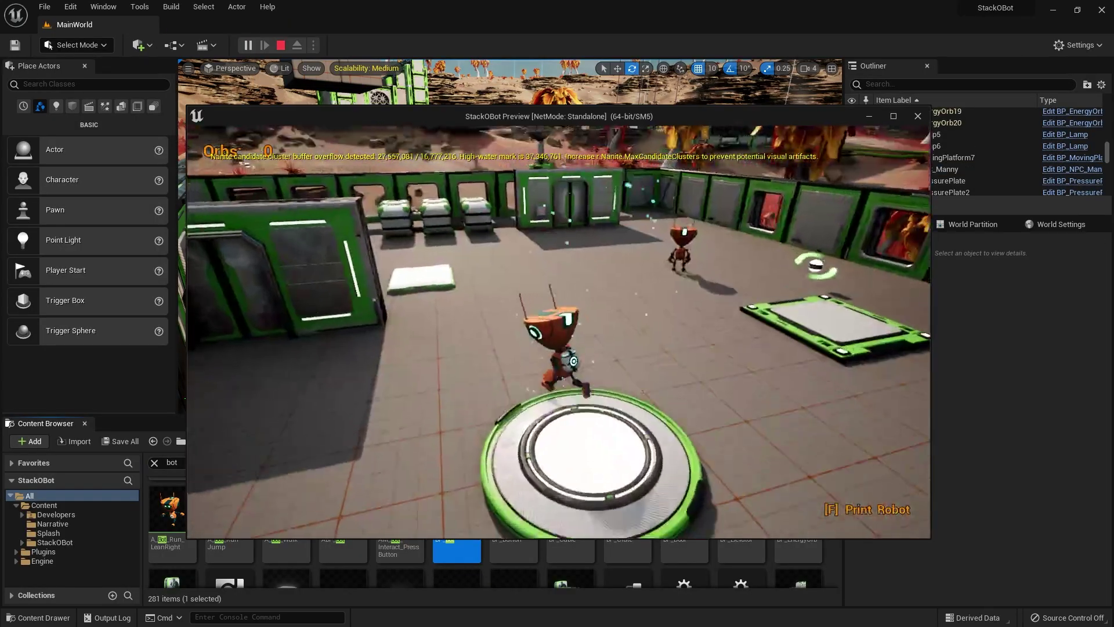
pyautogui.press('w')
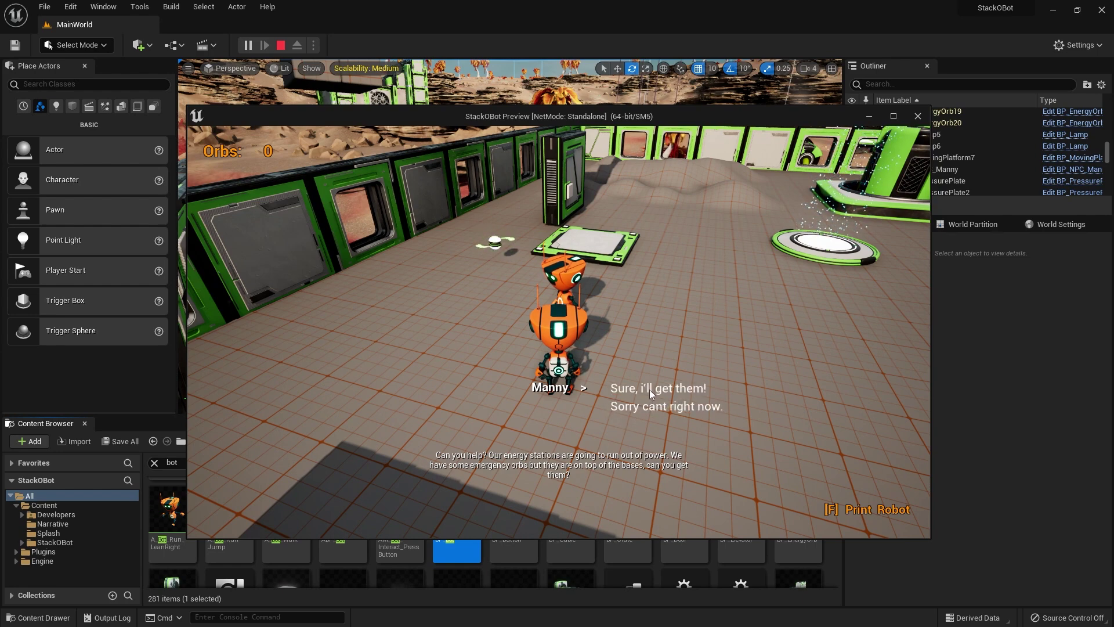
pyautogui.click(650, 391)
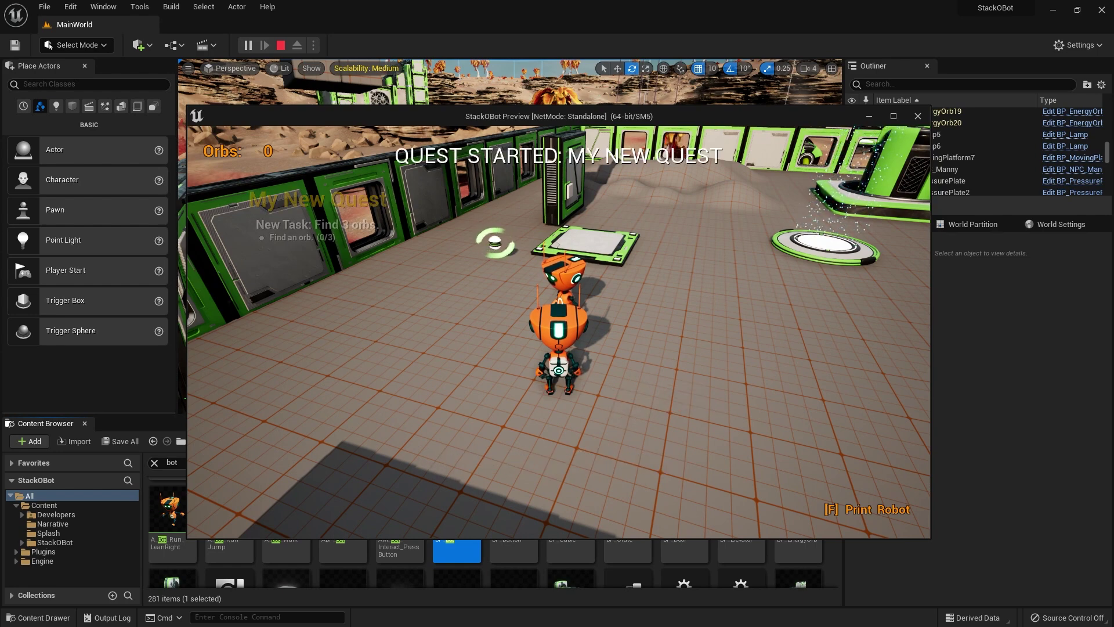
# - Collect three orbs around the base to test the quest, head back towards Manny and stop the play session
pyautogui.press('s')
pyautogui.press('a')
pyautogui.press('w')
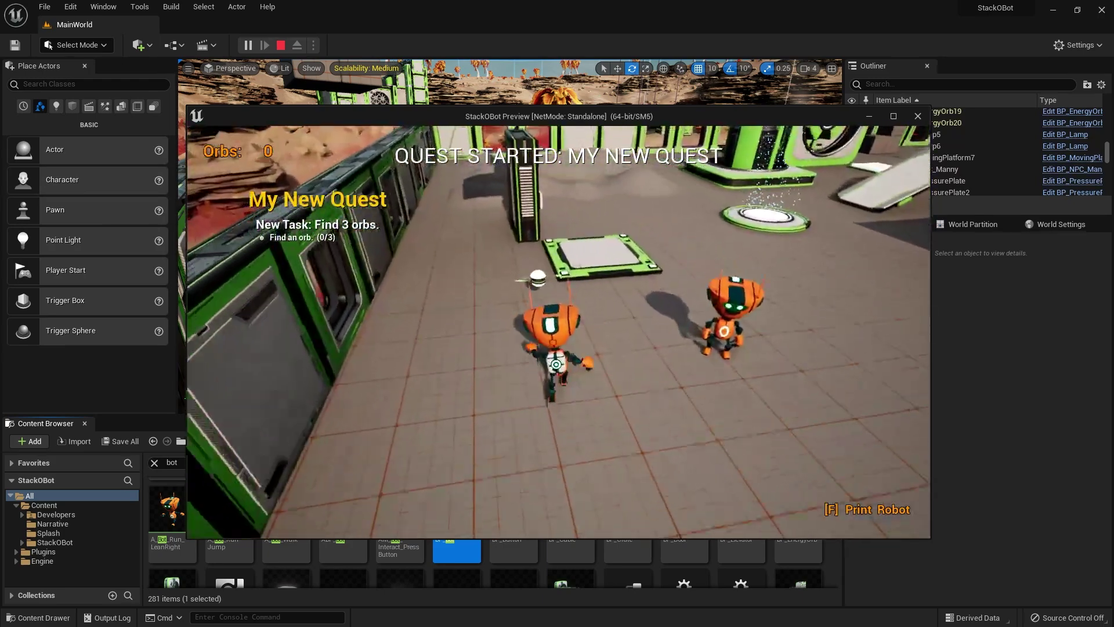
pyautogui.press('w')
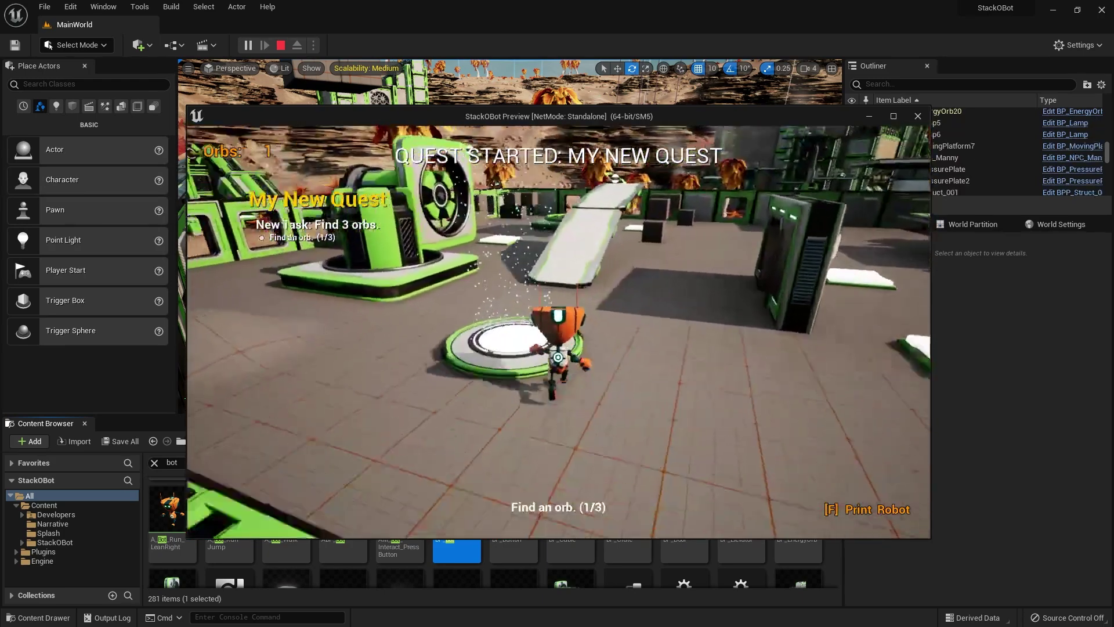
pyautogui.press('w')
pyautogui.press('space')
pyautogui.press('w')
pyautogui.press('space')
pyautogui.press('w')
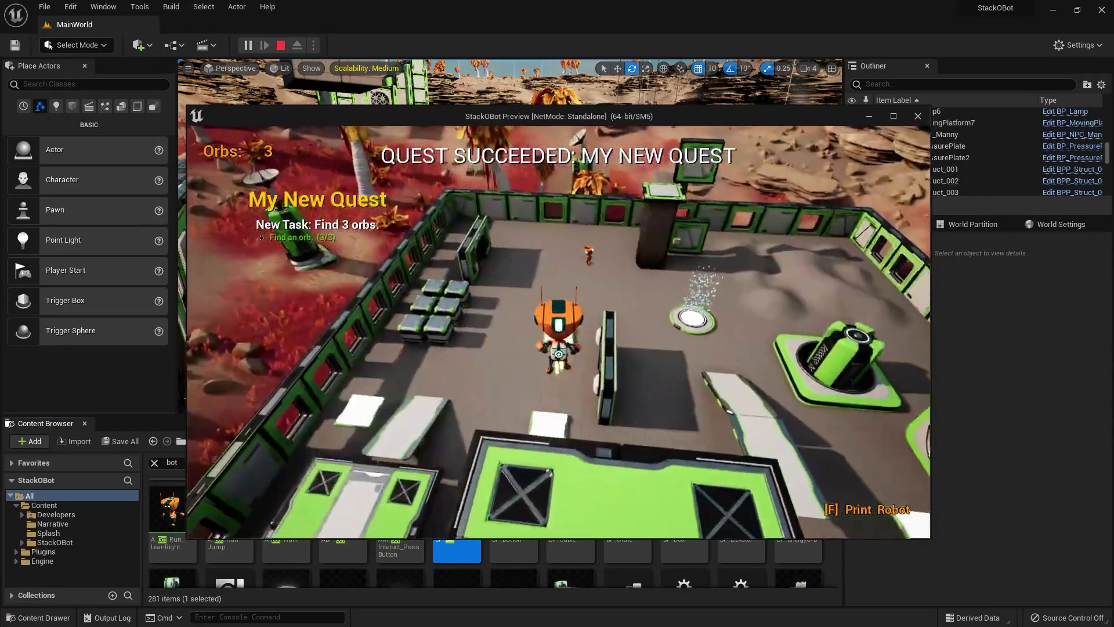
pyautogui.press('w')
pyautogui.press('space')
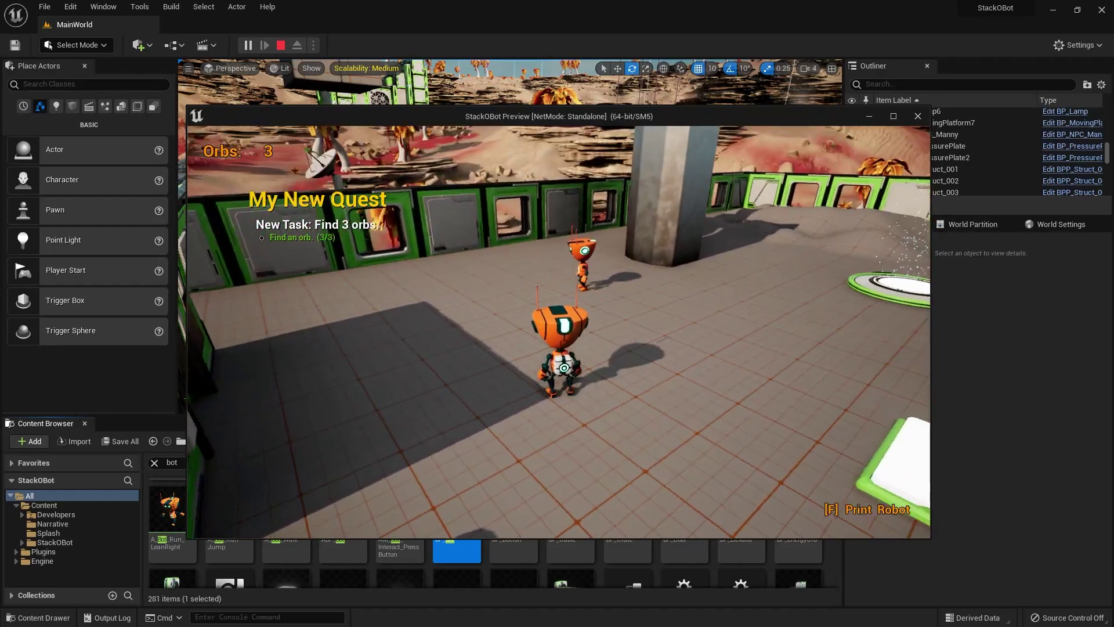
pyautogui.press('Escape')
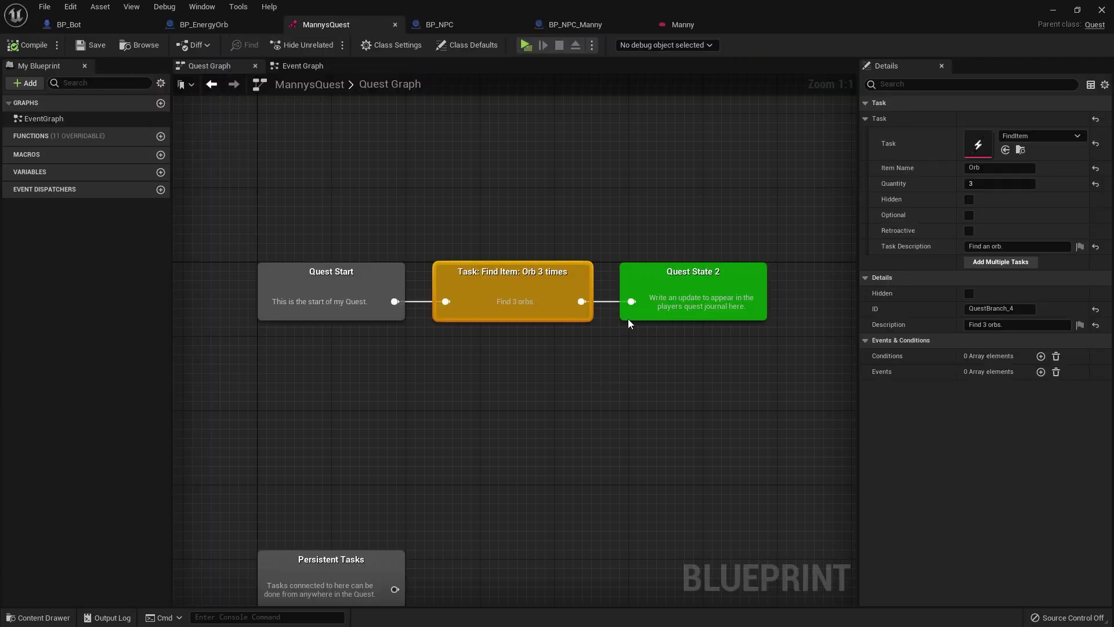
# - In MannysQuest, disconnect Quest State 2 from the Find Item task, move it further along and add a new state after the task
pyautogui.keyDown('alt'); pyautogui.click(631, 301); pyautogui.keyUp('alt')
pyautogui.moveTo(623, 361); pyautogui.dragTo(468, 390, button='right')
pyautogui.moveTo(515, 329); pyautogui.dragTo(775, 321)
pyautogui.moveTo(426, 331); pyautogui.dragTo(507, 314)
pyautogui.click(514, 353)
pyautogui.moveTo(569, 355); pyautogui.dragTo(464, 376, button='right')
pyautogui.moveTo(667, 334); pyautogui.dragTo(797, 315)
pyautogui.moveTo(444, 346); pyautogui.dragTo(541, 350, button='right')
# - Name the new quest state after the Find Item task "Got Orbs"
pyautogui.click(535, 337)
pyautogui.click(998, 118)
pyautogui.write('Got Orbs')
pyautogui.press('Return')
pyautogui.click(668, 340)
# - Add a Select Dialogue Reply task after the Got Orbs state and delete the surplus node beyond it
pyautogui.moveTo(595, 355); pyautogui.dragTo(651, 343)
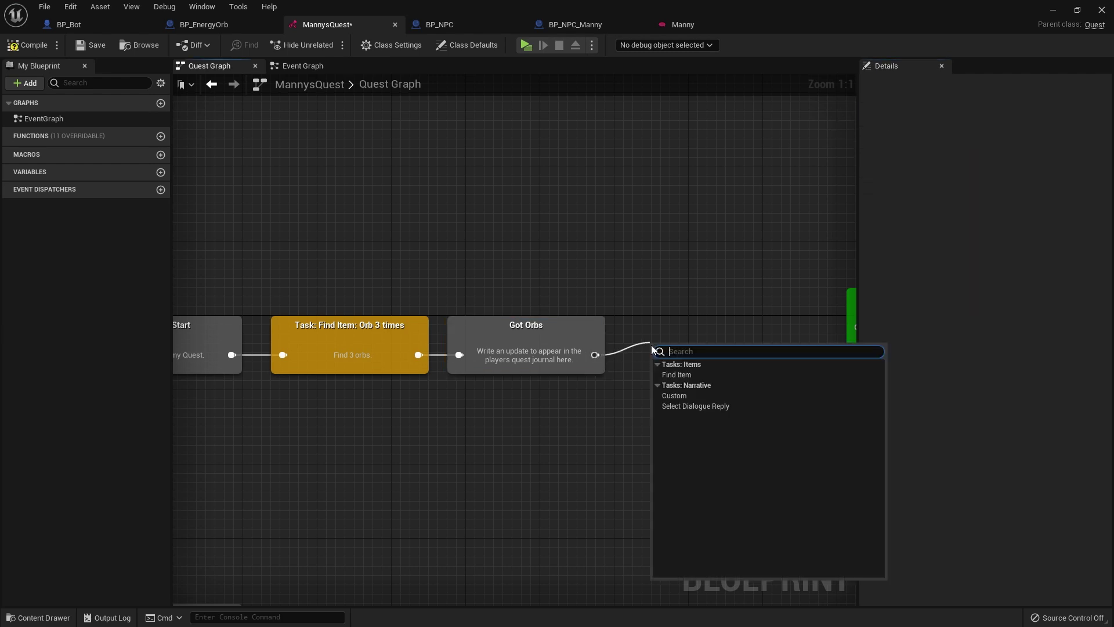
pyautogui.click(691, 407)
pyautogui.moveTo(715, 386); pyautogui.dragTo(693, 366)
pyautogui.moveTo(706, 392); pyautogui.dragTo(526, 403, button='right')
pyautogui.moveTo(693, 403); pyautogui.dragTo(697, 434)
pyautogui.press('Delete')
# - Set the Reply ID of the Select Dialogue Reply task to GiveOrbs
pyautogui.click(517, 366)
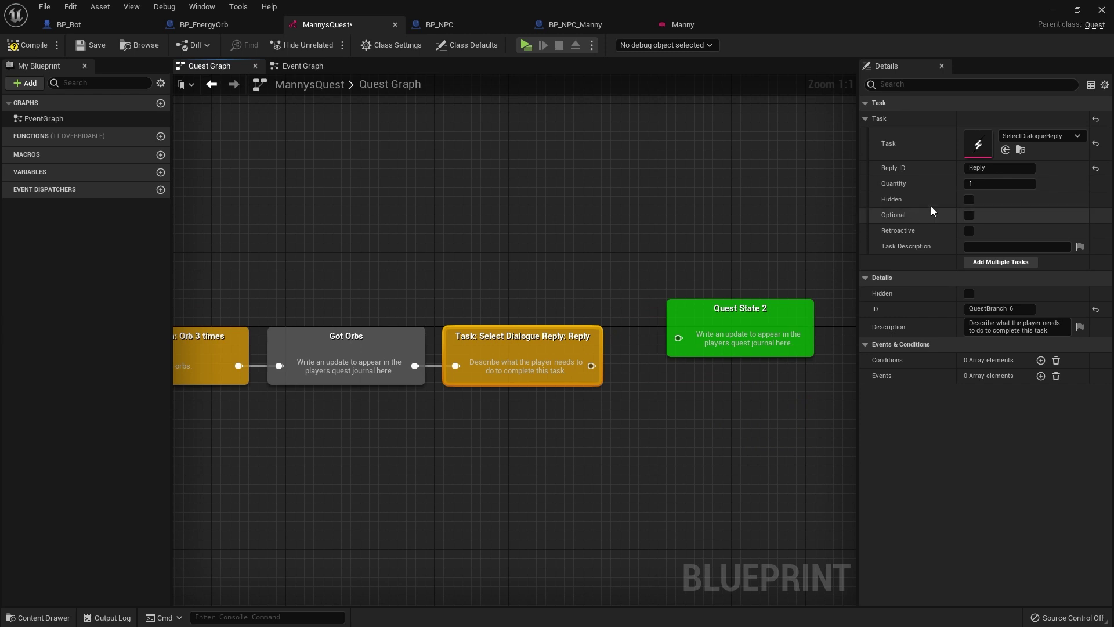
pyautogui.click(986, 168)
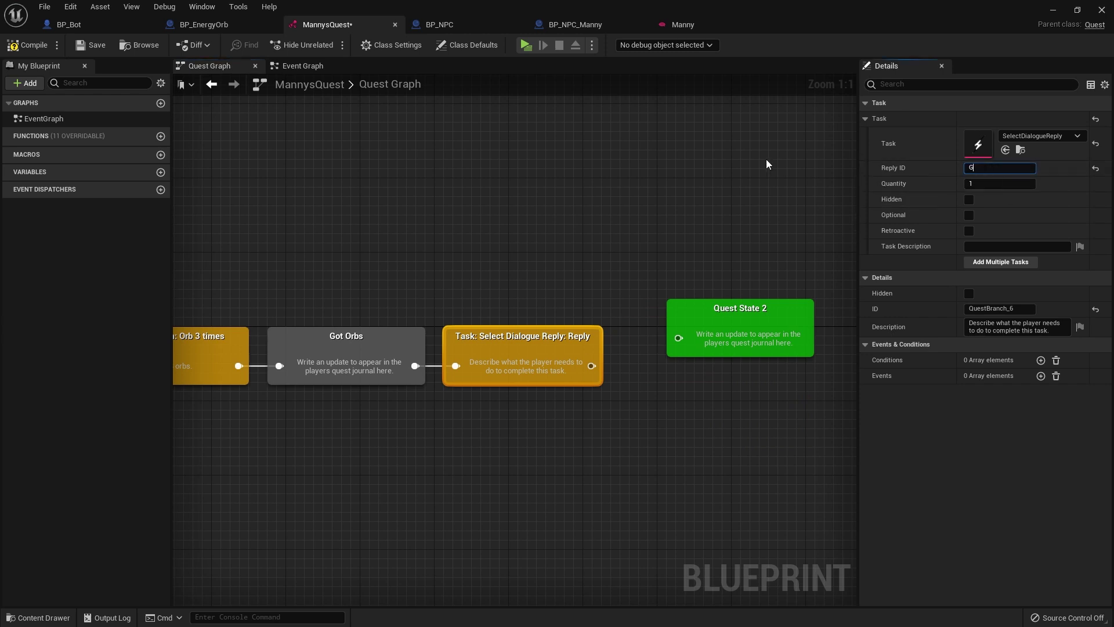
pyautogui.write('GiveOrbs')
pyautogui.press('Return')
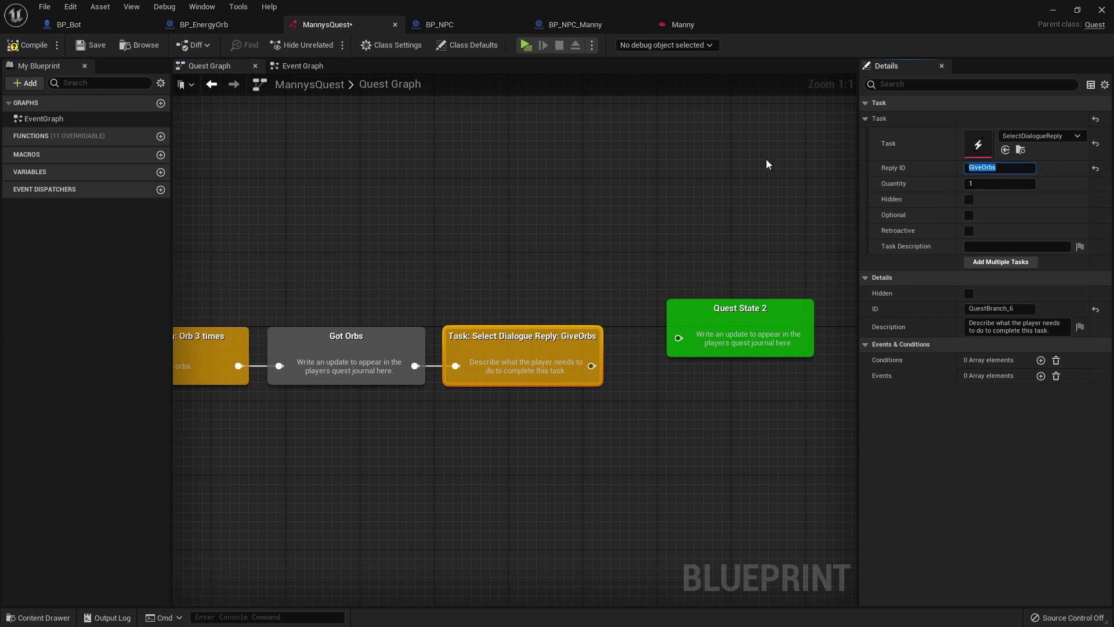
# - Describe the GiveOrbs task as "Bring the orbs back to Manny." and connect it to Quest State 2
pyautogui.click(1016, 326)
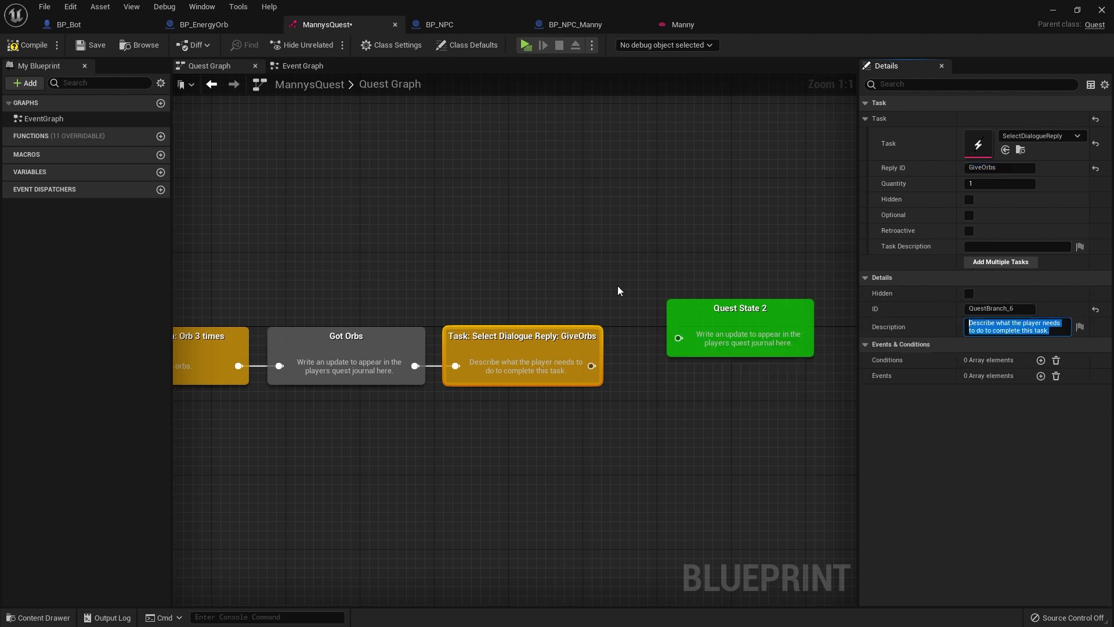
pyautogui.write('R')
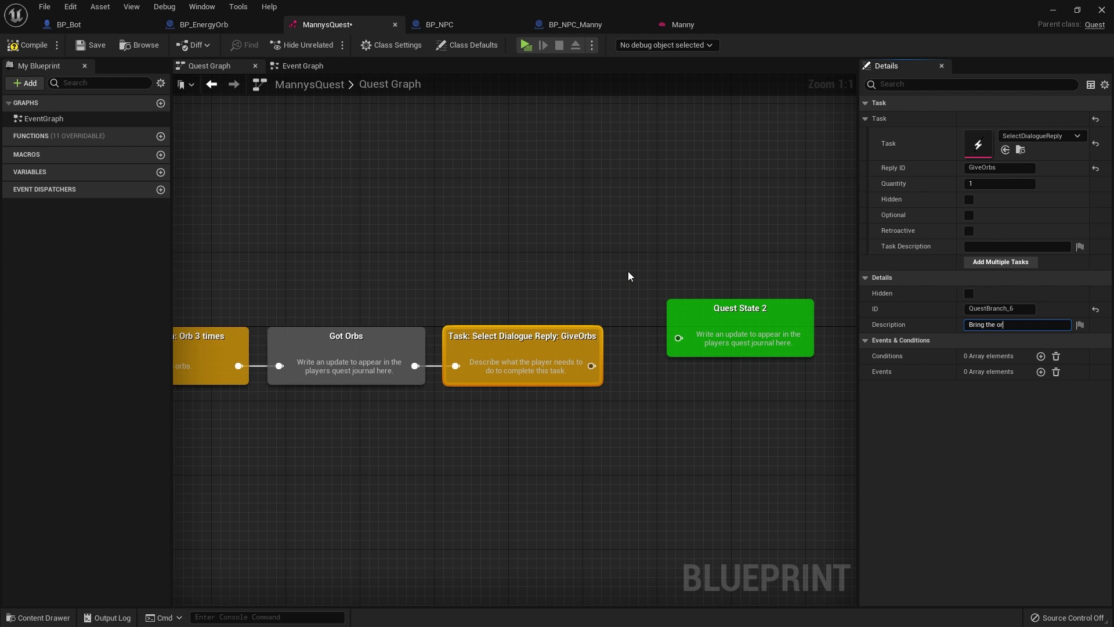
pyautogui.write('ring the orbs back to Manny.')
pyautogui.press('Return')
pyautogui.moveTo(591, 365); pyautogui.dragTo(693, 360)
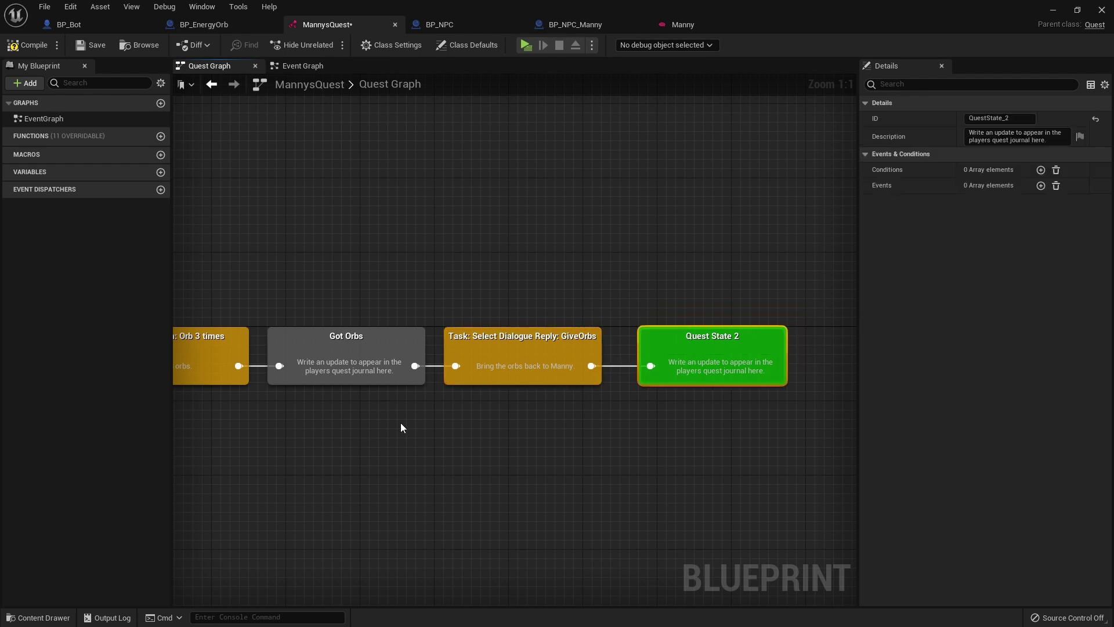
pyautogui.scroll(-1, 406, 425)
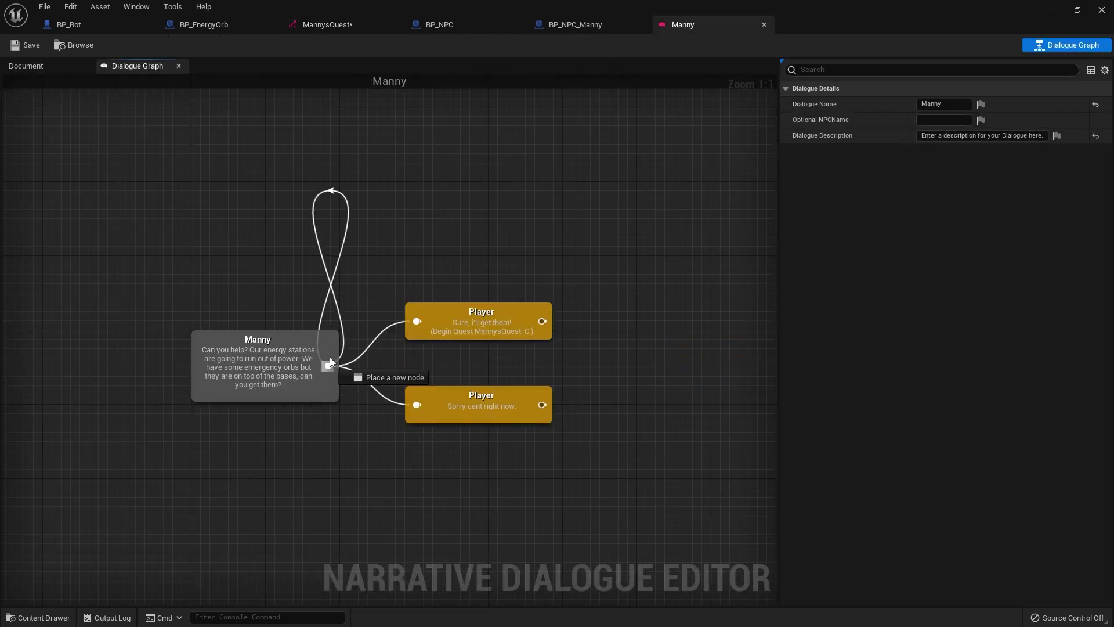
# - In the Manny dialogue, add a player response "Heres the orbs." to Manny's opening node
pyautogui.moveTo(329, 357); pyautogui.dragTo(399, 214)
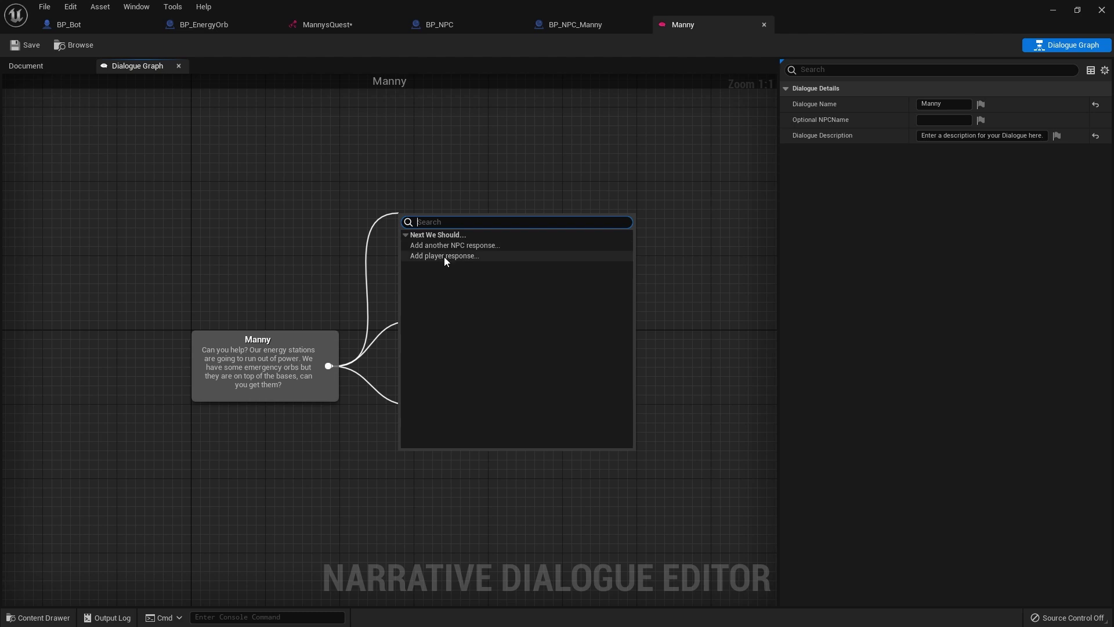
pyautogui.click(444, 256)
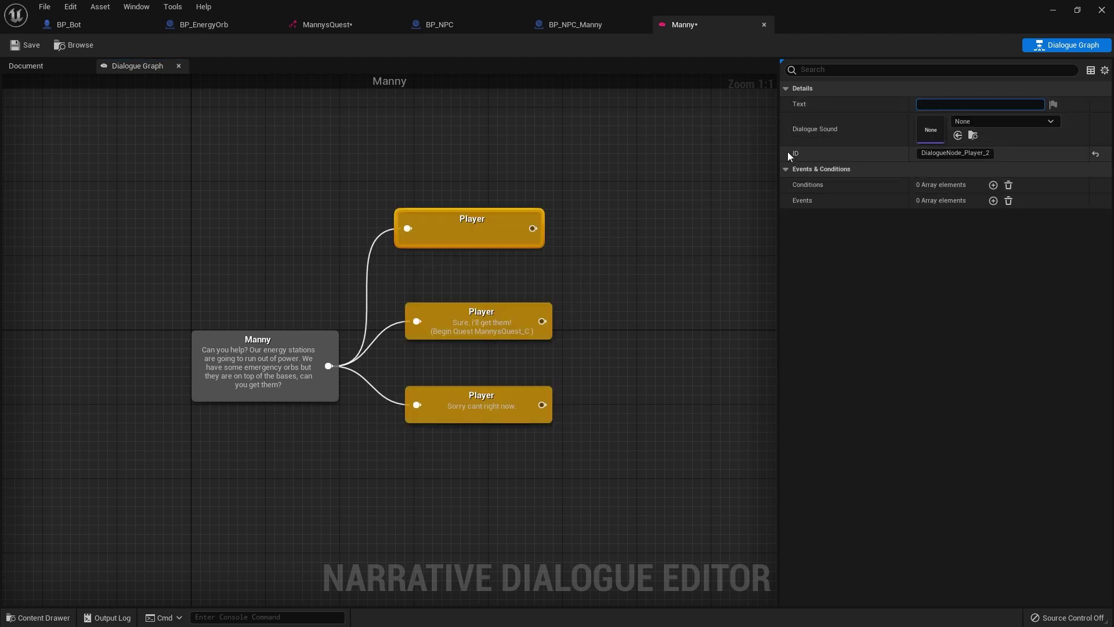
pyautogui.write('Heres the orbs.')
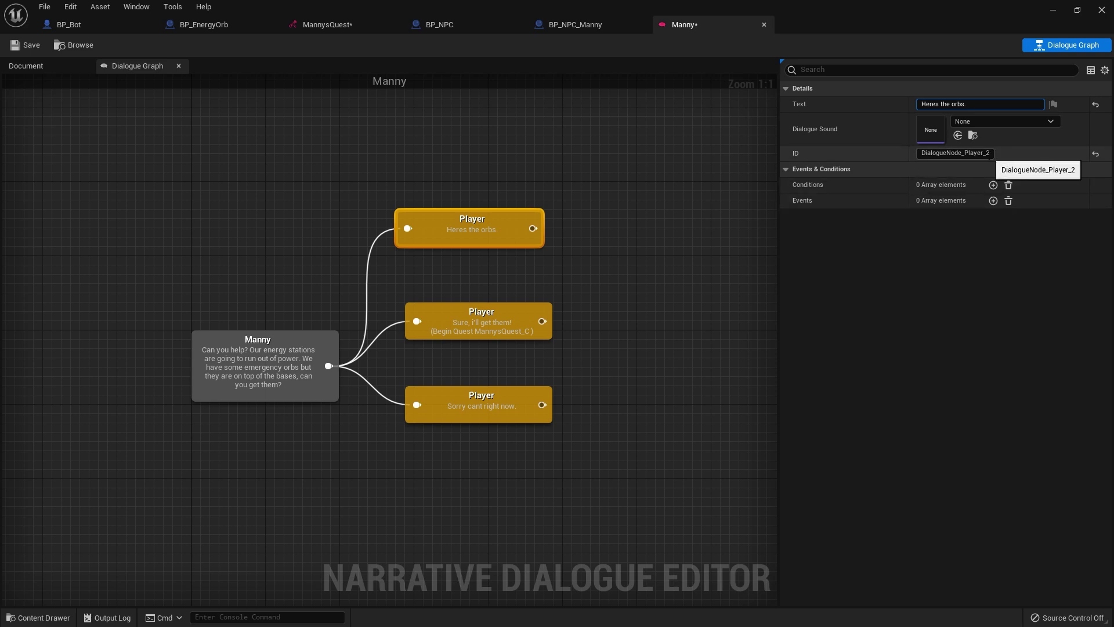
# - Set the ID of the "Heres the orbs." reply to GiveOrbs and save the dialogue
pyautogui.click(957, 154)
pyautogui.doubleClick(957, 154)
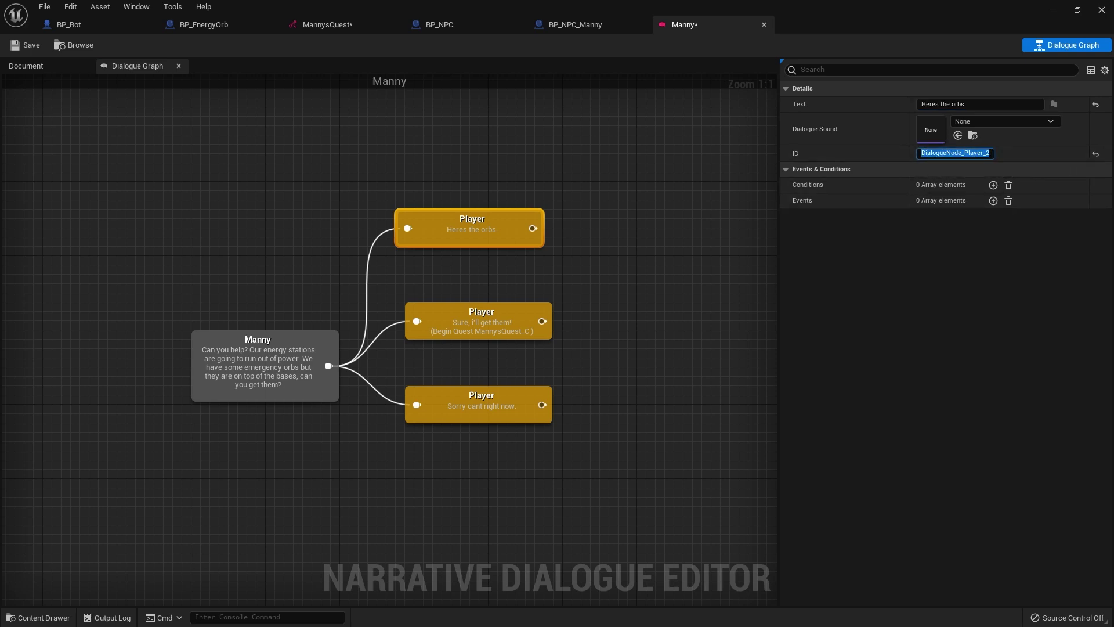
pyautogui.write('Gi')
pyautogui.click(293, 307)
pyautogui.hotkey('ctrl', 's')
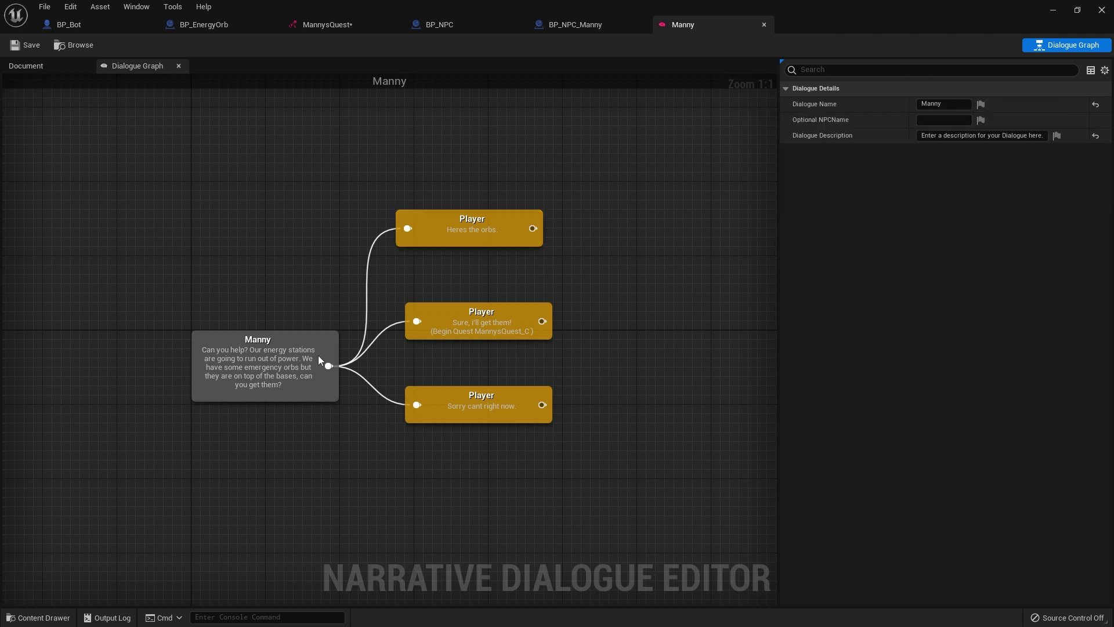
# - Reposition Manny's opening node, copy its "Can you help?" text and clear the text from the node
pyautogui.moveTo(259, 362); pyautogui.dragTo(316, 387, button='right')
pyautogui.moveTo(316, 386); pyautogui.dragTo(308, 361)
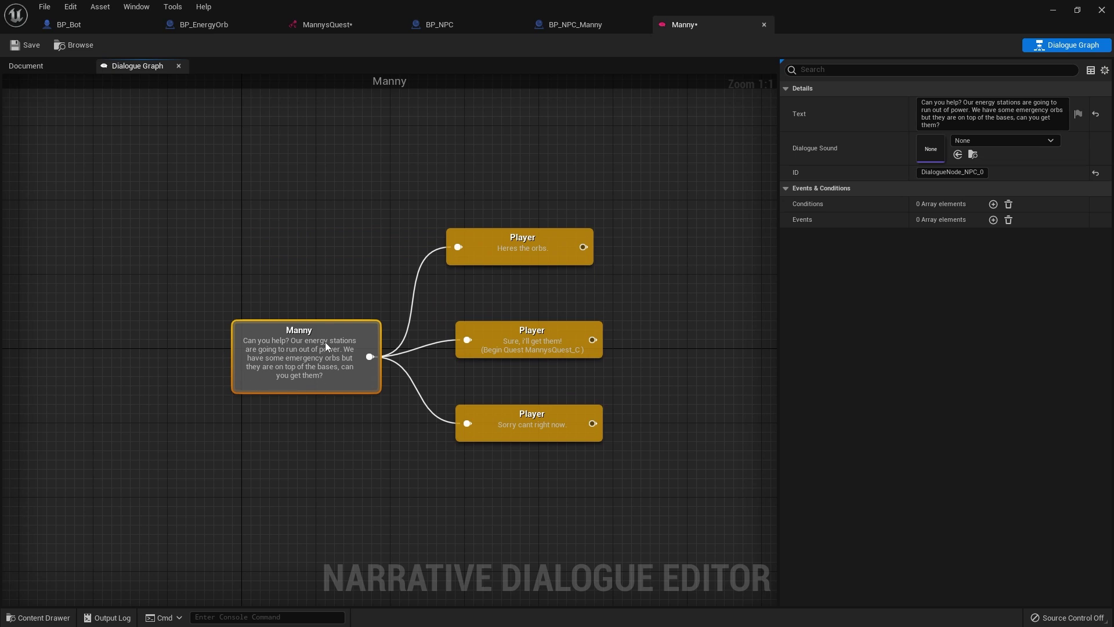
pyautogui.moveTo(310, 357); pyautogui.dragTo(300, 336)
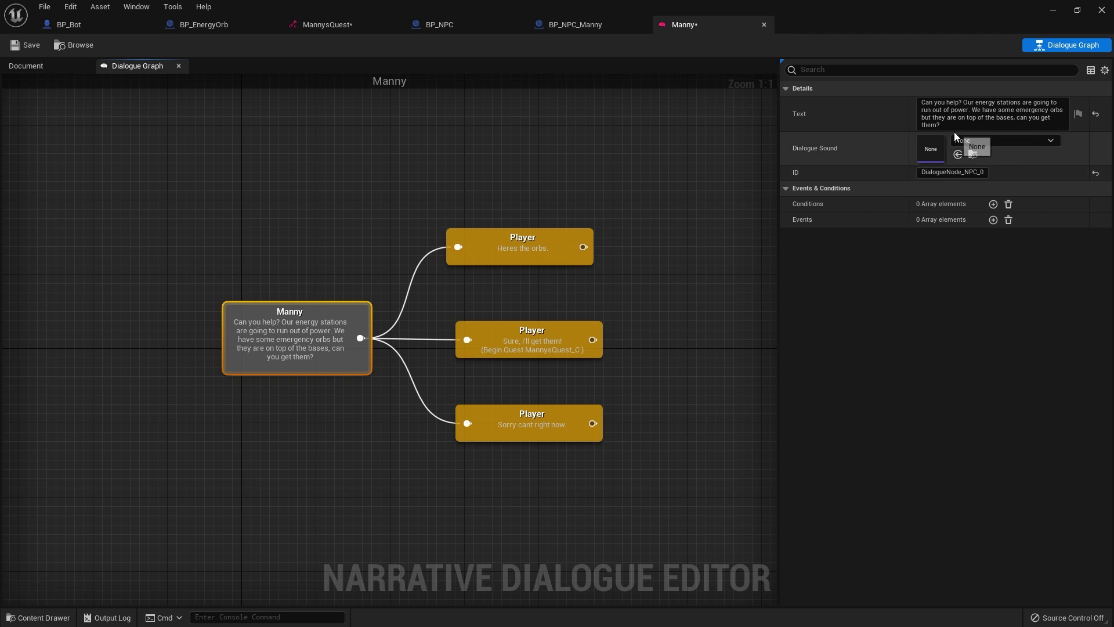
pyautogui.click(992, 113)
pyautogui.hotkey('ctrl', 'c')
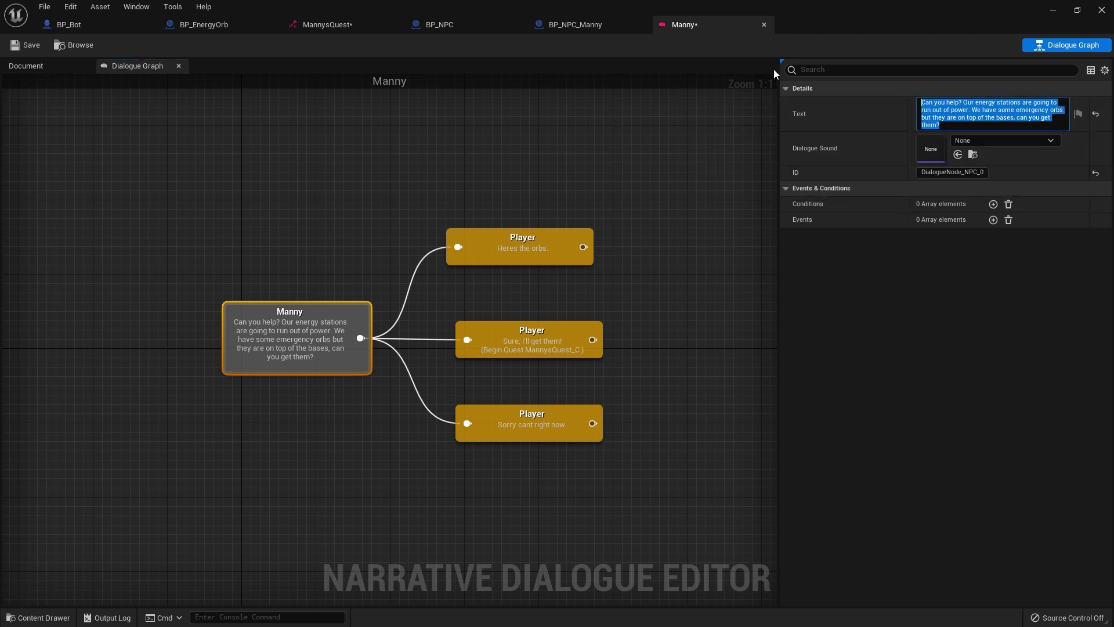
pyautogui.press('BackSpace')
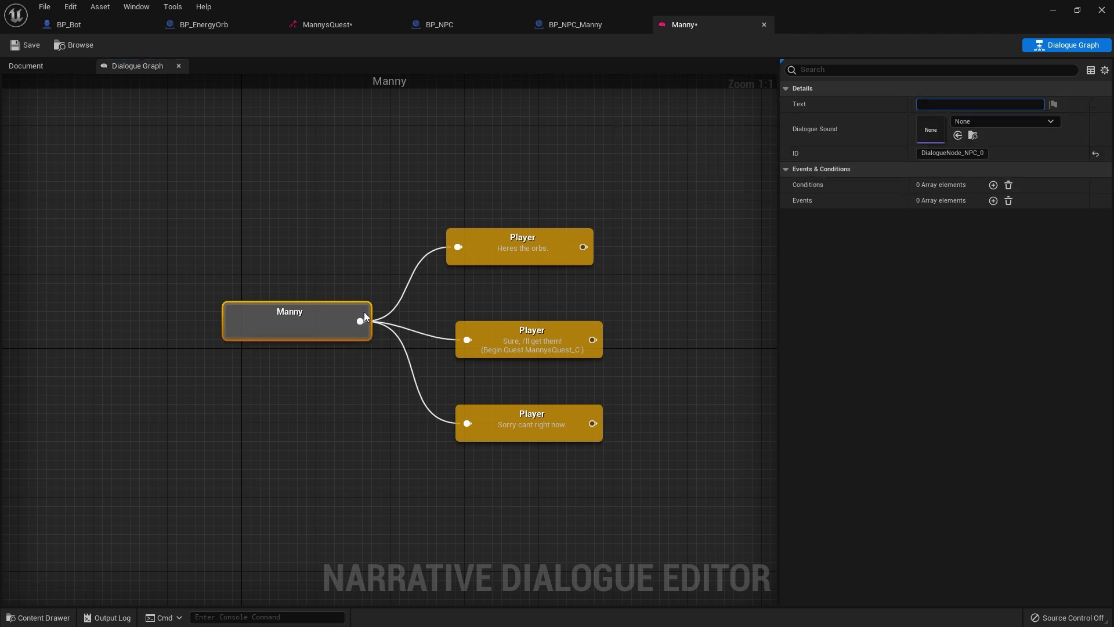
# - Break the links from Manny's empty opening node to the player replies and add an NPC response containing the copied "Can you help?" text
pyautogui.moveTo(334, 330); pyautogui.dragTo(462, 337, button='right')
pyautogui.moveTo(441, 337); pyautogui.dragTo(334, 287)
pyautogui.keyDown('alt'); pyautogui.click(367, 338); pyautogui.keyUp('alt')
pyautogui.click(364, 312)
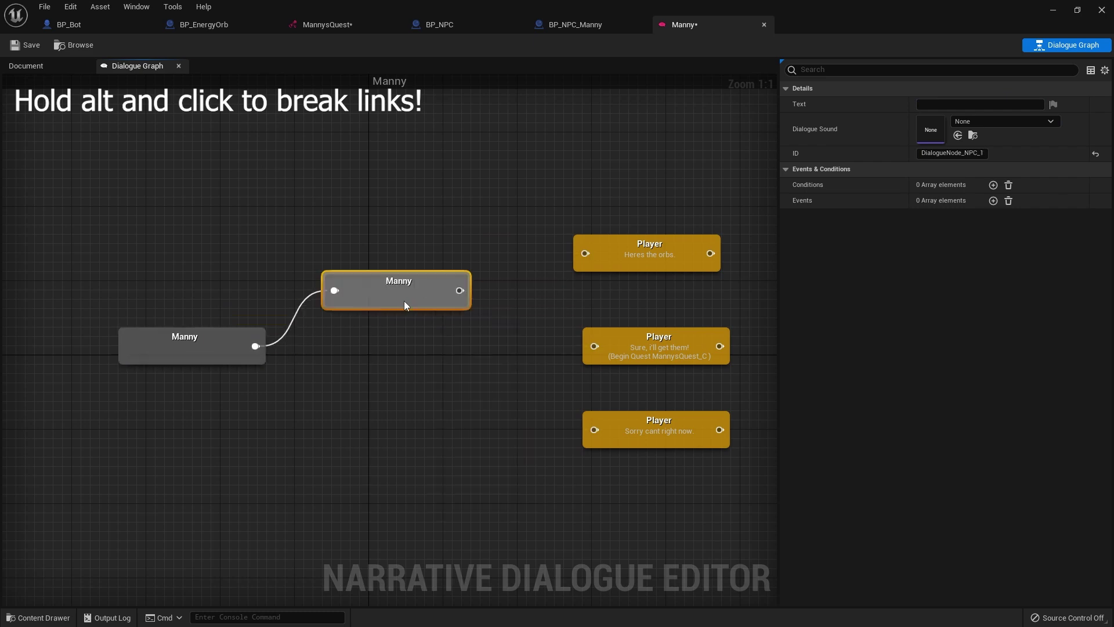
pyautogui.click(981, 105)
pyautogui.hotkey('ctrl', 'v')
pyautogui.press('Return')
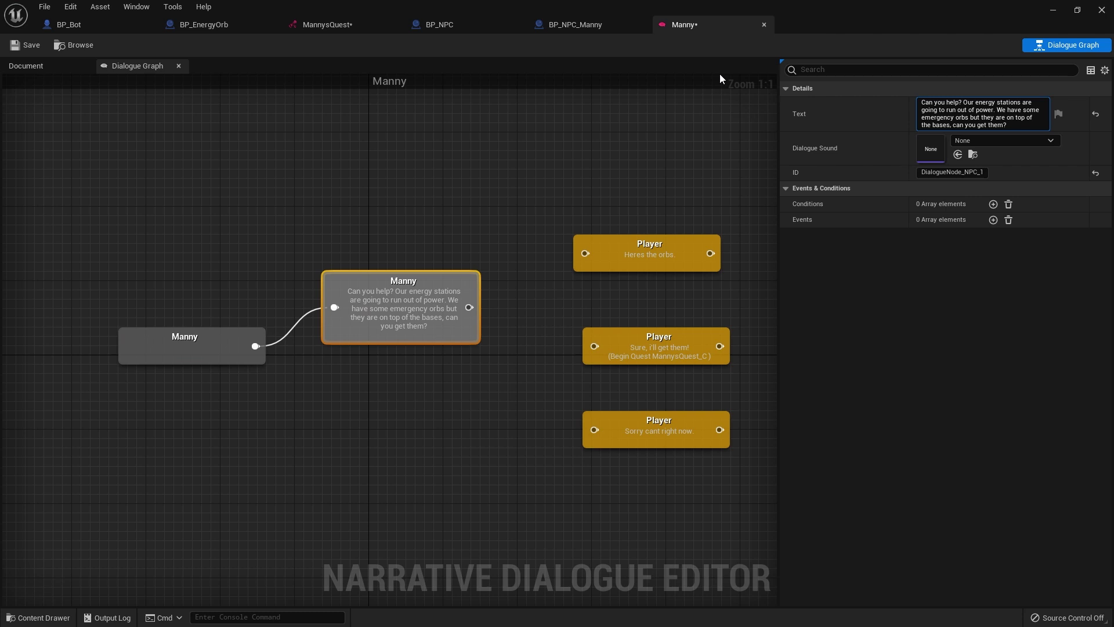
# - Move the "Can you help?" node down and add a second NPC response "Have you got the orbs?" to the opening node
pyautogui.moveTo(390, 315); pyautogui.dragTo(381, 409)
pyautogui.moveTo(254, 346); pyautogui.dragTo(326, 302)
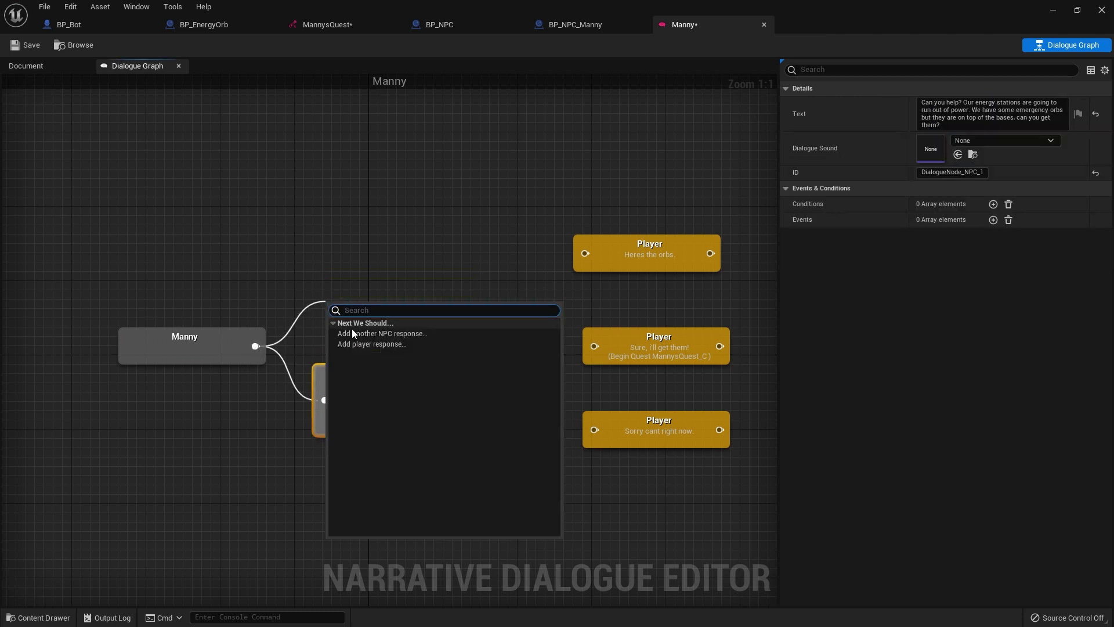
pyautogui.click(398, 333)
pyautogui.click(934, 105)
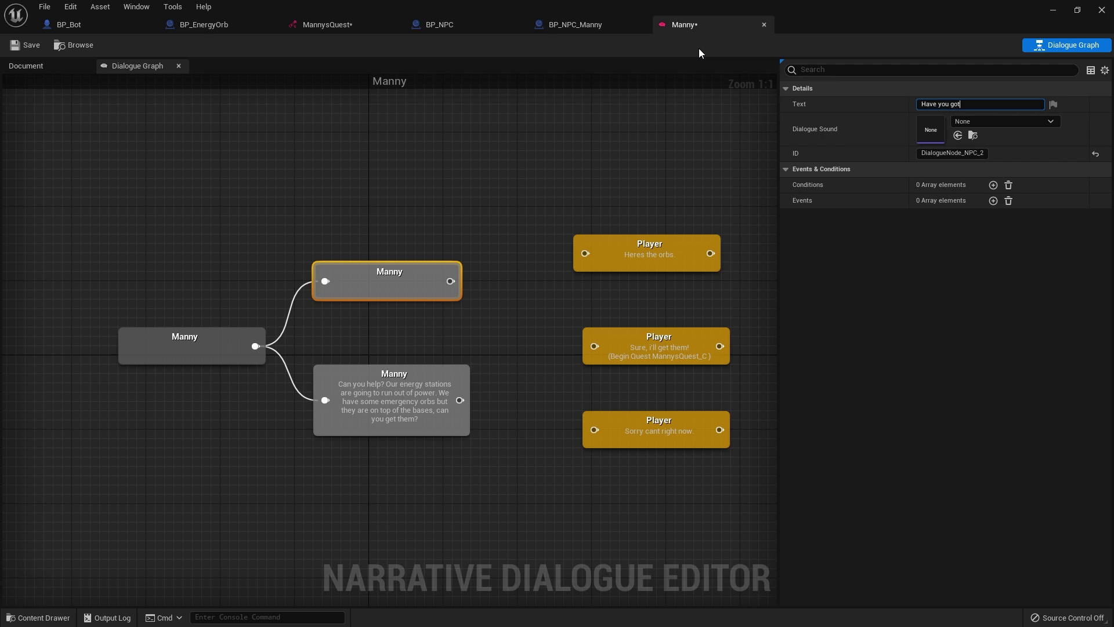
pyautogui.write('Have you got the orbs?')
# - Reword the GiveOrbs reply to "Yes, Heres the orbs.", link it to "Have you got the orbs?" and add the reply "No, I dont have them yet"
pyautogui.moveTo(626, 267); pyautogui.dragTo(639, 225)
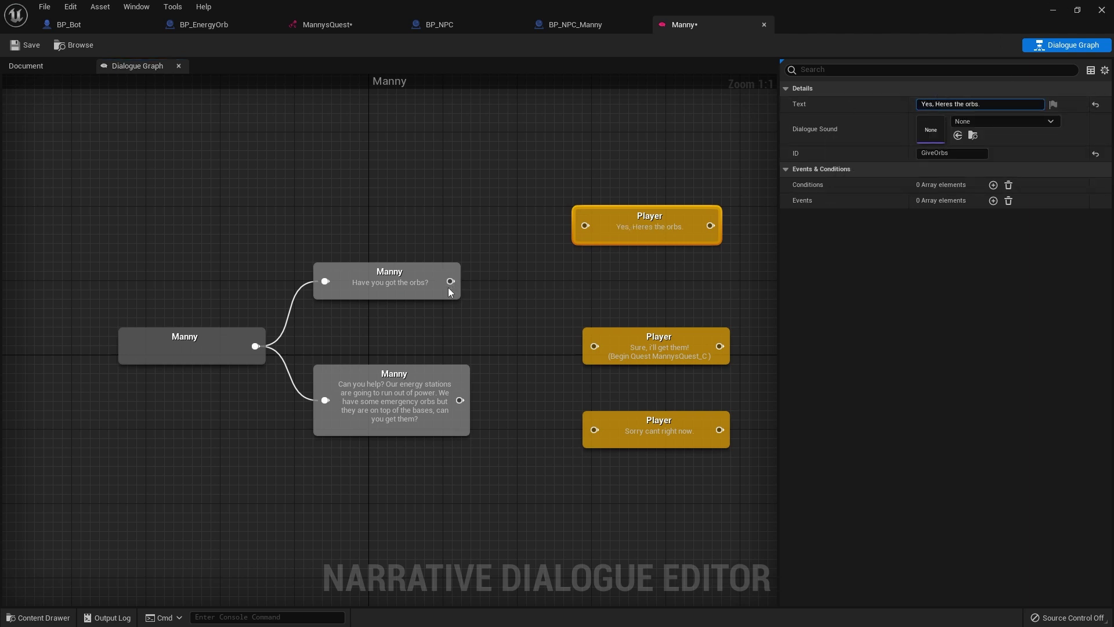
pyautogui.moveTo(450, 281); pyautogui.dragTo(618, 229)
pyautogui.click(484, 280)
pyautogui.click(617, 281)
pyautogui.click(980, 105)
pyautogui.write('No')
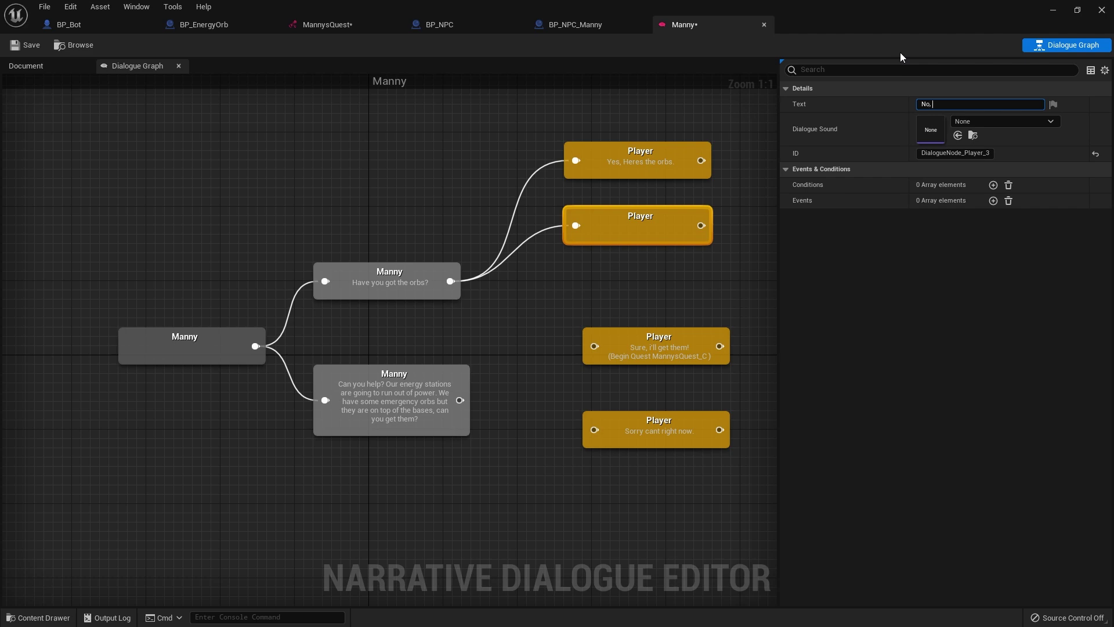
pyautogui.write(', I dont have them yet')
pyautogui.click(577, 290)
# - Move the "Have you got the orbs?" node up and connect the "Can you help?" node to its accepting and declining replies
pyautogui.moveTo(382, 276); pyautogui.dragTo(391, 201)
pyautogui.click(405, 263)
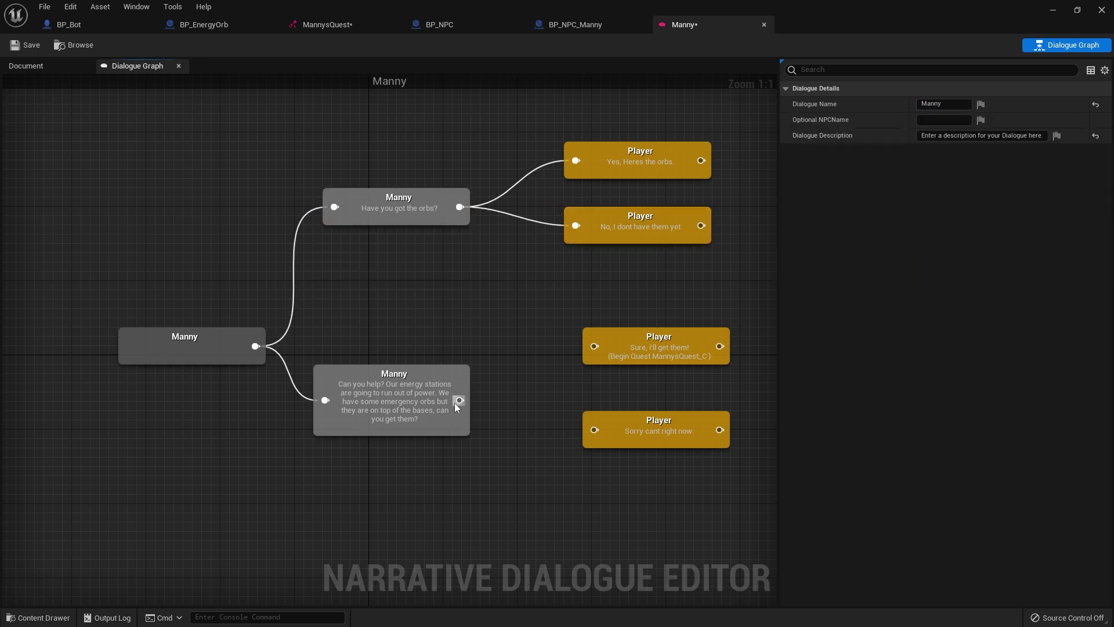
pyautogui.moveTo(456, 402); pyautogui.dragTo(595, 348)
pyautogui.moveTo(459, 400); pyautogui.dragTo(594, 430)
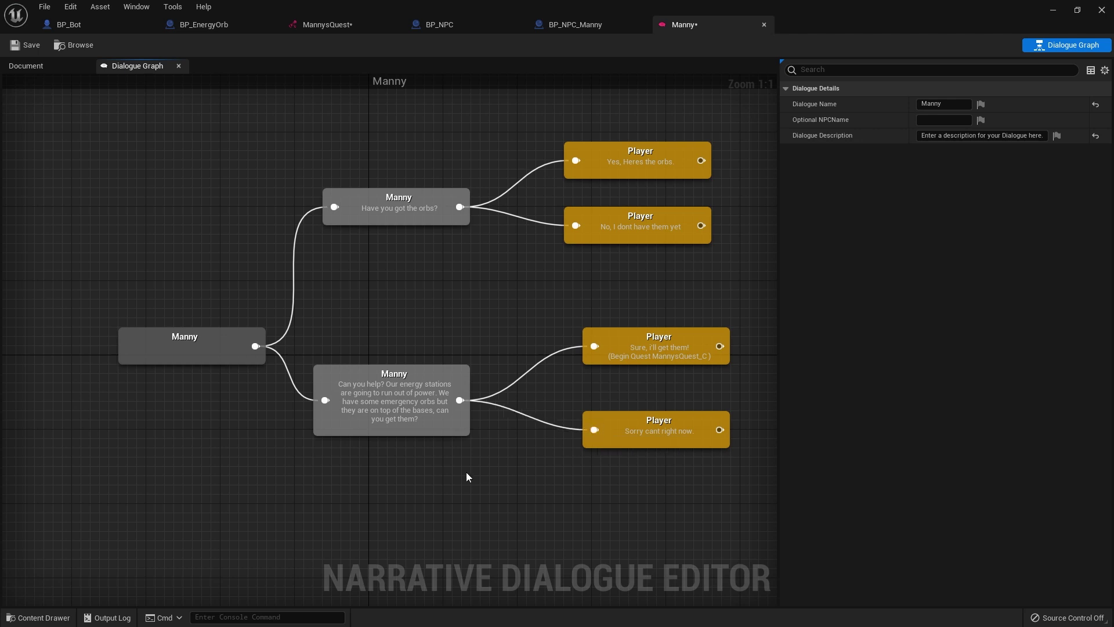
# - Add an NC_IsQuestStartedOrFinished condition to the "Can you help?" node, with Quest MannysQuest and Not enabled
pyautogui.click(400, 206)
pyautogui.click(403, 404)
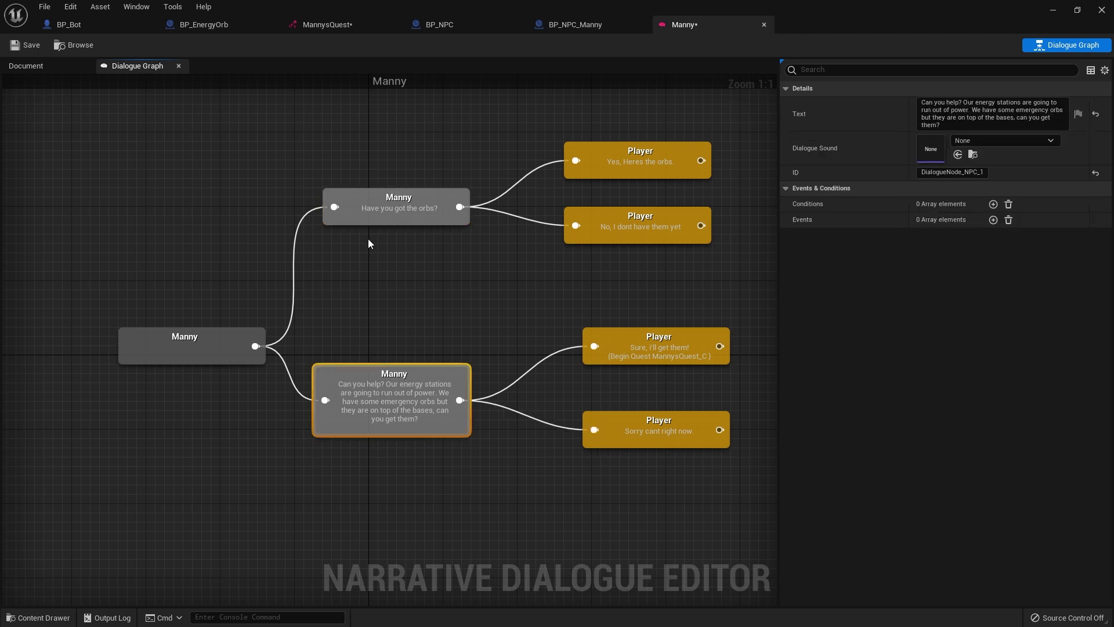
pyautogui.click(992, 204)
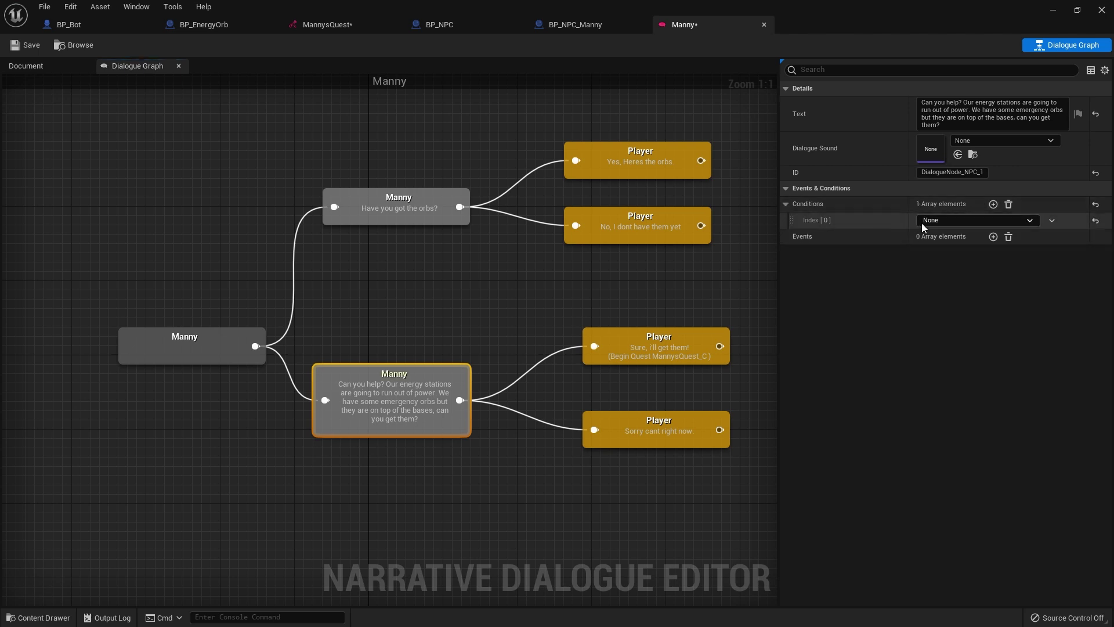
pyautogui.click(925, 220)
pyautogui.click(969, 311)
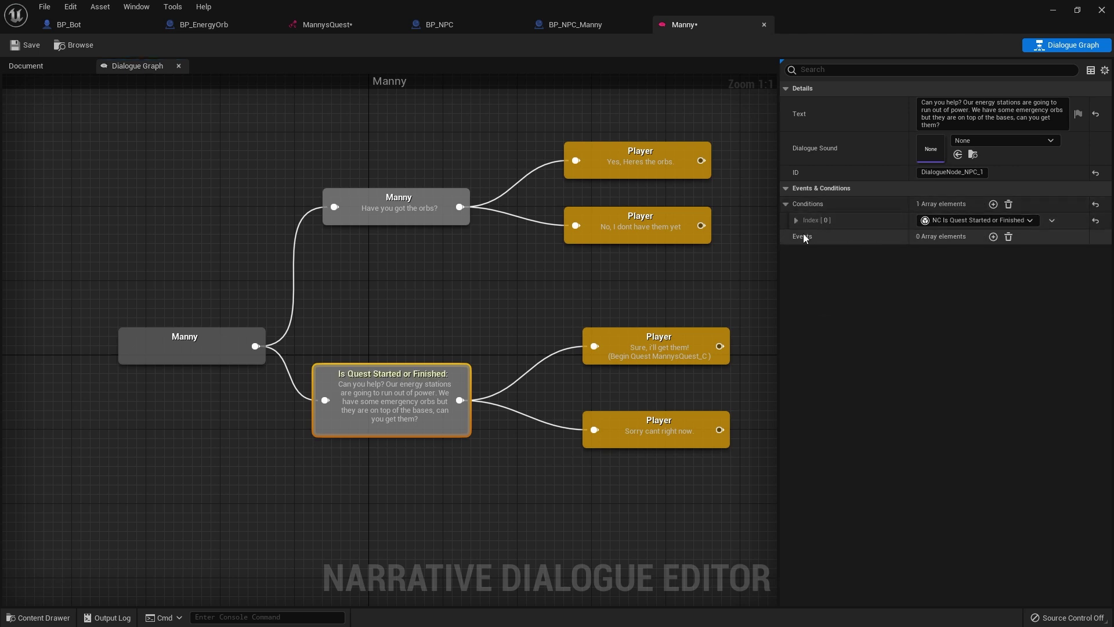
pyautogui.click(798, 222)
pyautogui.click(921, 283)
pyautogui.click(941, 252)
pyautogui.click(964, 293)
# - Space out the "Can you help?" branch by moving its node and both of its replies further right in the graph
pyautogui.moveTo(642, 456); pyautogui.dragTo(666, 350)
pyautogui.moveTo(686, 339); pyautogui.dragTo(743, 337)
pyautogui.click(473, 393)
pyautogui.moveTo(510, 385); pyautogui.dragTo(379, 401, button='right')
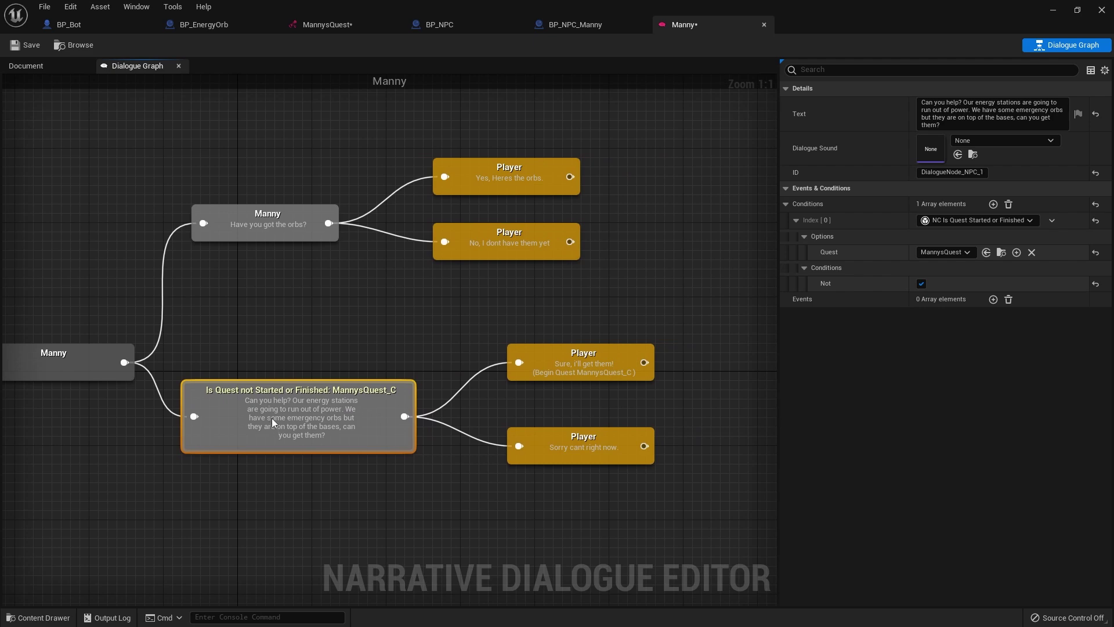
pyautogui.moveTo(302, 504); pyautogui.dragTo(562, 372)
pyautogui.click(325, 445)
pyautogui.moveTo(324, 426); pyautogui.dragTo(433, 437, button='right')
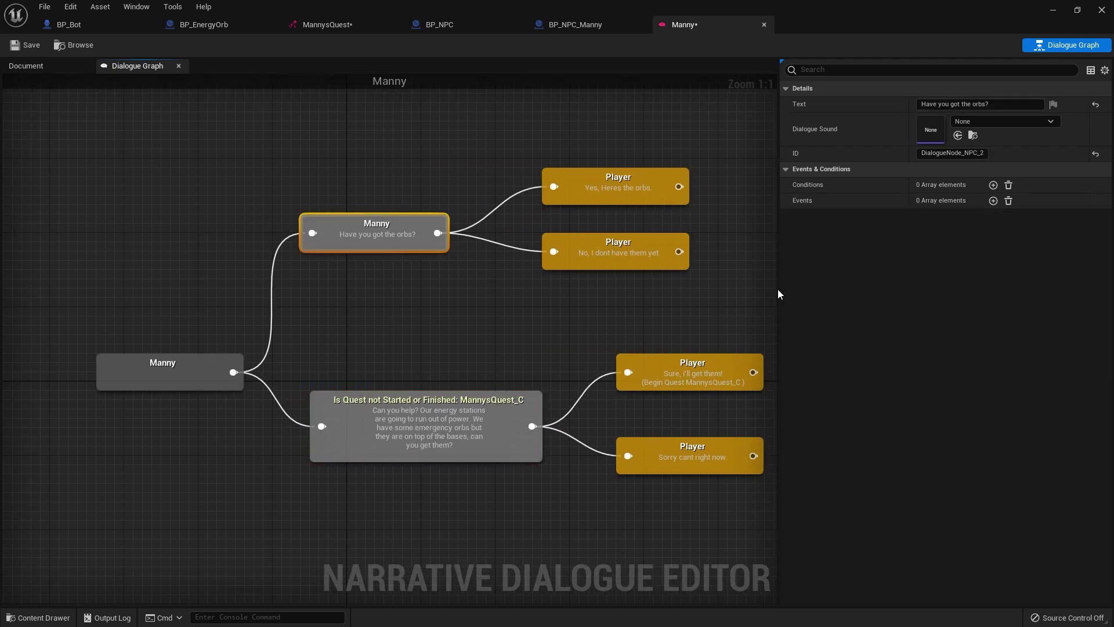
# - Add an NC_IsQuestInProgress condition for MannysQuest to the "Have you got the orbs?" node
pyautogui.click(993, 185)
pyautogui.click(952, 201)
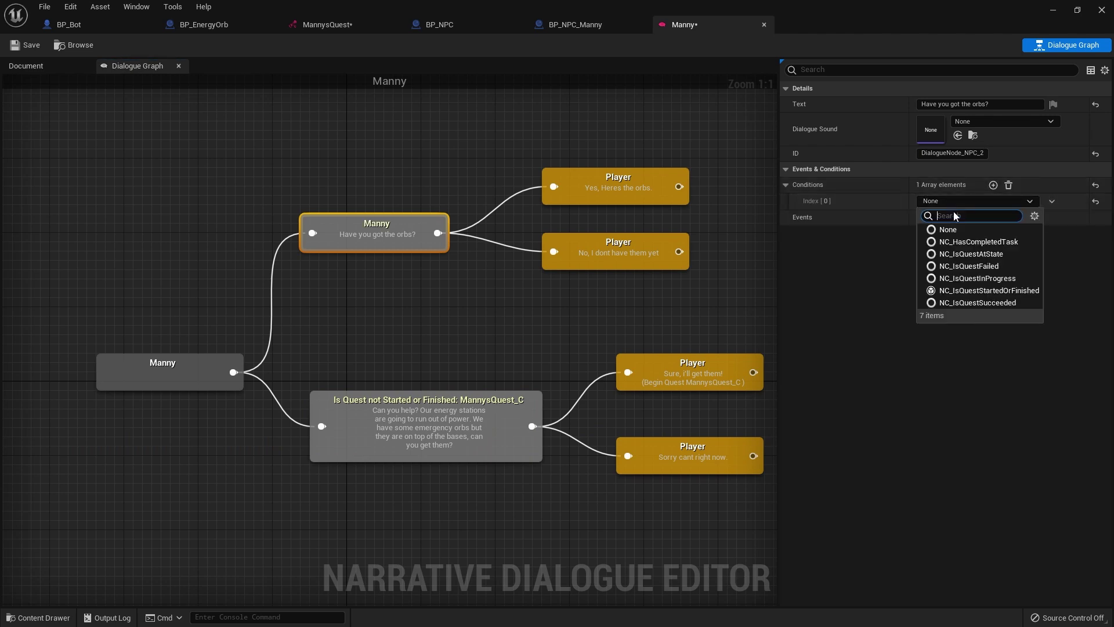
pyautogui.click(980, 279)
pyautogui.click(796, 201)
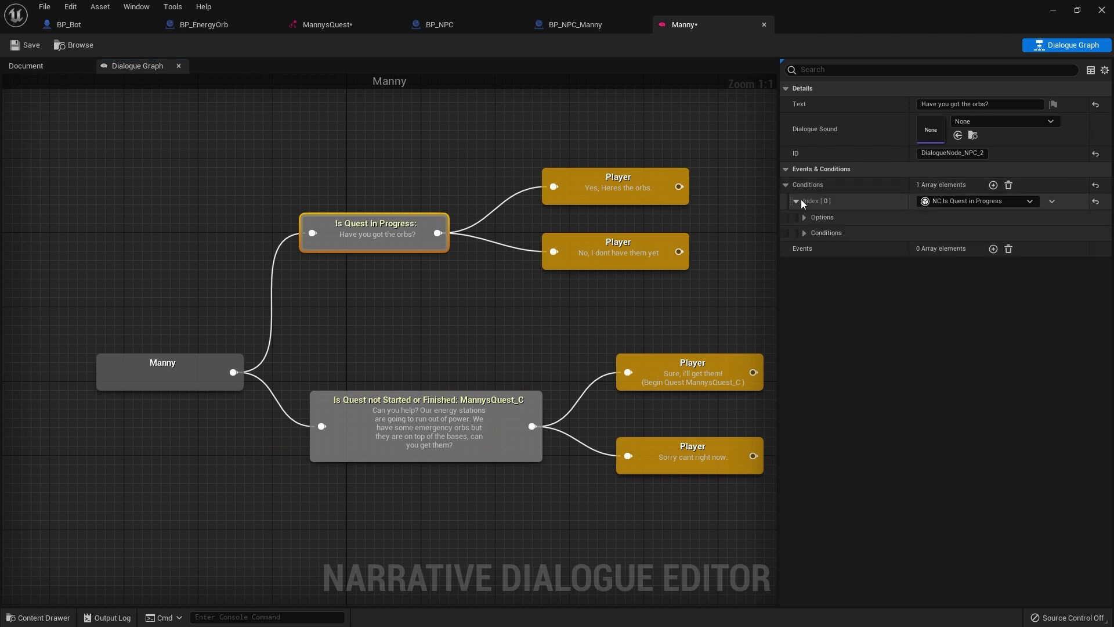
pyautogui.click(806, 232)
pyautogui.click(934, 234)
pyautogui.click(959, 276)
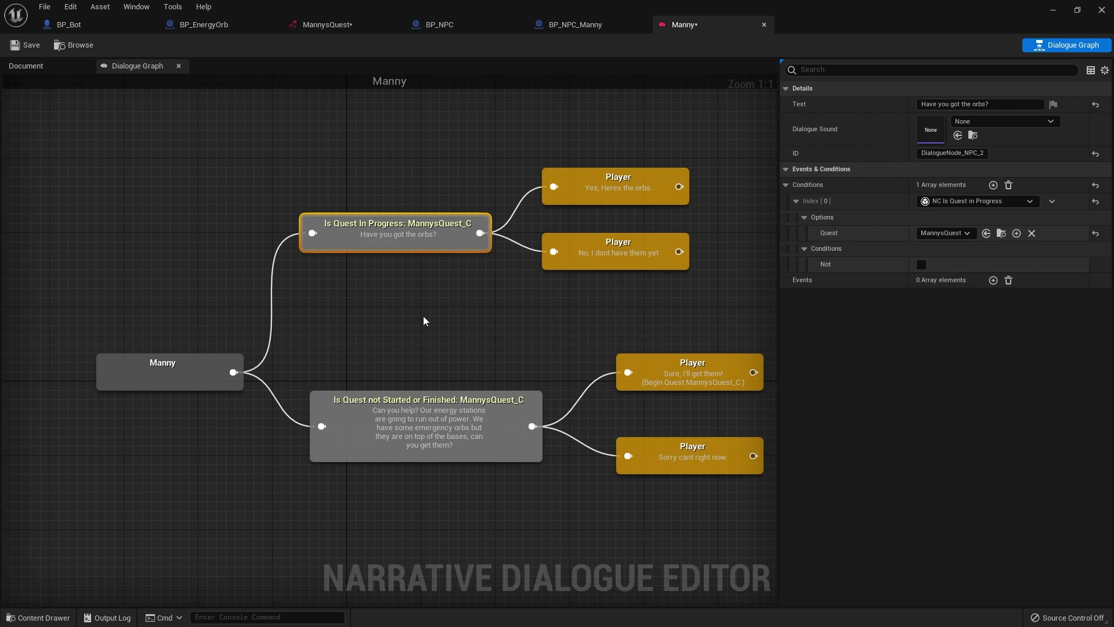
# - Adjust the layout of the two replies to "Have you got the orbs?", placing "Yes, Heres the orbs." slightly higher
pyautogui.click(372, 319)
pyautogui.click(406, 241)
pyautogui.moveTo(424, 248); pyautogui.dragTo(322, 343, button='right')
pyautogui.moveTo(533, 361)
pyautogui.mouseDown()
pyautogui.moveTo(543, 242)
pyautogui.moveTo(534, 357)
pyautogui.mouseUp()
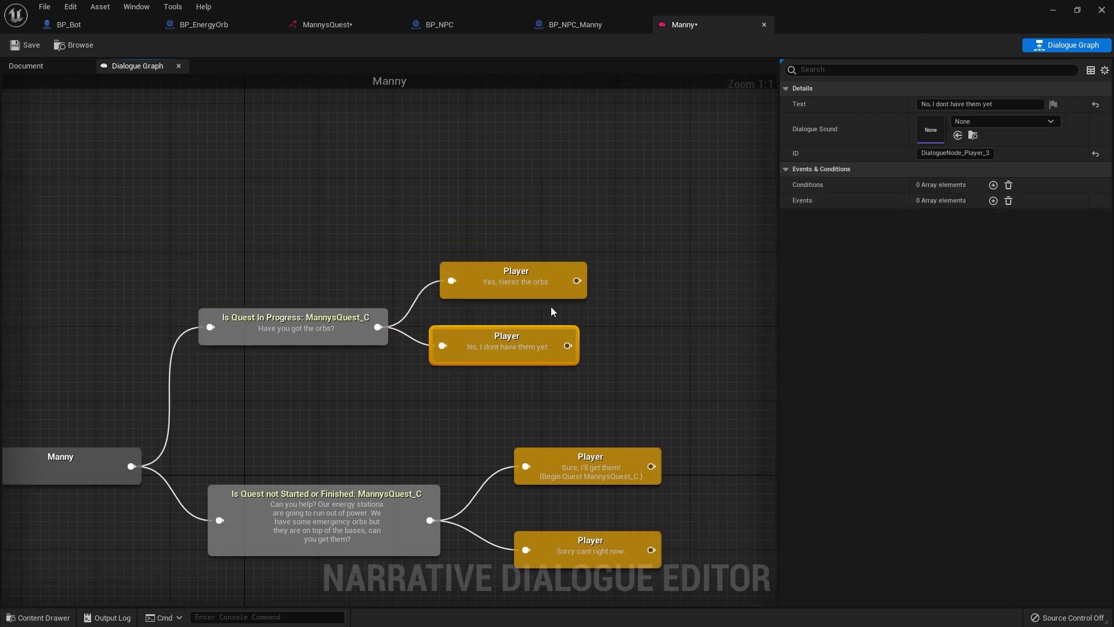
pyautogui.moveTo(471, 314); pyautogui.dragTo(484, 268, button='right')
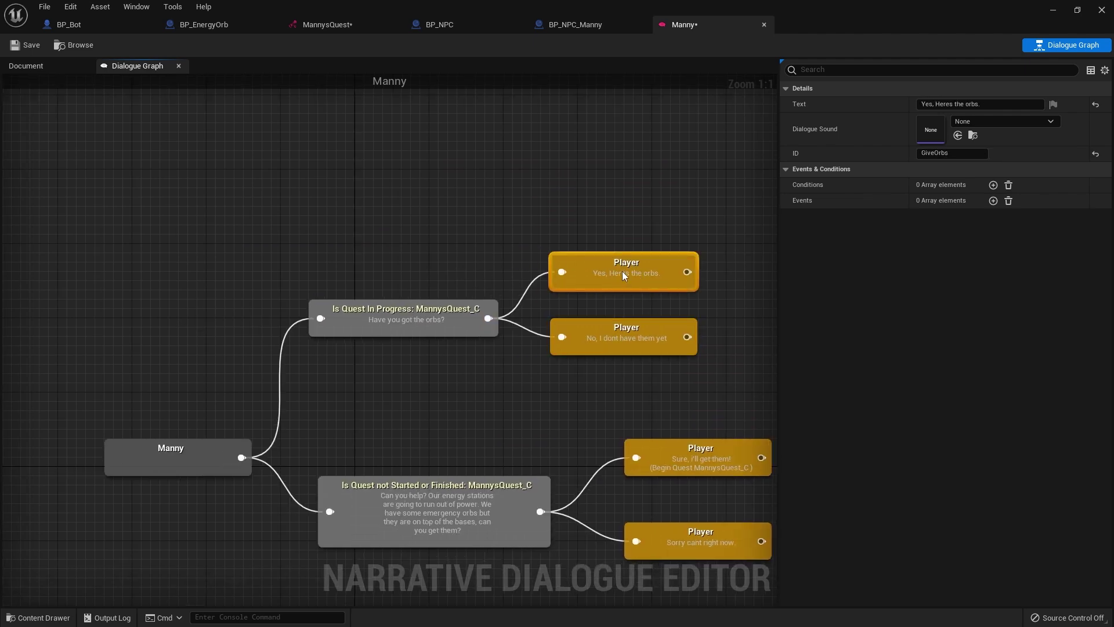
pyautogui.moveTo(625, 279); pyautogui.dragTo(620, 262)
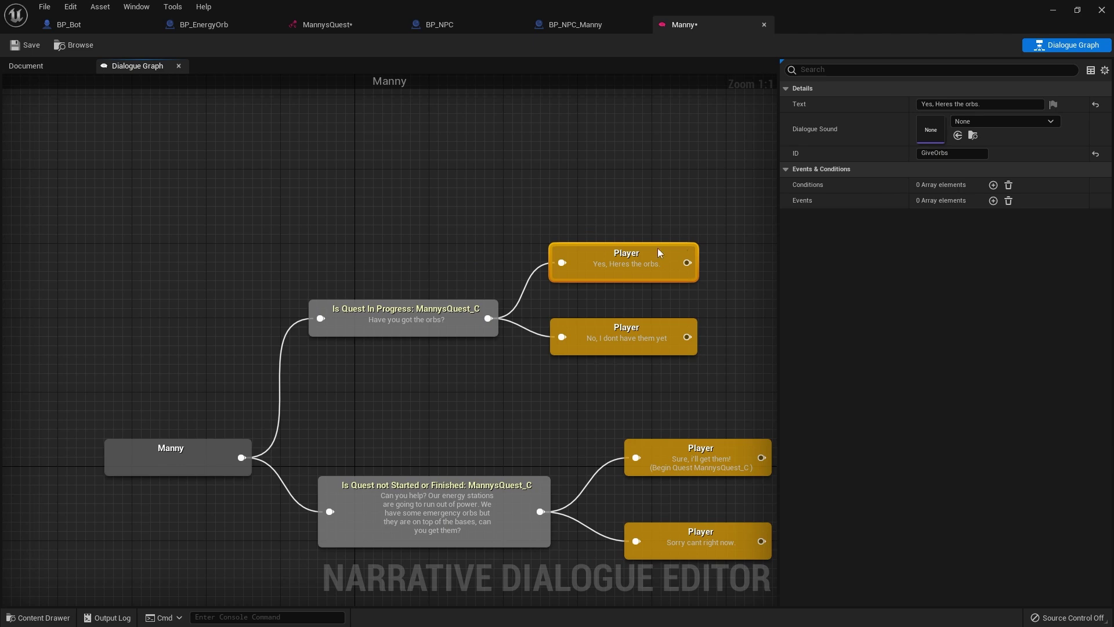
# - Add an NC_IsQuestAtState condition to the "Yes, Heres the orbs." reply, with Quest MannysQuest and State GotOrbs
pyautogui.click(993, 185)
pyautogui.click(977, 200)
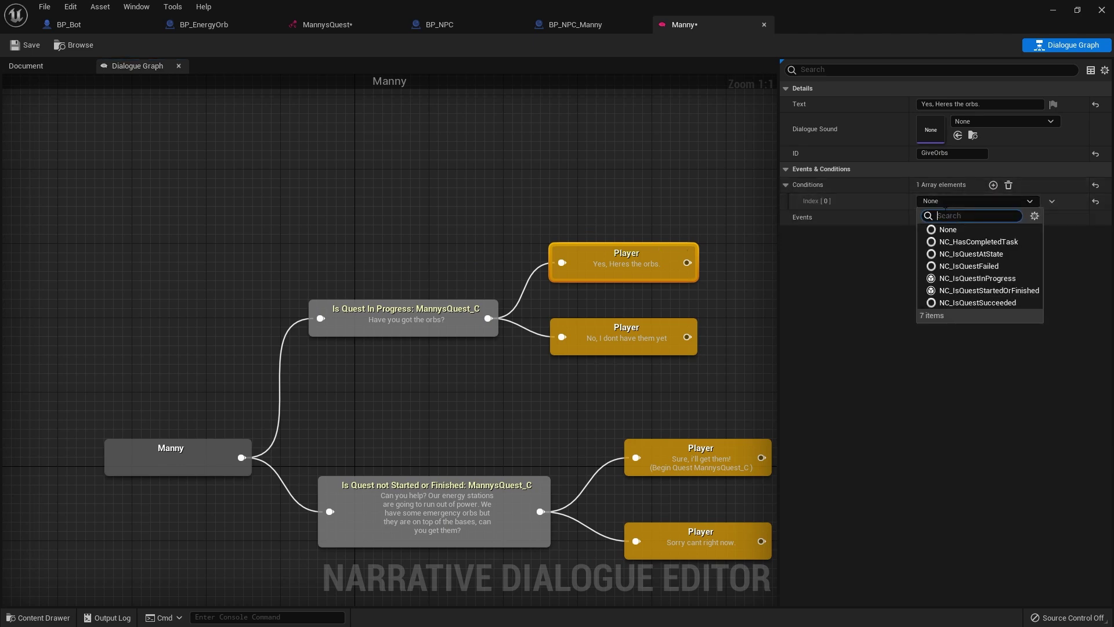
pyautogui.click(971, 254)
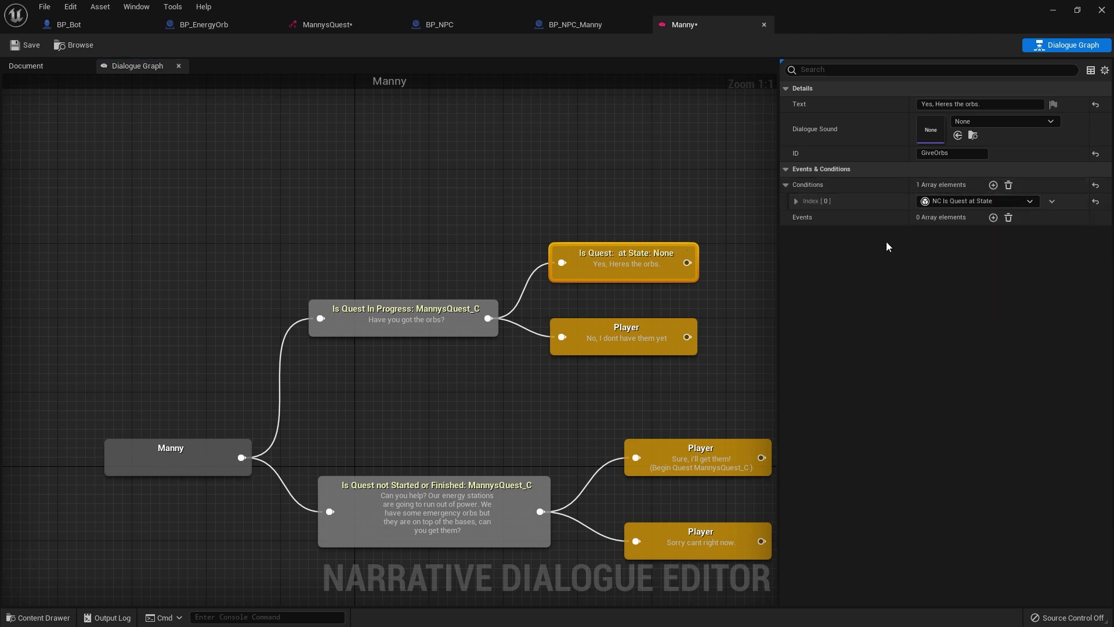
pyautogui.click(796, 201)
pyautogui.click(805, 218)
pyautogui.click(941, 233)
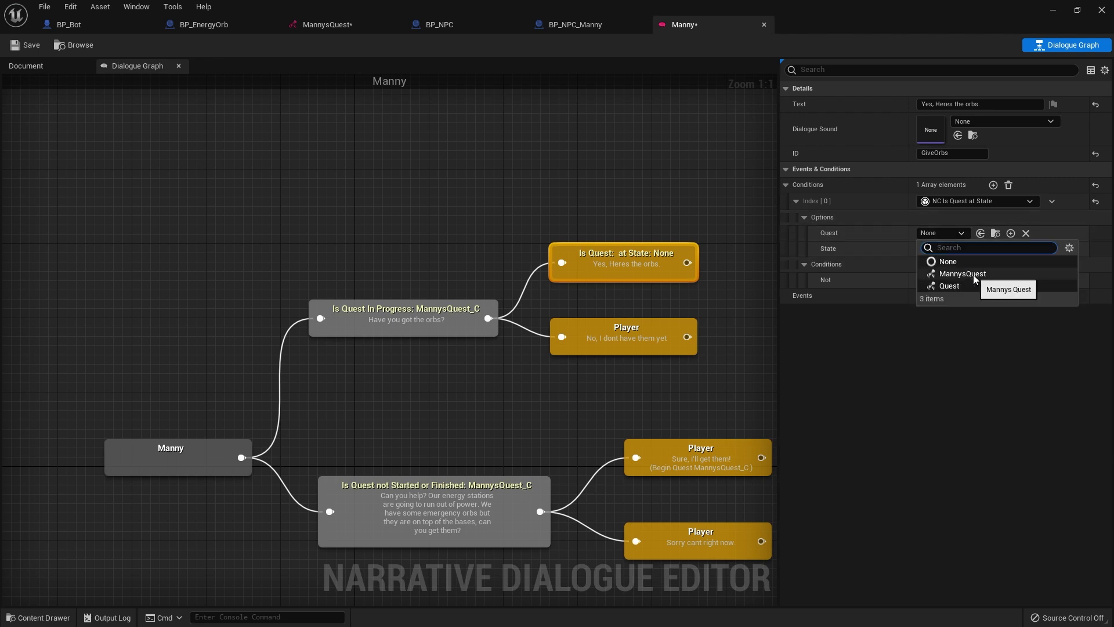
pyautogui.click(974, 275)
pyautogui.write('GotOrbs')
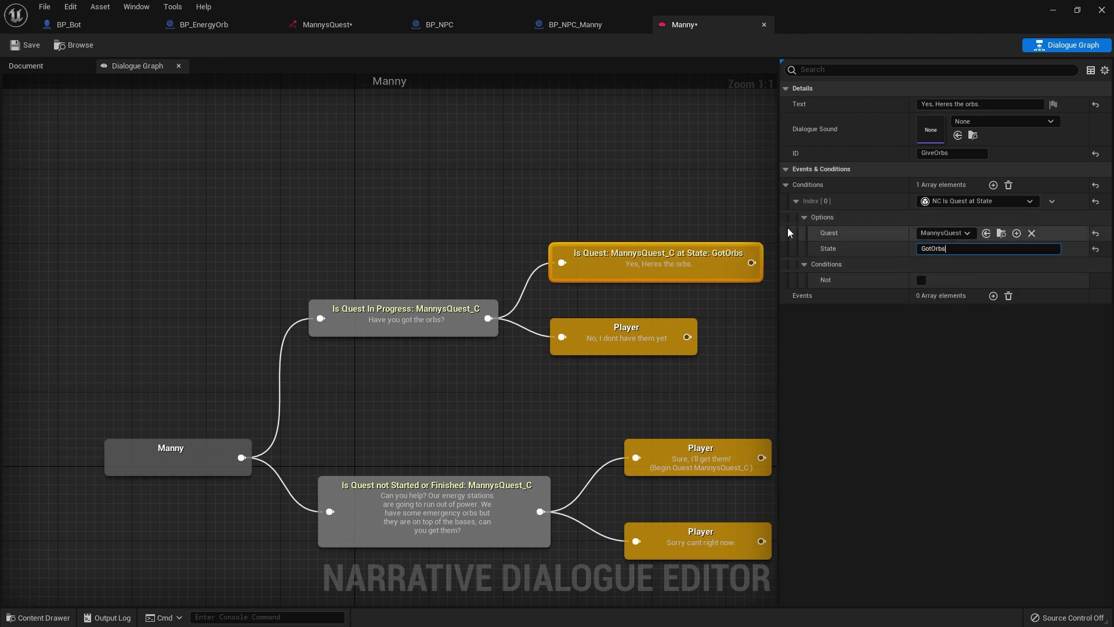
pyautogui.press('Return')
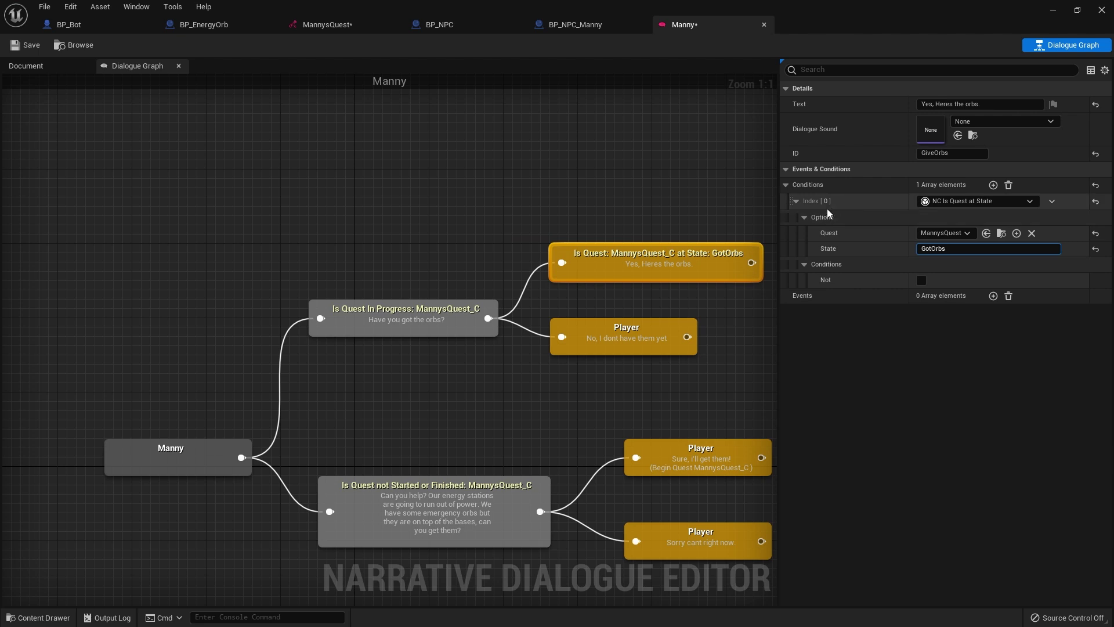
# - Copy the "Yes, Heres the orbs." conditions onto the "No, I dont have them yet" reply and enable Not on the copied condition
pyautogui.rightClick(826, 189)
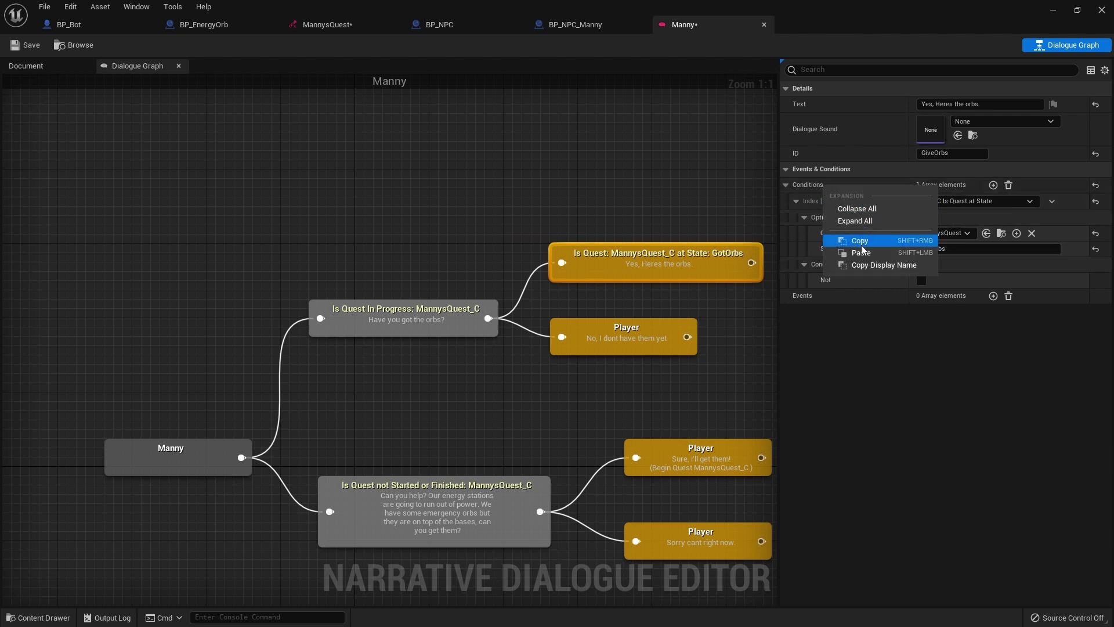
pyautogui.click(610, 342)
pyautogui.rightClick(819, 186)
pyautogui.click(840, 208)
pyautogui.click(796, 201)
pyautogui.click(804, 217)
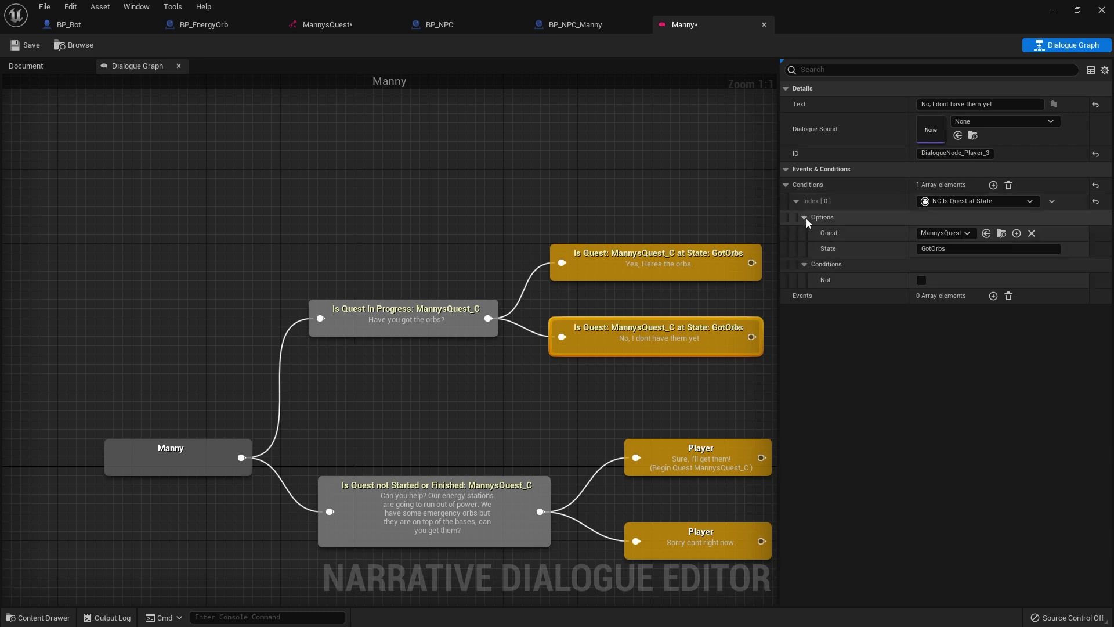
pyautogui.click(922, 280)
pyautogui.moveTo(760, 348); pyautogui.dragTo(441, 346, button='right')
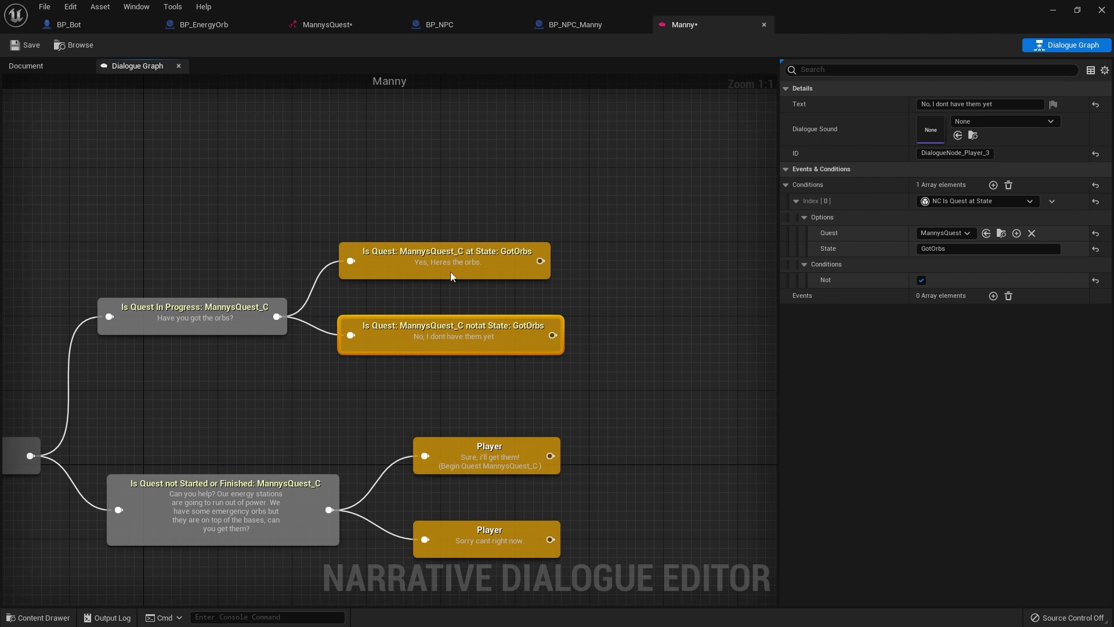
# - Shift the "Yes, Heres the orbs." reply slightly lower and further right, and check the Got Orbs state in the MannysQuest graph
pyautogui.moveTo(451, 274); pyautogui.dragTo(470, 282)
pyautogui.click(328, 25)
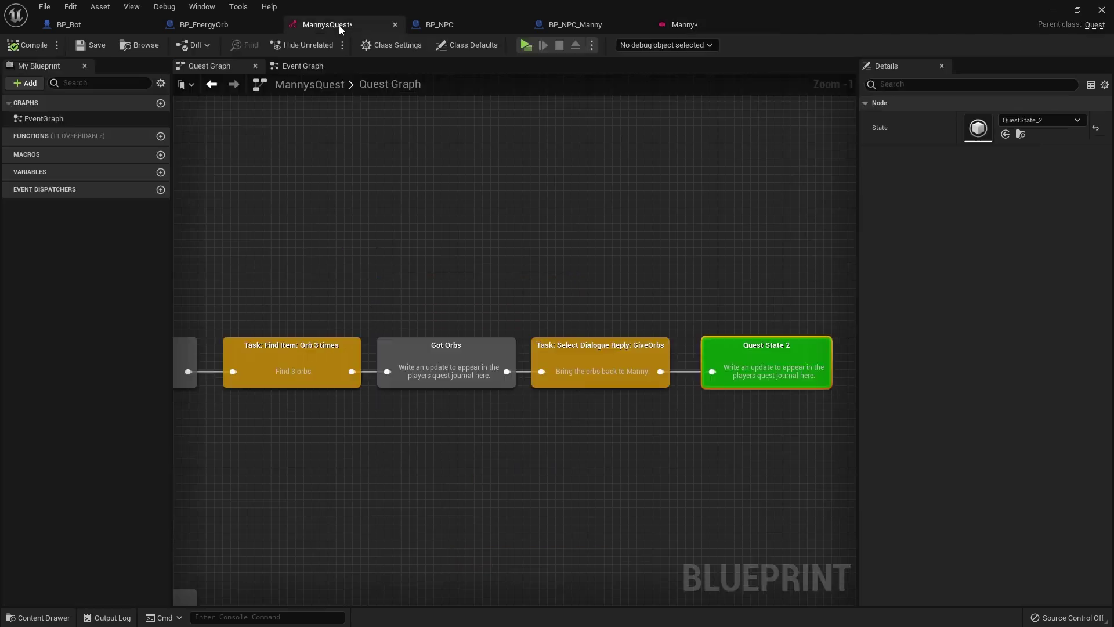
pyautogui.click(436, 344)
pyautogui.click(676, 24)
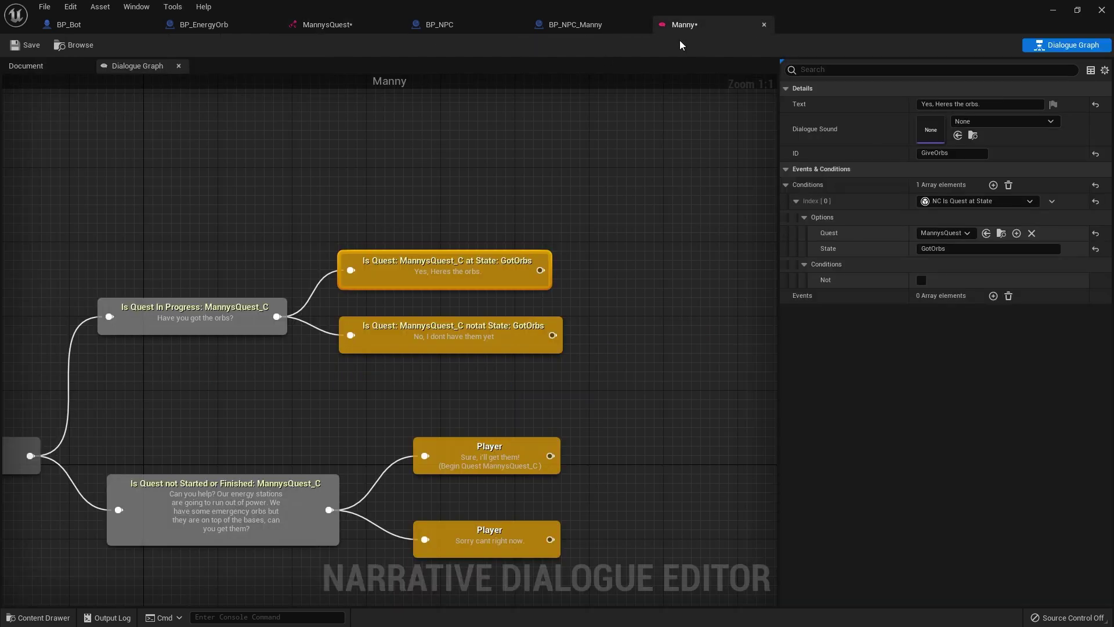
pyautogui.moveTo(449, 271); pyautogui.dragTo(458, 270)
pyautogui.click(480, 242)
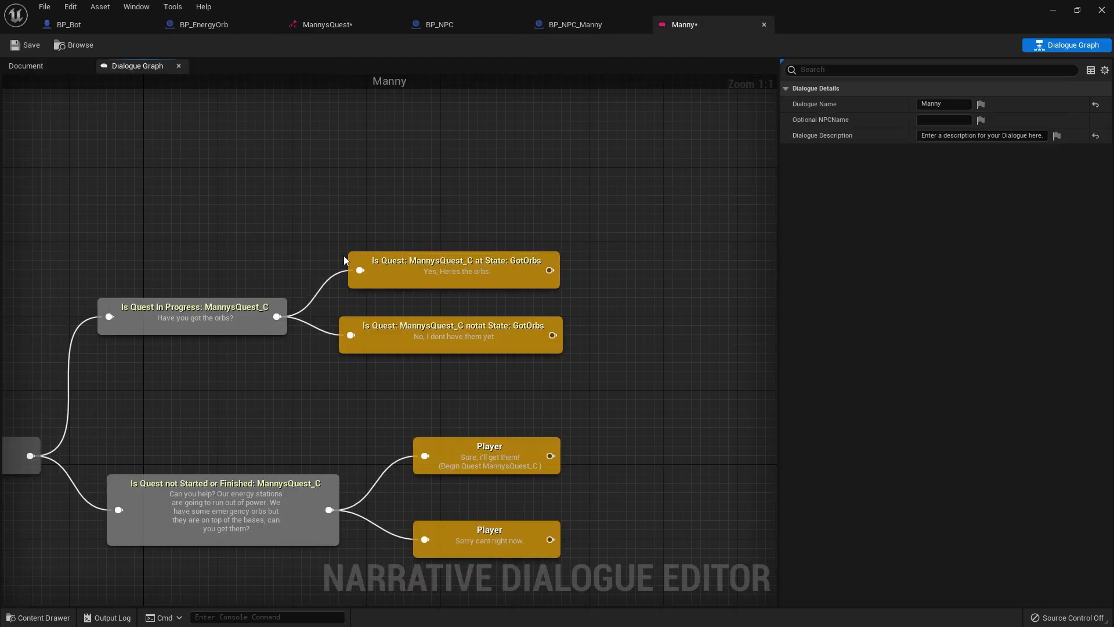
# - Add a third NPC response to the Manny root node with an NC_IsQuestSucceeded condition for MannysQuest
pyautogui.moveTo(189, 352); pyautogui.dragTo(387, 108)
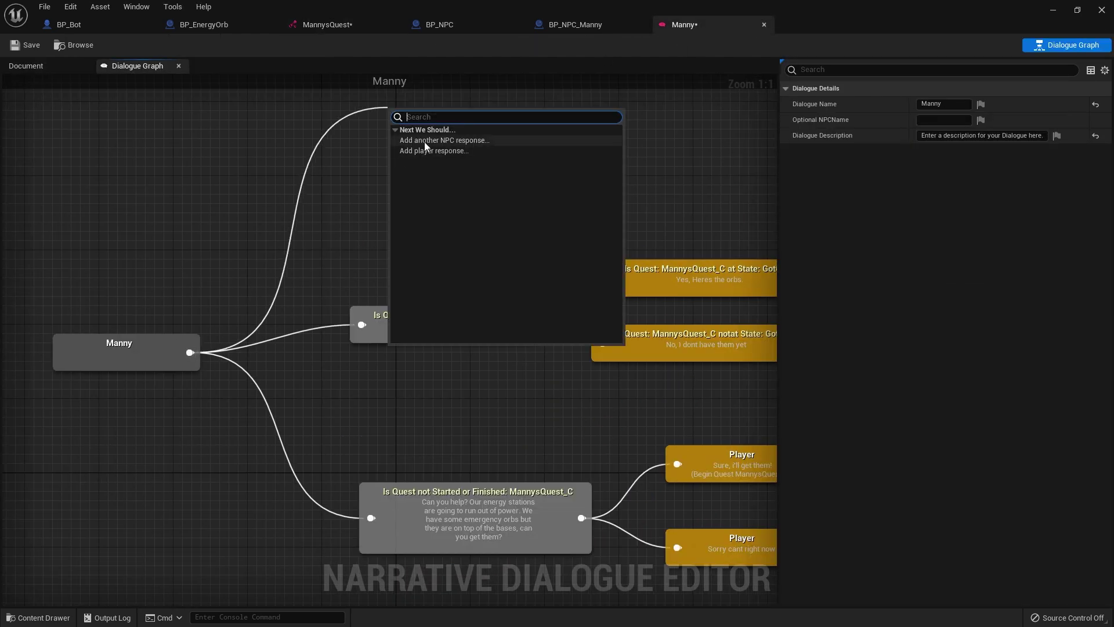
pyautogui.click(423, 141)
pyautogui.click(992, 184)
pyautogui.click(942, 204)
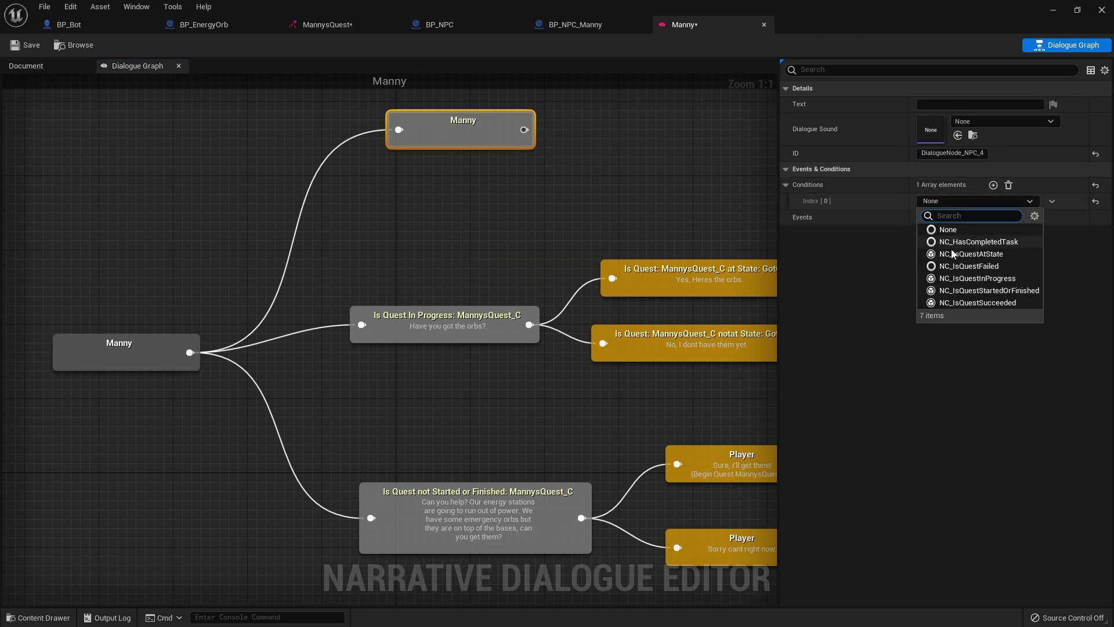
pyautogui.click(975, 303)
pyautogui.click(796, 201)
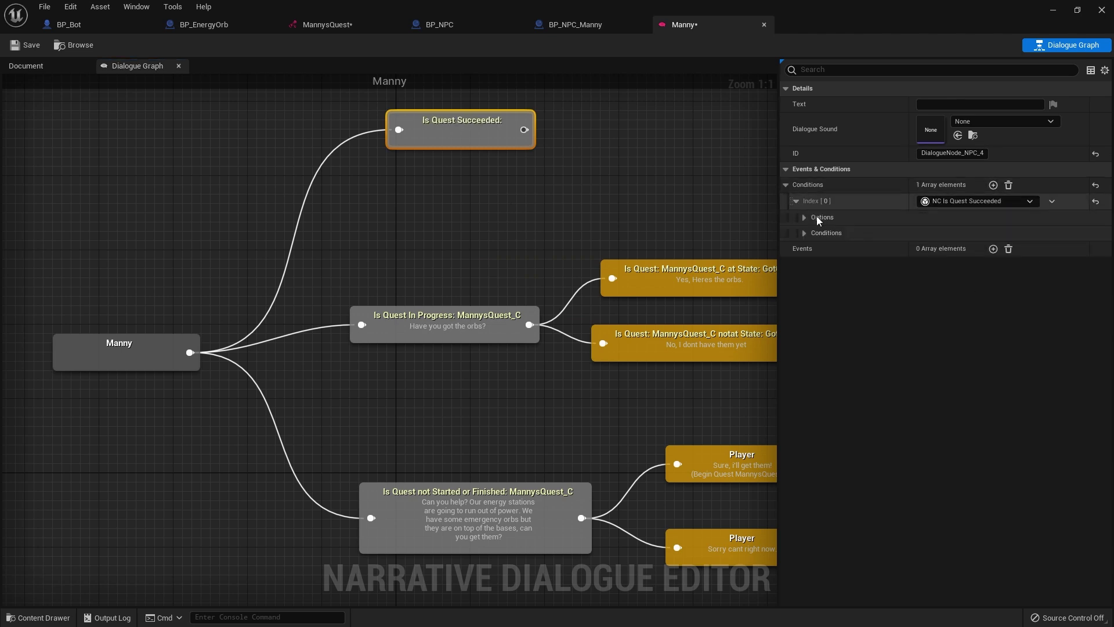
pyautogui.click(805, 217)
pyautogui.click(945, 232)
pyautogui.click(955, 284)
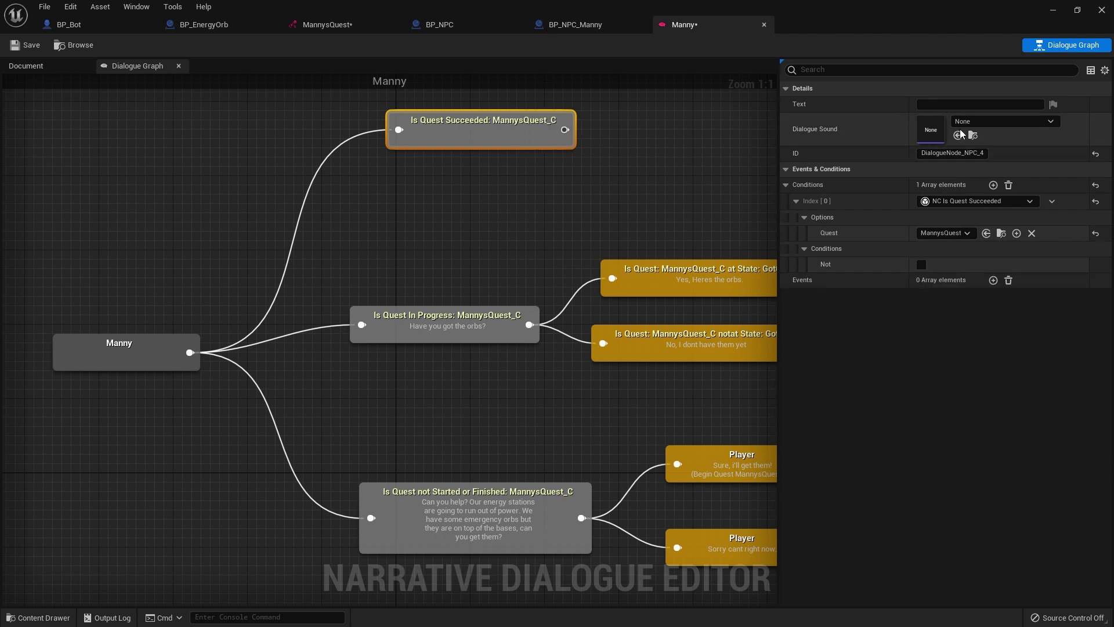
# - Set the quest-succeeded response's text to "Thanks again for your help.", then compile and save MannysQuest and save the Manny dialogue
pyautogui.click(958, 104)
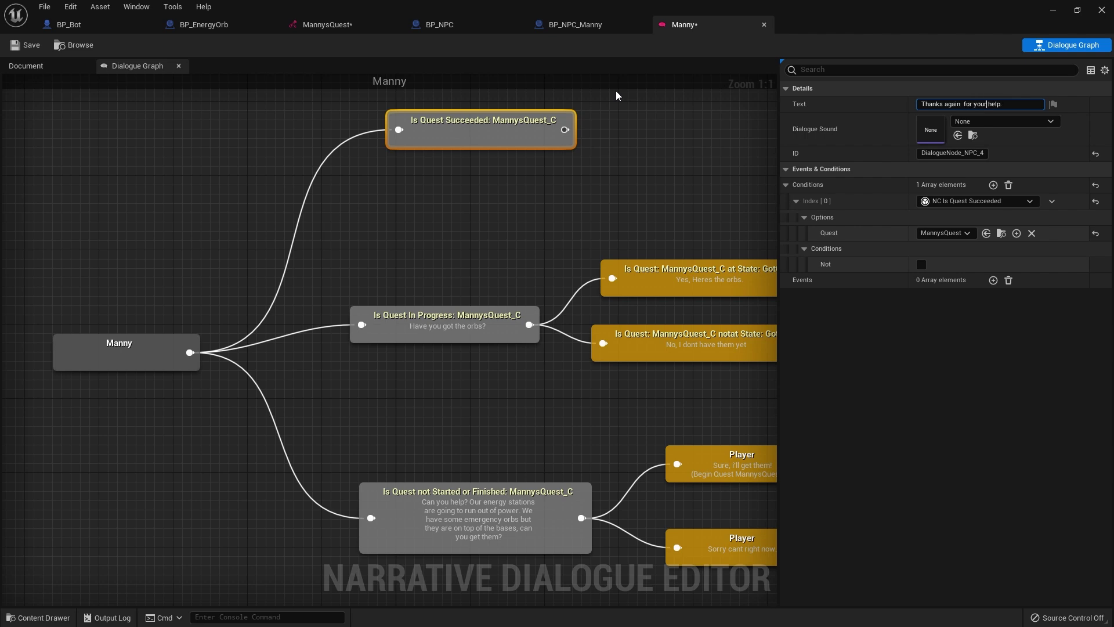
pyautogui.press('Return')
pyautogui.click(328, 25)
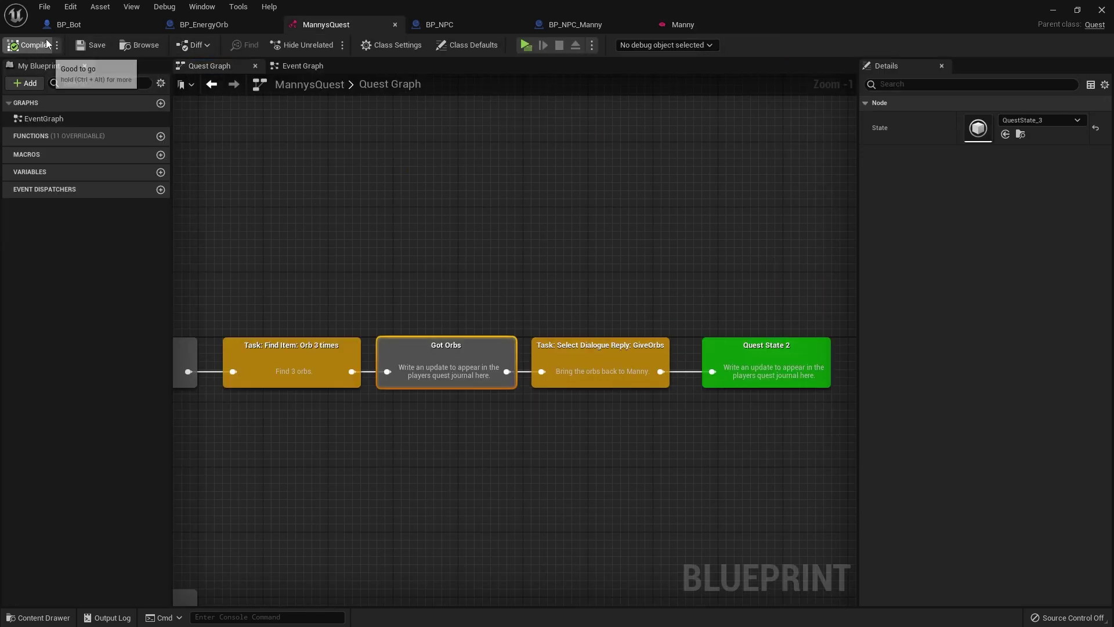
pyautogui.click(701, 27)
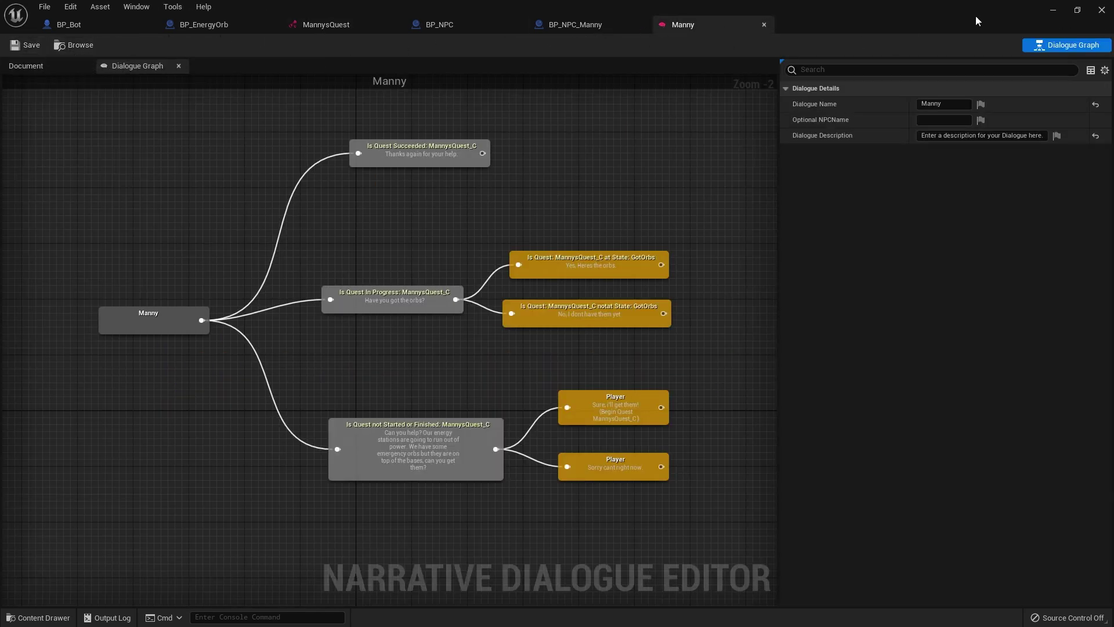
# - Play MainWorld in a maximized preview, talk to Manny and accept the quest with "Sure, i'll get them!"
pyautogui.click(1053, 11)
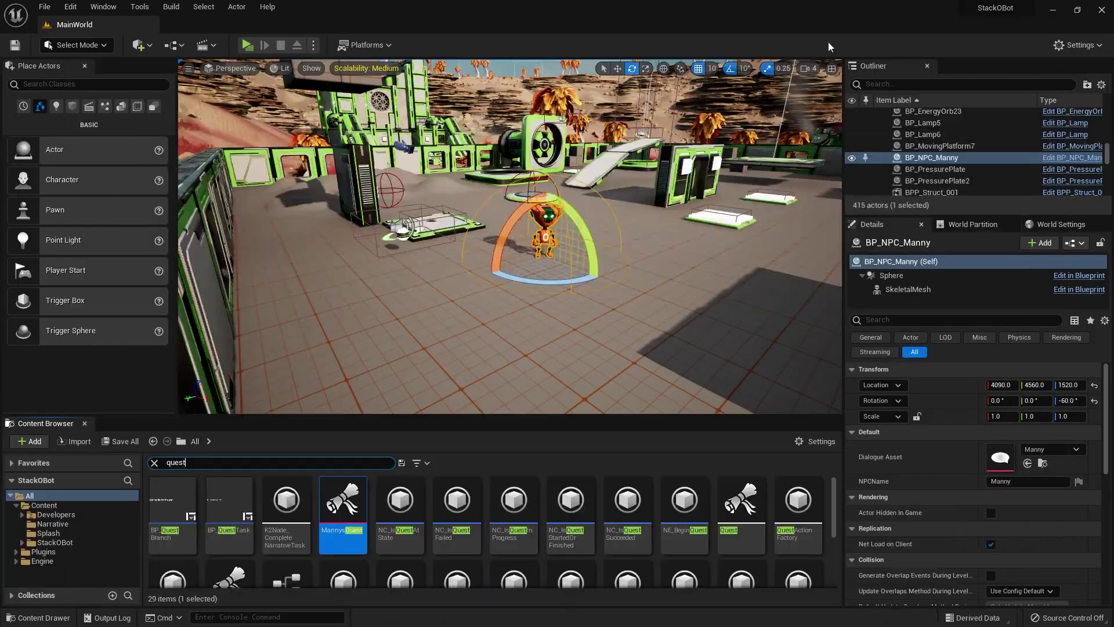
pyautogui.click(248, 46)
pyautogui.press('w')
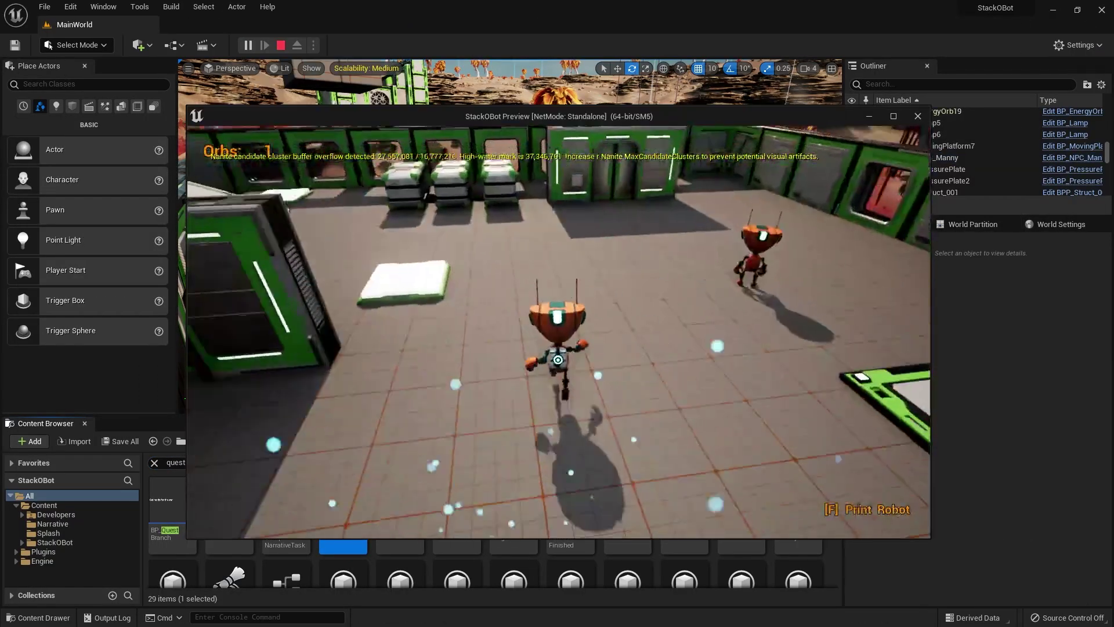
pyautogui.press('e')
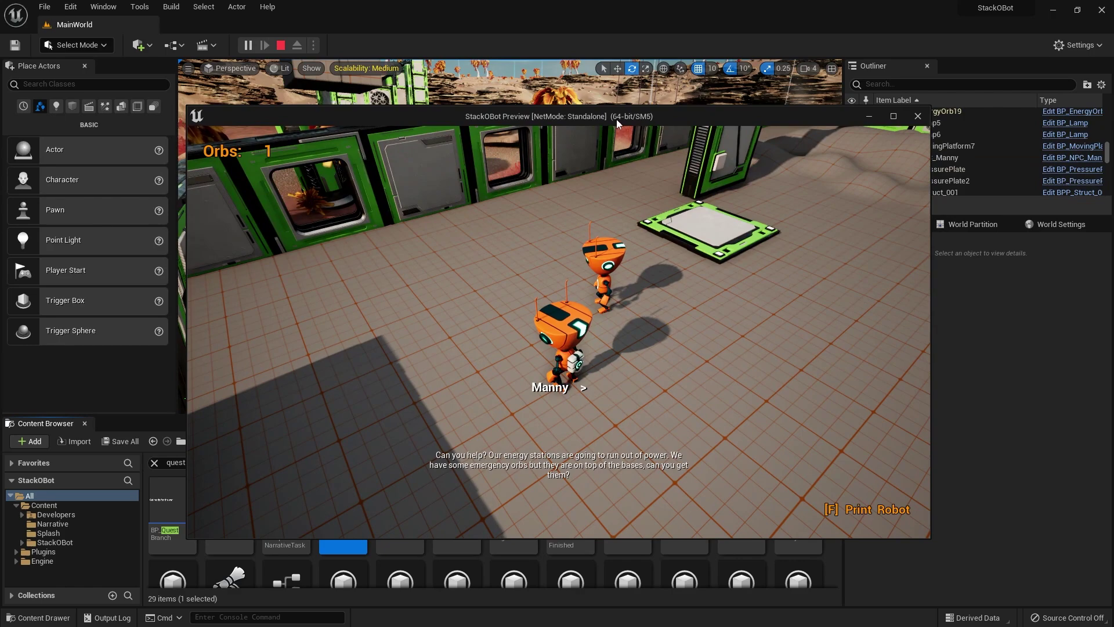
pyautogui.doubleClick(616, 119)
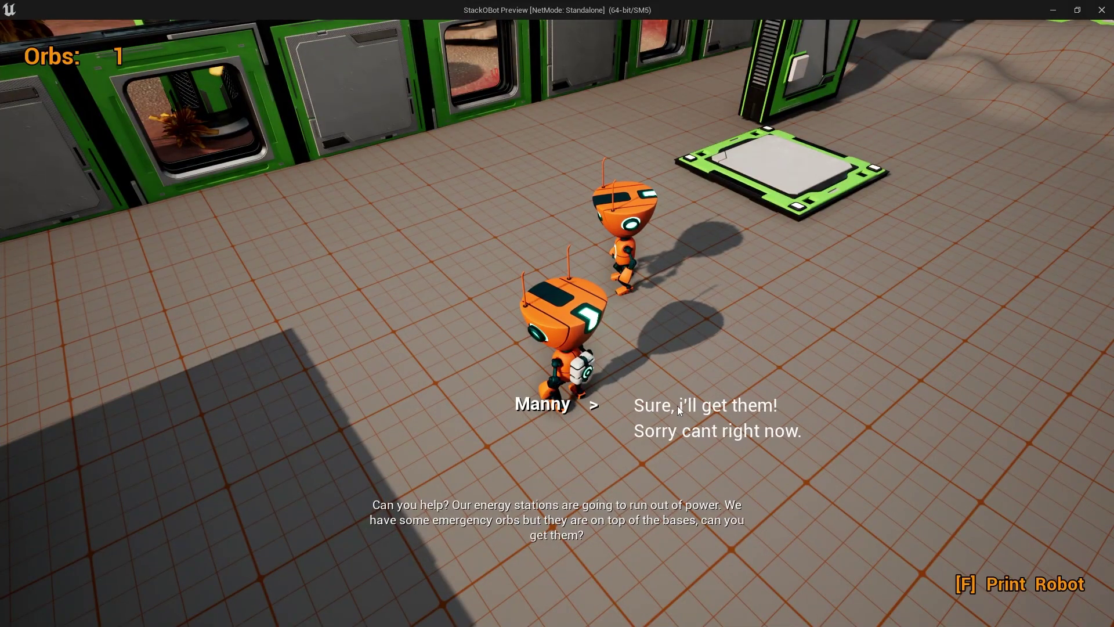
pyautogui.click(677, 406)
# - Collect three energy orbs with the robot and return to Manny for the "Have you got the orbs?" dialogue
pyautogui.press('w')
pyautogui.press('w')
pyautogui.press('w')
pyautogui.press('w')
pyautogui.press('w')
pyautogui.press('w')
pyautogui.press('w')
pyautogui.press('space')
pyautogui.press('w')
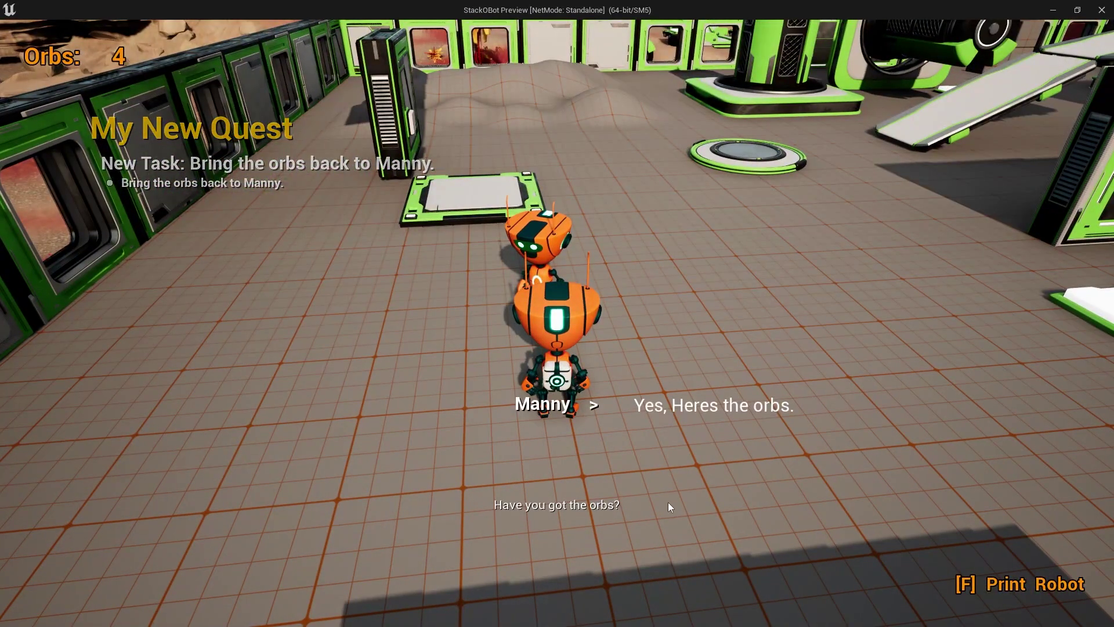
# - Answer Manny with "Yes, Heres the orbs." to finish the quest, and walk the robot away across the level
pyautogui.click(690, 409)
pyautogui.click(680, 411)
pyautogui.press('d')
pyautogui.press('w')
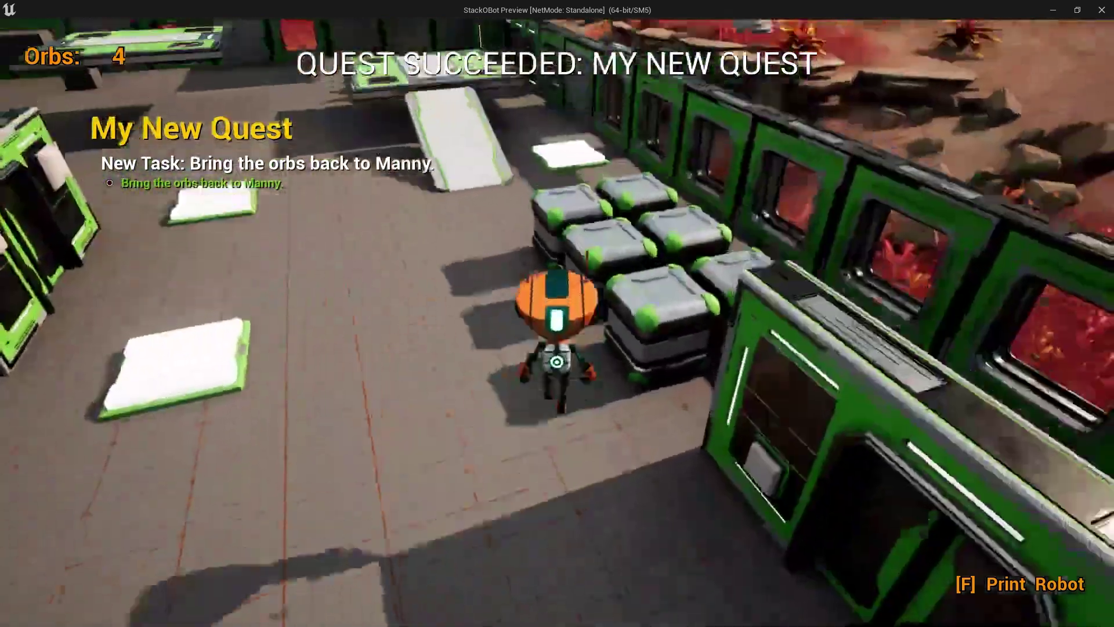
pyautogui.press('space')
pyautogui.press('w')
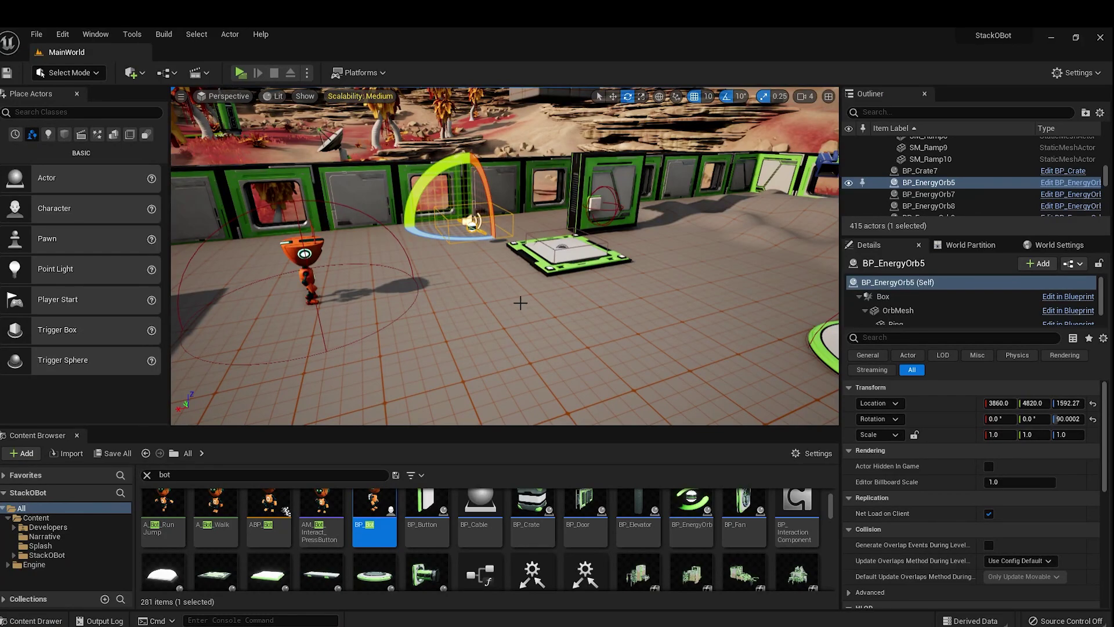
# - Open the BP_Bot blueprint and examine the autosave settings of its Narrative component
pyautogui.moveTo(532, 316); pyautogui.dragTo(476, 316, button='right')
pyautogui.press('w')
pyautogui.moveTo(499, 272); pyautogui.dragTo(544, 325, button='right')
pyautogui.moveTo(480, 306); pyautogui.dragTo(480, 317, button='right')
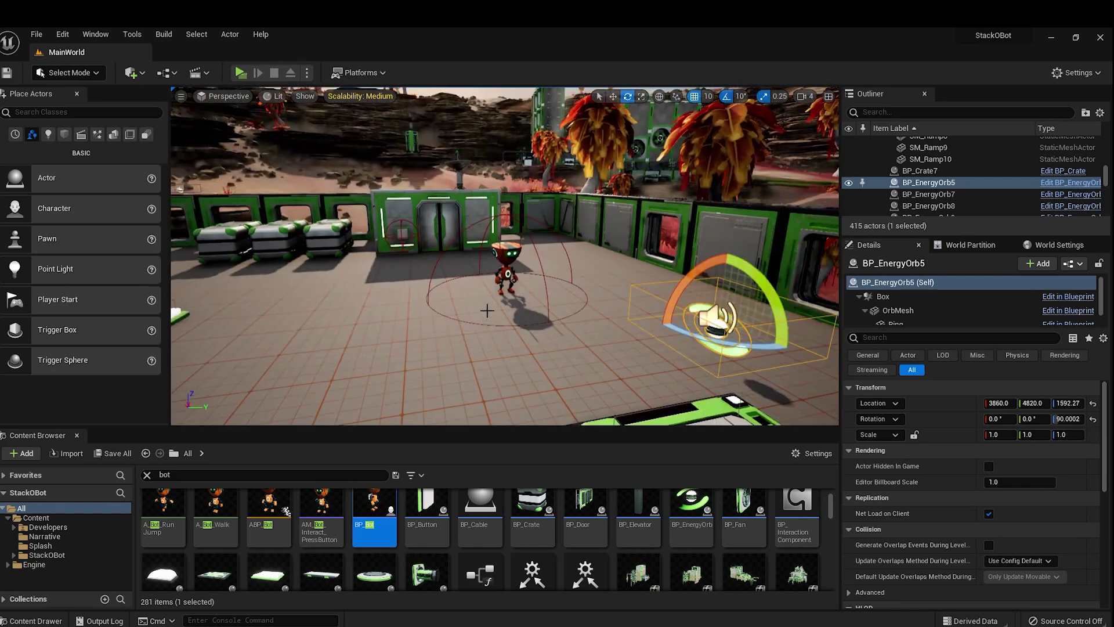
pyautogui.doubleClick(375, 513)
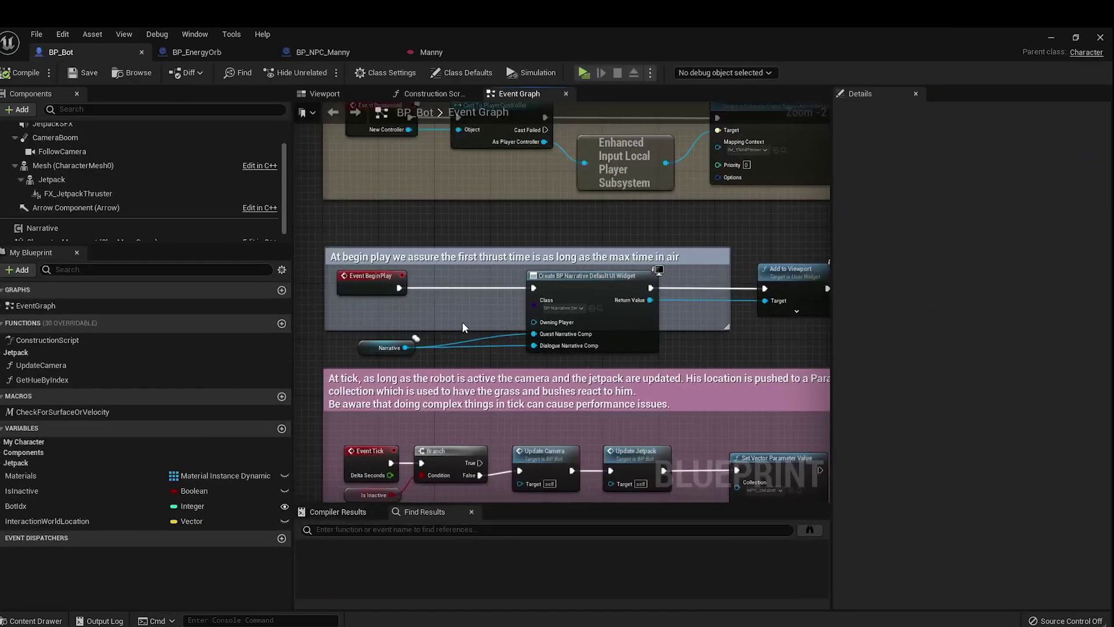
pyautogui.scroll(-1, 144, 218)
pyautogui.click(144, 219)
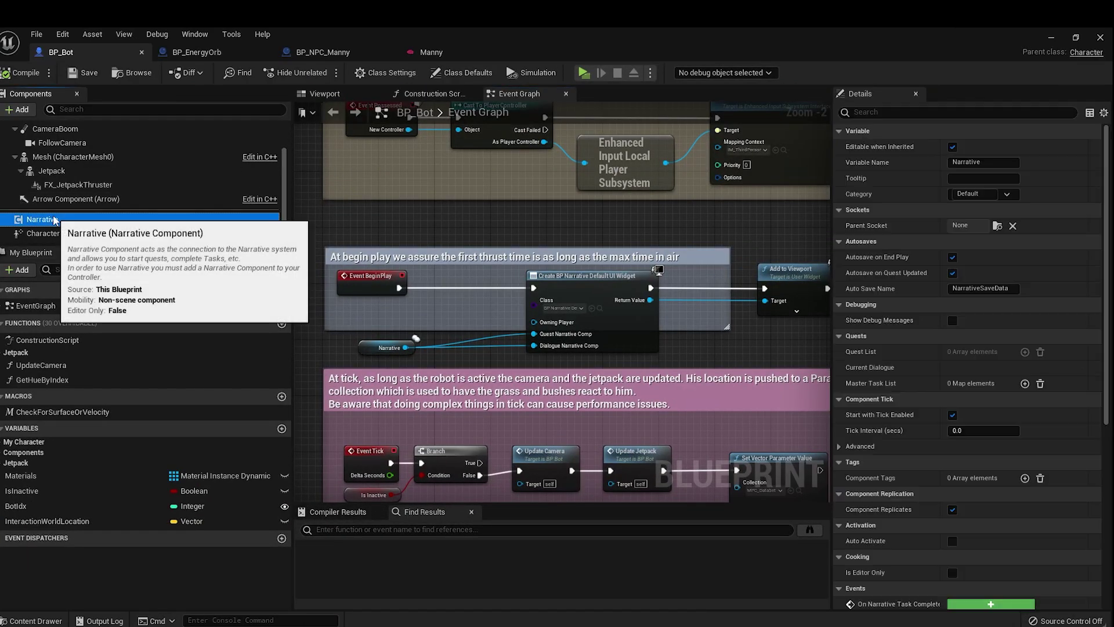
pyautogui.moveTo(872, 262)
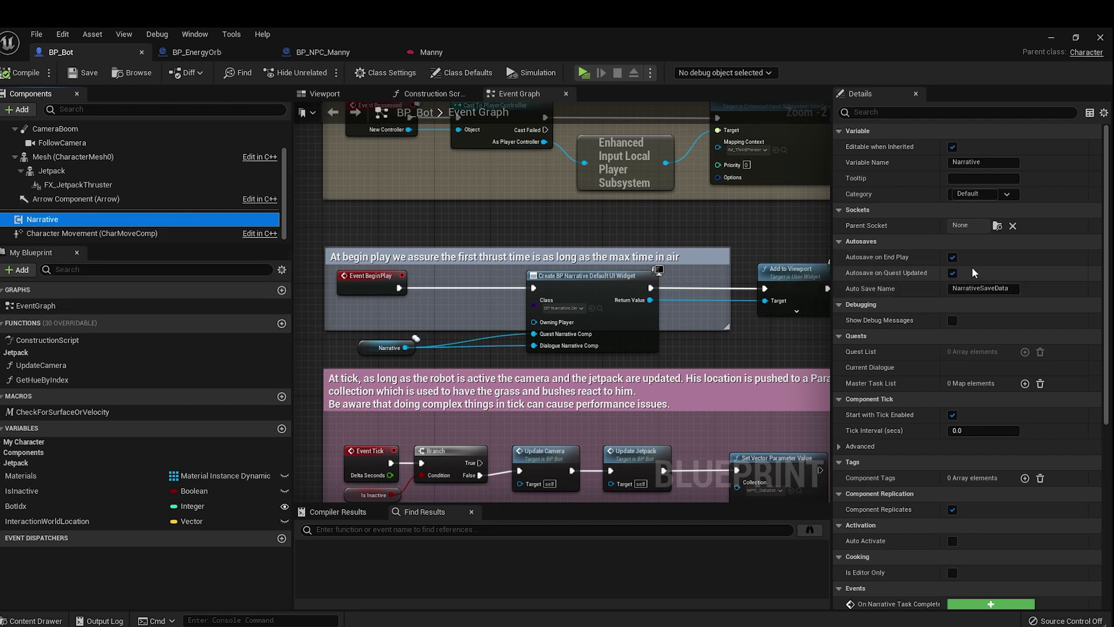
# - Insert a Save node targeting Narrative between Event BeginPlay and the Create BP Narrative Default UI Widget node, then compile and save BP_Bot
pyautogui.moveTo(618, 317); pyautogui.dragTo(470, 307, button='right')
pyautogui.moveTo(469, 305); pyautogui.dragTo(535, 304)
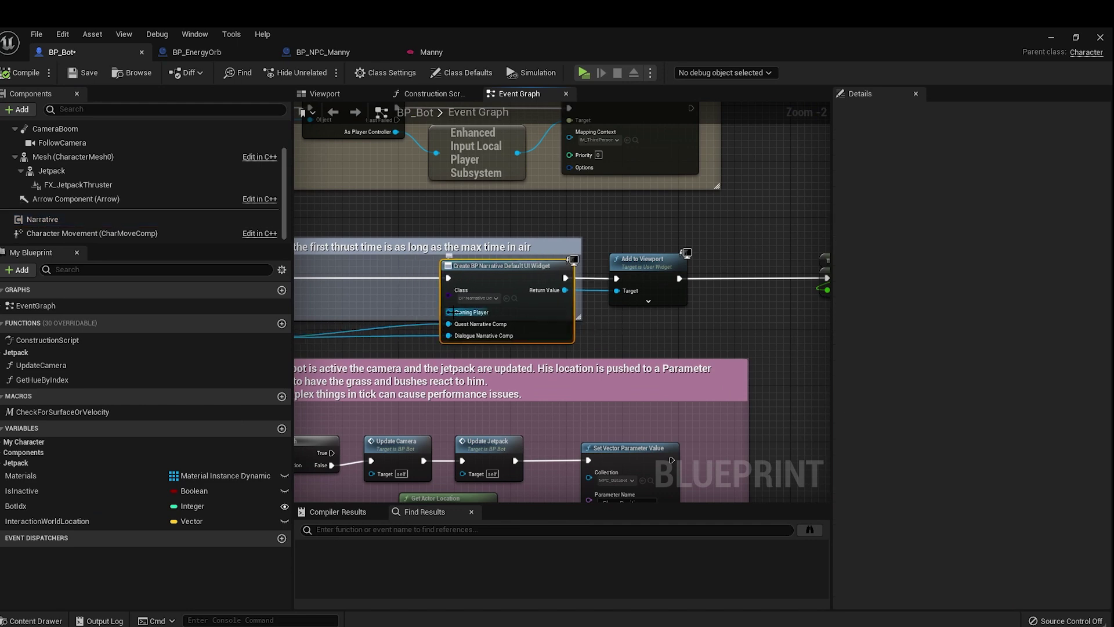
pyautogui.moveTo(371, 314); pyautogui.dragTo(499, 318, button='right')
pyautogui.scroll(2, 407, 336)
pyautogui.moveTo(398, 342); pyautogui.dragTo(419, 285)
pyautogui.write('save')
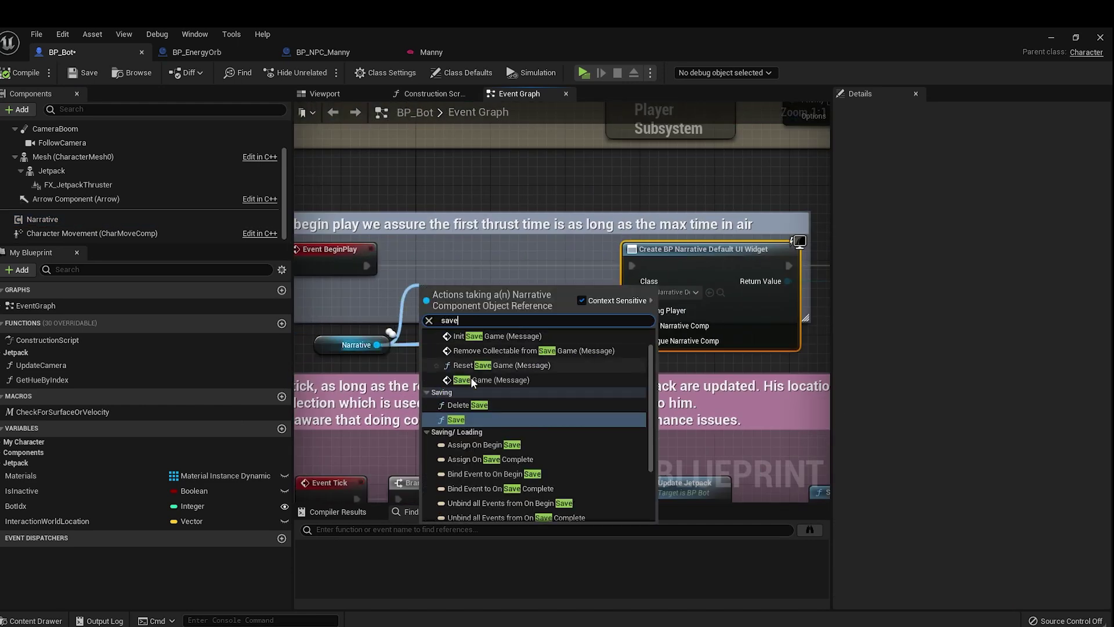
pyautogui.click(455, 428)
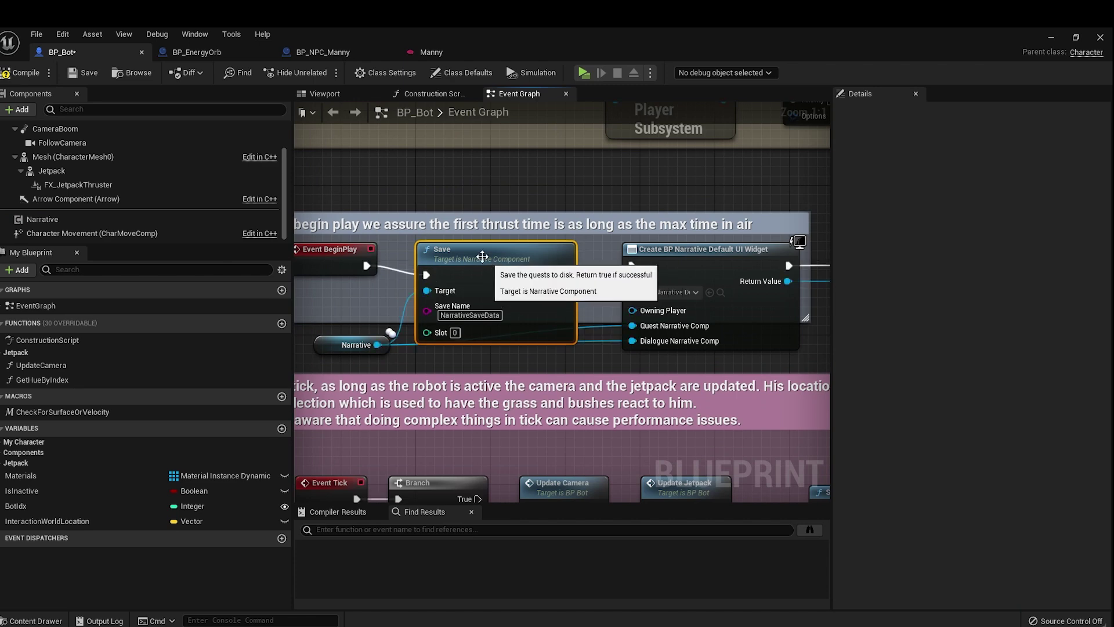
pyautogui.click(87, 75)
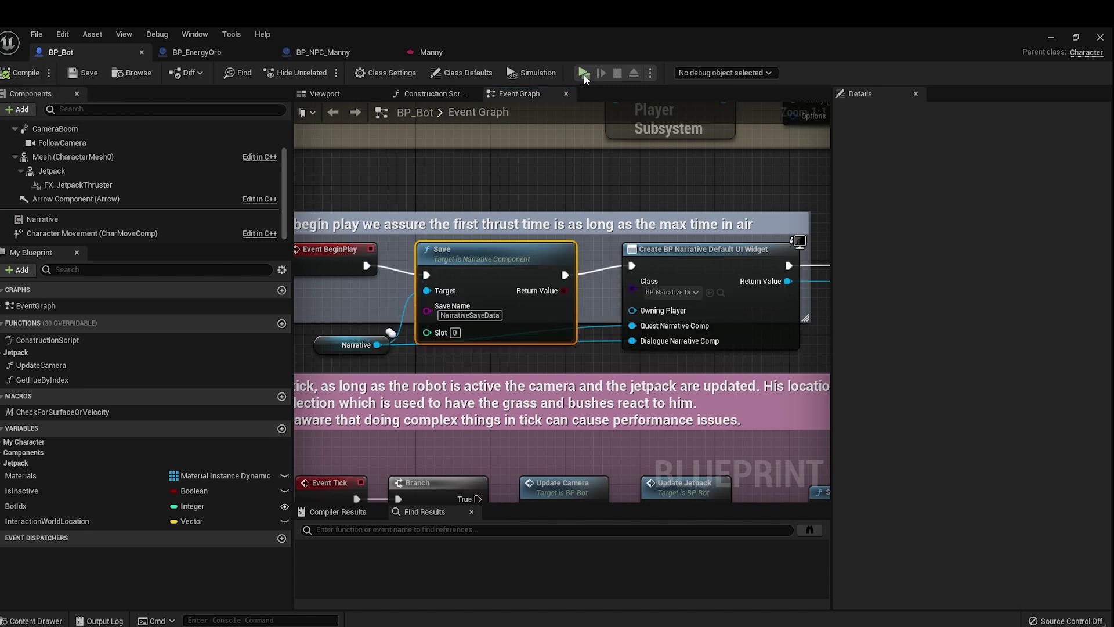
# - Run BP_Bot's Save node once in a game preview, move the robot briefly, and close the preview
pyautogui.click(583, 73)
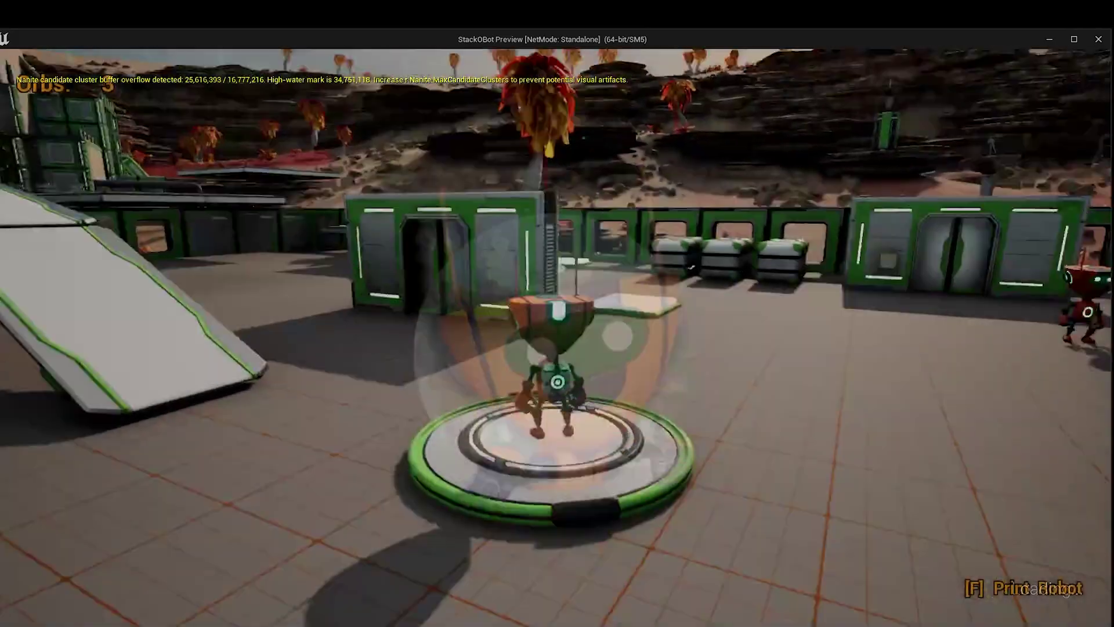
pyautogui.press('a')
pyautogui.press('p')
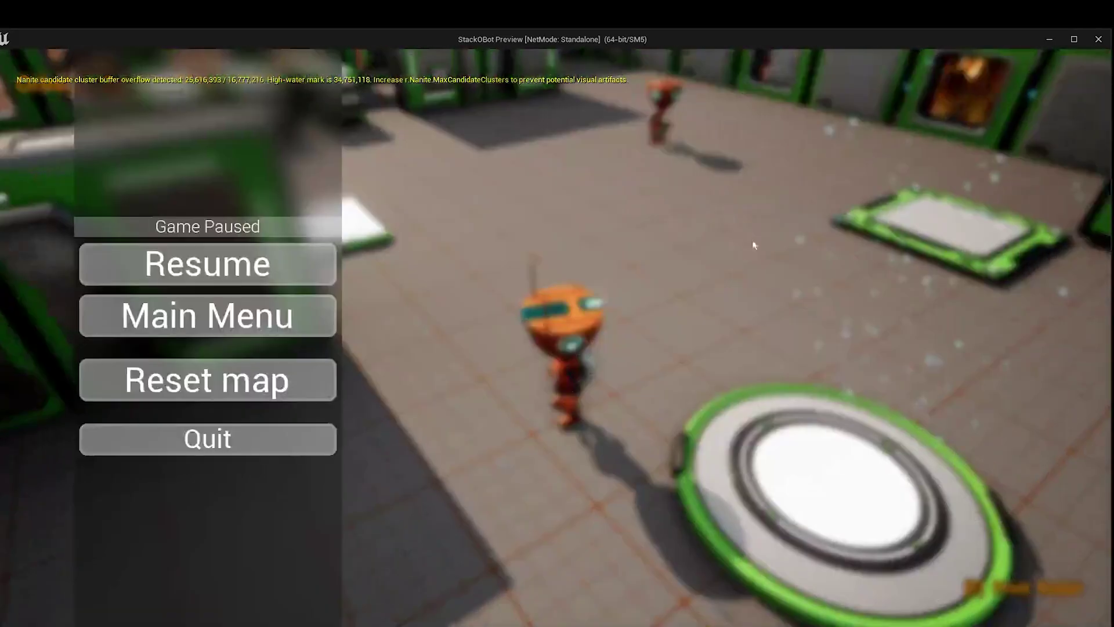
pyautogui.click(1098, 39)
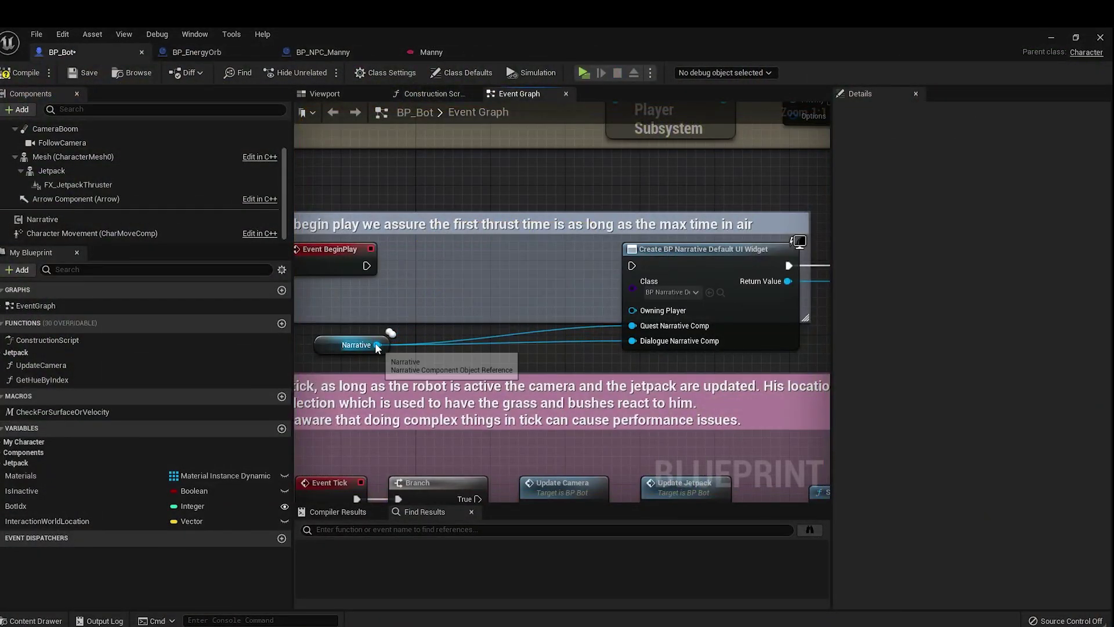
# - Replace the Save node with a Load node targeting Narrative, wired into the Create BP Narrative Default UI Widget node
pyautogui.moveTo(381, 339); pyautogui.dragTo(422, 250)
pyautogui.write('load')
pyautogui.press('Return')
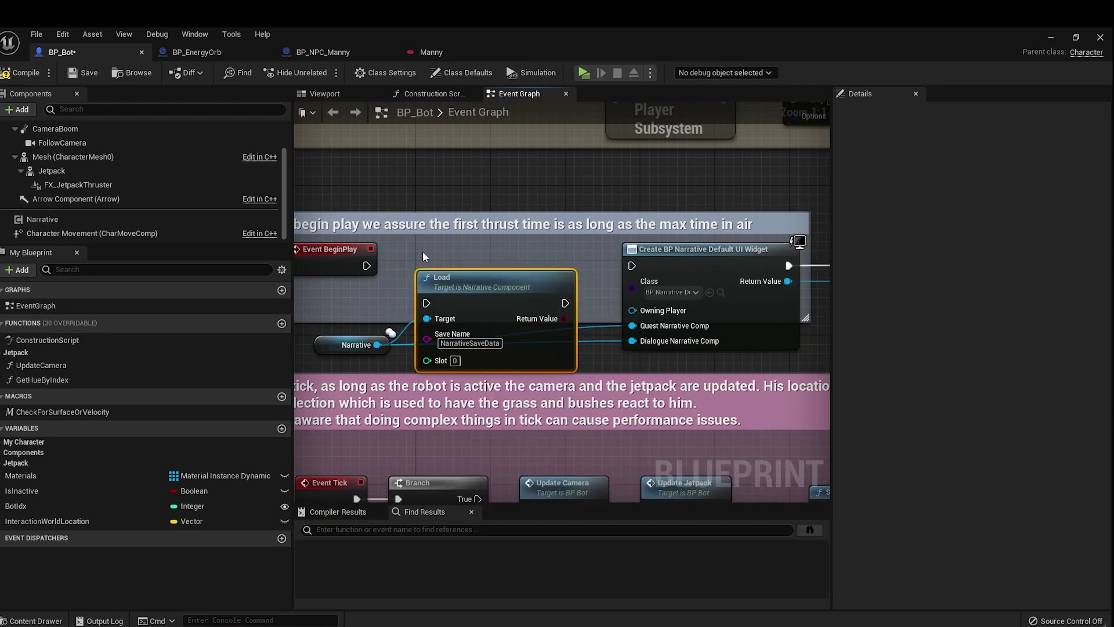
pyautogui.moveTo(460, 303); pyautogui.dragTo(439, 257)
pyautogui.moveTo(574, 257); pyautogui.dragTo(632, 265)
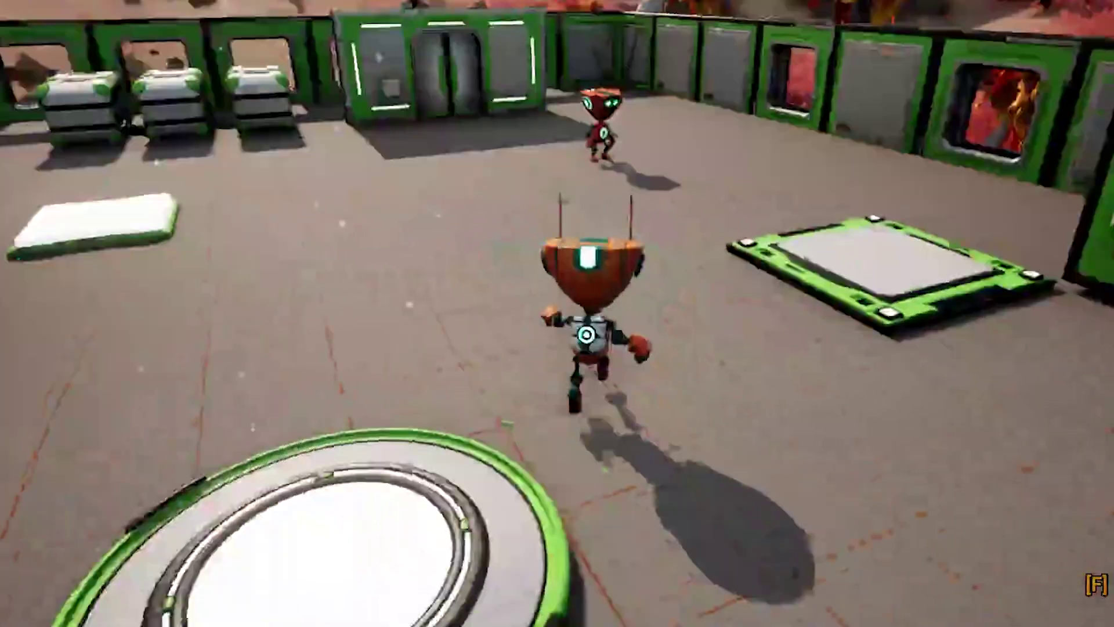
# - Talk to Manny in play, accept with "Sure, i'll get them!", and answer his follow-up with "No, I dont have them yet"
pyautogui.press('w')
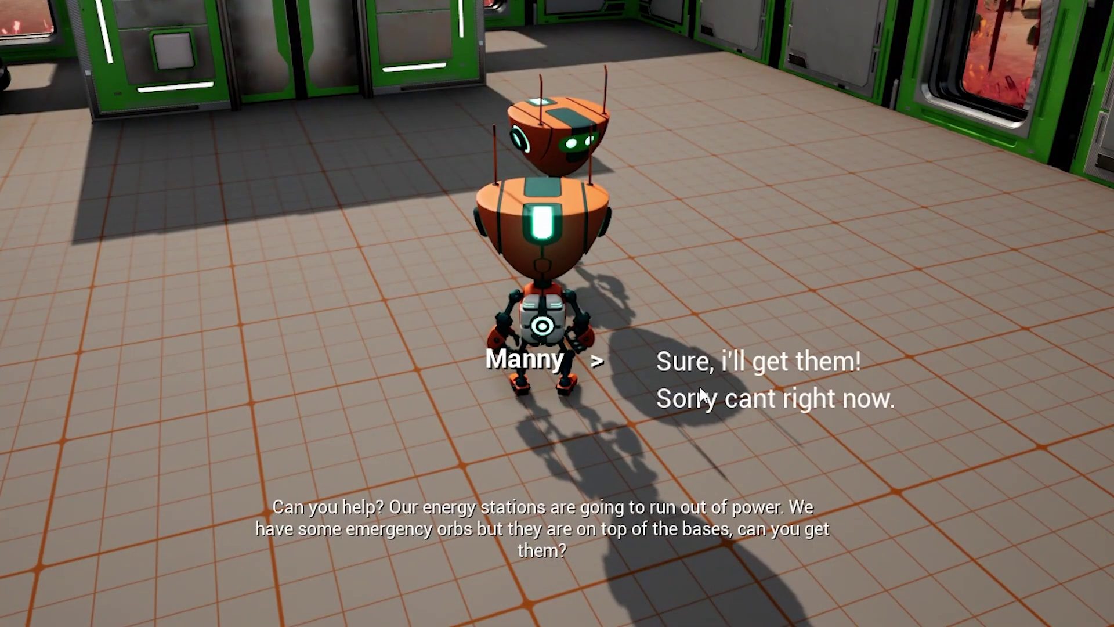
pyautogui.click(711, 388)
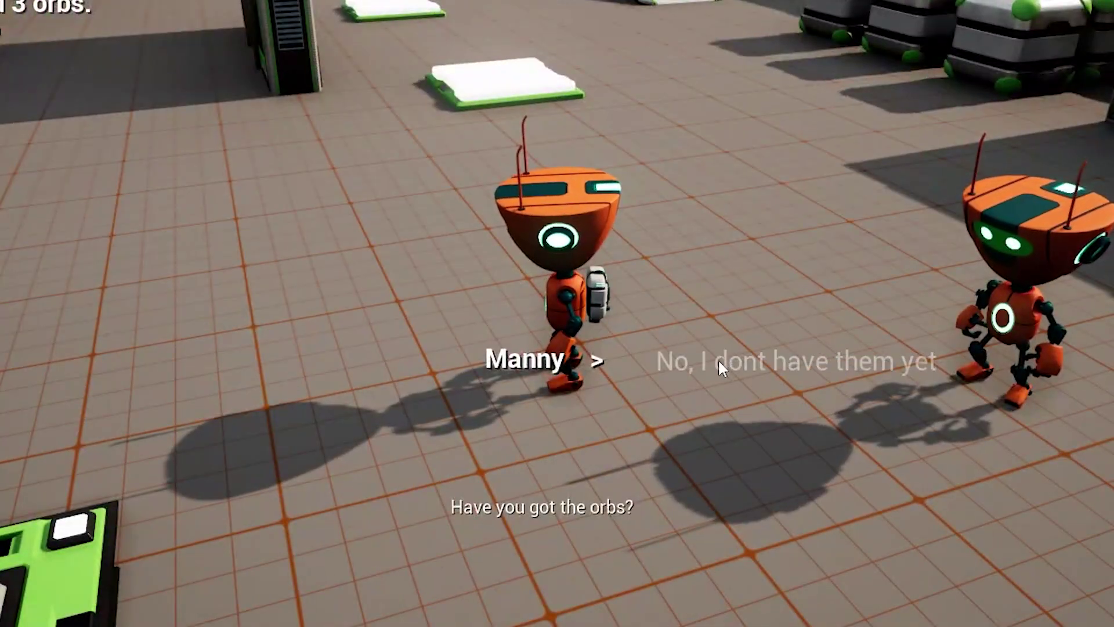
pyautogui.click(718, 360)
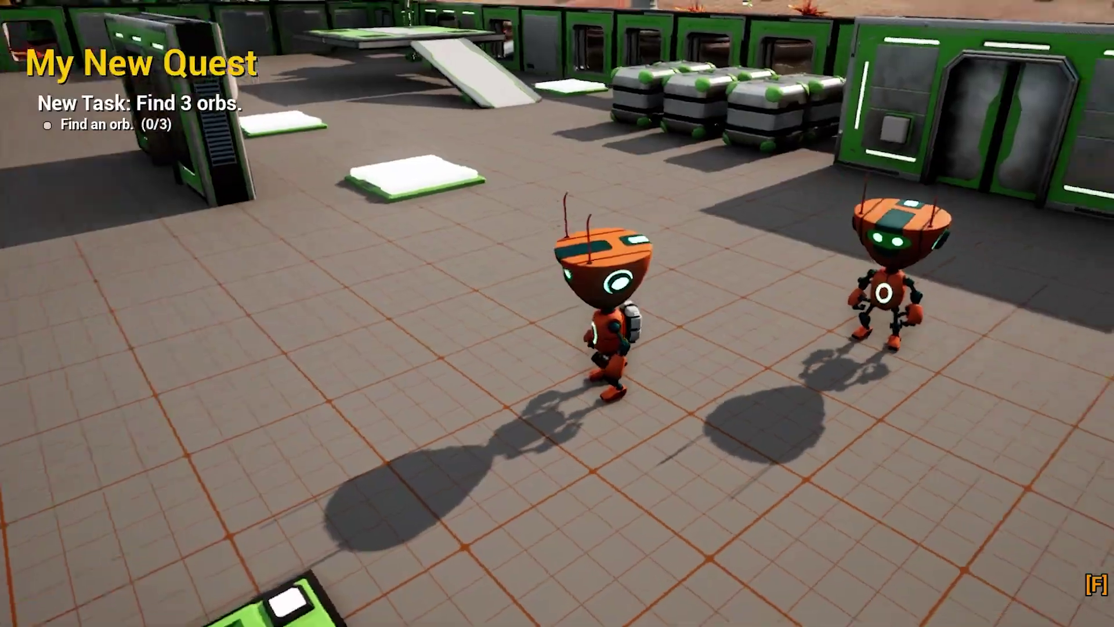
# - Run the robot up the ramp and over the raised platforms to collect one orb, return to the floor, and end play
pyautogui.press('w')
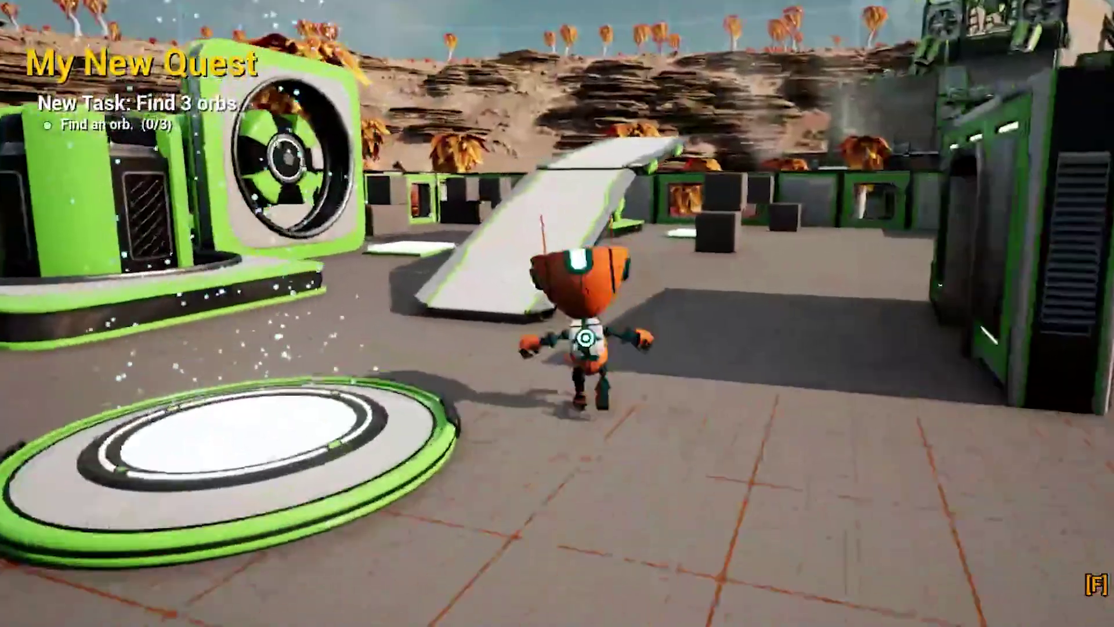
pyautogui.press('space')
pyautogui.press('w')
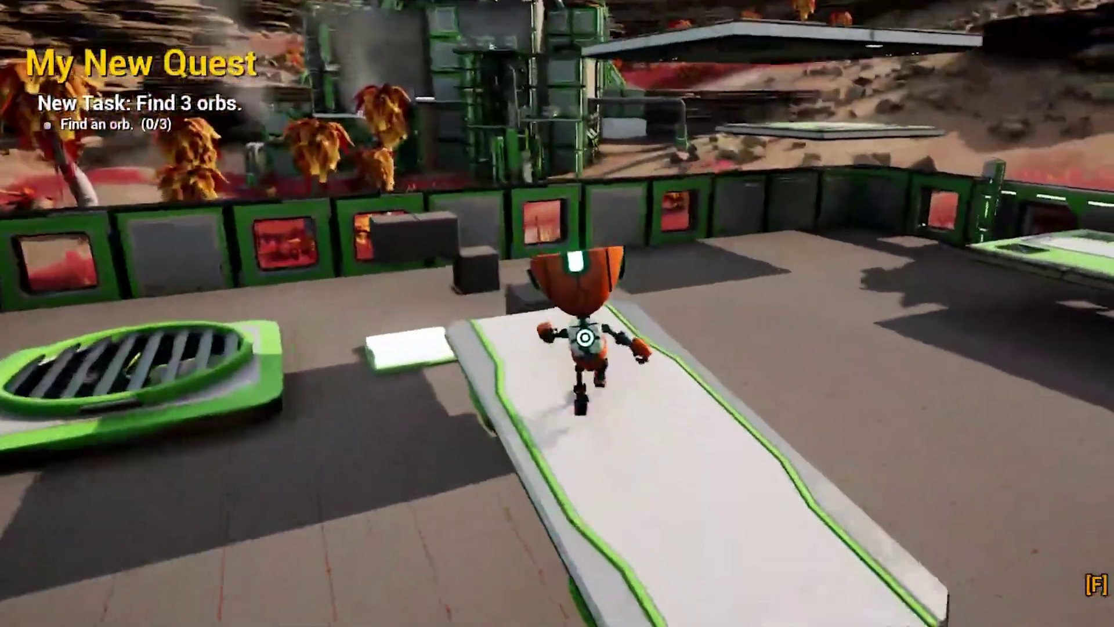
pyautogui.press('w')
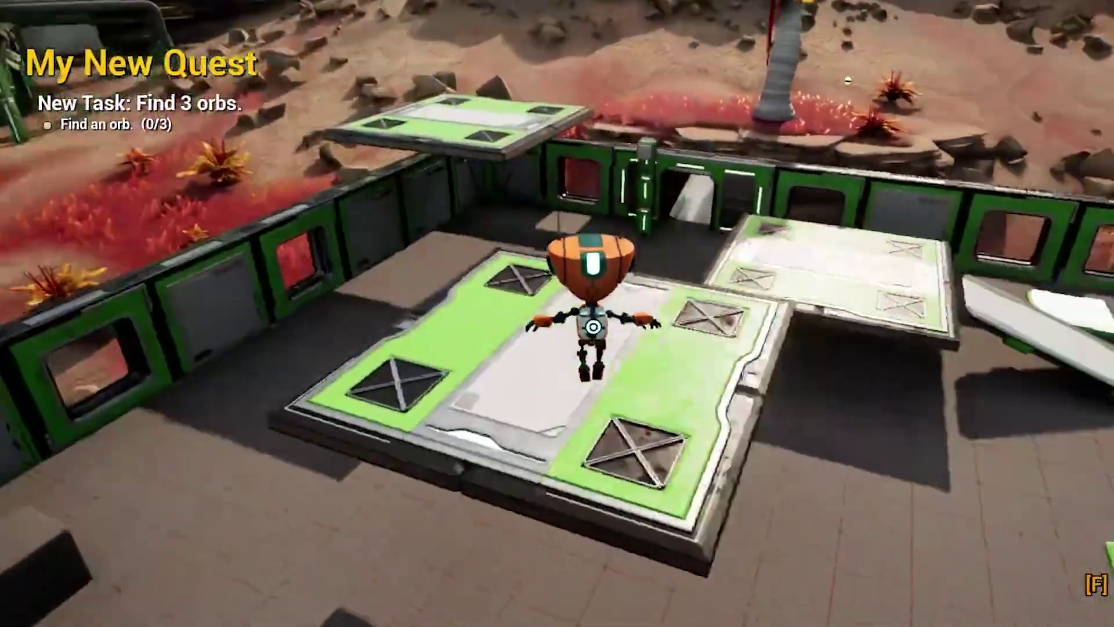
pyautogui.press('w')
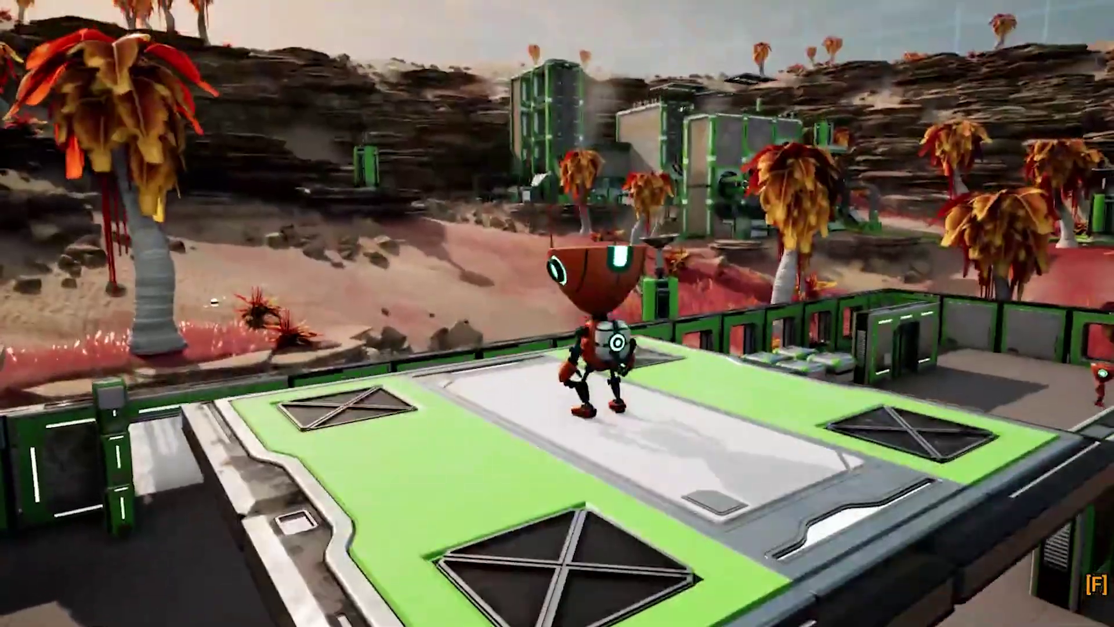
pyautogui.press('space')
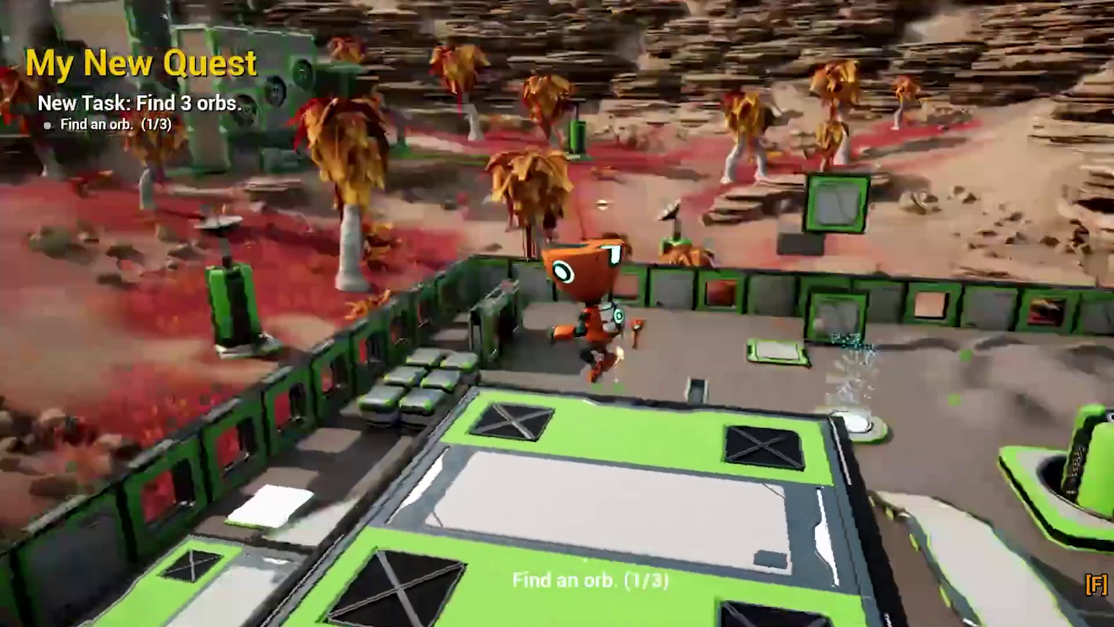
pyautogui.press('w')
pyautogui.press('w')
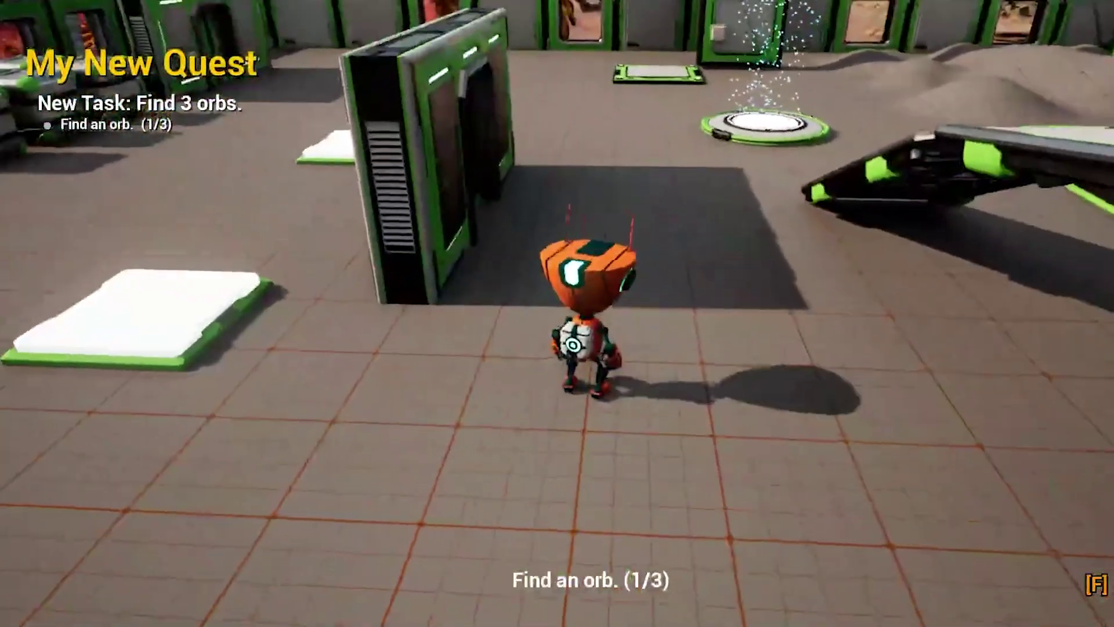
pyautogui.press('Escape')
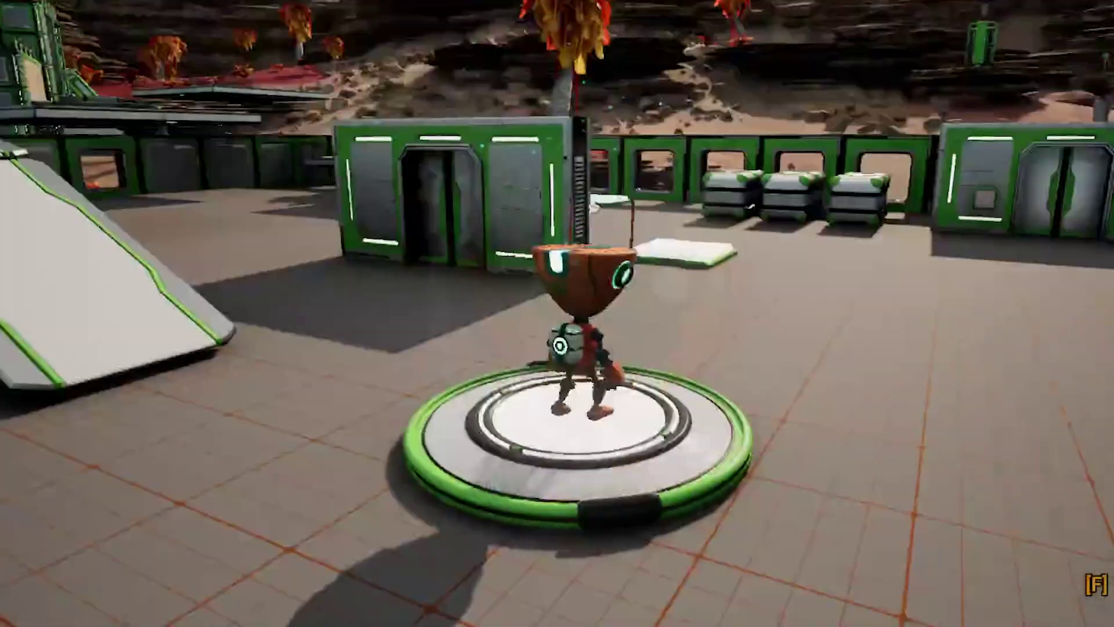
# - Restart play, walk the robot to Manny, and answer "Have you got the orbs?" with "No, I dont have them yet"
pyautogui.press('w')
pyautogui.press('d')
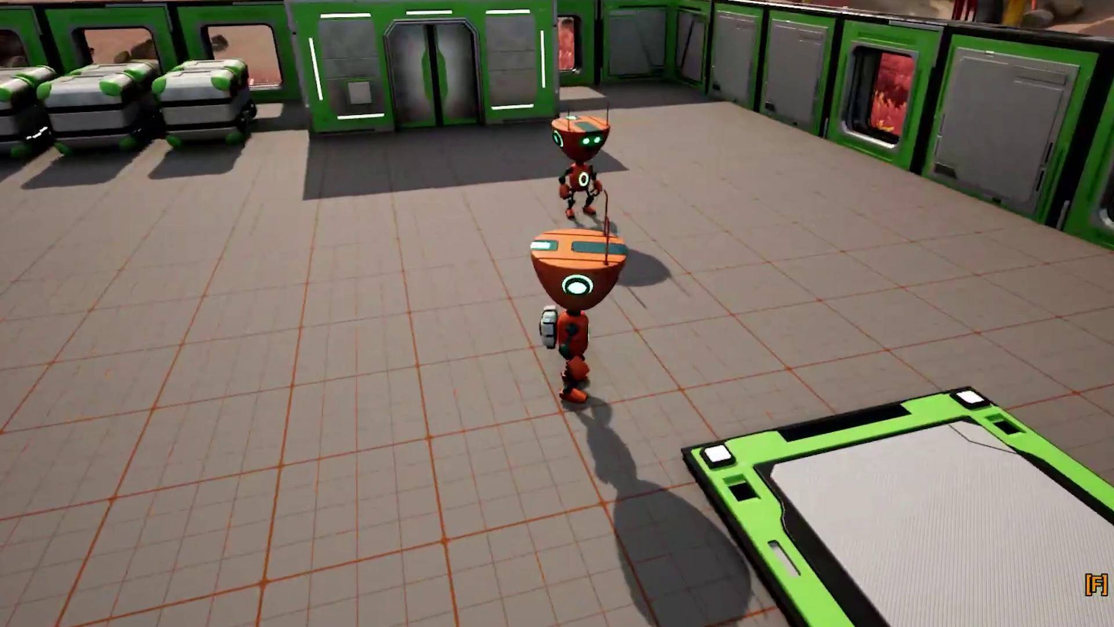
pyautogui.press('w')
pyautogui.press('e')
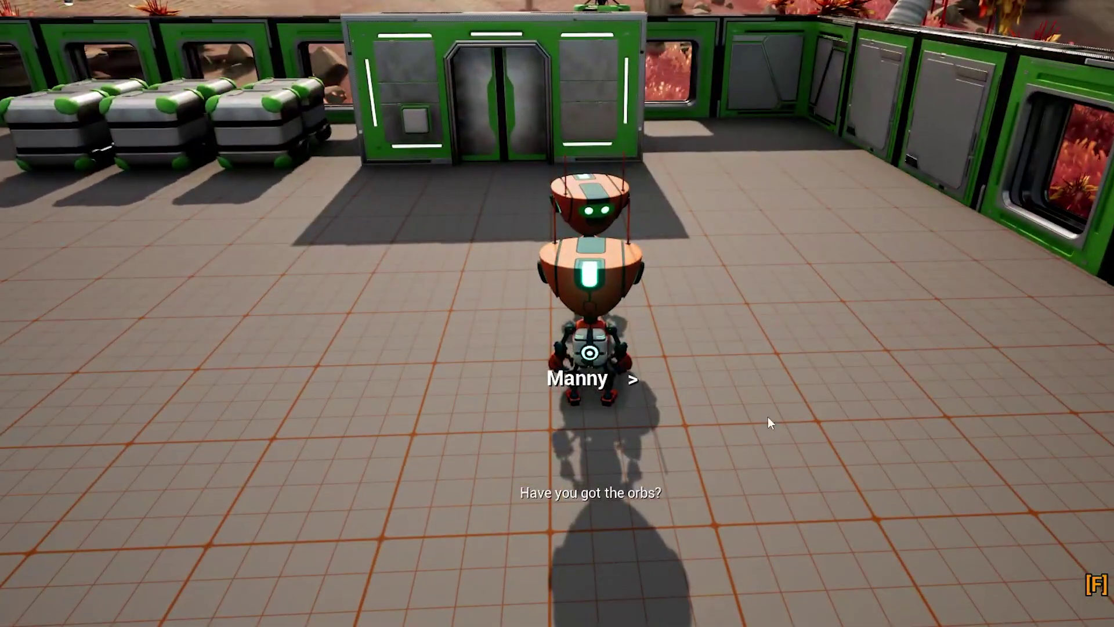
pyautogui.click(748, 380)
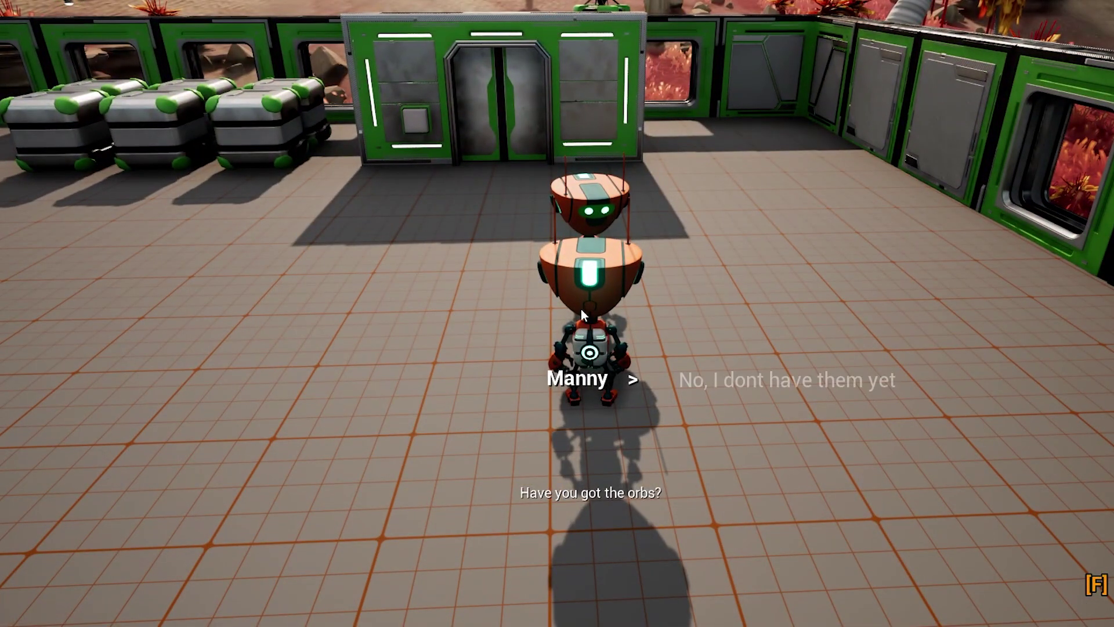
# - Fly the robot over the base wall and collect the second orb among the plants outside
pyautogui.press('w')
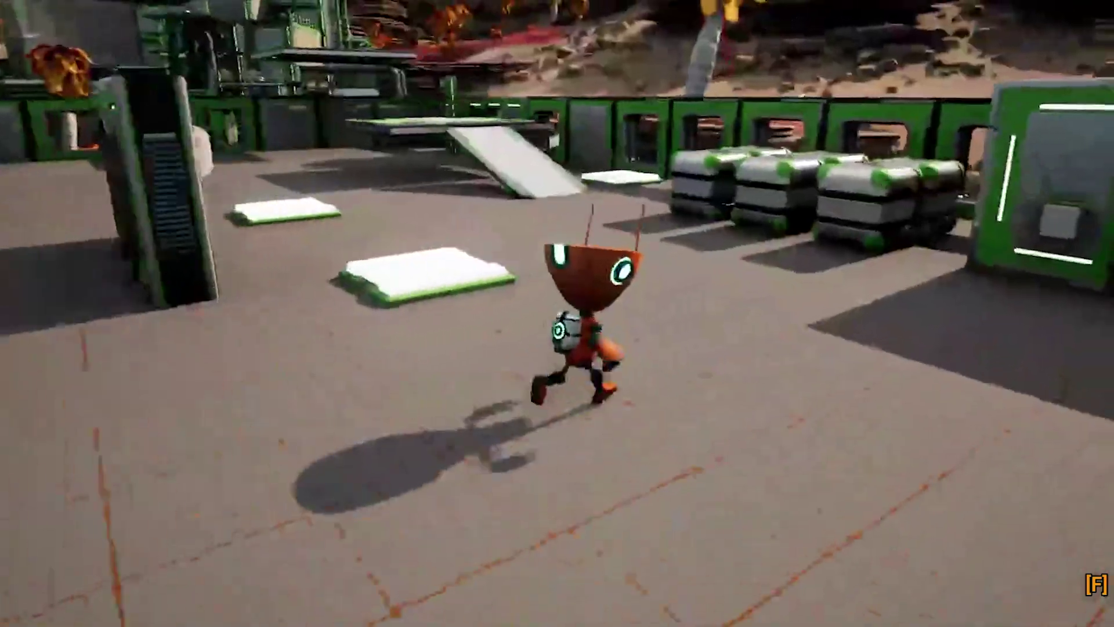
pyautogui.press('space')
pyautogui.press('space')
pyautogui.press('w')
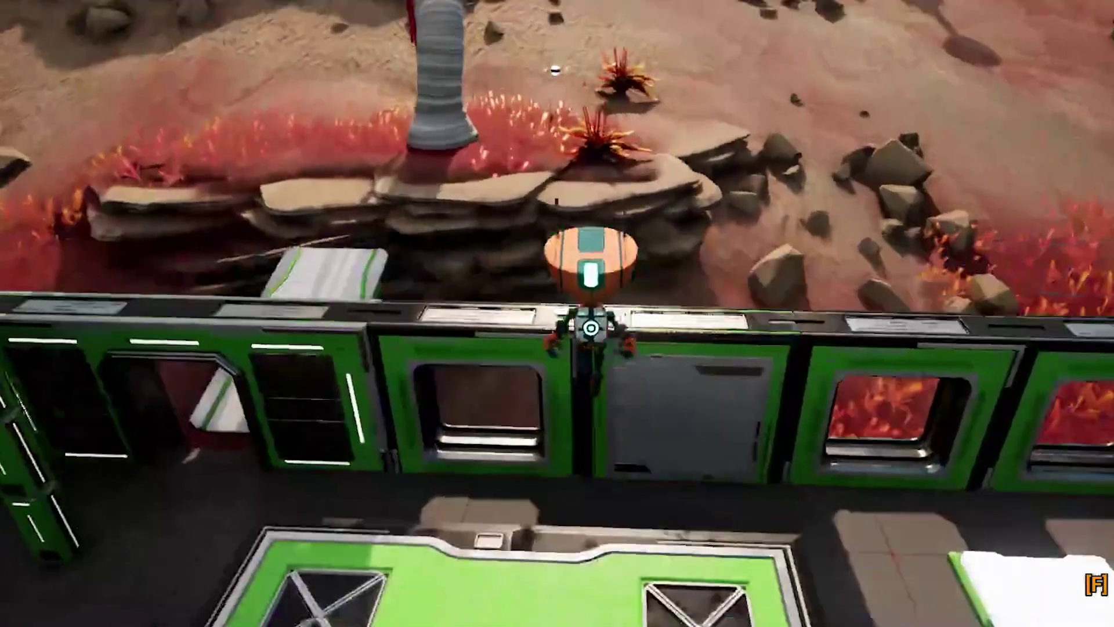
pyautogui.press('space')
pyautogui.press('w')
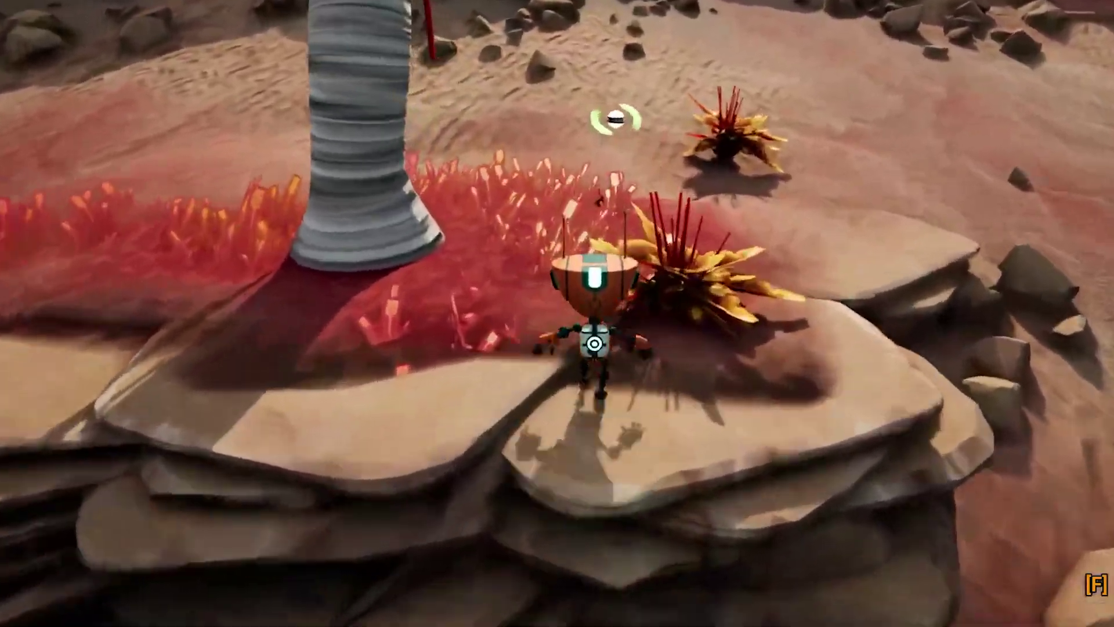
pyautogui.press('w')
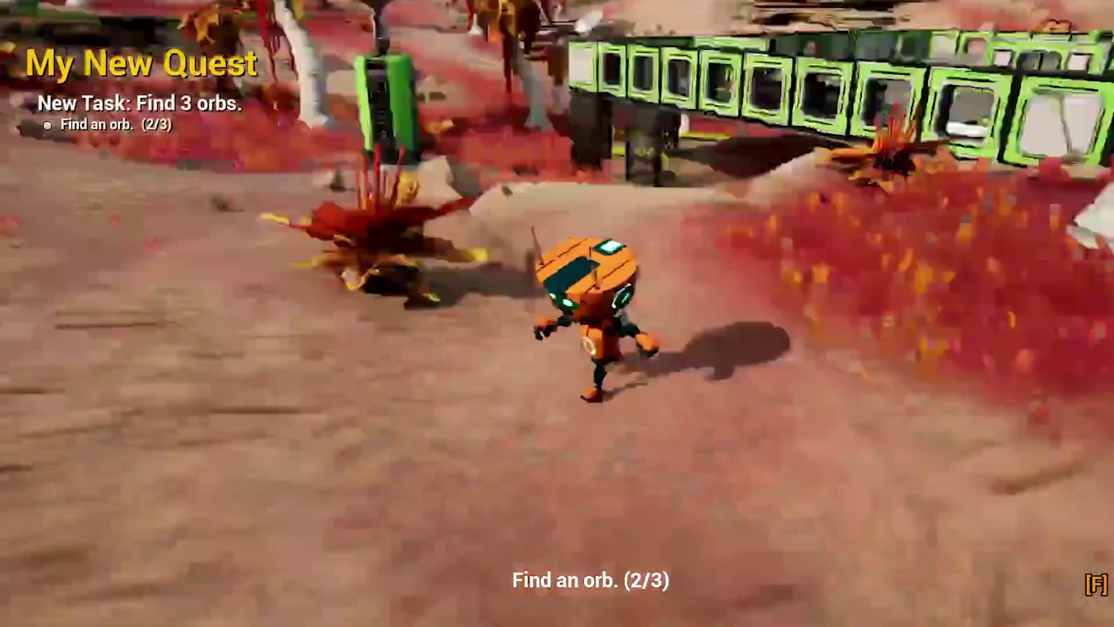
# - Bring the robot back over the base wall with its jetpack and land it inside the base
pyautogui.press('w')
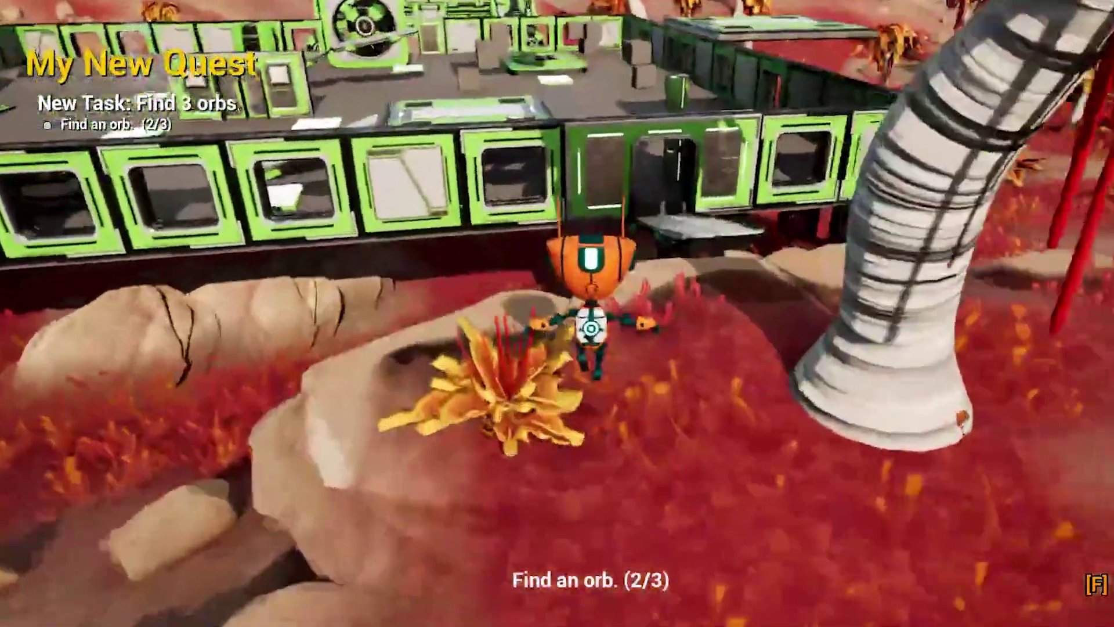
pyautogui.press('w')
pyautogui.press('space')
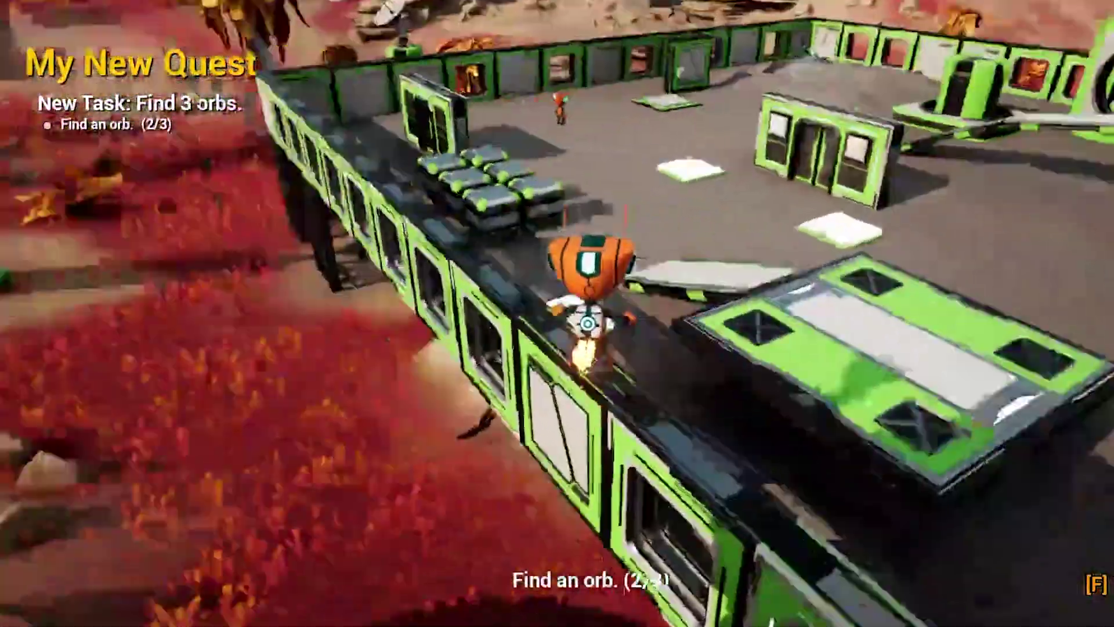
pyautogui.press('w')
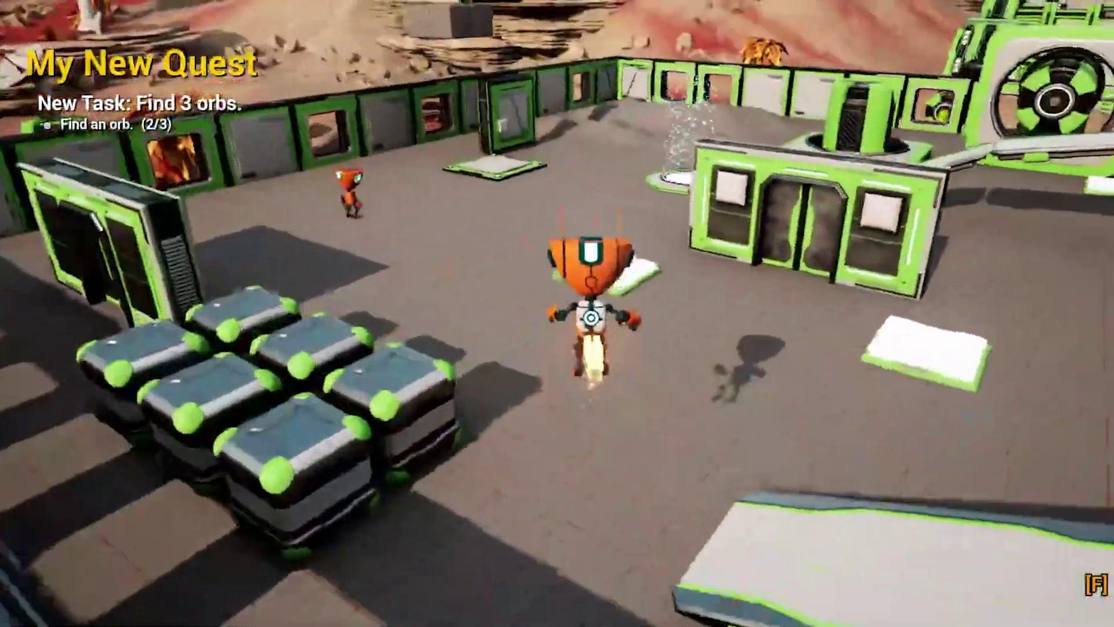
pyautogui.press('d')
pyautogui.press('s')
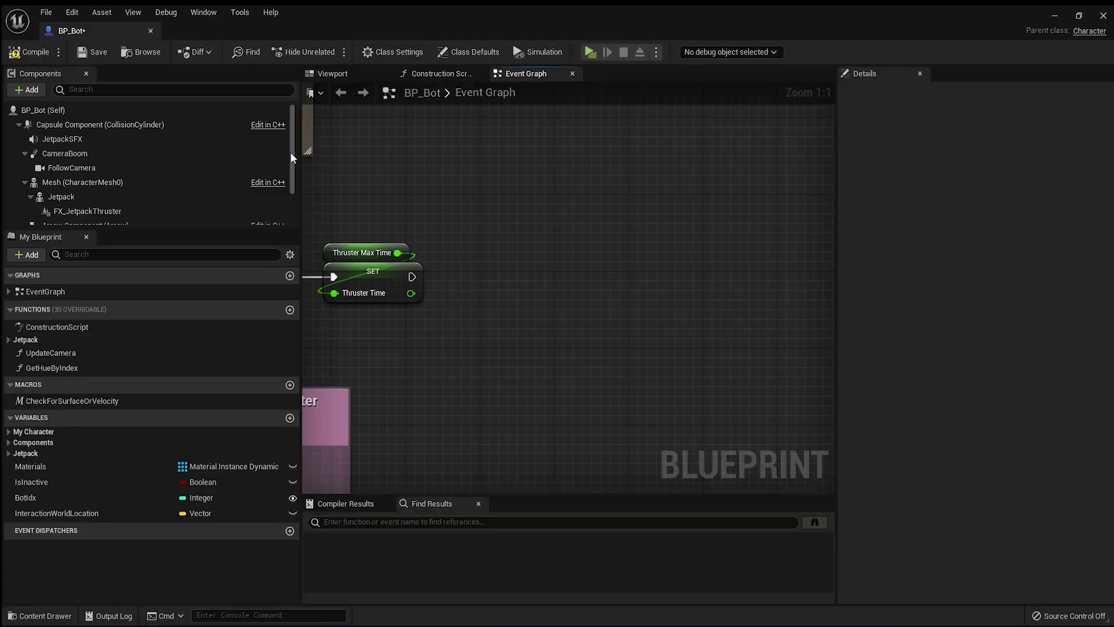
# - Place a Narrative component reference near the Thruster Time SET node in BP_Bot's Event Graph and add a Begin Quest node from it
pyautogui.scroll(-2, 122, 209)
pyautogui.moveTo(100, 225); pyautogui.dragTo(452, 376)
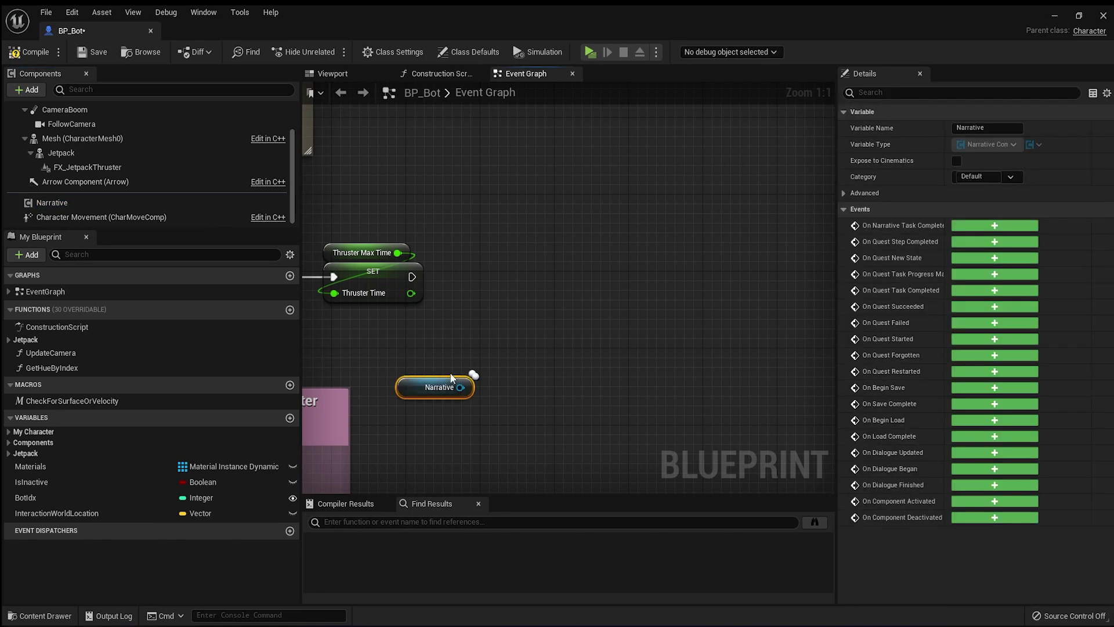
pyautogui.moveTo(468, 339); pyautogui.dragTo(541, 269)
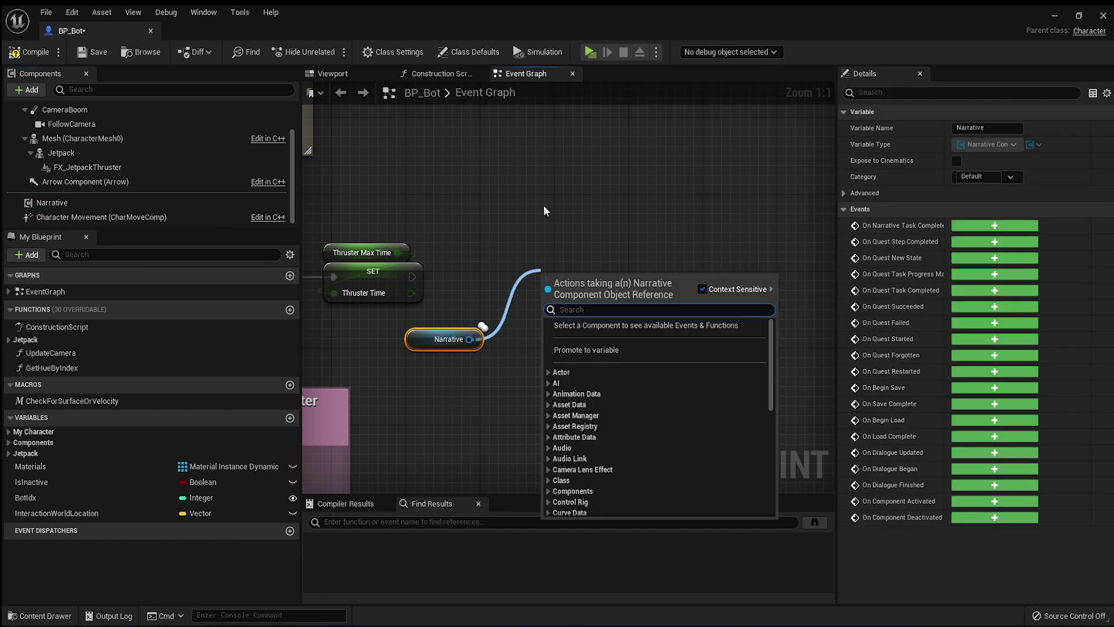
pyautogui.write('begin q')
pyautogui.press('Return')
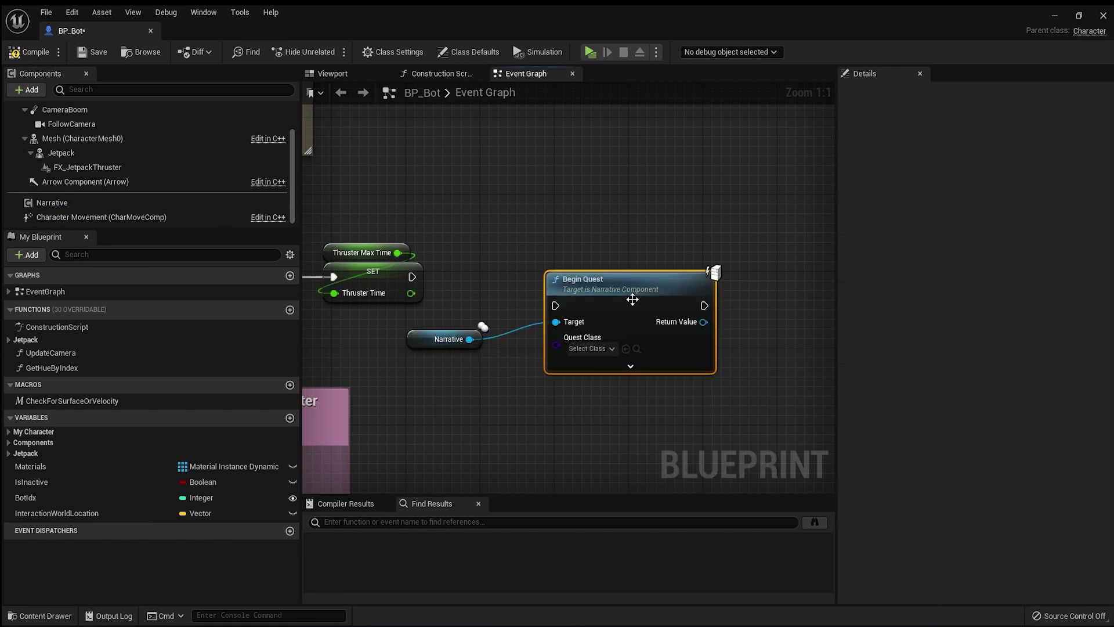
pyautogui.moveTo(631, 300); pyautogui.dragTo(612, 270)
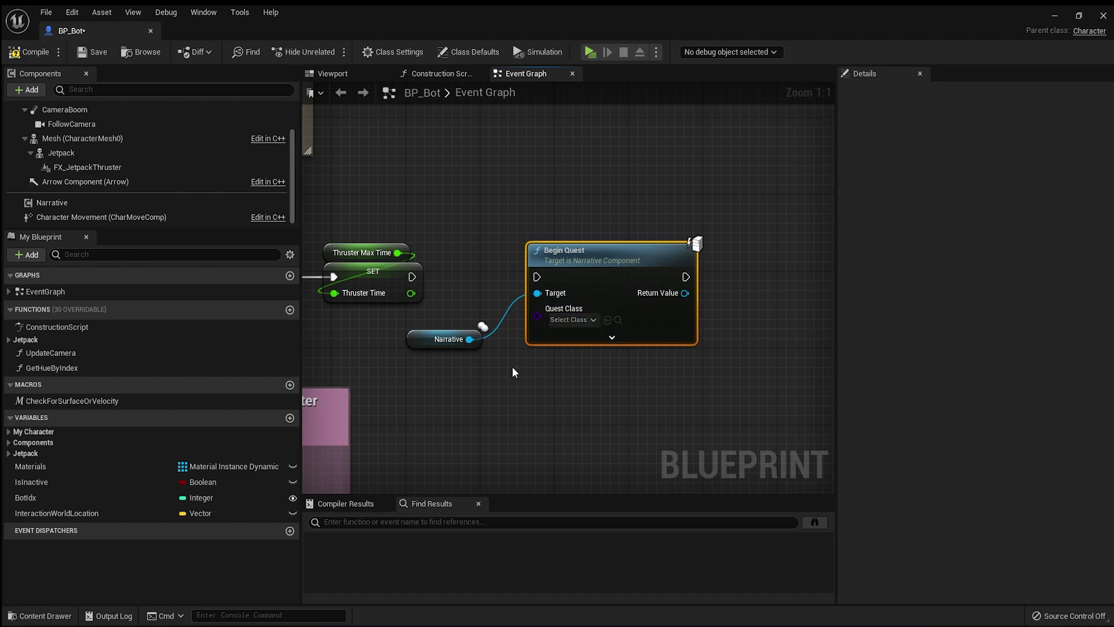
# - Add a Restart Quest node from the Narrative reference and place it below Begin Quest
pyautogui.write('resta')
pyautogui.moveTo(529, 407); pyautogui.dragTo(575, 378)
pyautogui.click(586, 255)
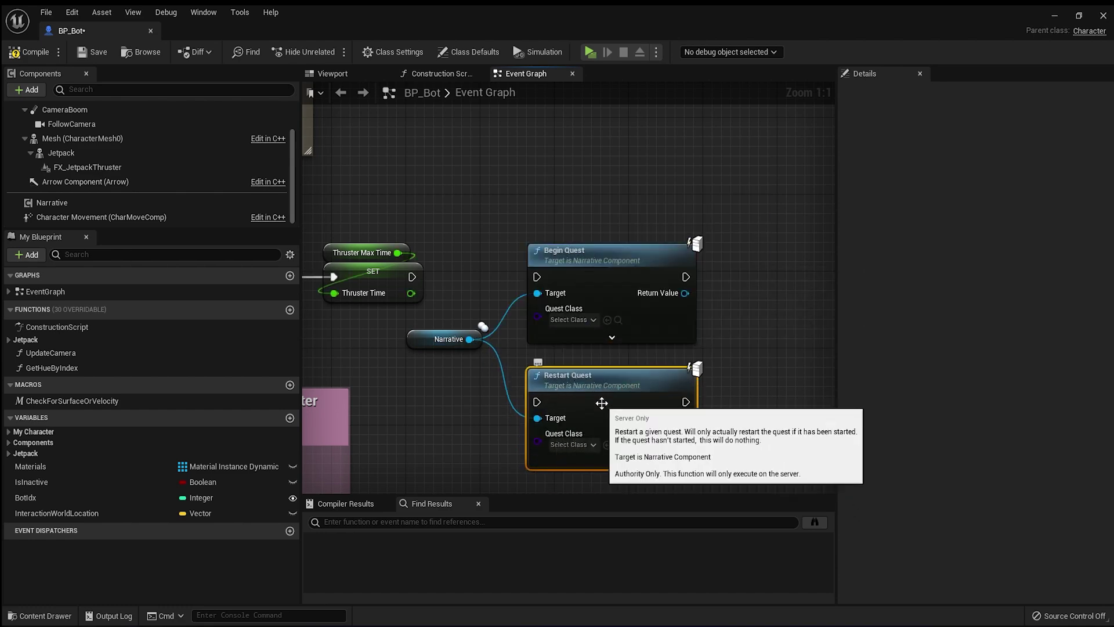
pyautogui.moveTo(602, 404); pyautogui.dragTo(597, 328, button='right')
pyautogui.moveTo(604, 426); pyautogui.dragTo(610, 218)
pyautogui.moveTo(615, 189); pyautogui.dragTo(615, 103)
# - Add a Forget Quest node from the Narrative reference and place it below Restart Quest
pyautogui.moveTo(511, 382); pyautogui.dragTo(512, 382)
pyautogui.write('forget')
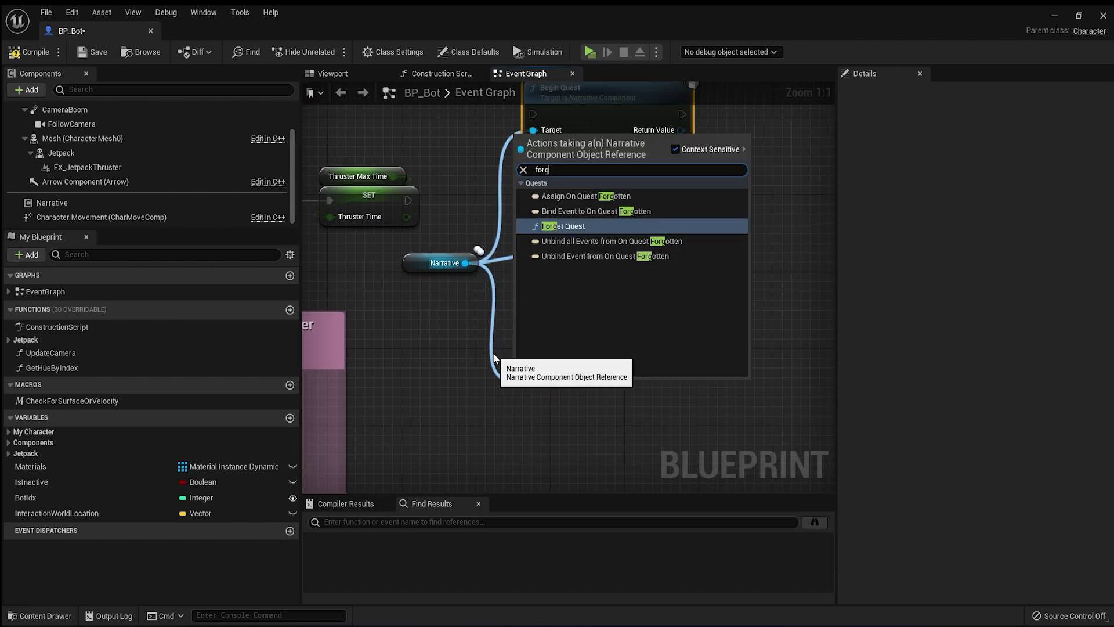
pyautogui.press('Return')
pyautogui.moveTo(577, 404); pyautogui.dragTo(576, 366)
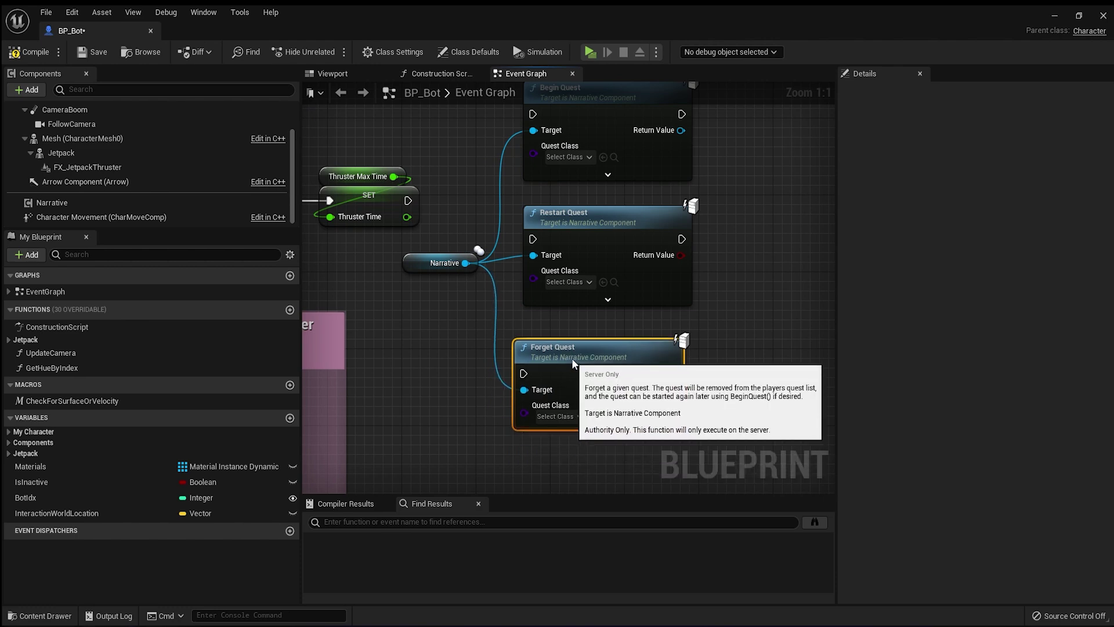
# - Add Get All Quests and Get in Progress Quests nodes from the Narrative reference, one above the other
pyautogui.scroll(-1, 576, 365)
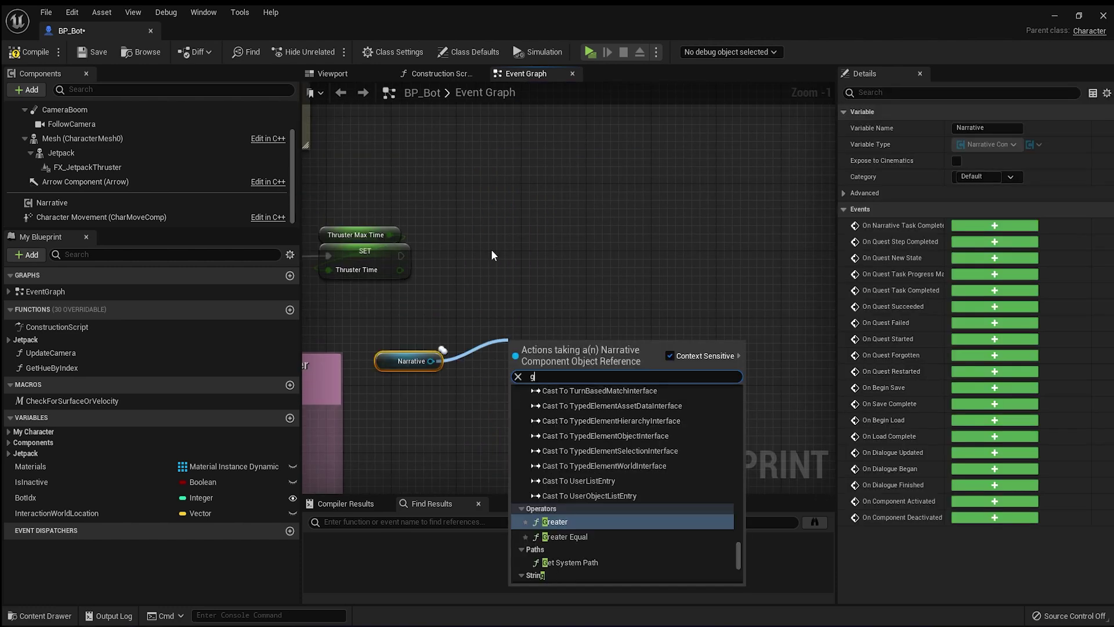
pyautogui.write('get quests')
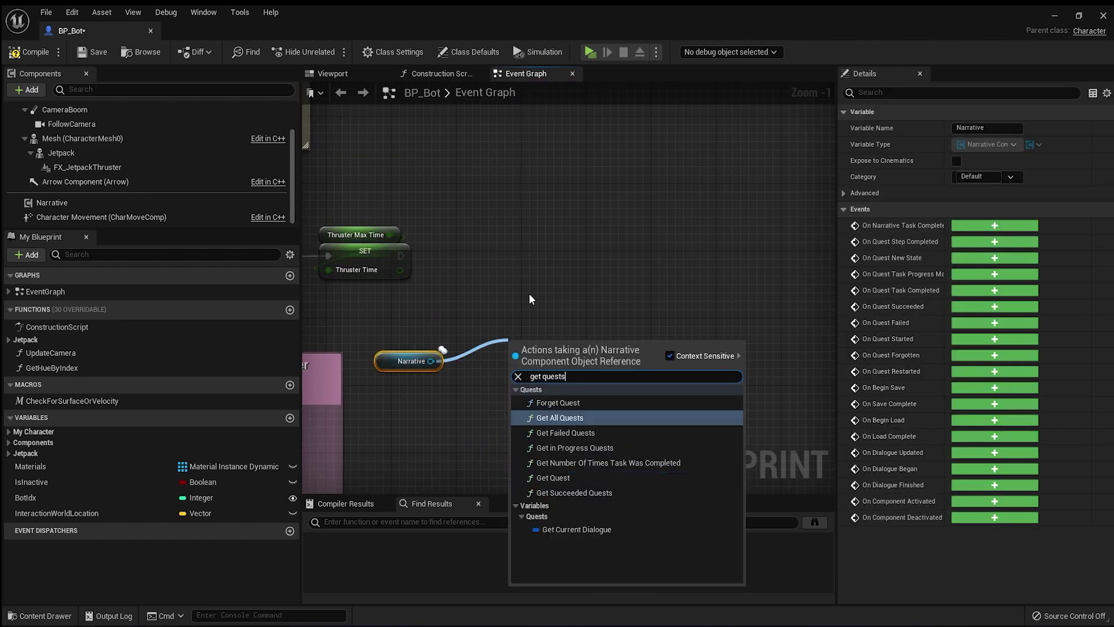
pyautogui.click(560, 419)
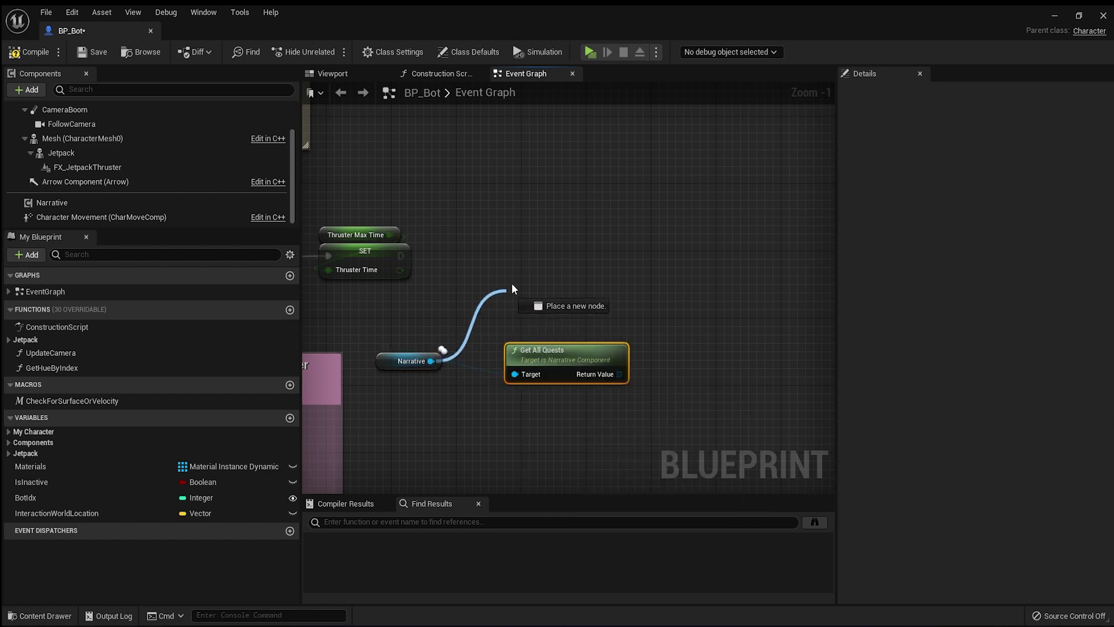
pyautogui.moveTo(508, 288); pyautogui.dragTo(508, 288)
pyautogui.write('get in prog')
pyautogui.press('Return')
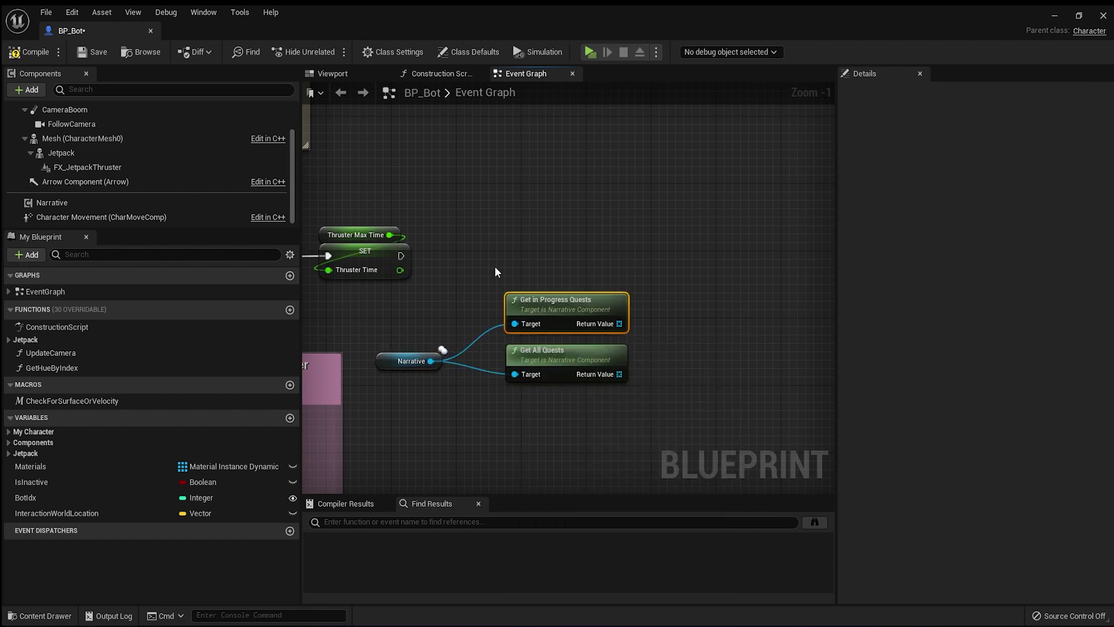
# - Add an Is Quest Succeeded node from the Narrative reference, above Get in Progress Quests
pyautogui.moveTo(431, 360); pyautogui.dragTo(519, 246)
pyautogui.write('succ')
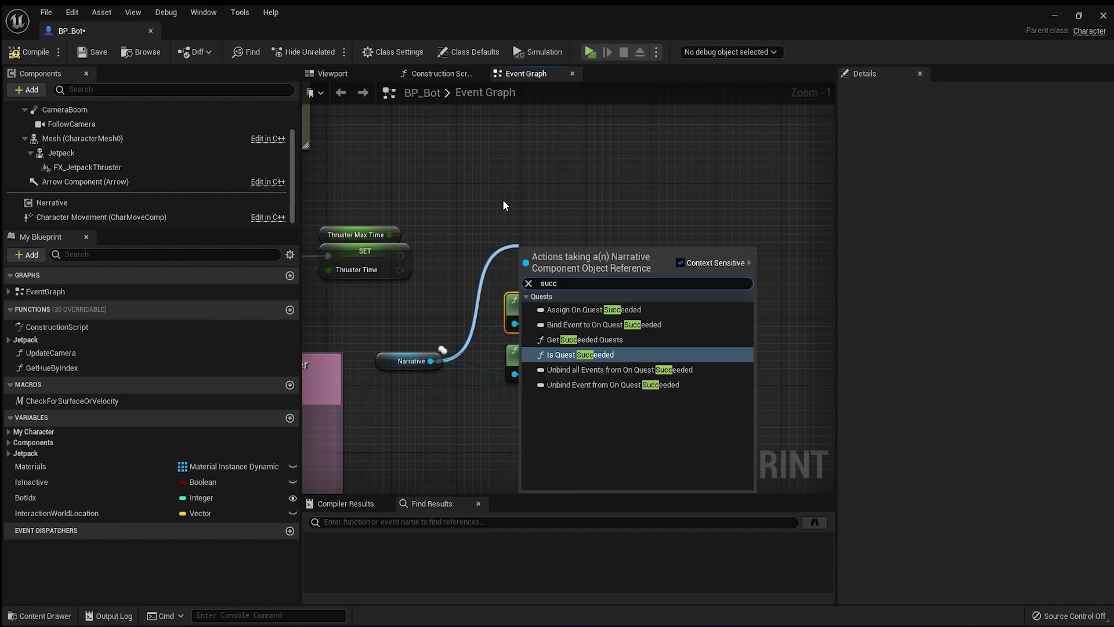
pyautogui.press('Return')
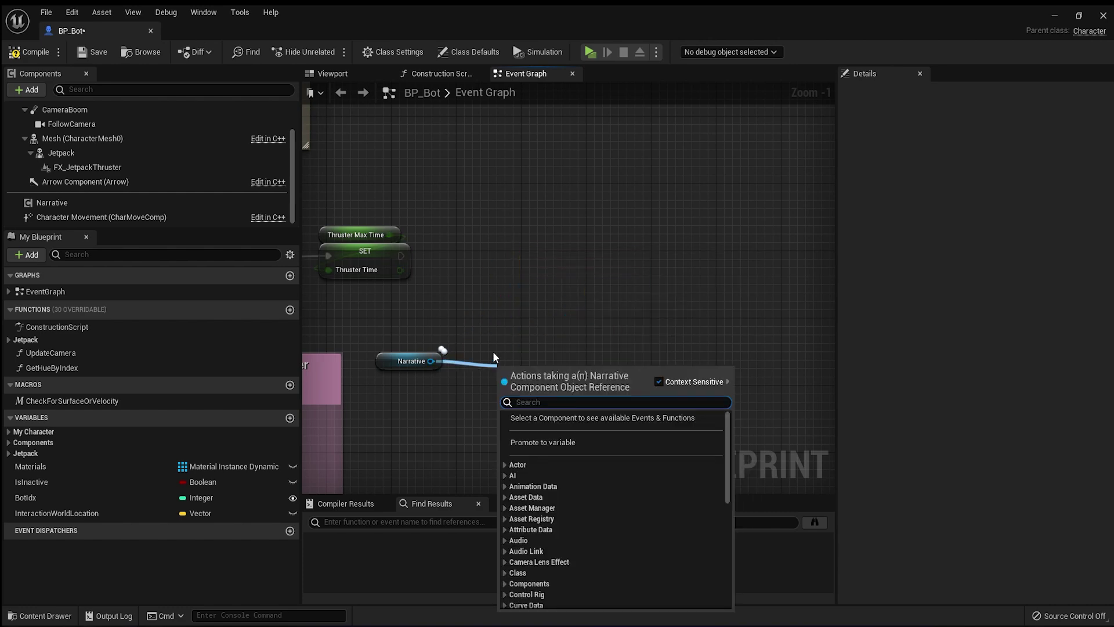
# - Add a Get Quest node from the Narrative reference, set its Quest Class to Mannys Quest, and place it beside the reference
pyautogui.write('get ques')
pyautogui.click(551, 504)
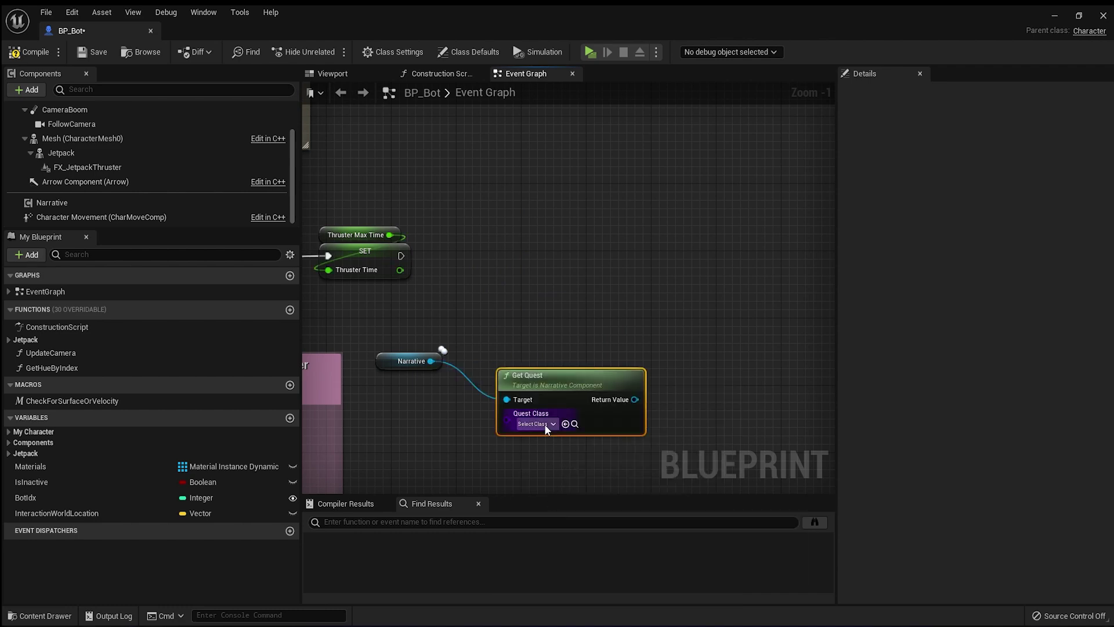
pyautogui.click(543, 423)
pyautogui.moveTo(573, 398); pyautogui.dragTo(532, 373)
# - Add a Current State getter from Get Quest's return value
pyautogui.moveTo(599, 374); pyautogui.dragTo(645, 375)
pyautogui.write('get curren')
pyautogui.press('Return')
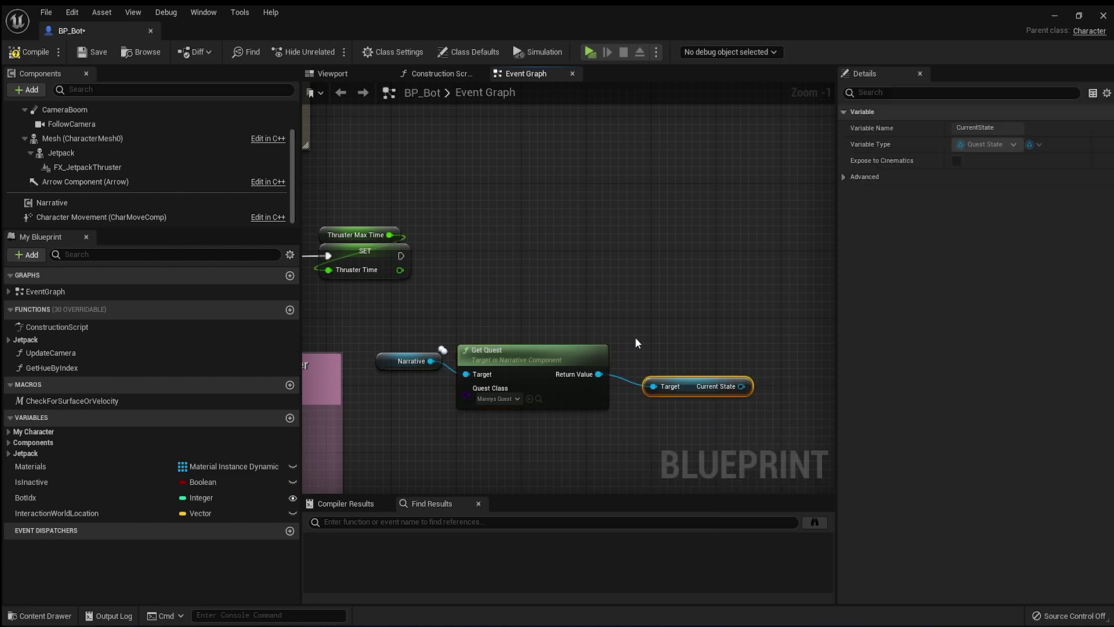
# - Add ID and Description getters from the quest's Current State output
pyautogui.moveTo(729, 407); pyautogui.dragTo(564, 405, button='right')
pyautogui.moveTo(578, 384); pyautogui.dragTo(647, 368)
pyautogui.write('get id')
pyautogui.click(689, 516)
pyautogui.moveTo(637, 326); pyautogui.dragTo(636, 326)
pyautogui.write('get des')
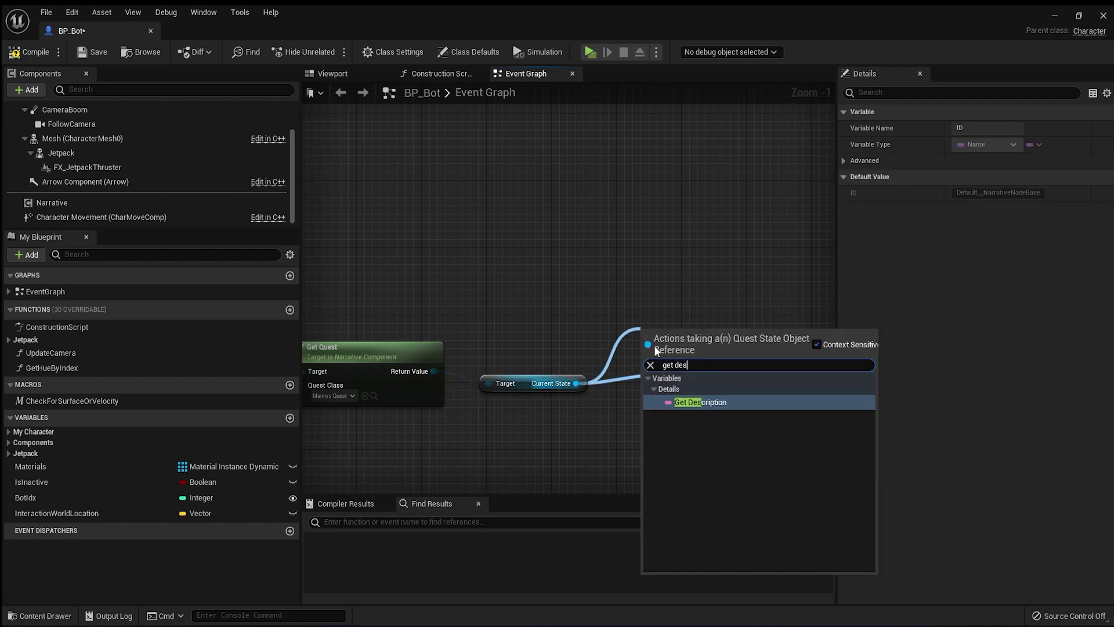
pyautogui.click(686, 400)
pyautogui.moveTo(710, 322); pyautogui.dragTo(684, 376)
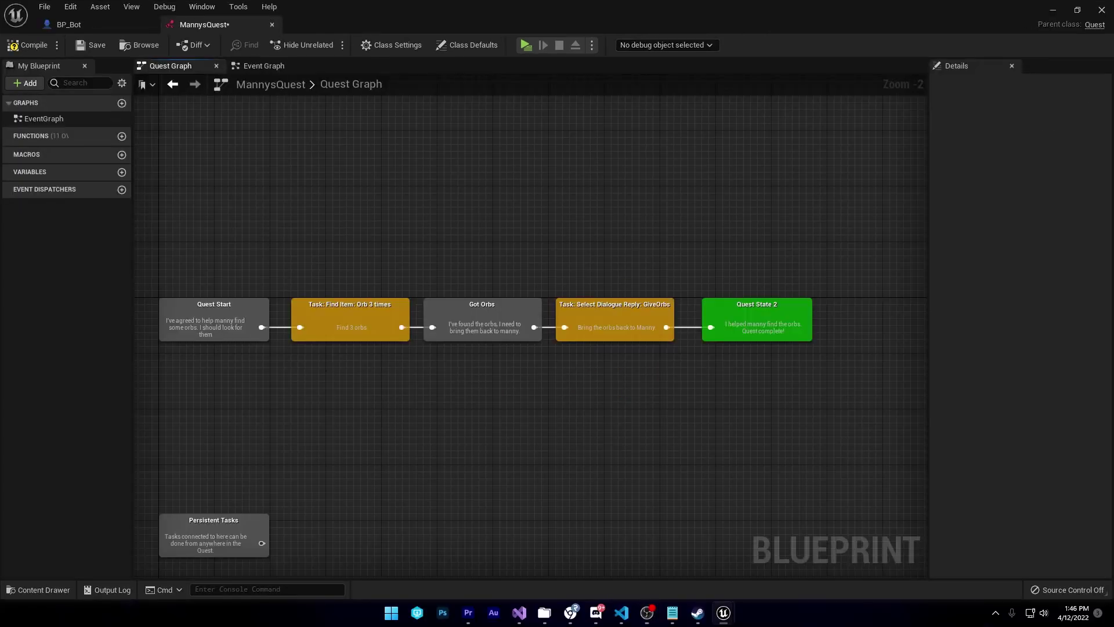
# - Examine the Quest Start, Got Orbs and Quest State 2 states in MannysQuest's Quest Graph
pyautogui.scroll(1, 246, 340)
pyautogui.click(247, 307)
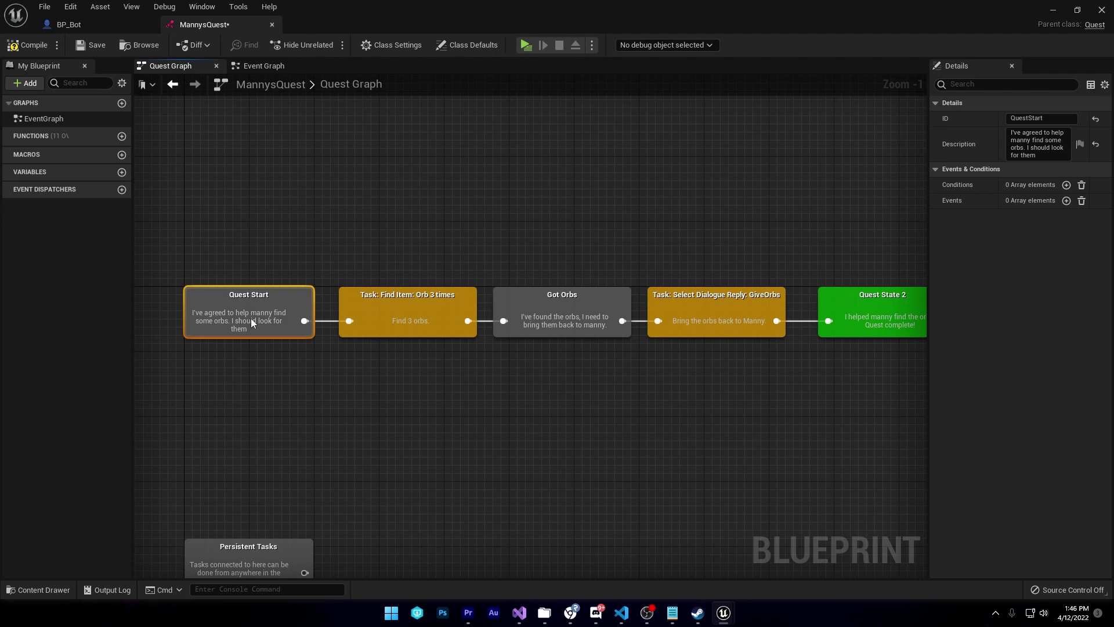
pyautogui.click(555, 319)
pyautogui.click(901, 323)
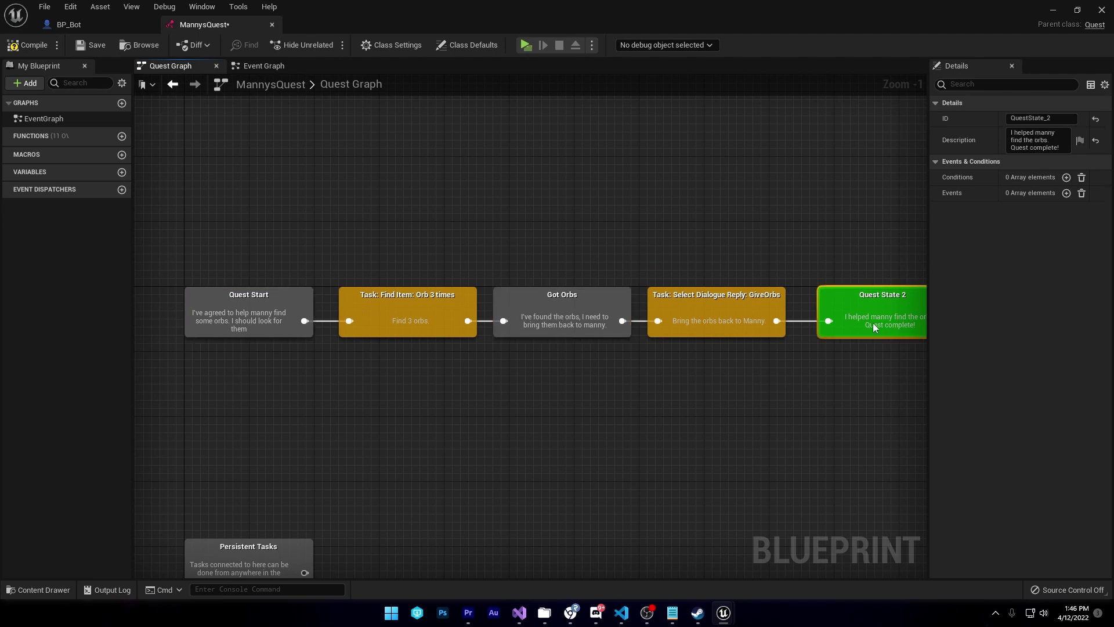
pyautogui.moveTo(894, 323); pyautogui.dragTo(864, 326, button='right')
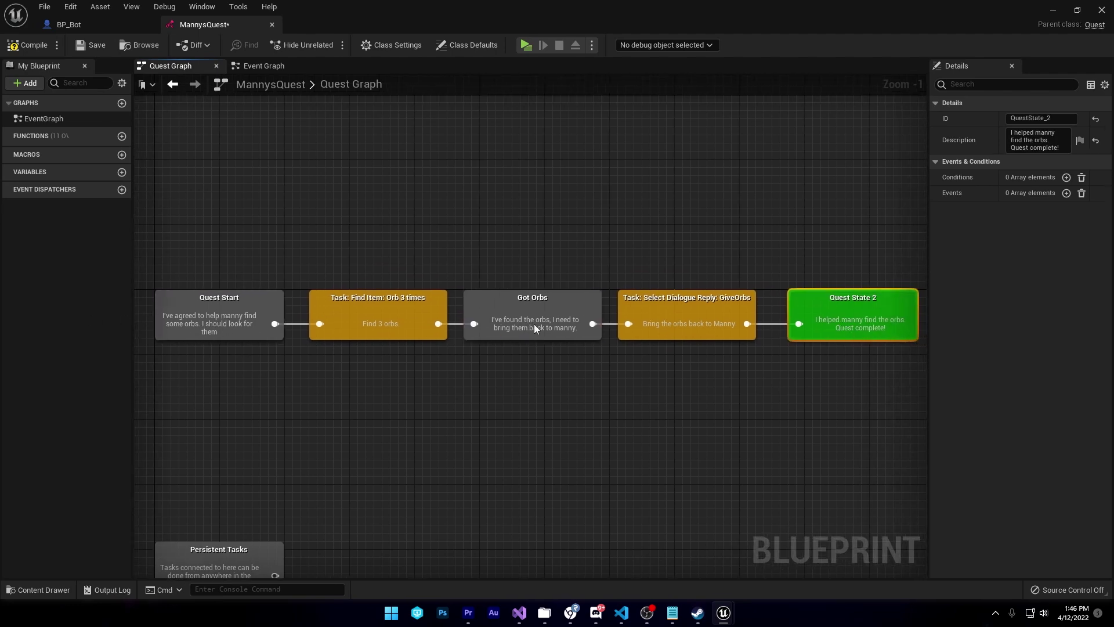
pyautogui.click(514, 307)
pyautogui.click(863, 329)
pyautogui.click(724, 218)
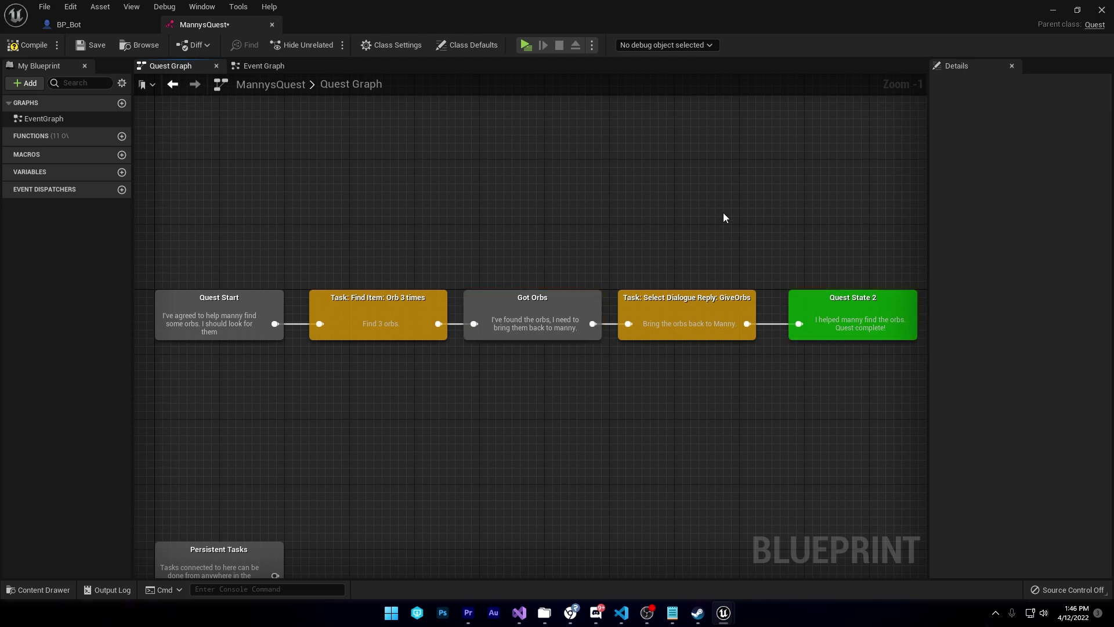
# - Line up Reached States beside Get Quest in BP_Bot's Event Graph, and review the For Each Loop that reads each state's Description
pyautogui.click(82, 26)
pyautogui.moveTo(374, 238)
pyautogui.mouseDown()
pyautogui.moveTo(378, 225)
pyautogui.moveTo(365, 231)
pyautogui.mouseUp()
pyautogui.moveTo(419, 271); pyautogui.dragTo(567, 259, button='right')
pyautogui.scroll(2, 375, 368)
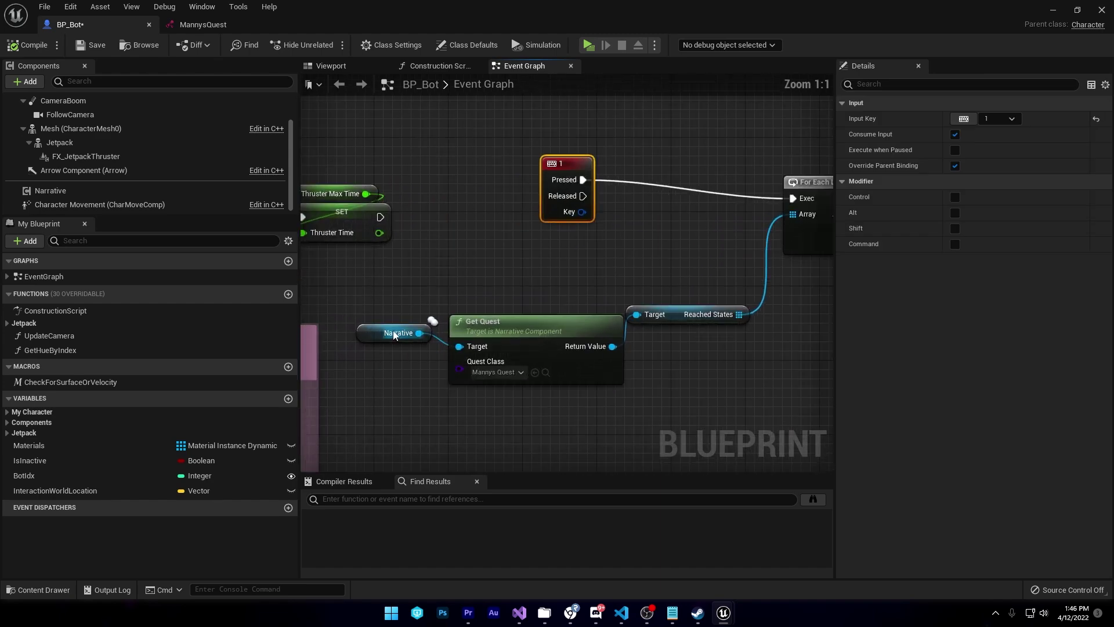
pyautogui.click(494, 360)
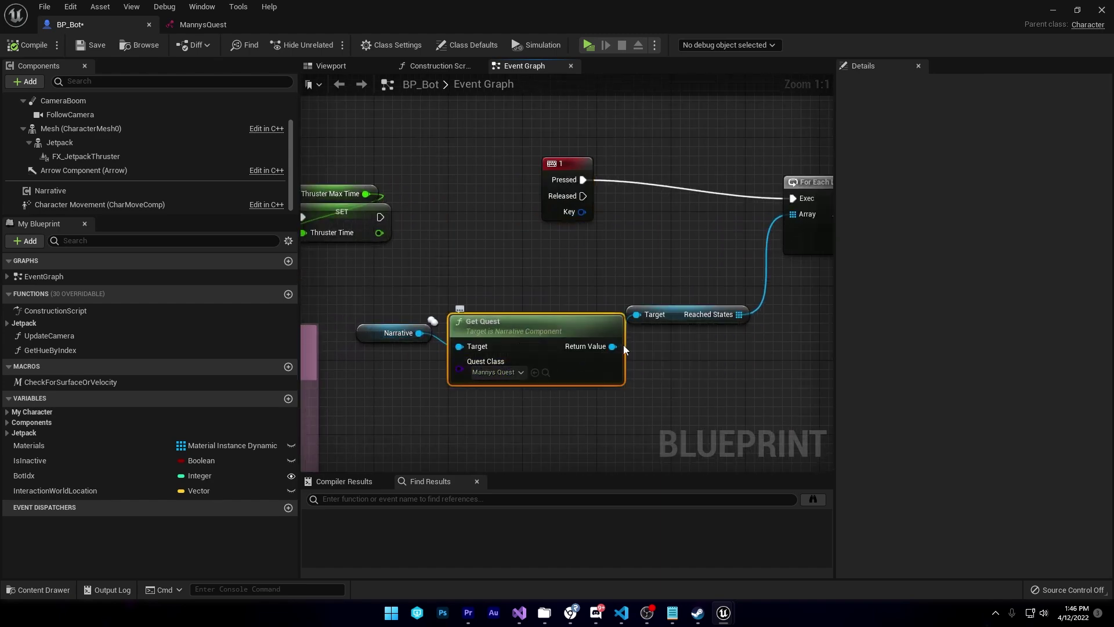
pyautogui.moveTo(683, 322); pyautogui.dragTo(692, 342)
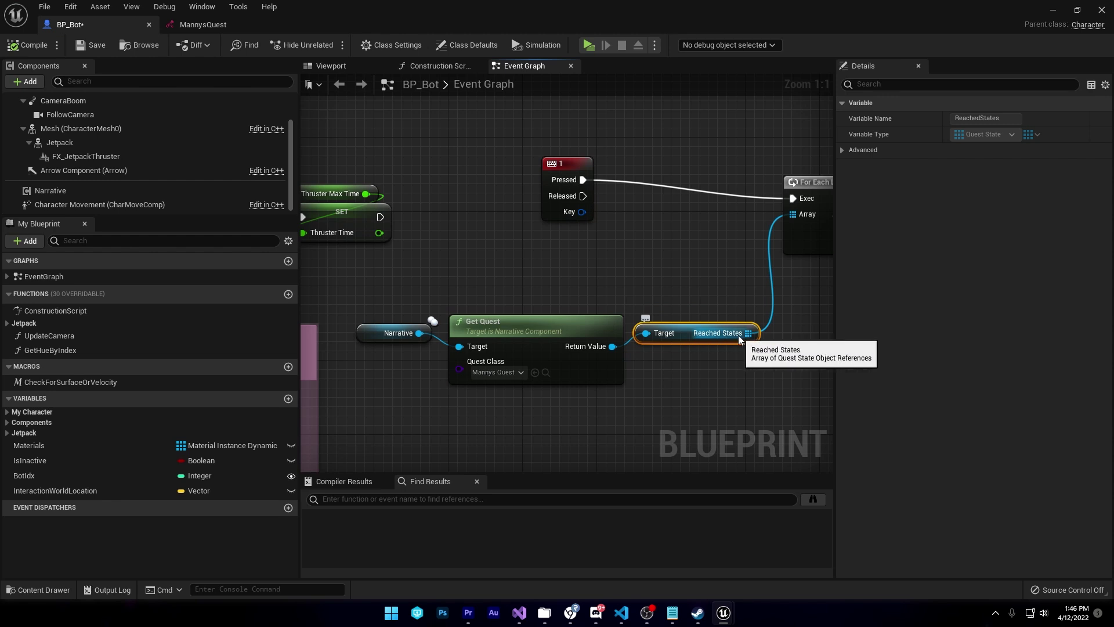
pyautogui.moveTo(747, 340); pyautogui.dragTo(454, 382, button='right')
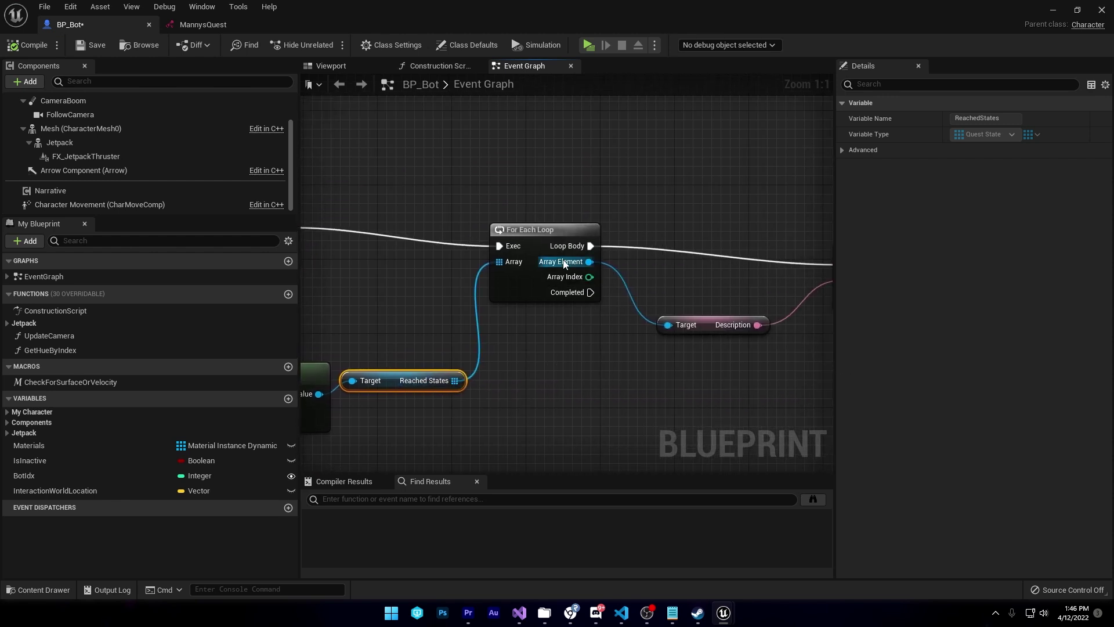
pyautogui.click(531, 281)
pyautogui.moveTo(682, 334); pyautogui.dragTo(477, 358, button='right')
pyautogui.click(503, 354)
pyautogui.click(666, 284)
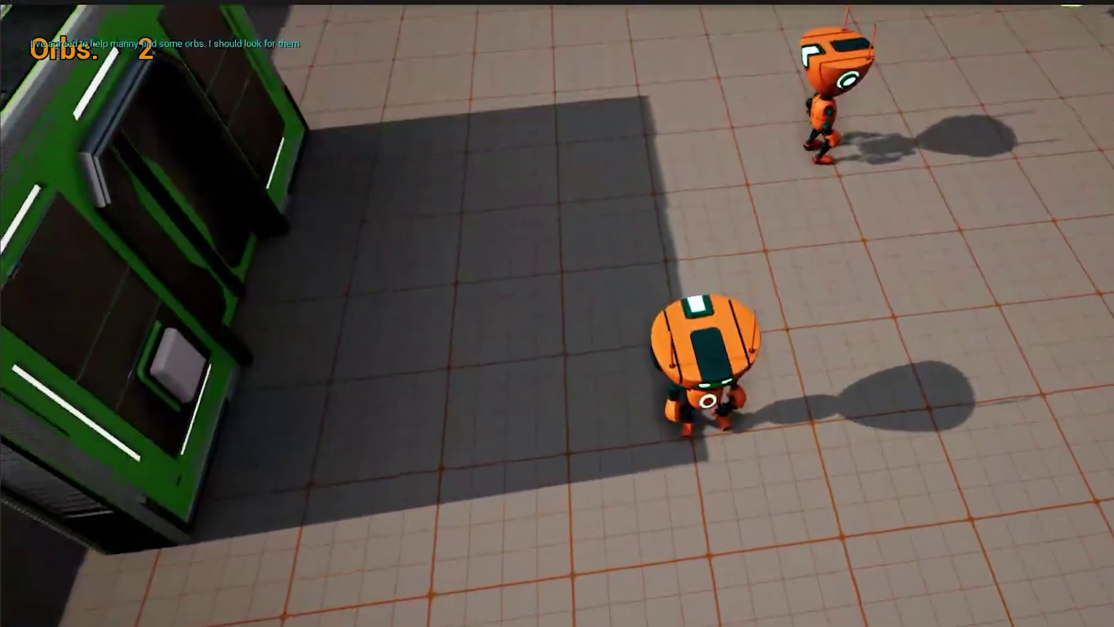
# - Walk the robot to Manny, talk to him and hand over the orbs with the reply "Yes, Heres the orbs."
pyautogui.press('e')
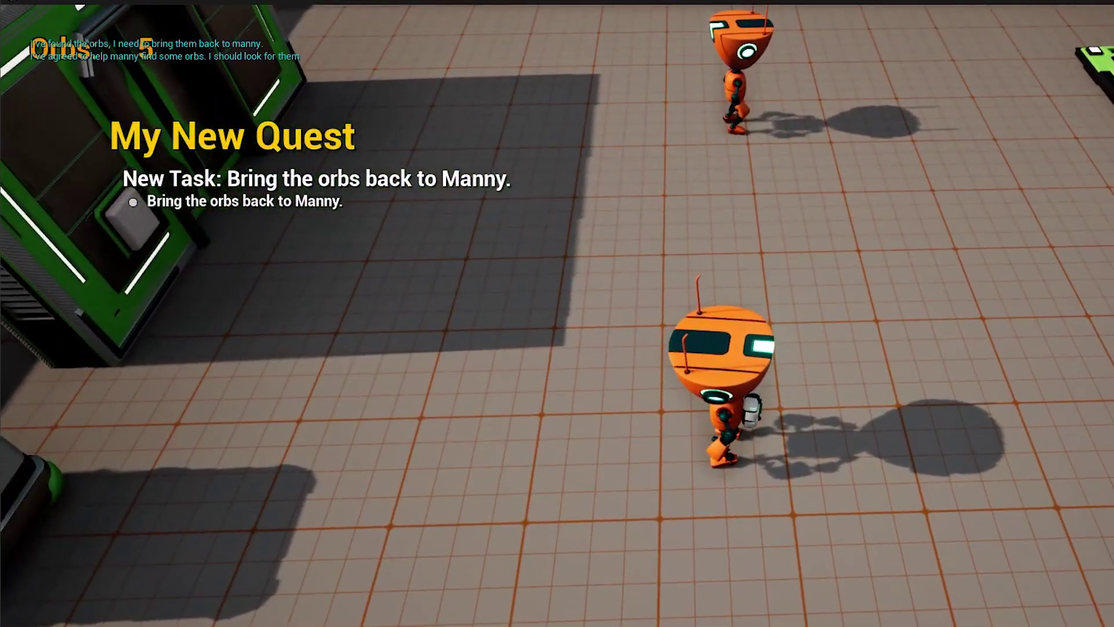
pyautogui.press('w')
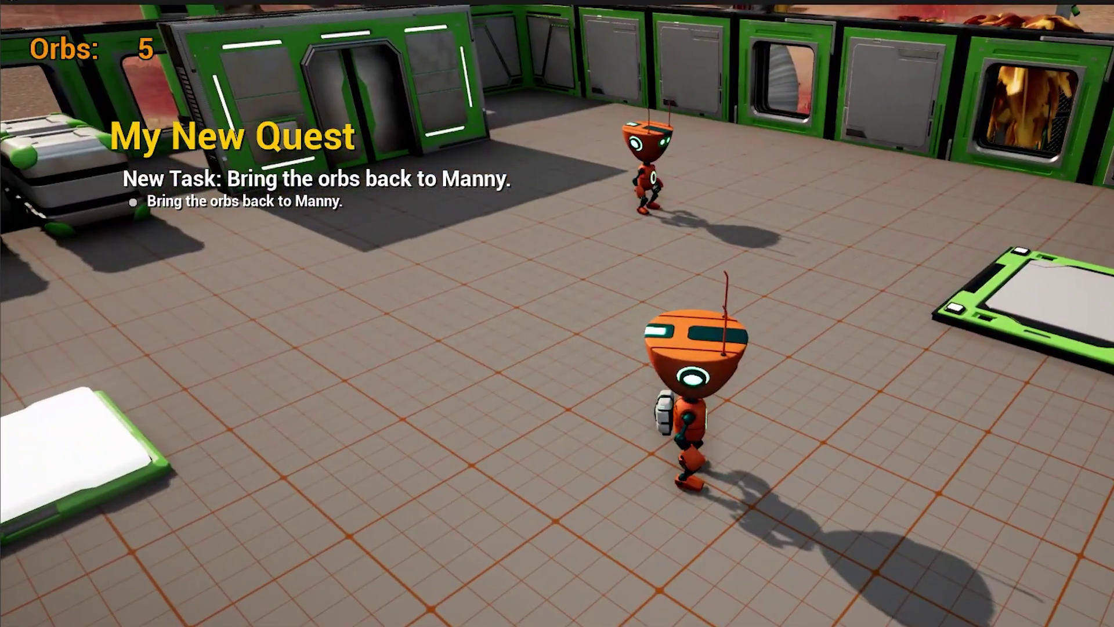
pyautogui.press('w')
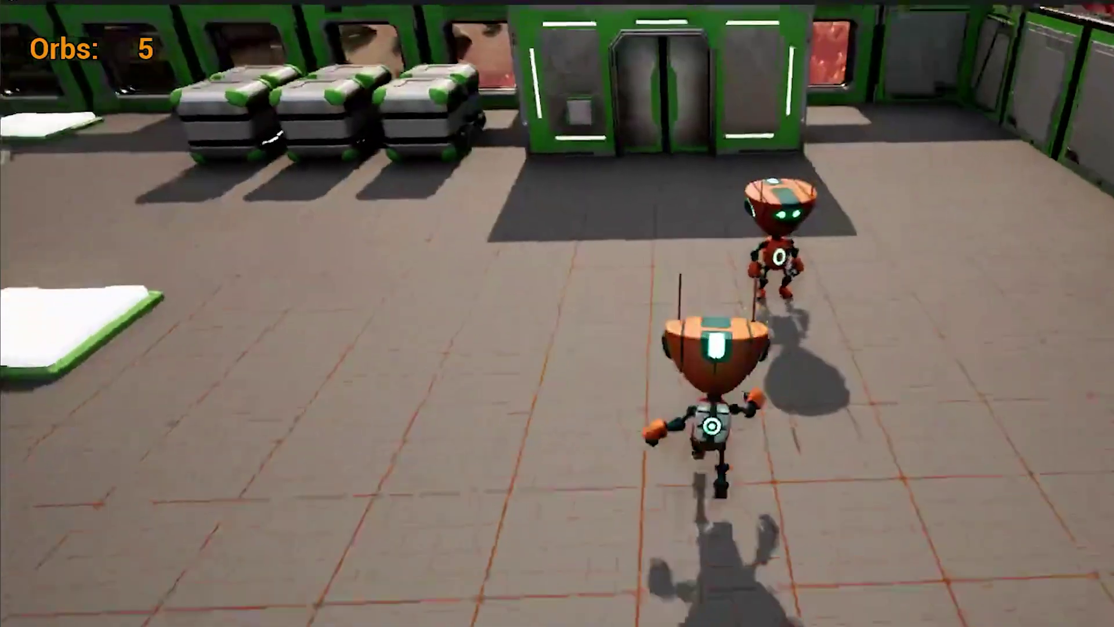
pyautogui.press('e')
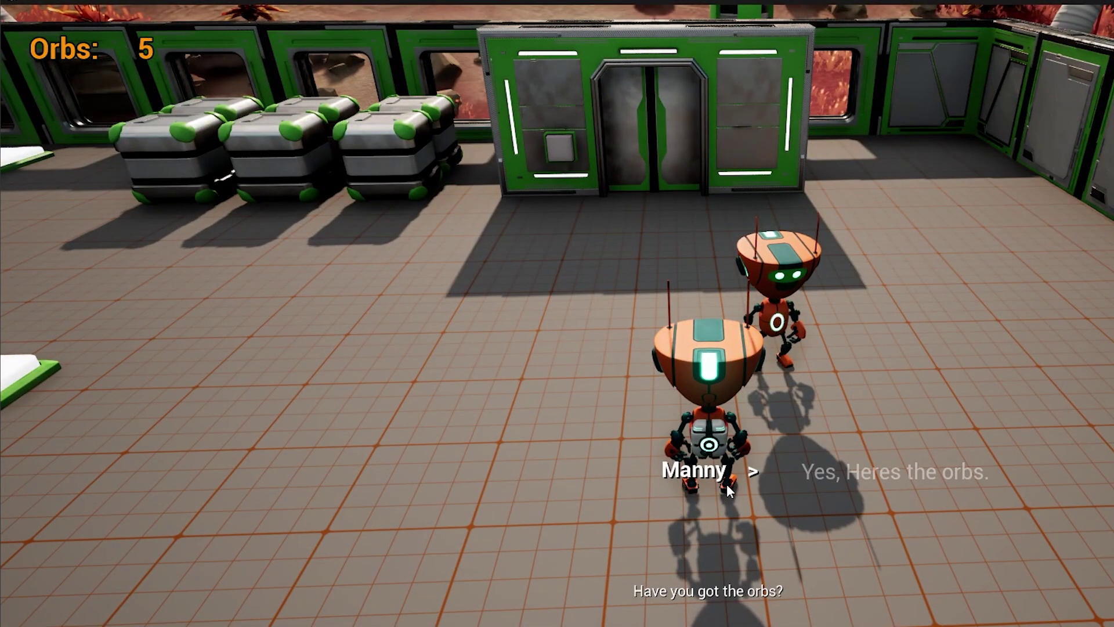
pyautogui.press('a')
pyautogui.press('j')
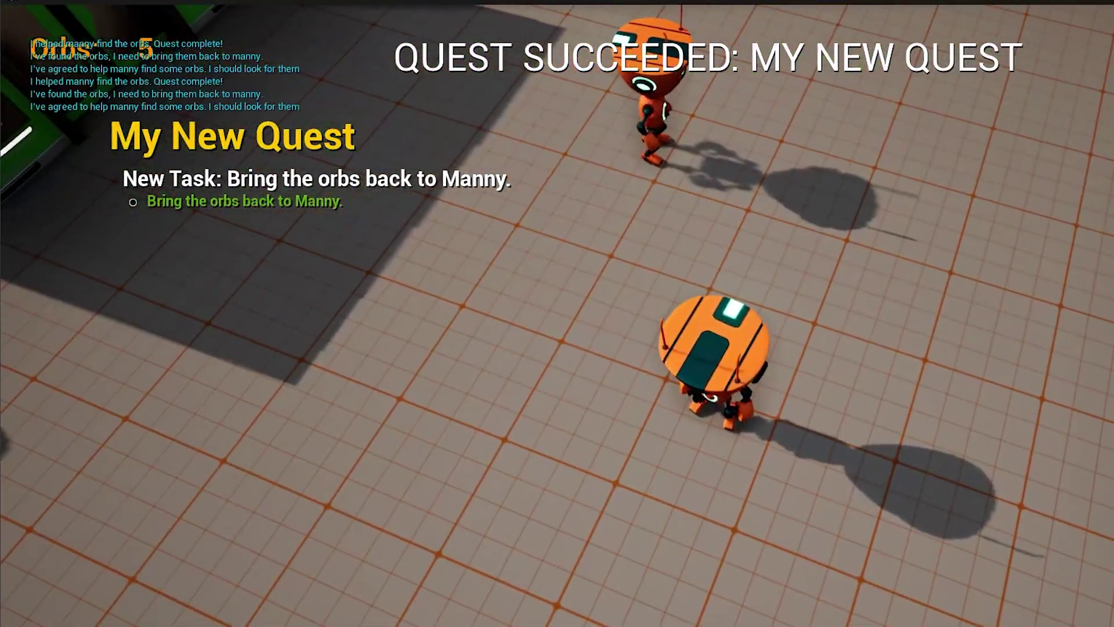
# - Run the robot through the base past the stacked crates toward the white ramp
pyautogui.press('w')
pyautogui.press('space')
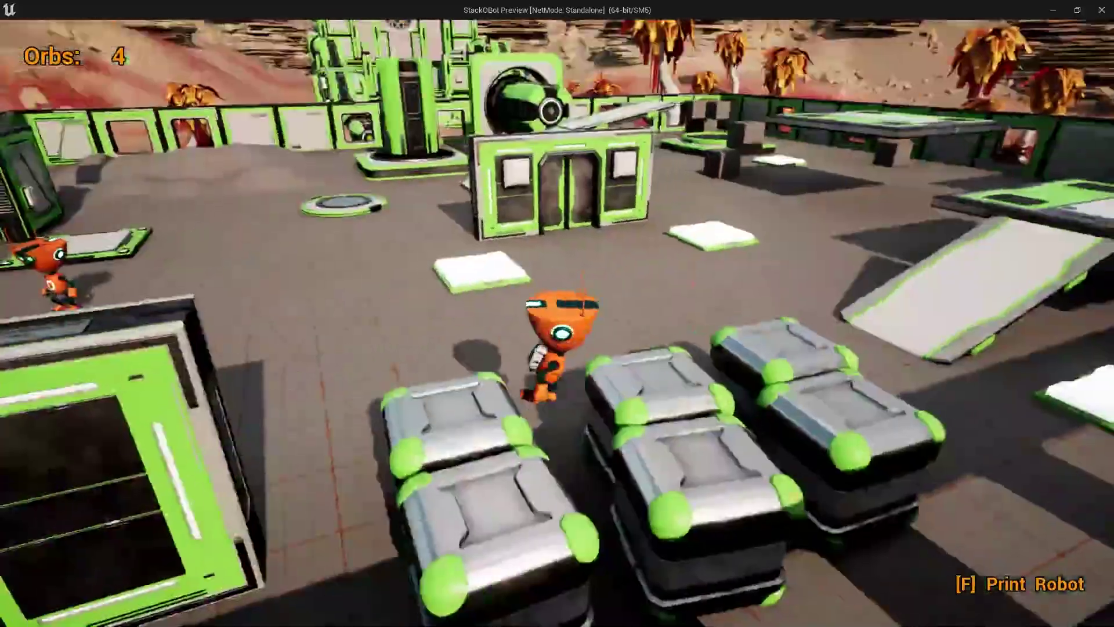
pyautogui.press('w')
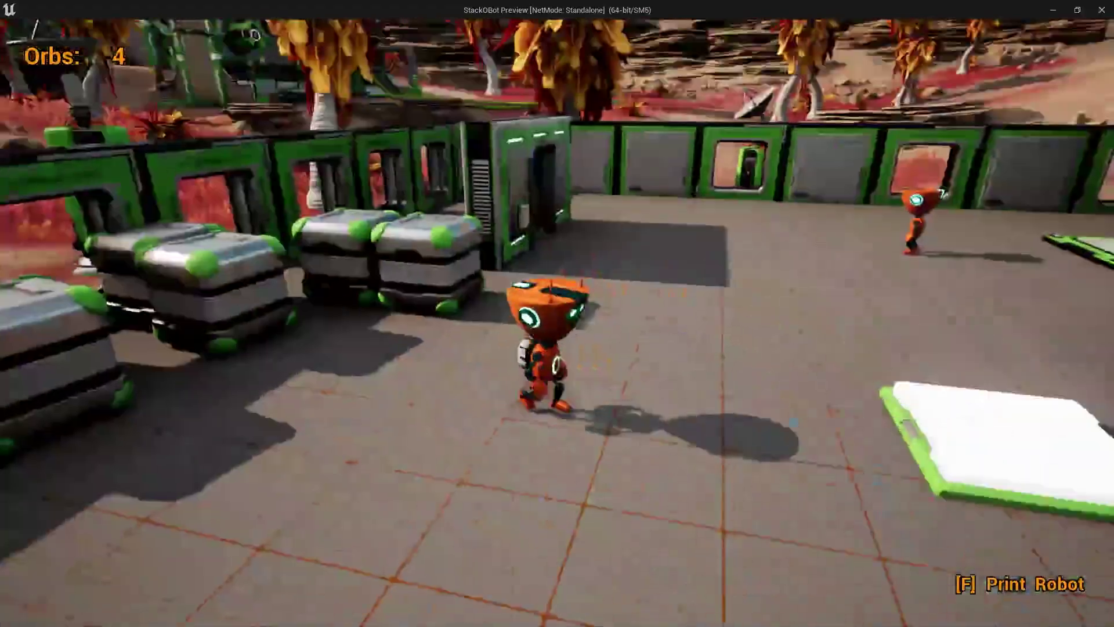
pyautogui.press('w')
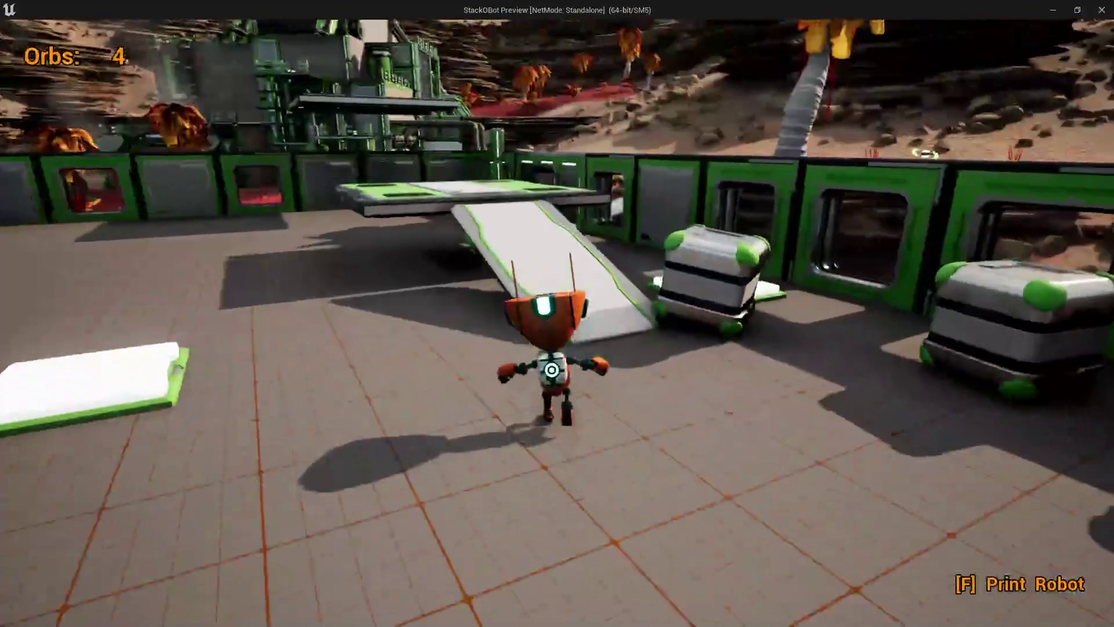